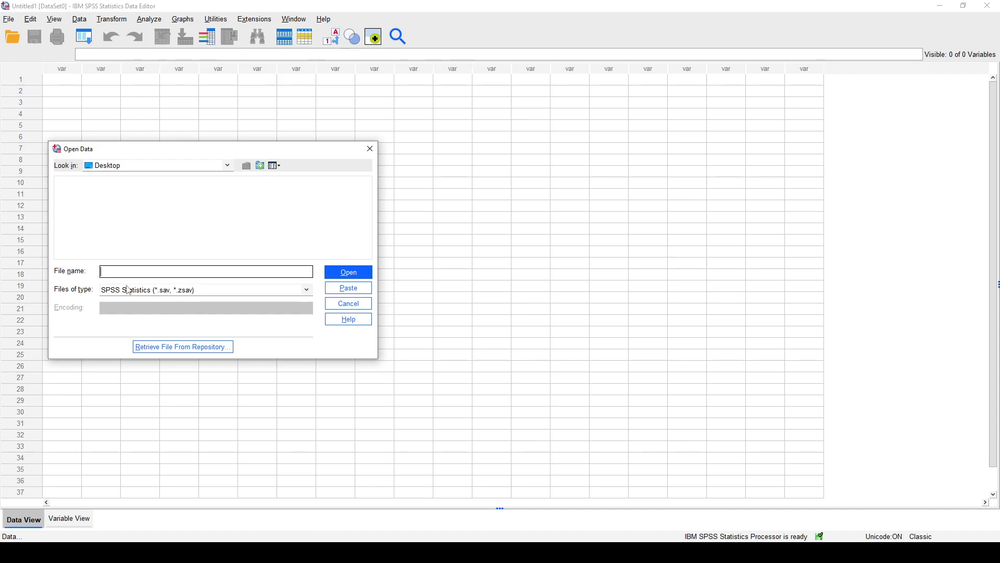
List all file types and open Mall_Customers.csv from the Desktop for import.
{"action": "left_click", "coordinate": [145, 295]}
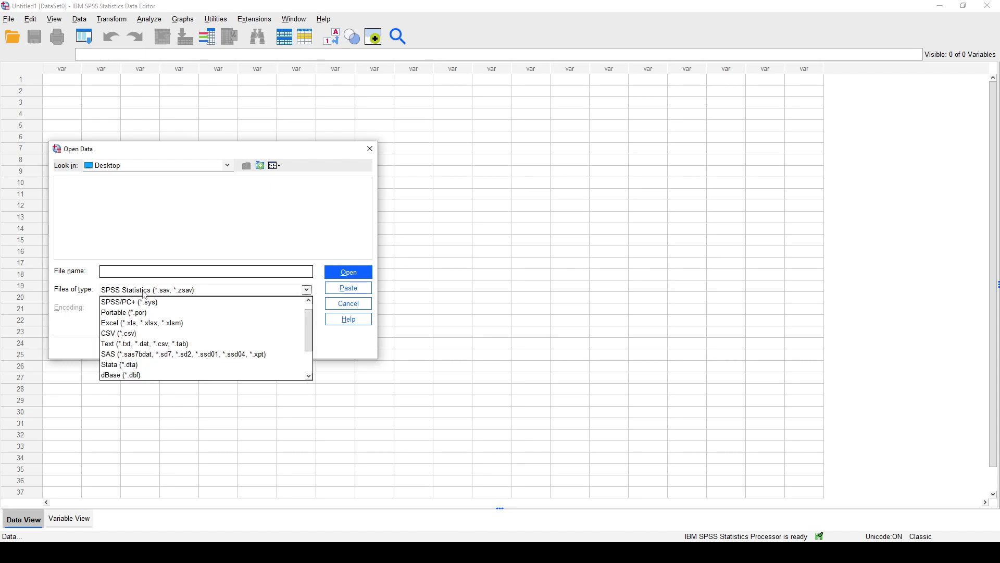
{"action": "scroll", "coordinate": [202, 338], "scroll_direction": "down", "scroll_amount": 2}
{"action": "left_click", "coordinate": [202, 376]}
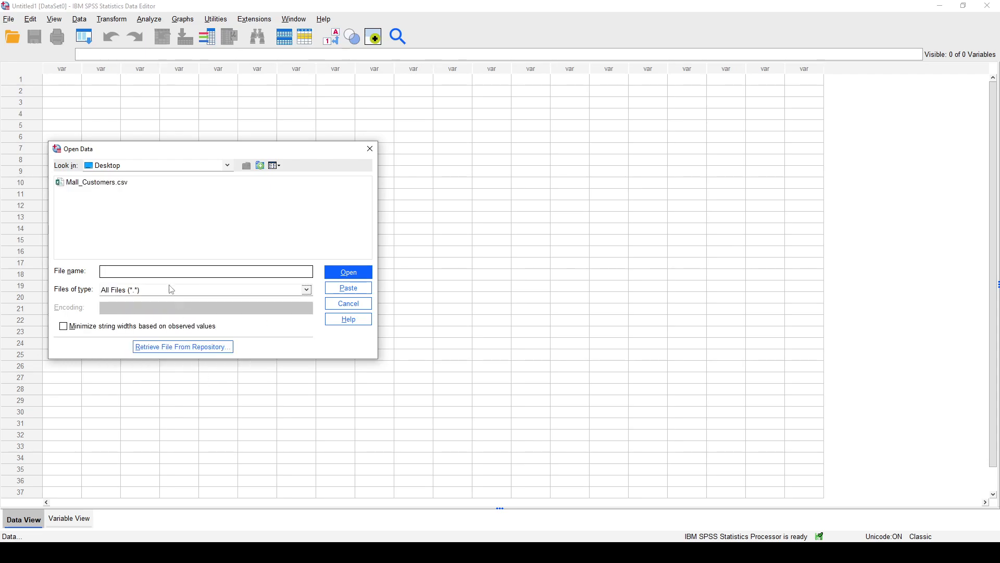
{"action": "left_click", "coordinate": [104, 184]}
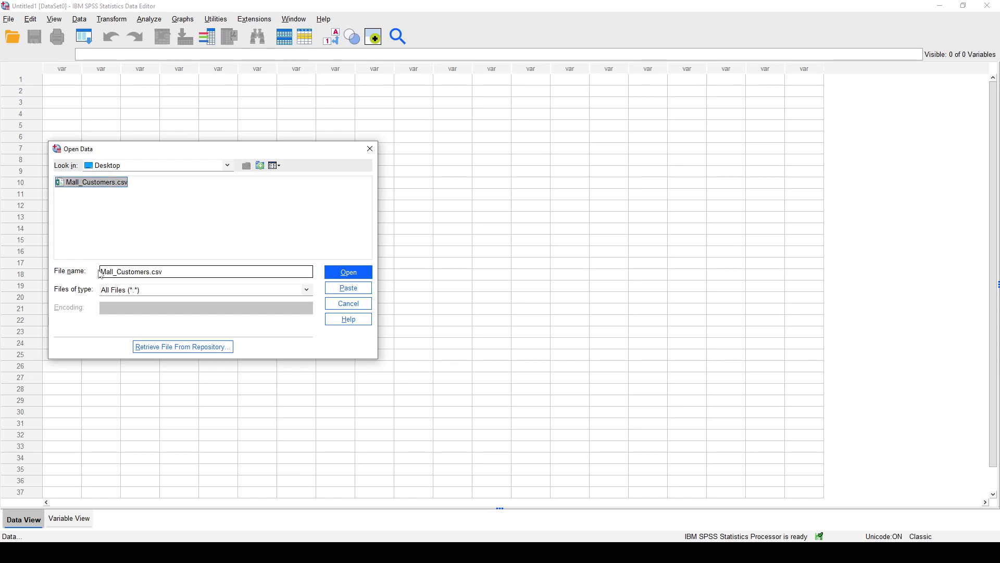
{"action": "left_click", "coordinate": [113, 291]}
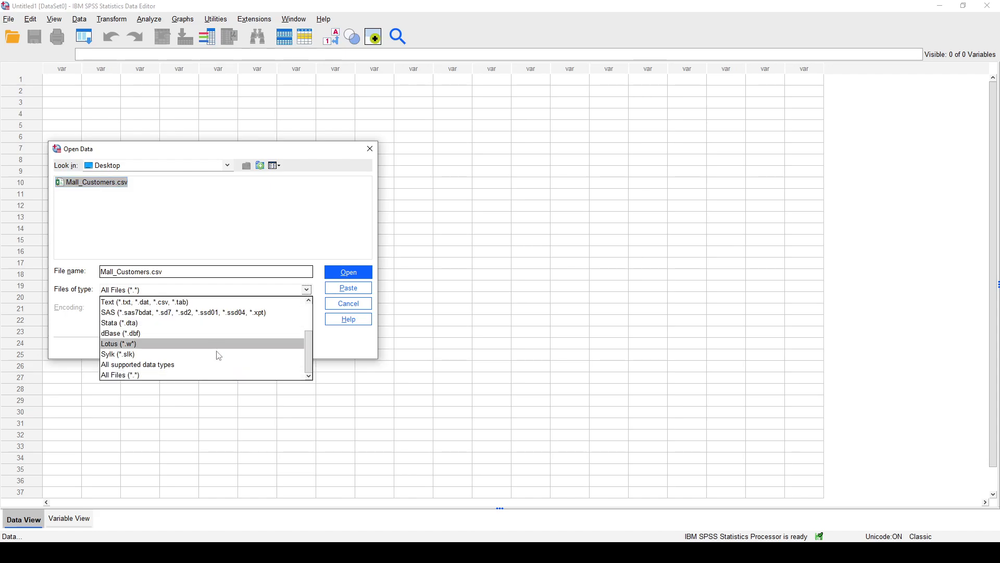
{"action": "scroll", "coordinate": [223, 367], "scroll_direction": "up", "scroll_amount": 2}
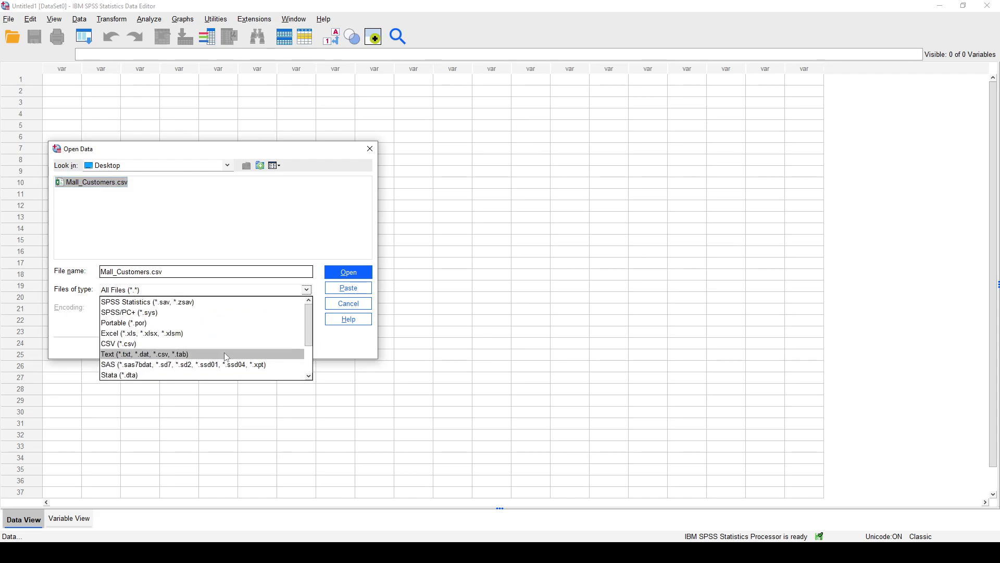
{"action": "scroll", "coordinate": [161, 357], "scroll_direction": "down", "scroll_amount": 2}
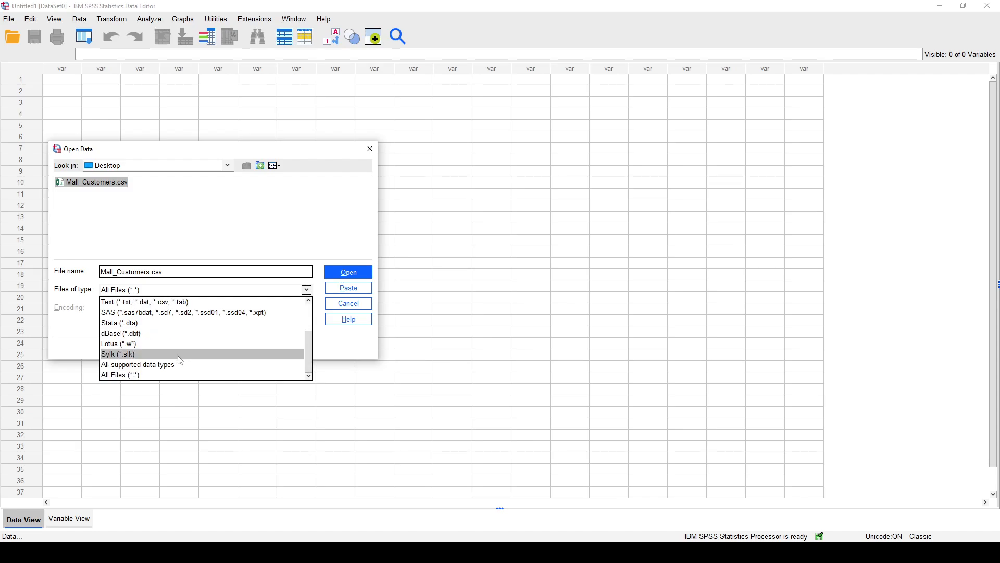
{"action": "left_click", "coordinate": [88, 311]}
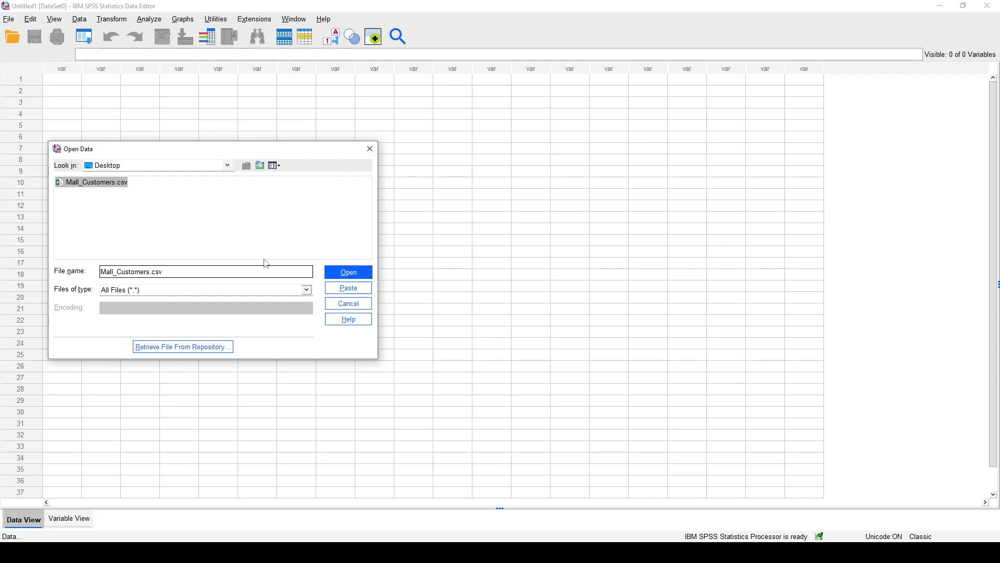
{"action": "left_click", "coordinate": [364, 271]}
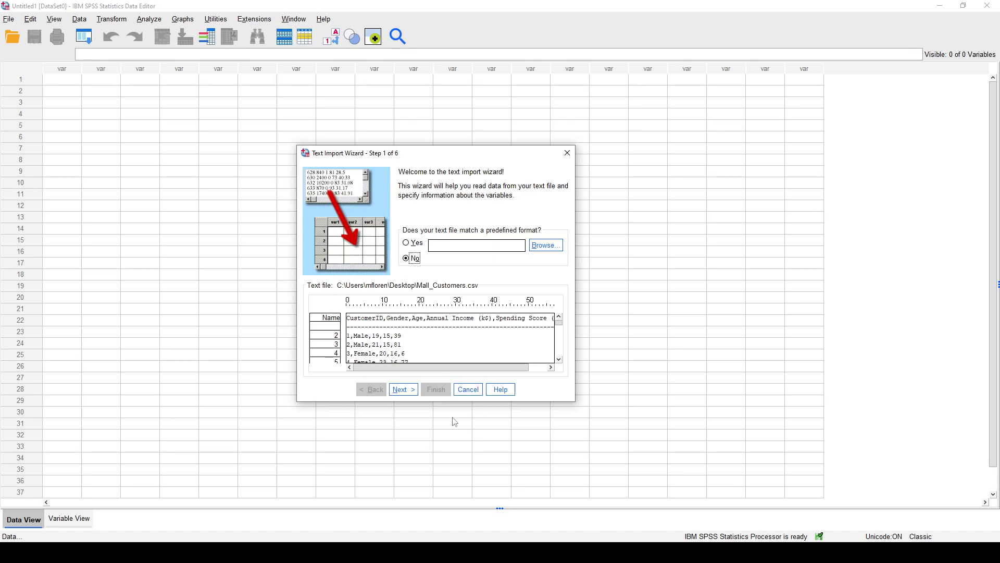
Keep the delimited arrangement with variable names on line 1, advance the import to the delimiter settings, and check the data preview.
{"action": "left_click", "coordinate": [411, 390]}
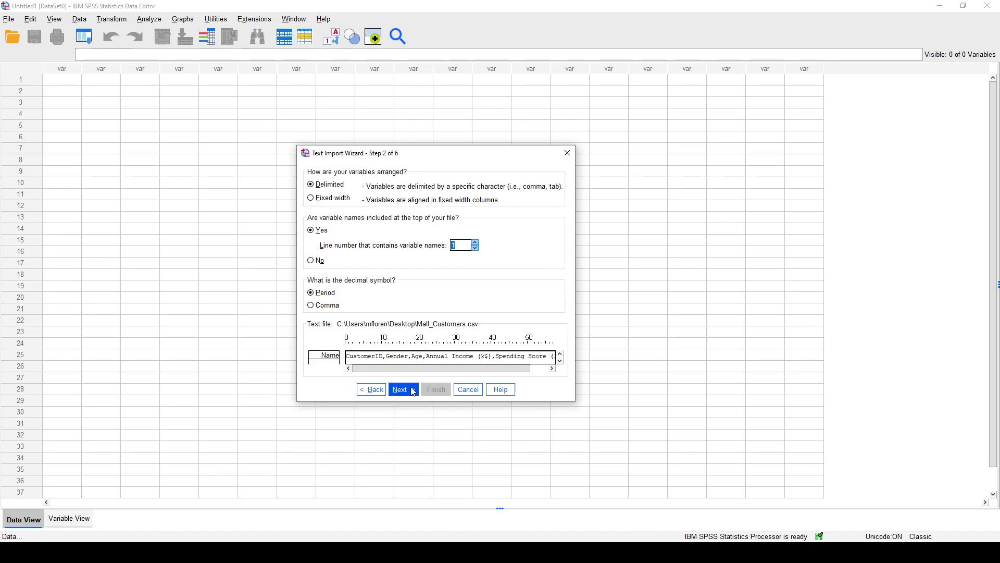
{"action": "left_click", "coordinate": [413, 391]}
{"action": "left_click", "coordinate": [413, 391]}
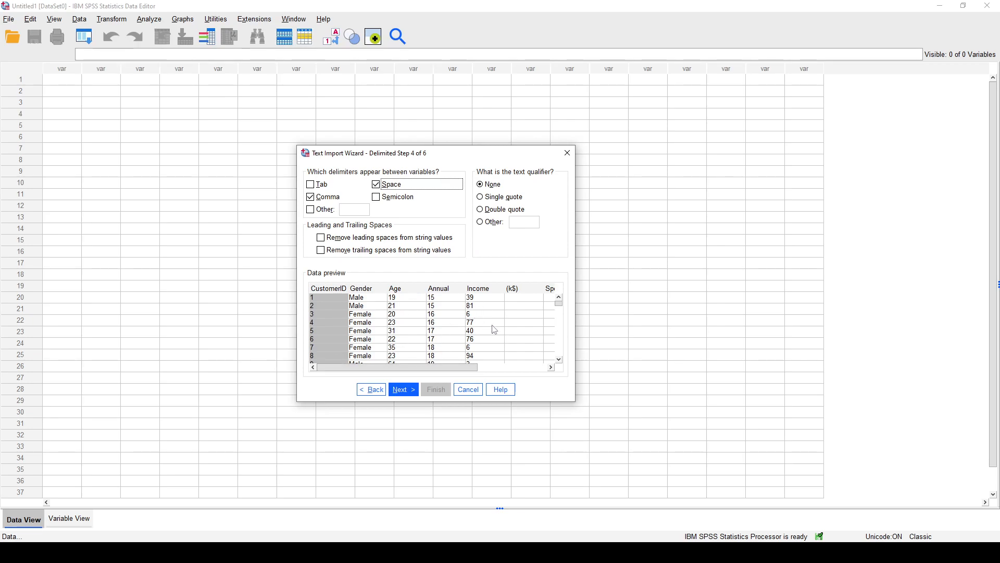
{"action": "left_click_drag", "start_coordinate": [445, 367], "coordinate": [413, 358]}
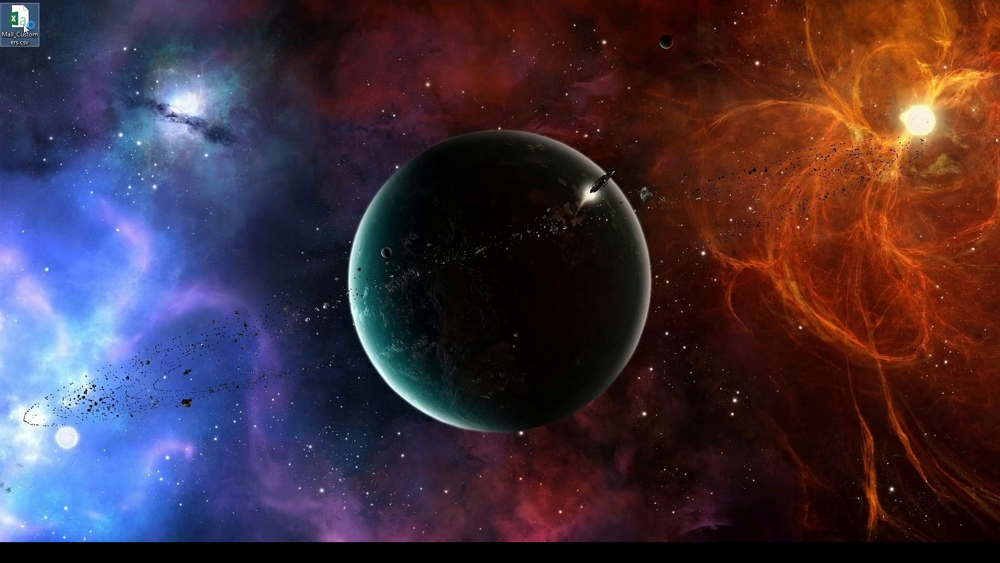
Open Mall_Customers.csv in Excel and inspect its Gender, Age, Annual Income and Spending Score columns.
{"action": "double_click", "coordinate": [24, 26]}
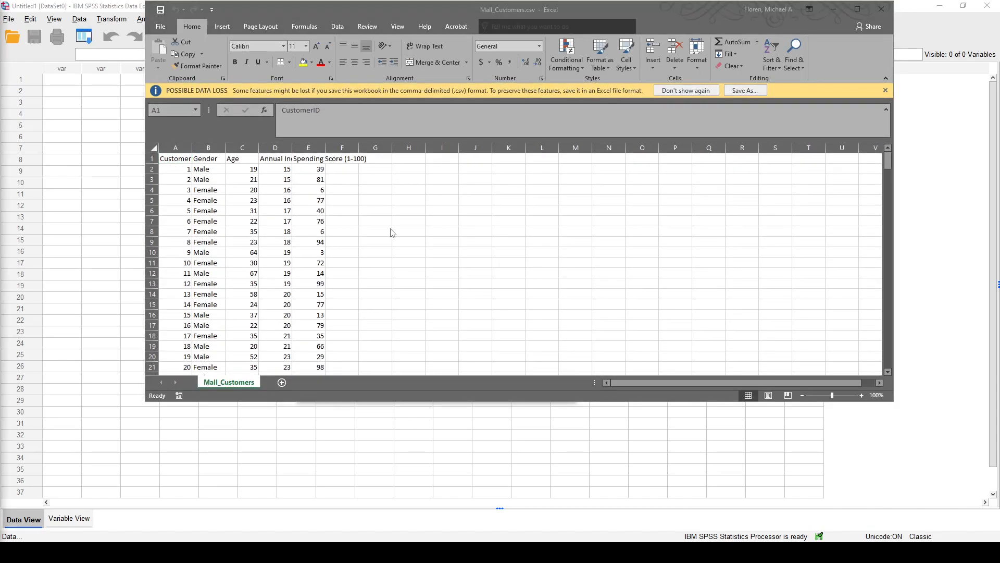
{"action": "left_click", "coordinate": [857, 8]}
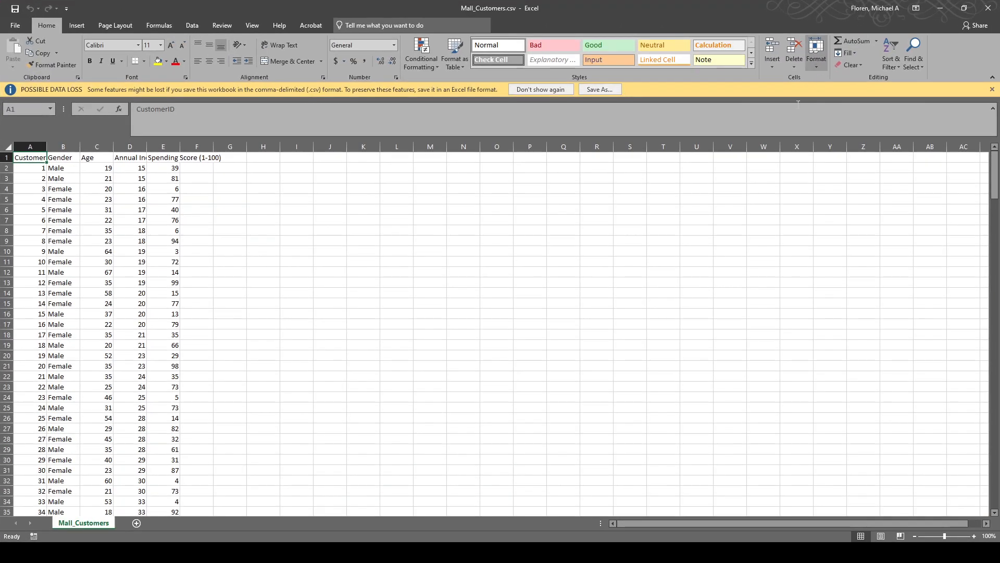
{"action": "left_click", "coordinate": [66, 158]}
{"action": "left_click", "coordinate": [86, 157]}
{"action": "left_click", "coordinate": [128, 158]}
{"action": "left_click", "coordinate": [156, 158]}
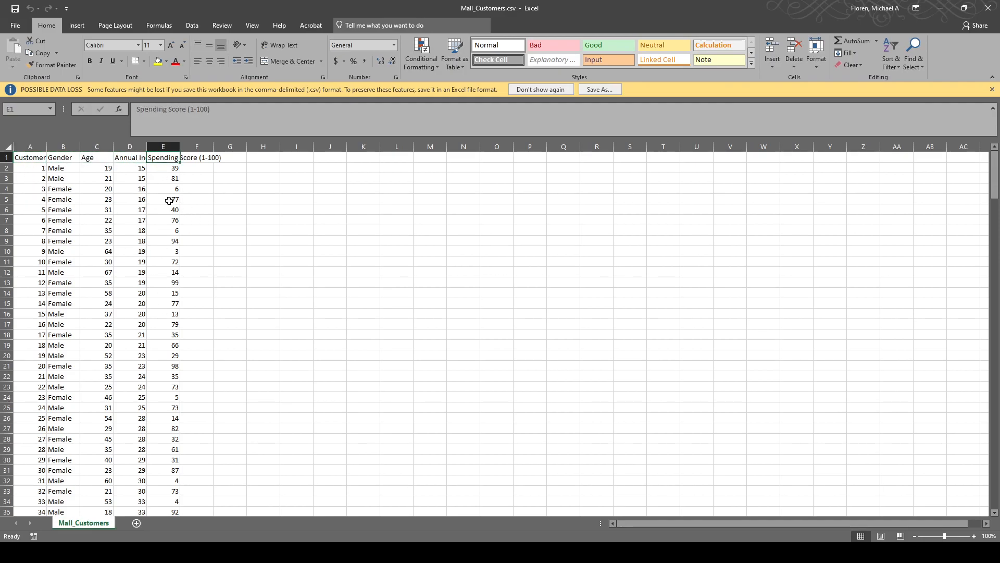
{"action": "left_click_drag", "start_coordinate": [169, 209], "coordinate": [11, 168]}
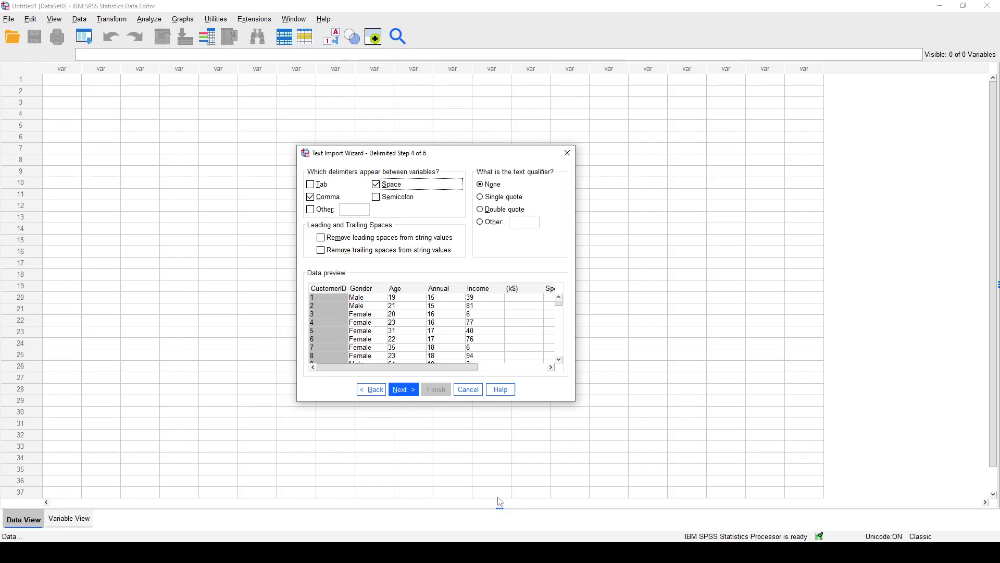
Remove Space as a delimiter in the text import, keeping Comma as the only one.
{"action": "left_click_drag", "start_coordinate": [454, 366], "coordinate": [367, 360]}
{"action": "left_click_drag", "start_coordinate": [463, 368], "coordinate": [417, 367]}
{"action": "left_click", "coordinate": [336, 202]}
{"action": "left_click", "coordinate": [336, 202]}
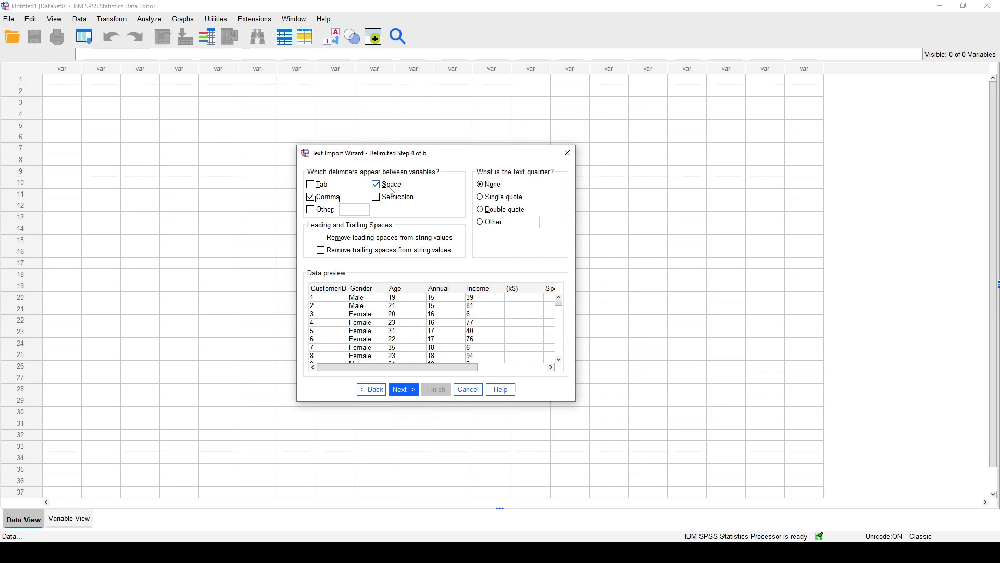
{"action": "left_click", "coordinate": [391, 191]}
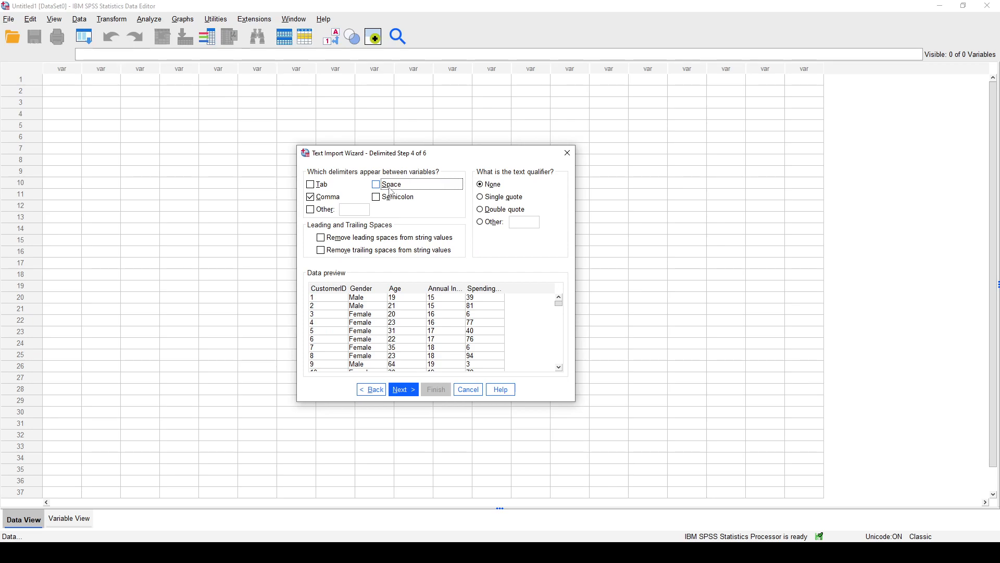
{"action": "left_click", "coordinate": [391, 191]}
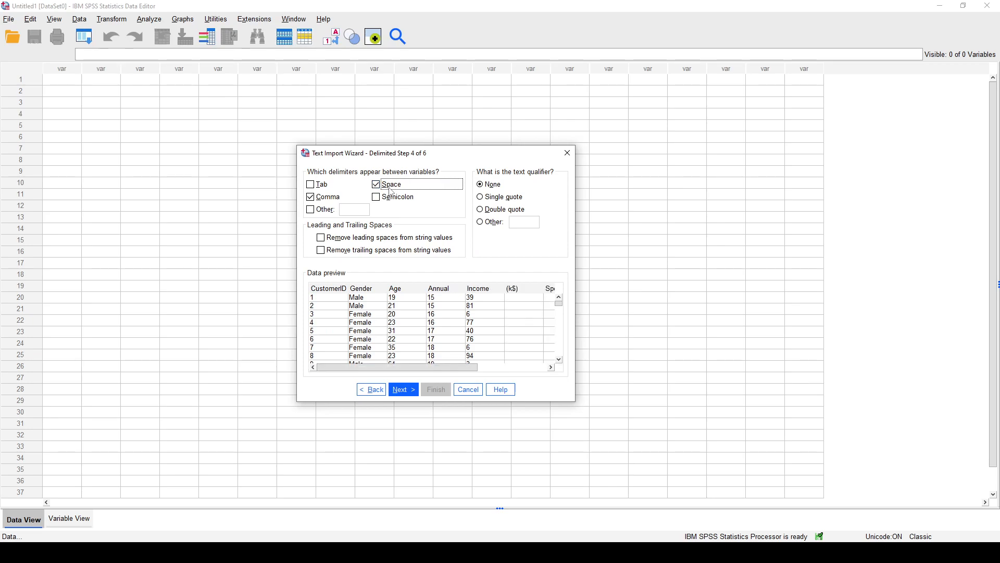
{"action": "left_click", "coordinate": [391, 191]}
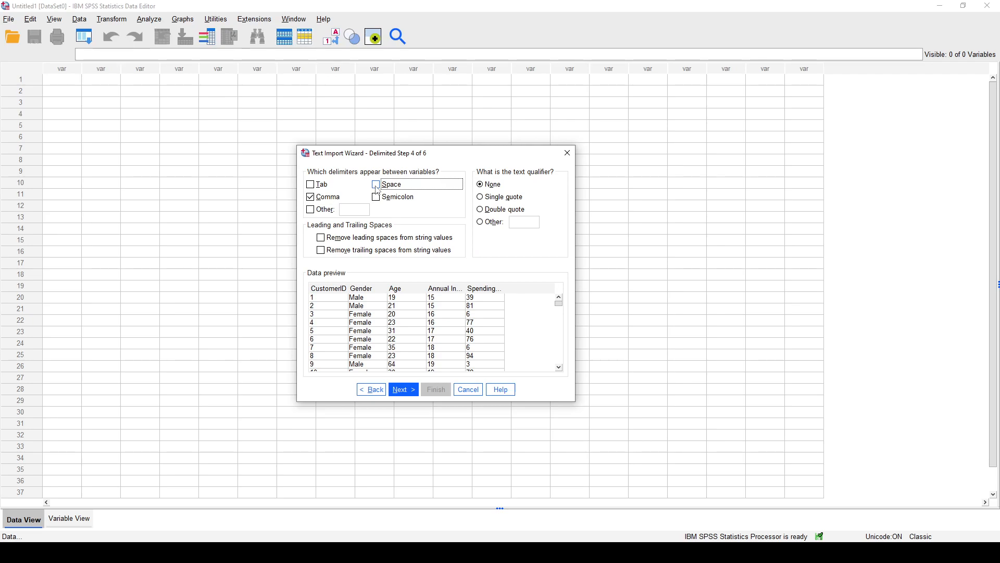
Accept the adjusted variable names and finish the text import with the Automatic data format.
{"action": "left_click", "coordinate": [408, 390]}
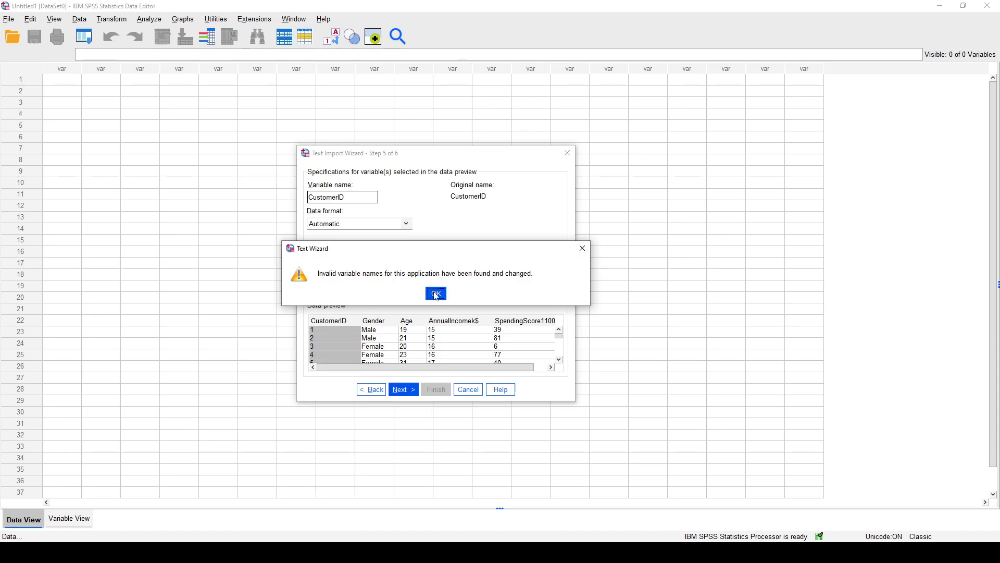
{"action": "left_click", "coordinate": [436, 294]}
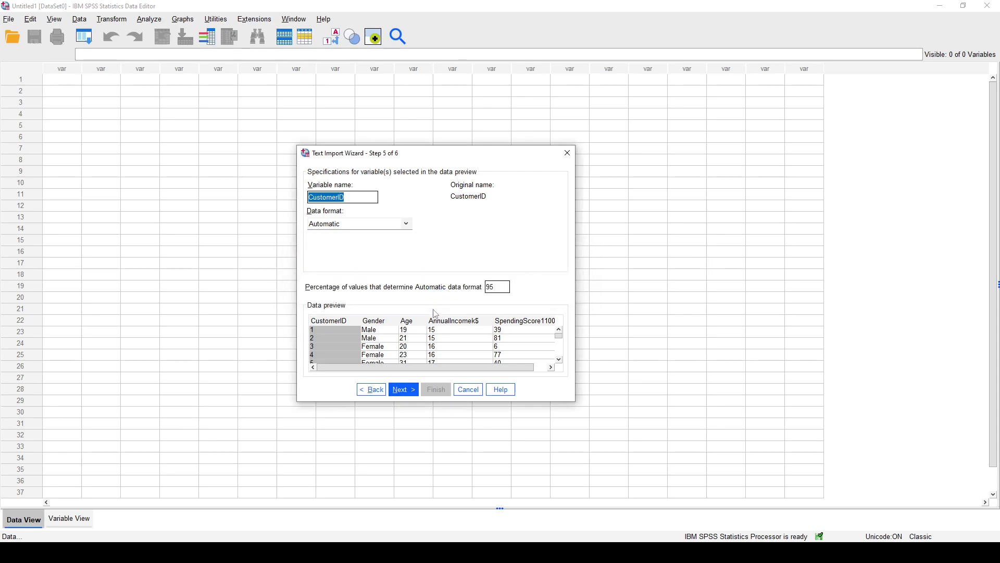
{"action": "left_click", "coordinate": [411, 390]}
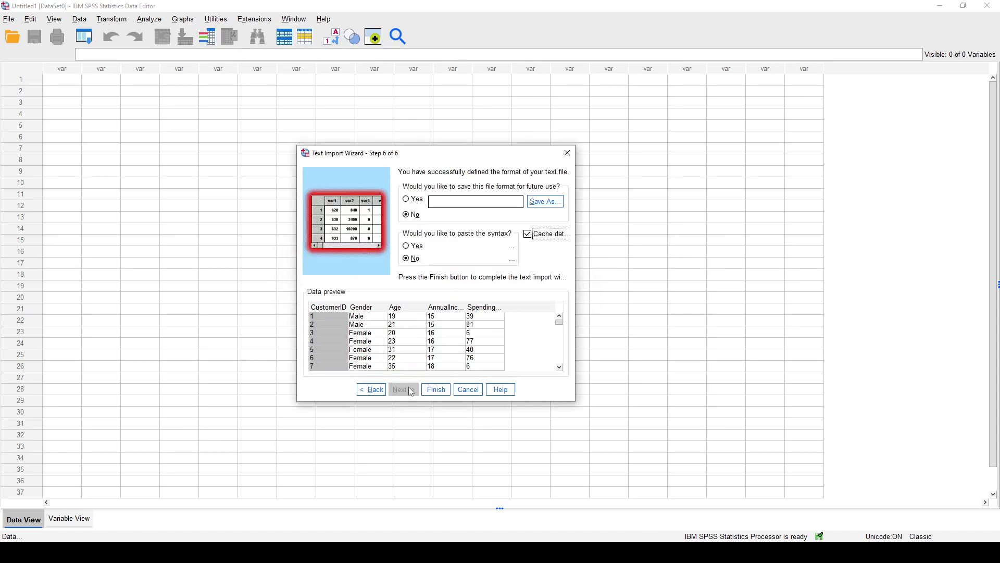
{"action": "left_click", "coordinate": [438, 390]}
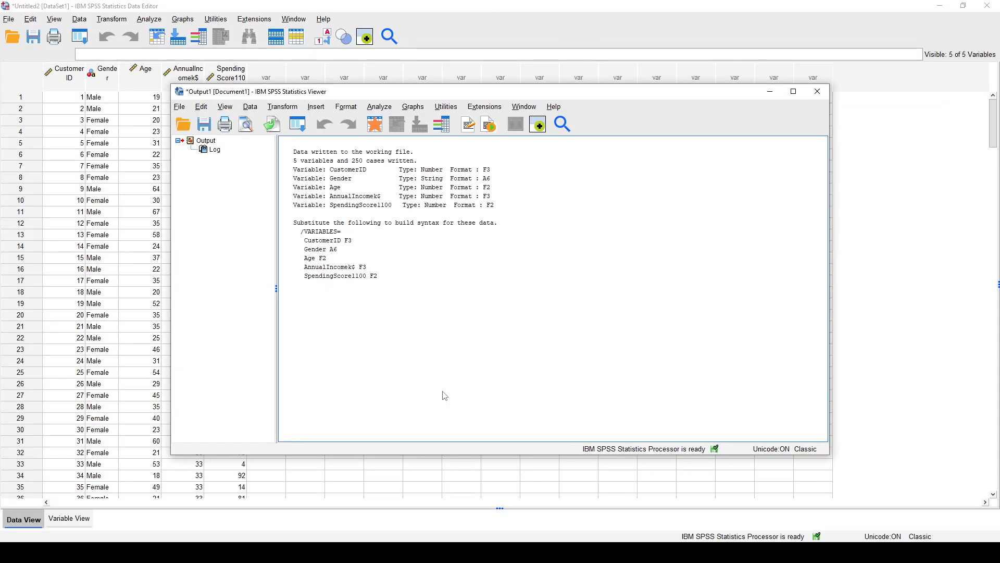
Review the import log and close the output document without saving it.
{"action": "left_click", "coordinate": [396, 172]}
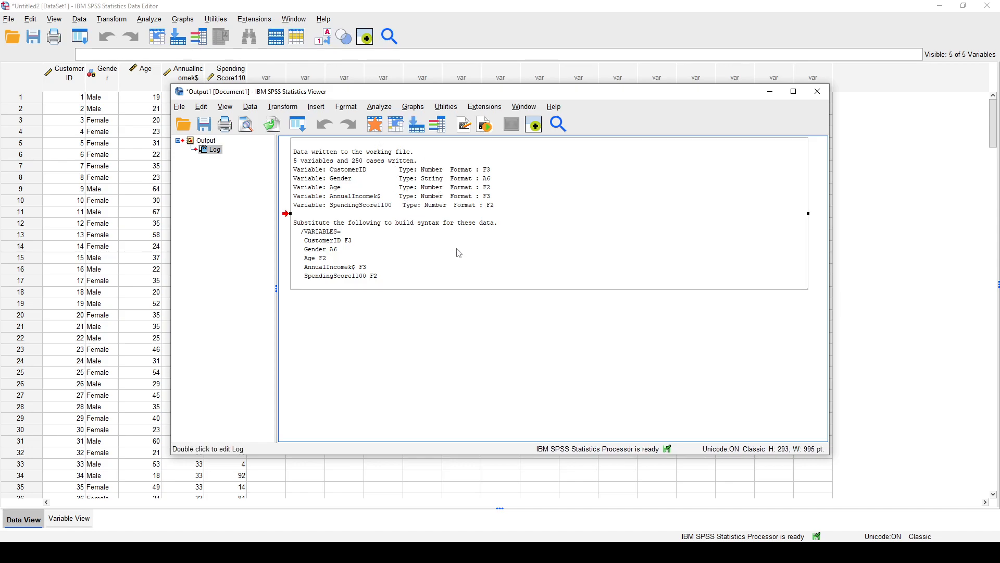
{"action": "left_click", "coordinate": [822, 97]}
{"action": "left_click", "coordinate": [500, 289]}
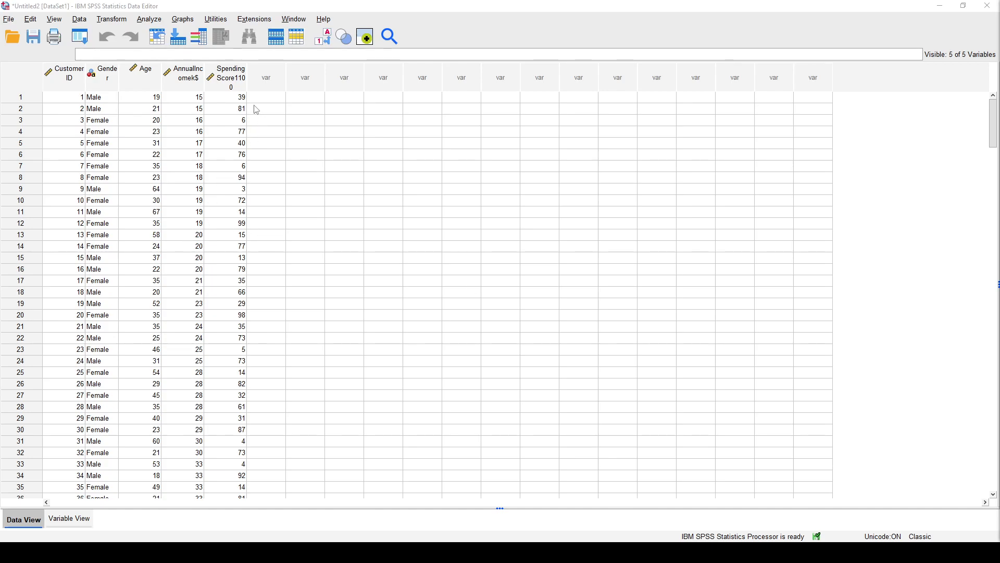
Create a simple scatterplot with Age on the X axis and SpendingScore1100 on the Y axis.
{"action": "left_click", "coordinate": [189, 22]}
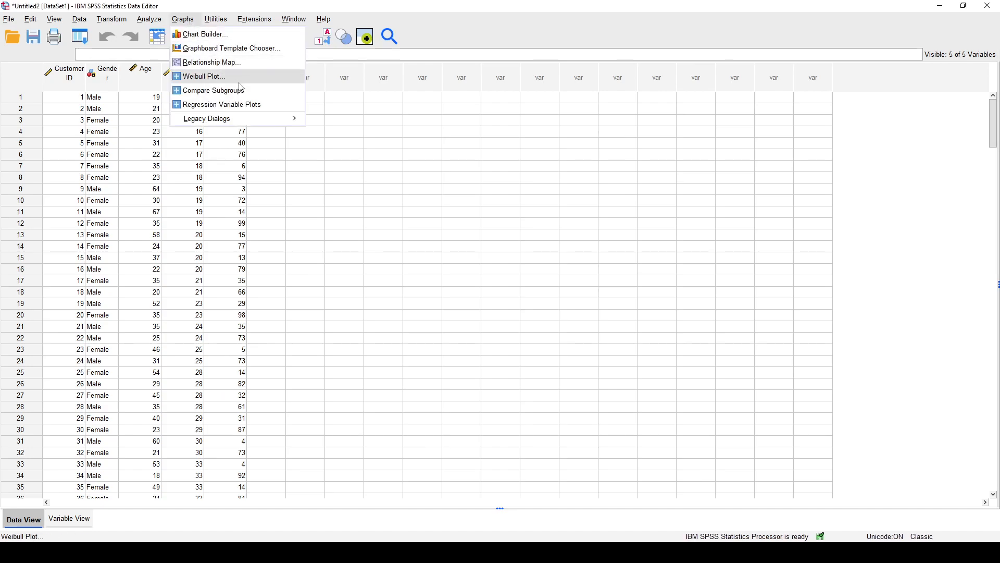
{"action": "mouse_move", "coordinate": [250, 119]}
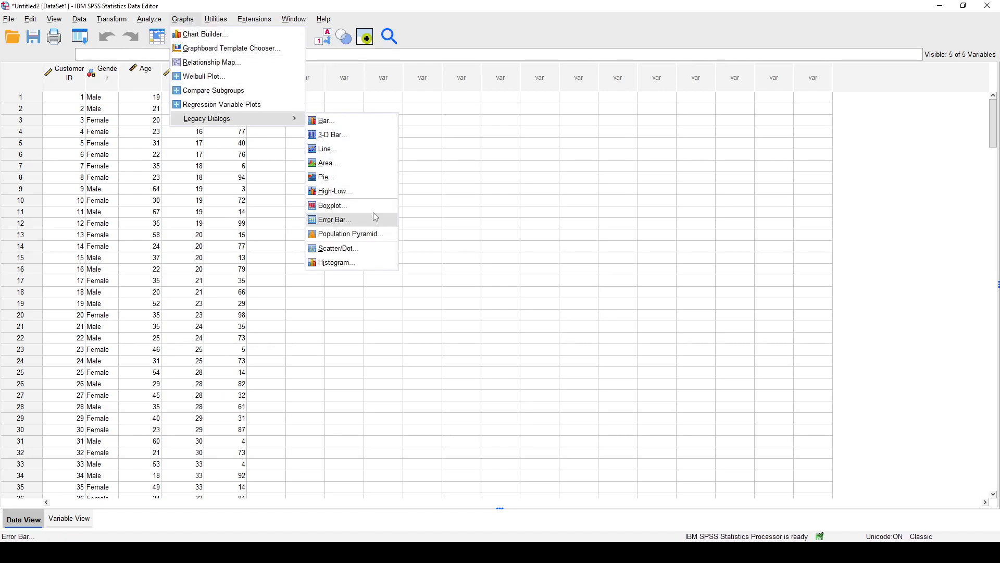
{"action": "left_click", "coordinate": [364, 255]}
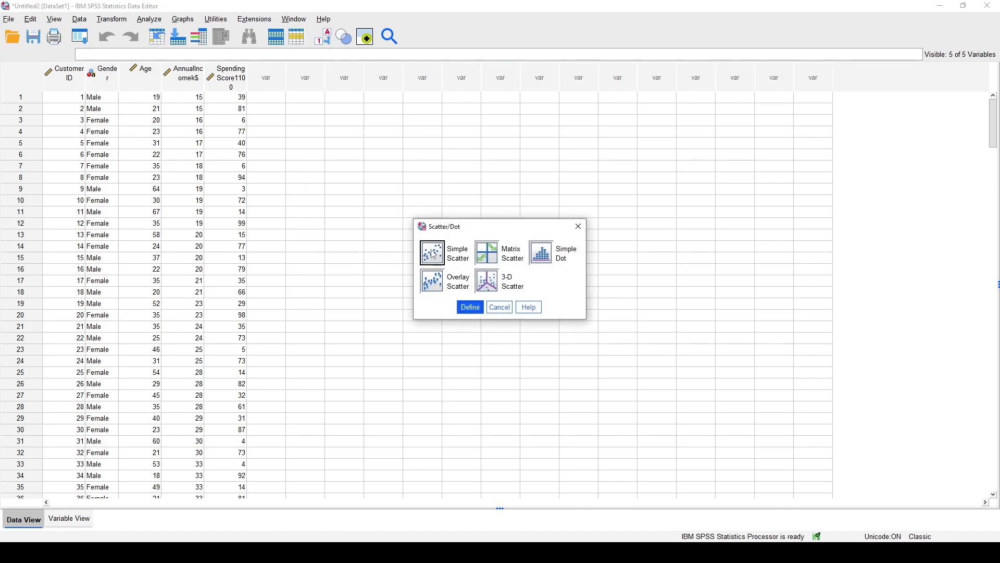
{"action": "left_click", "coordinate": [470, 307]}
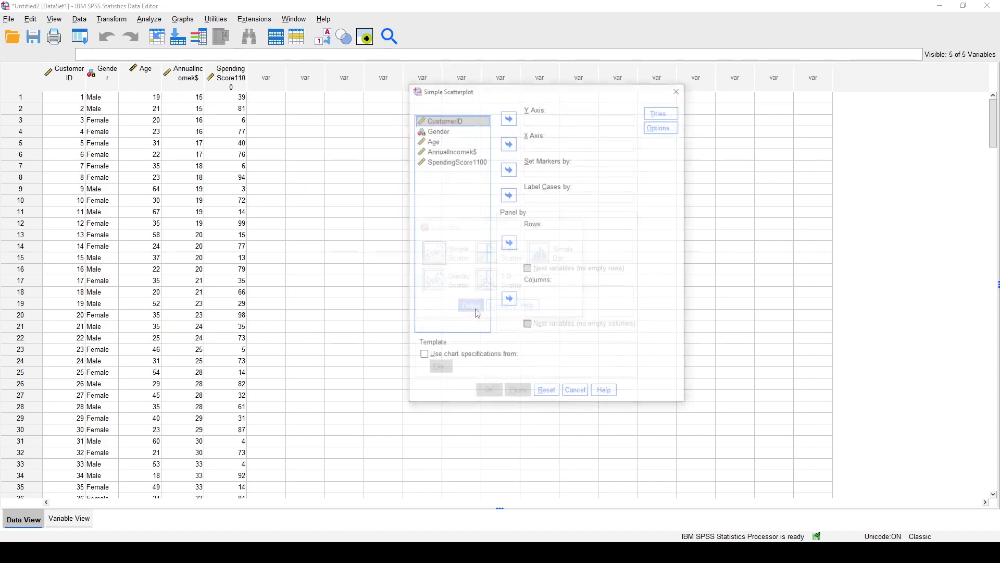
{"action": "left_click", "coordinate": [461, 140]}
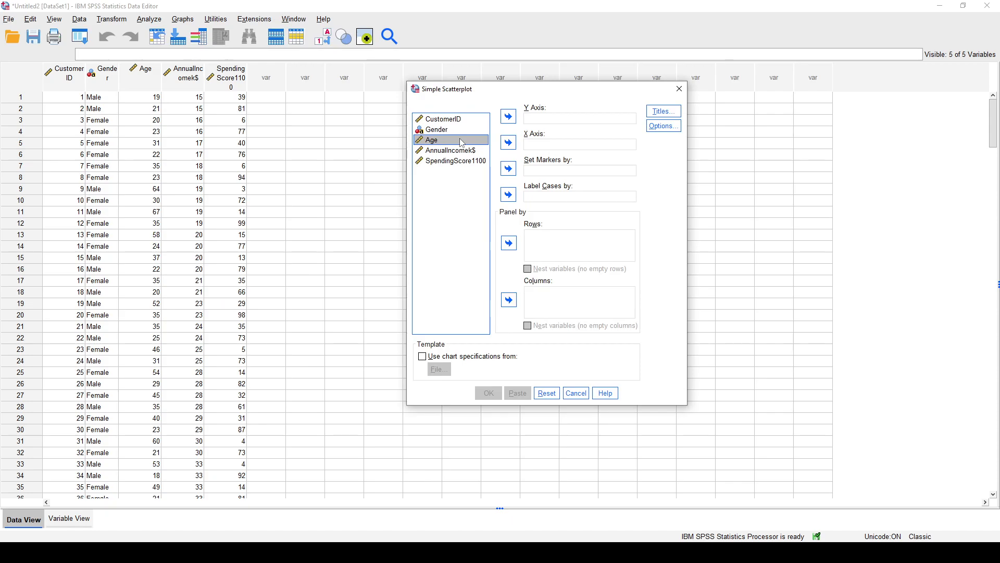
{"action": "left_click", "coordinate": [509, 145]}
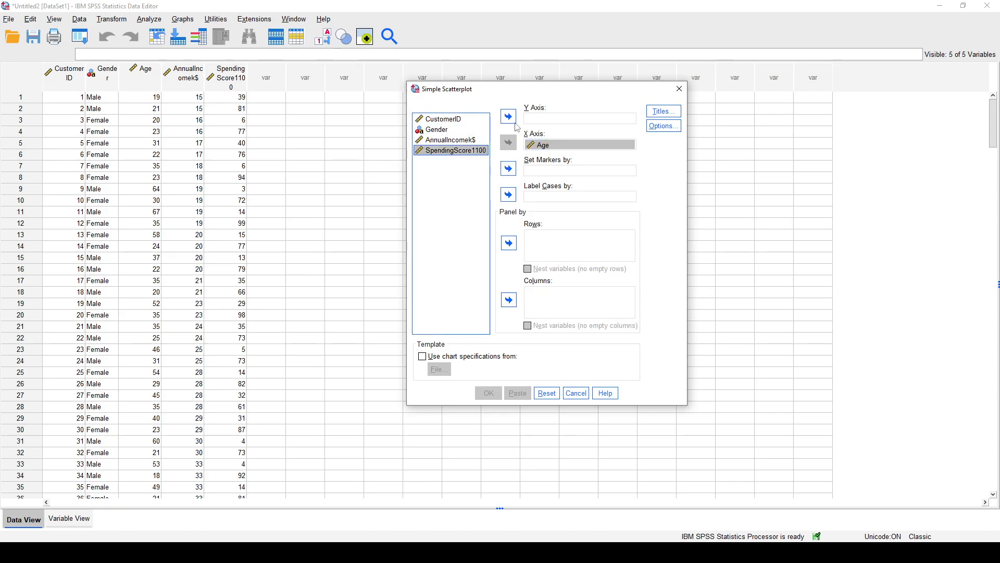
{"action": "left_click", "coordinate": [509, 116]}
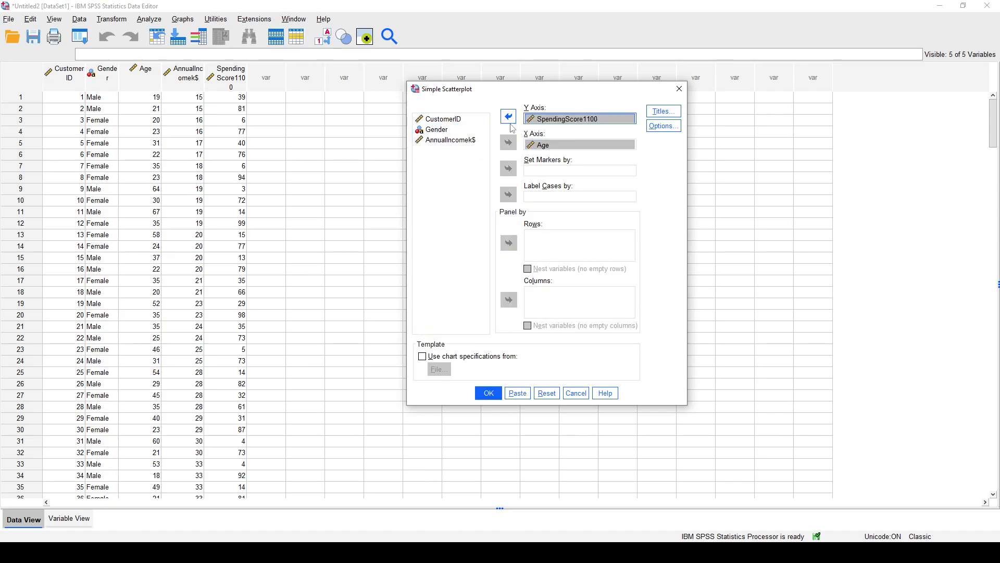
{"action": "left_click", "coordinate": [488, 393]}
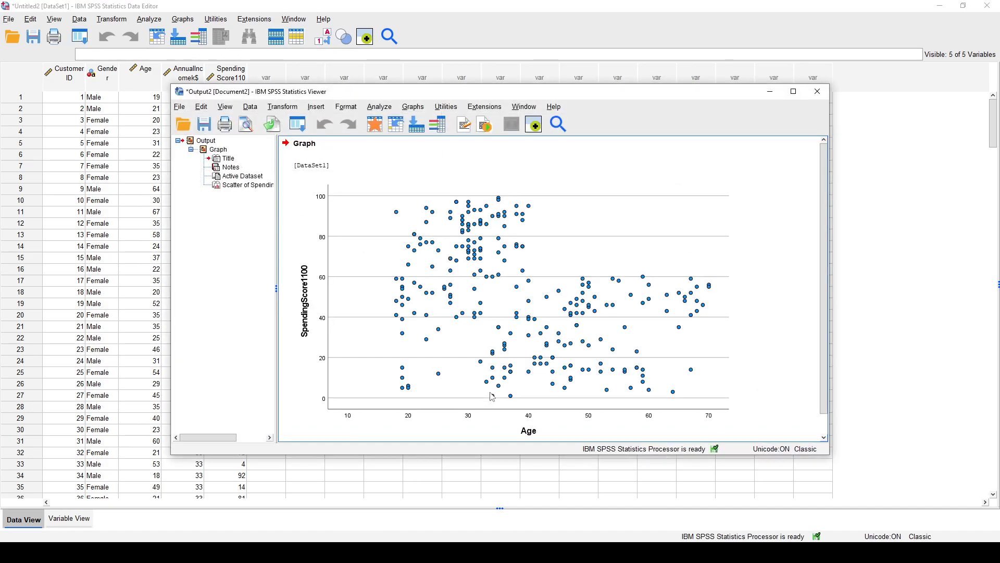
Examine the scatterplot of spending score against age at full window size, and close the output without saving it.
{"action": "left_click", "coordinate": [793, 91]}
{"action": "left_click", "coordinate": [532, 277]}
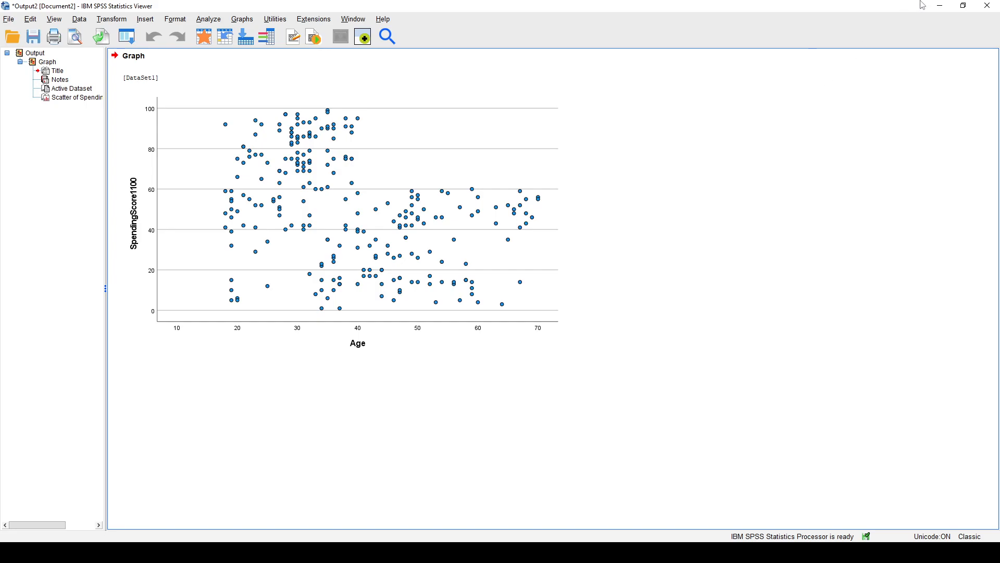
{"action": "left_click", "coordinate": [987, 6]}
{"action": "left_click", "coordinate": [498, 289]}
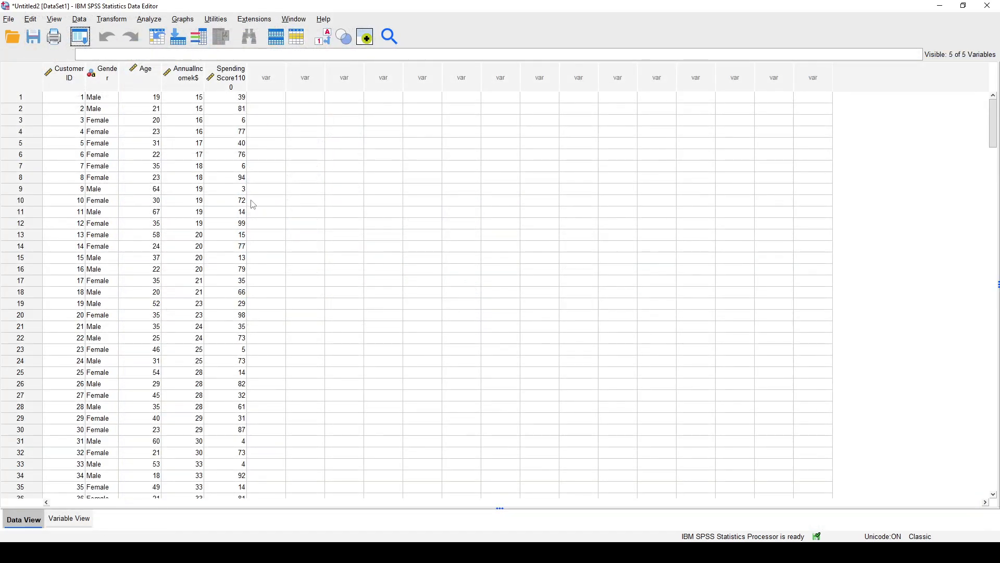
Run a two-cluster K-Means analysis on Age and SpendingScore1100, and review the initial cluster centers and iteration history.
{"action": "left_click", "coordinate": [150, 23]}
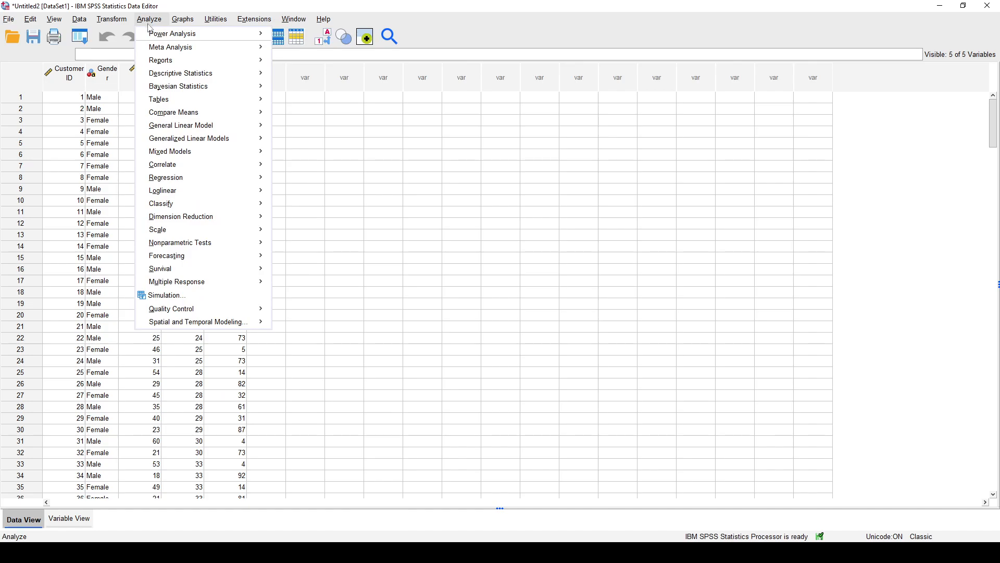
{"action": "mouse_move", "coordinate": [269, 206]}
{"action": "left_click", "coordinate": [300, 225]}
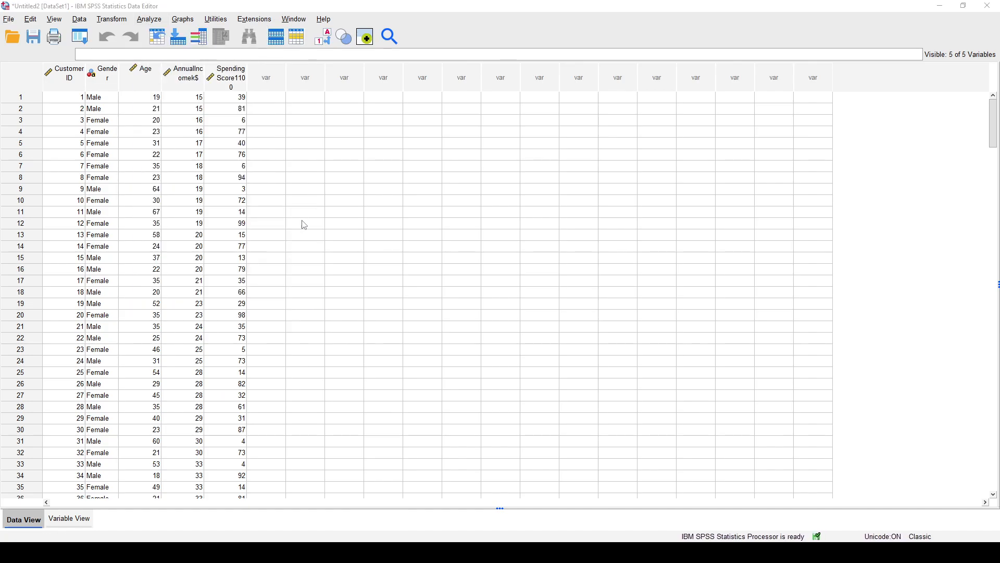
{"action": "left_click_drag", "start_coordinate": [279, 165], "coordinate": [410, 136]}
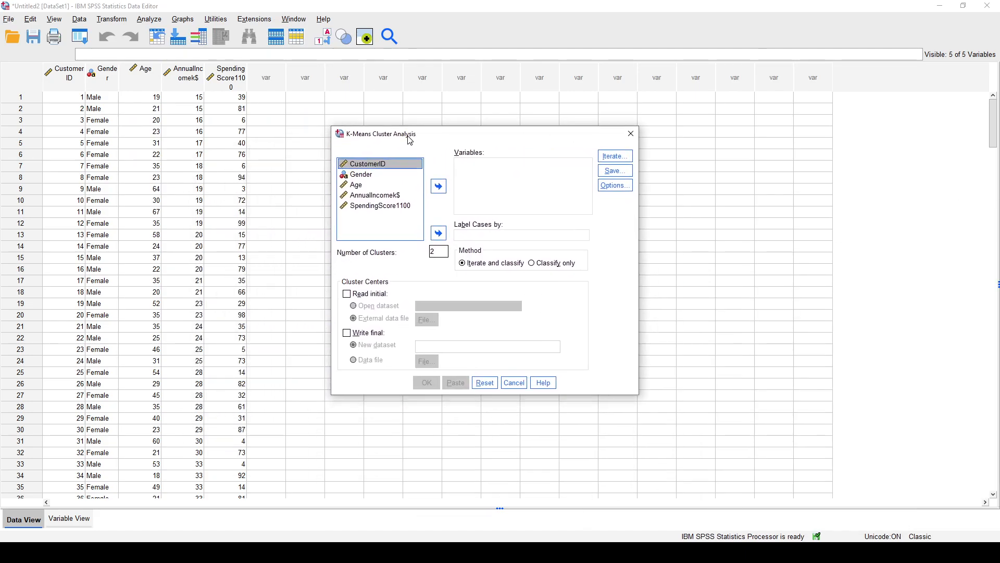
{"action": "left_click", "coordinate": [400, 184]}
{"action": "left_click", "coordinate": [439, 186]}
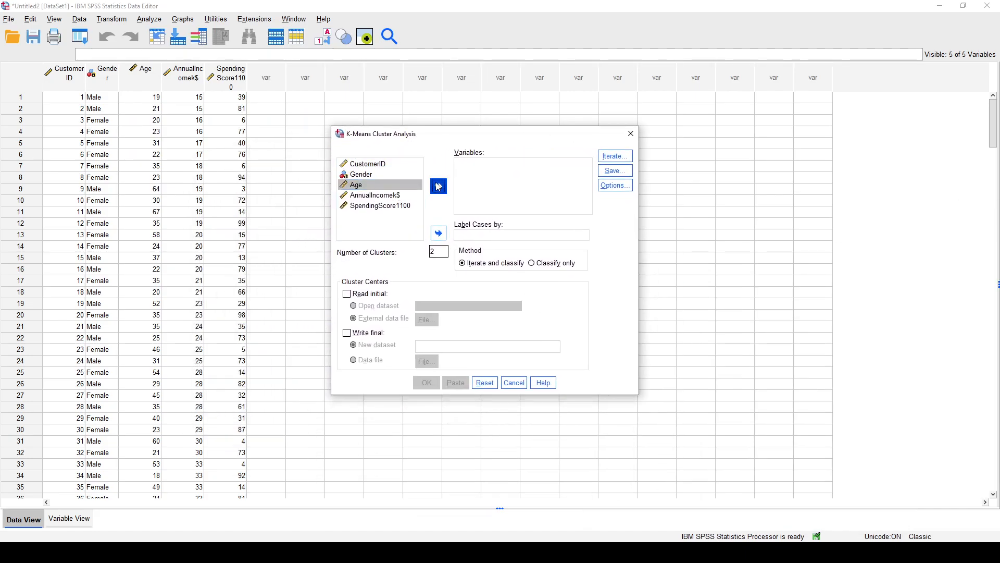
{"action": "left_click", "coordinate": [400, 196]}
{"action": "left_click", "coordinate": [443, 187]}
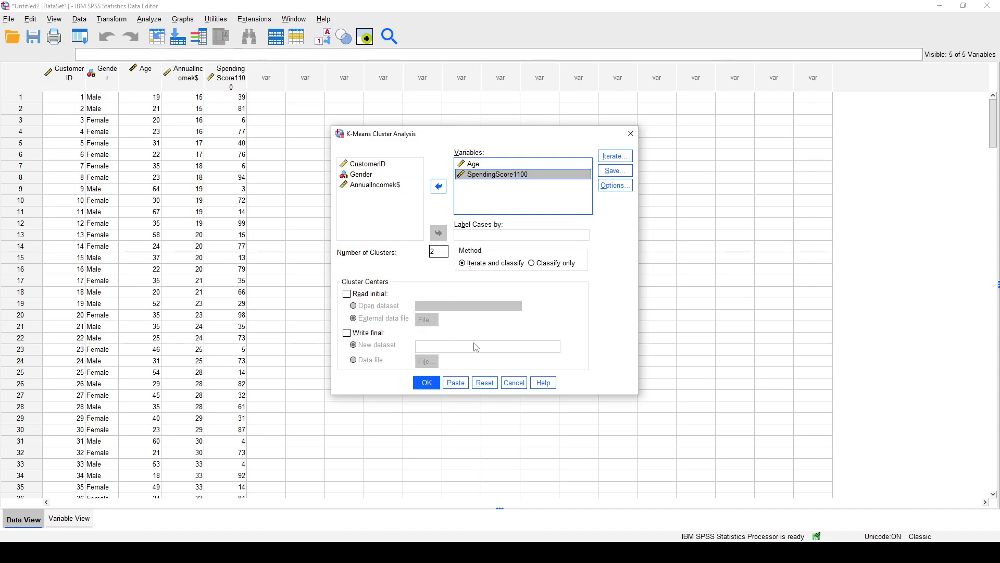
{"action": "left_click", "coordinate": [426, 382]}
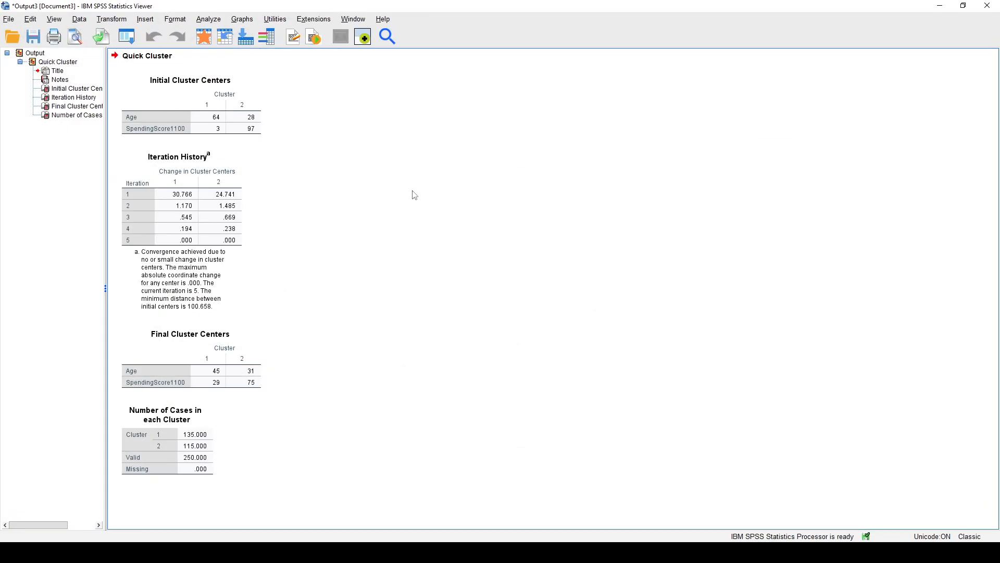
{"action": "left_click", "coordinate": [218, 121]}
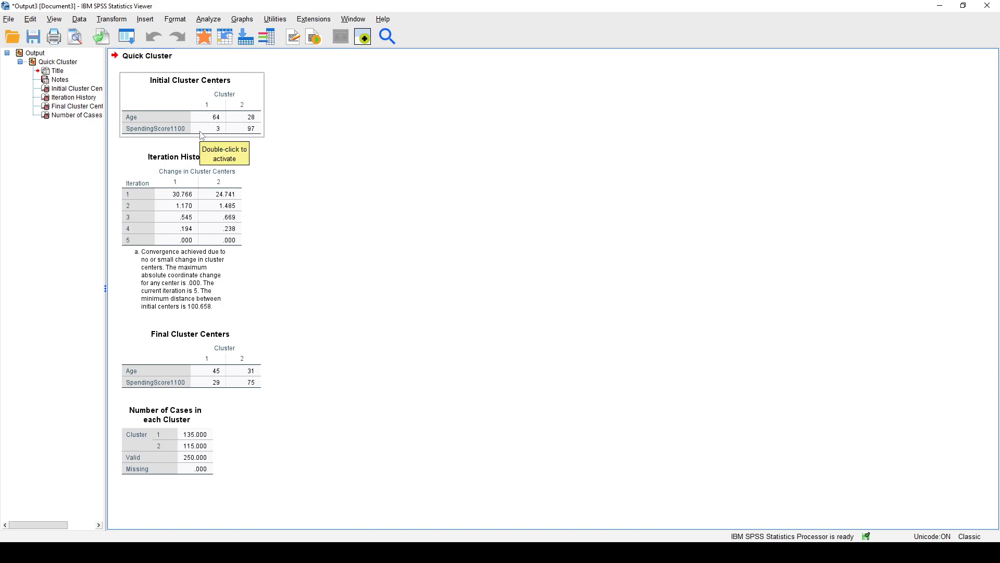
{"action": "left_click", "coordinate": [303, 196]}
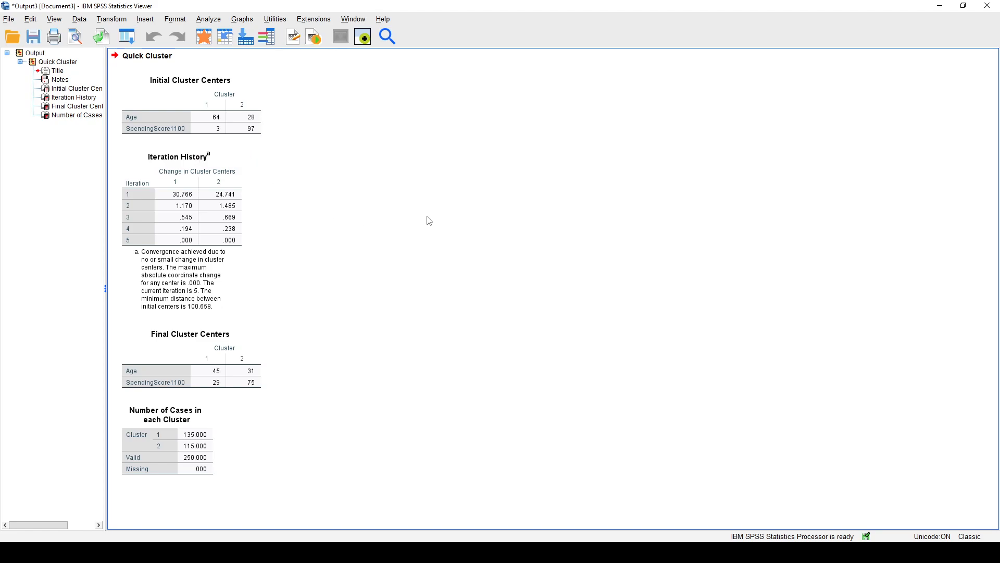
{"action": "left_click", "coordinate": [208, 199]}
Rerun the two-cluster K-Means analysis with cluster membership saved as a new variable.
{"action": "left_click", "coordinate": [209, 21]}
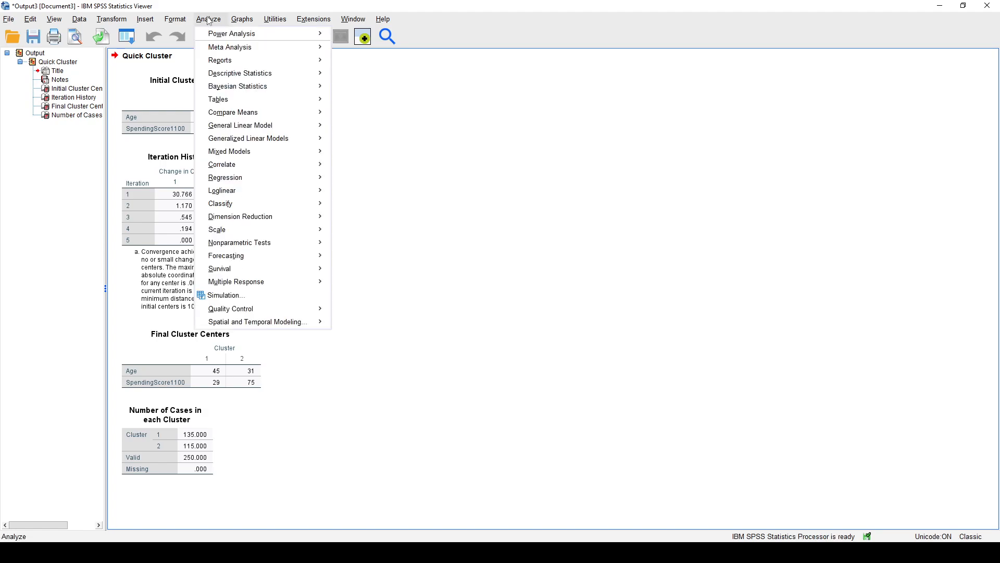
{"action": "mouse_move", "coordinate": [271, 201]}
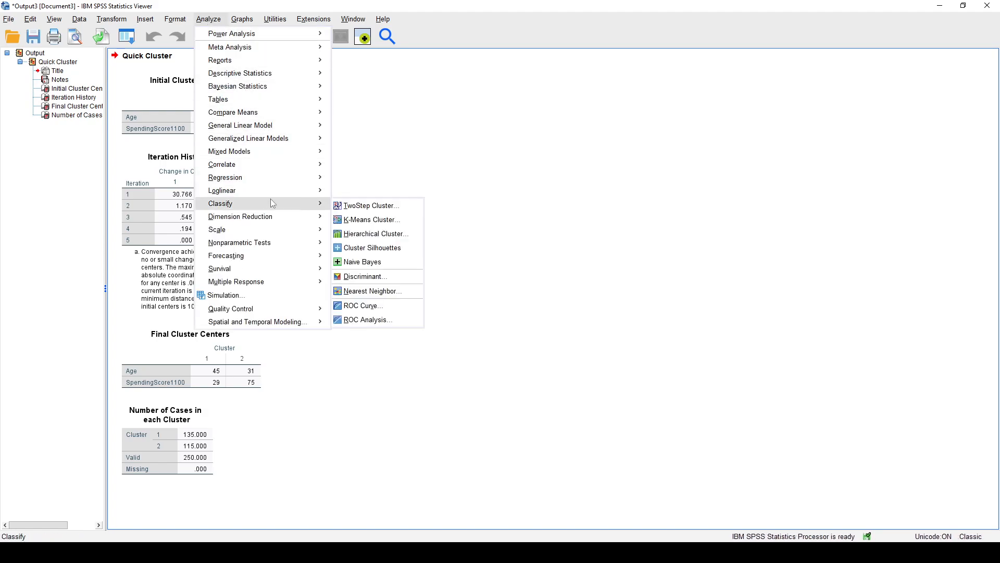
{"action": "left_click", "coordinate": [371, 220]}
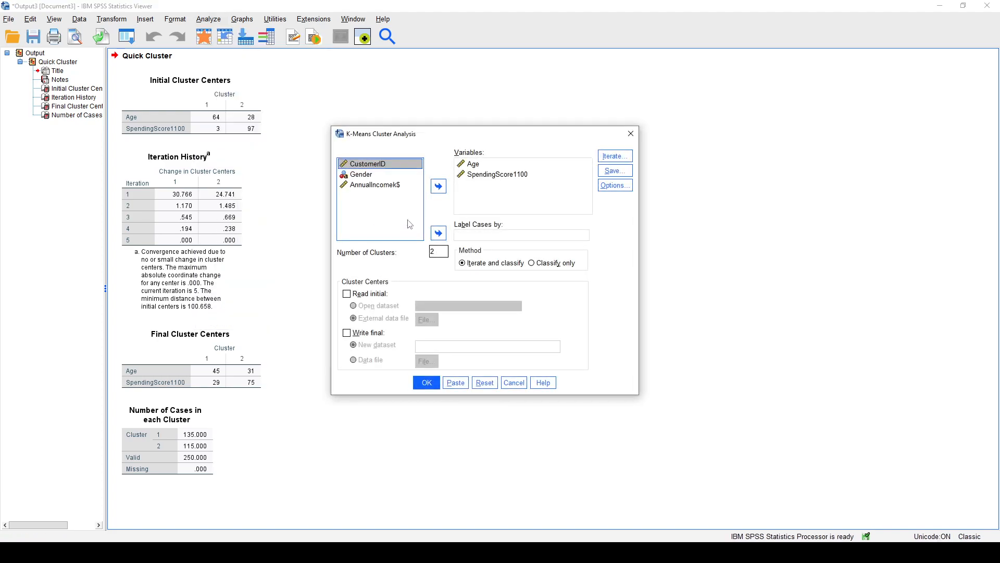
{"action": "left_click", "coordinate": [614, 174]}
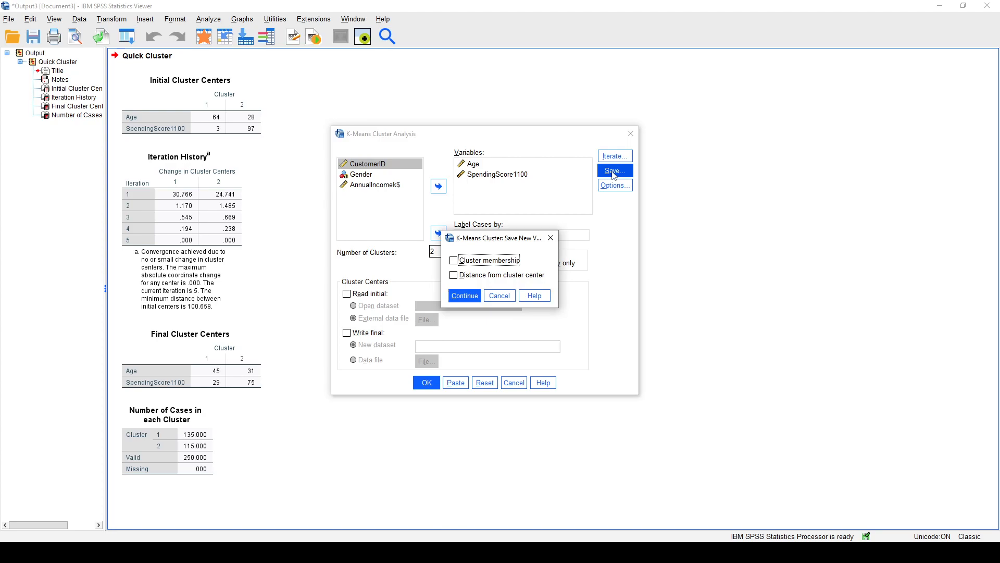
{"action": "left_click", "coordinate": [474, 262]}
{"action": "left_click", "coordinate": [464, 296]}
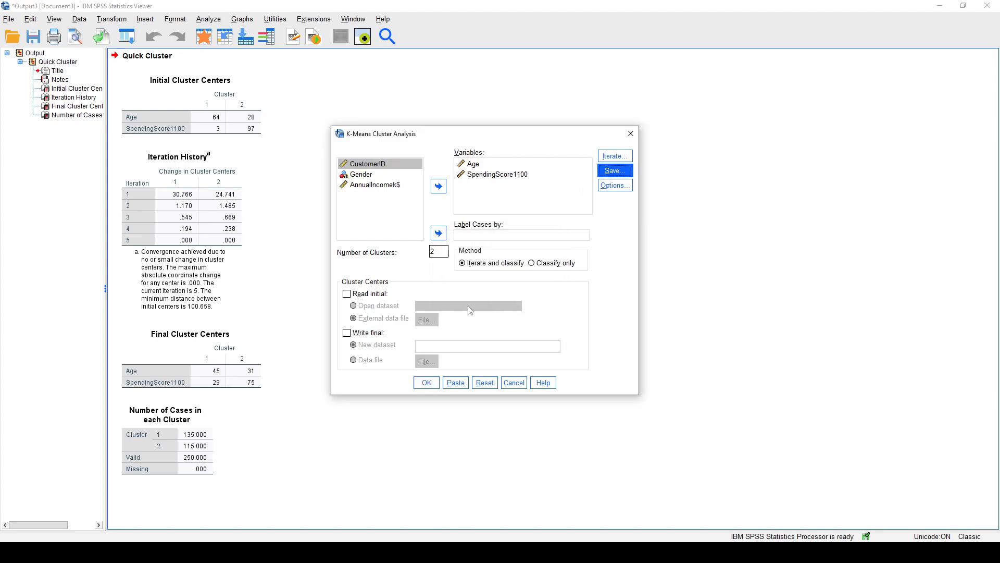
{"action": "left_click", "coordinate": [425, 384]}
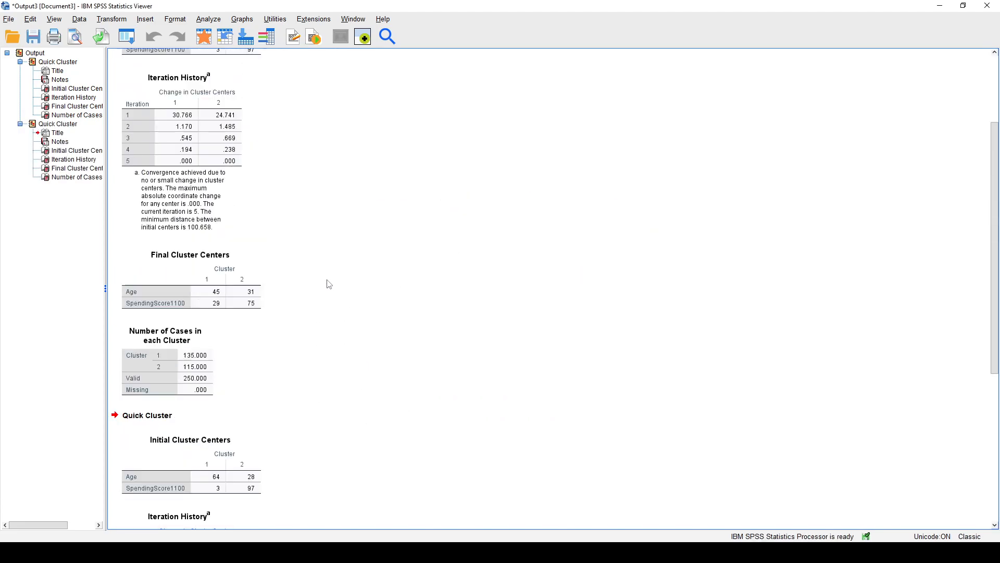
Rename the saved cluster membership variable QCL_1 in the dataset as Two_Cluster_Solution.
{"action": "left_click", "coordinate": [99, 552]}
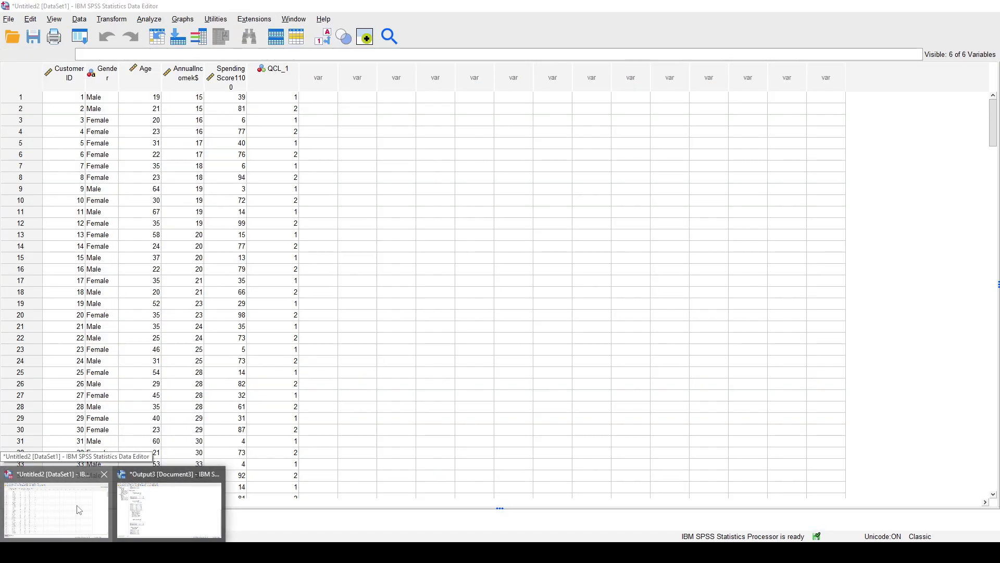
{"action": "left_click", "coordinate": [79, 509]}
{"action": "left_click", "coordinate": [281, 77]}
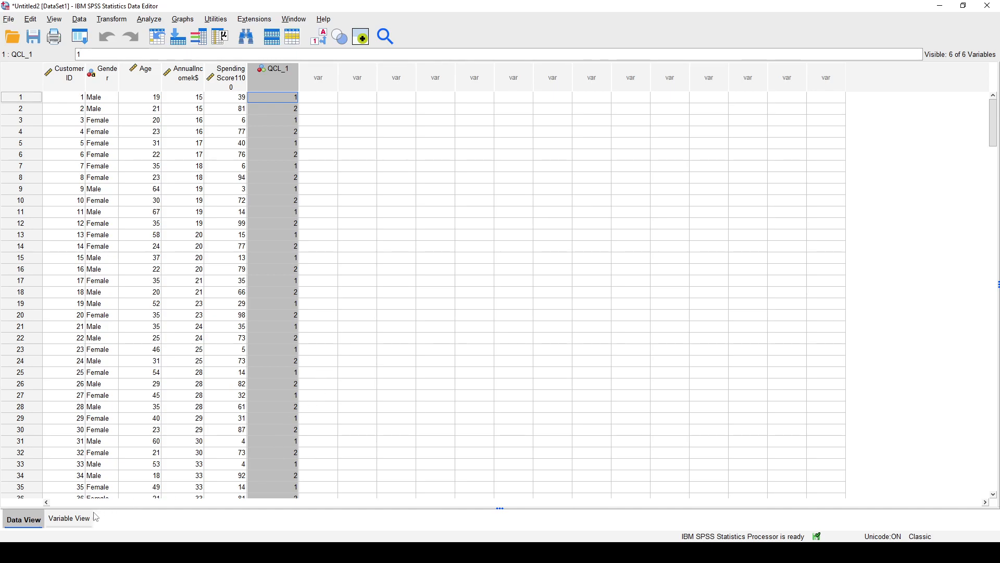
{"action": "left_click", "coordinate": [73, 521]}
{"action": "left_click", "coordinate": [61, 121]}
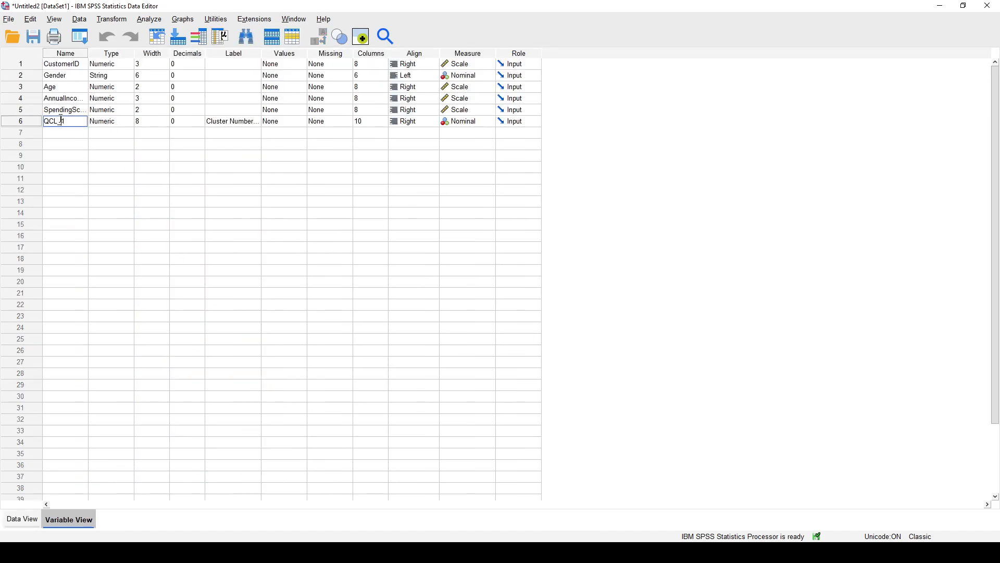
{"action": "double_click", "coordinate": [67, 120]}
{"action": "type", "text": "Two_Cluster_Solution"}
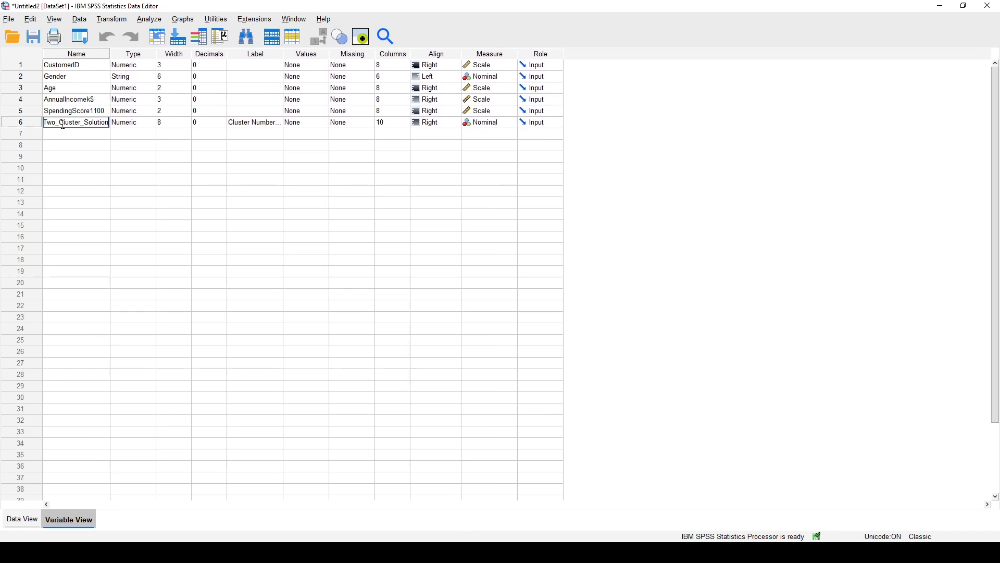
Replace the label of the Two_Cluster_Solution variable with "Two Cluster Solution".
{"action": "double_click", "coordinate": [254, 123]}
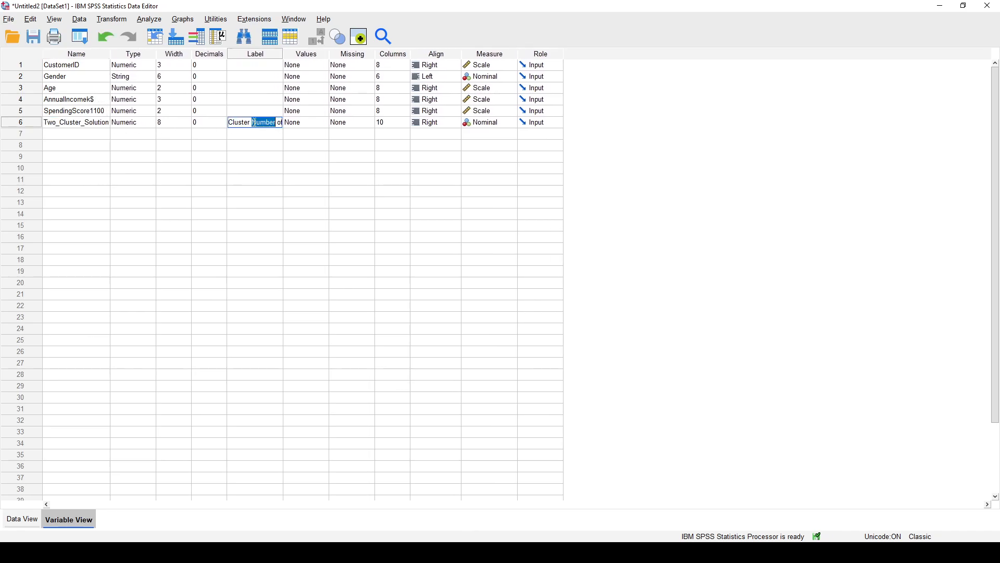
{"action": "type", "text": "Two Clu"}
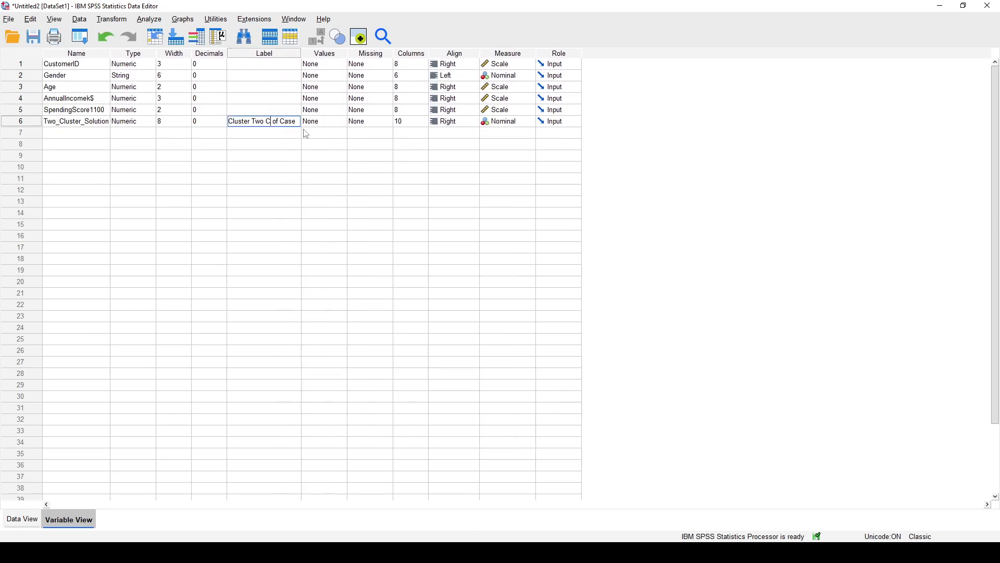
{"action": "type", "text": "Two Cluster Solution"}
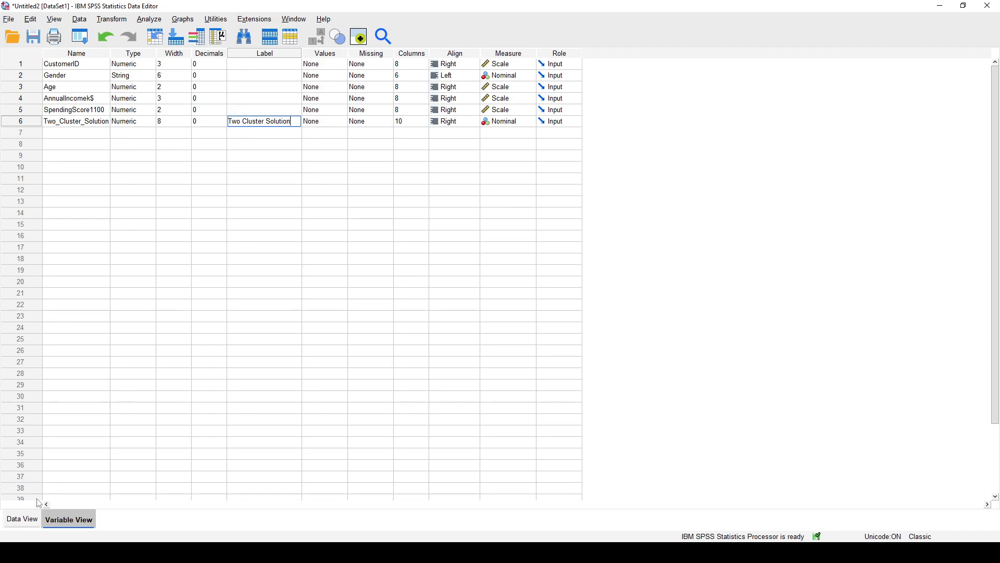
Examine the Age, SpendingScore1100 and Two_Cluster_Solution columns in the case data.
{"action": "left_click", "coordinate": [24, 520]}
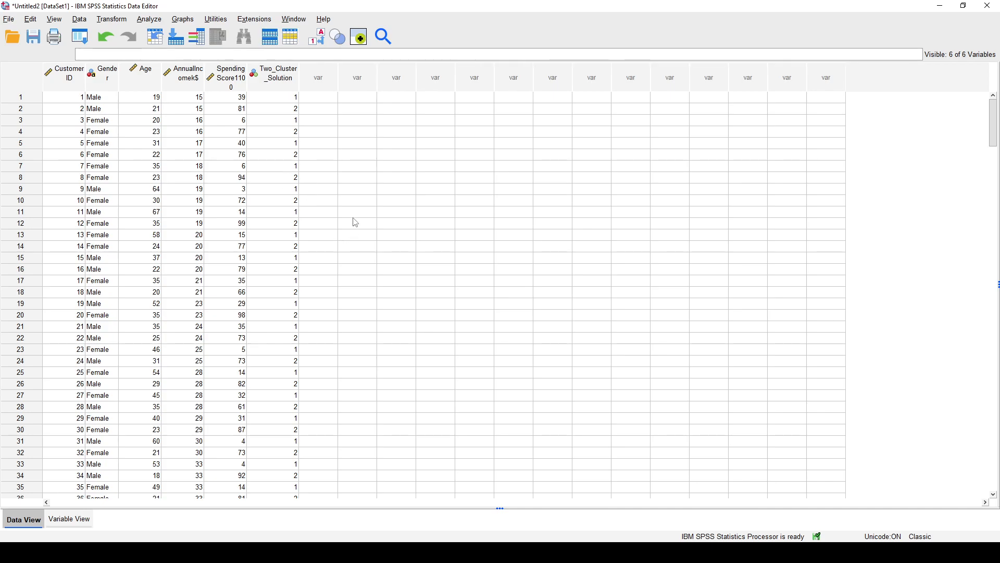
{"action": "left_click", "coordinate": [149, 79]}
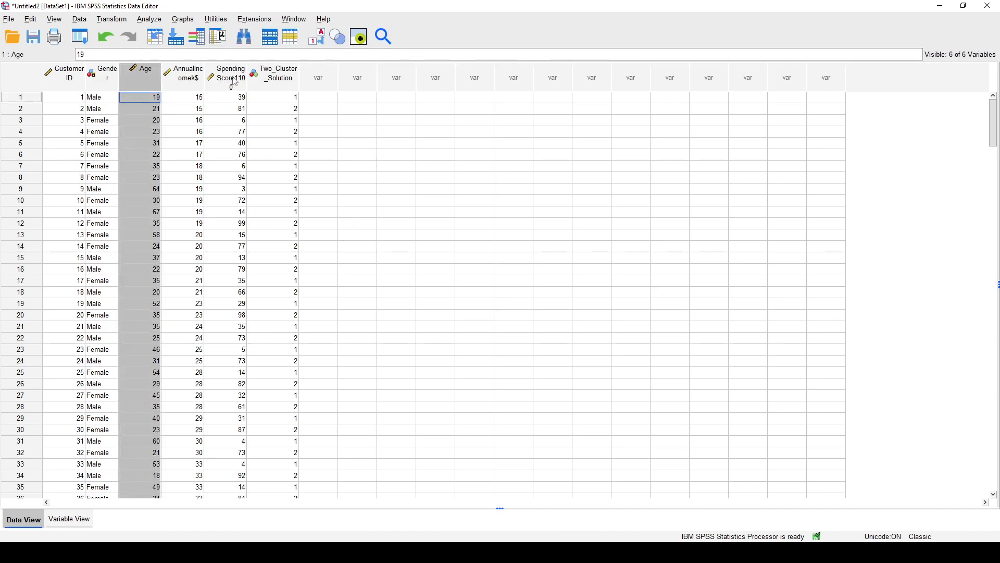
{"action": "left_click", "coordinate": [295, 80]}
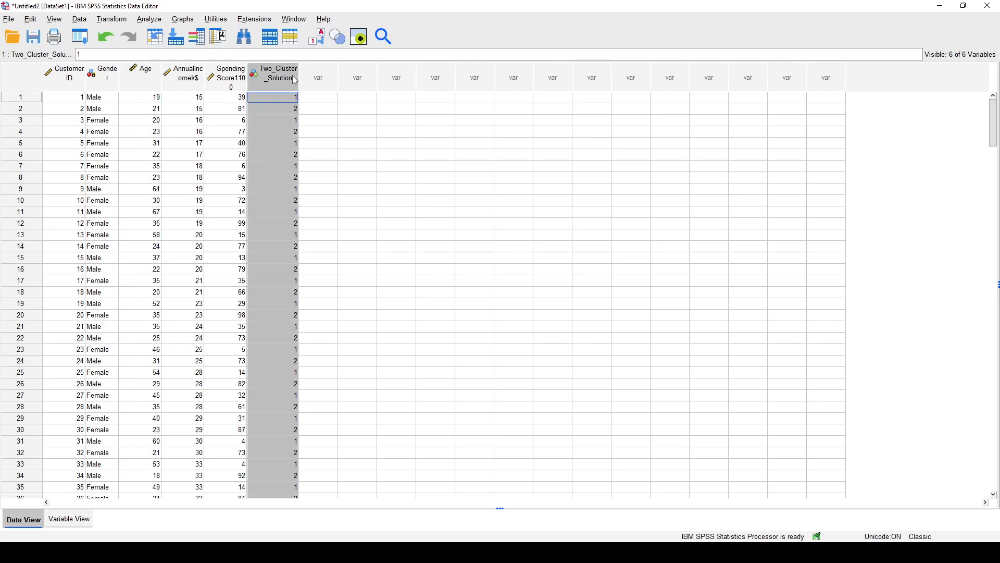
{"action": "left_click", "coordinate": [157, 79]}
{"action": "left_click", "coordinate": [240, 81]}
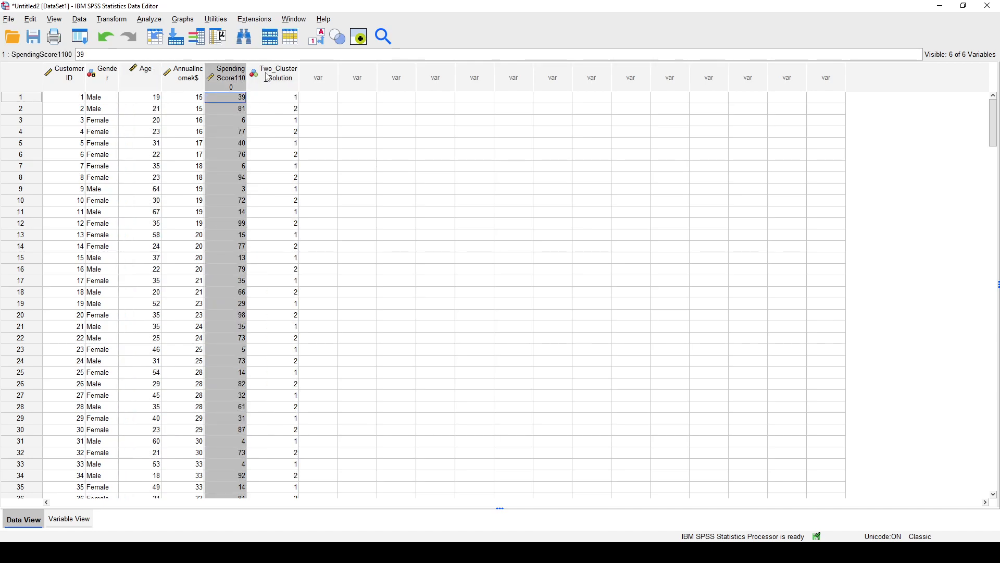
{"action": "left_click", "coordinate": [268, 77]}
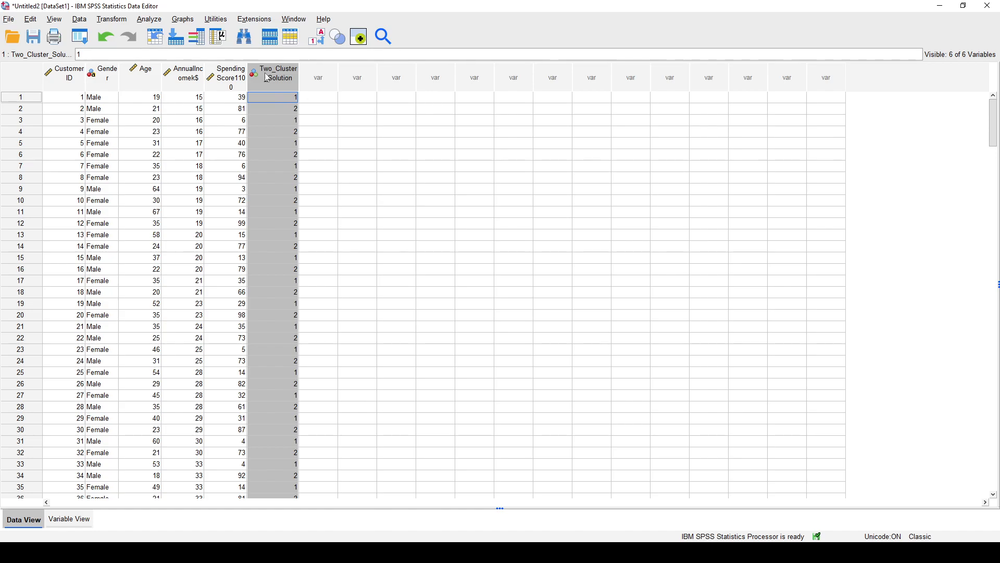
Create a simple scatterplot of SpendingScore1100 against Age with markers set by Two Cluster Solution, and close the output without saving it.
{"action": "left_click", "coordinate": [149, 19]}
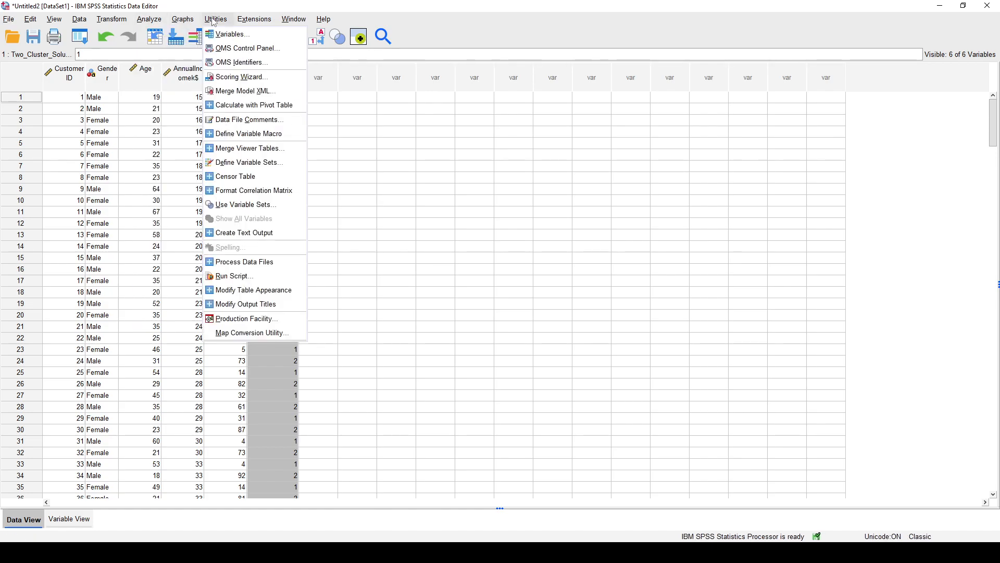
{"action": "mouse_move", "coordinate": [182, 19]}
{"action": "mouse_move", "coordinate": [245, 119]}
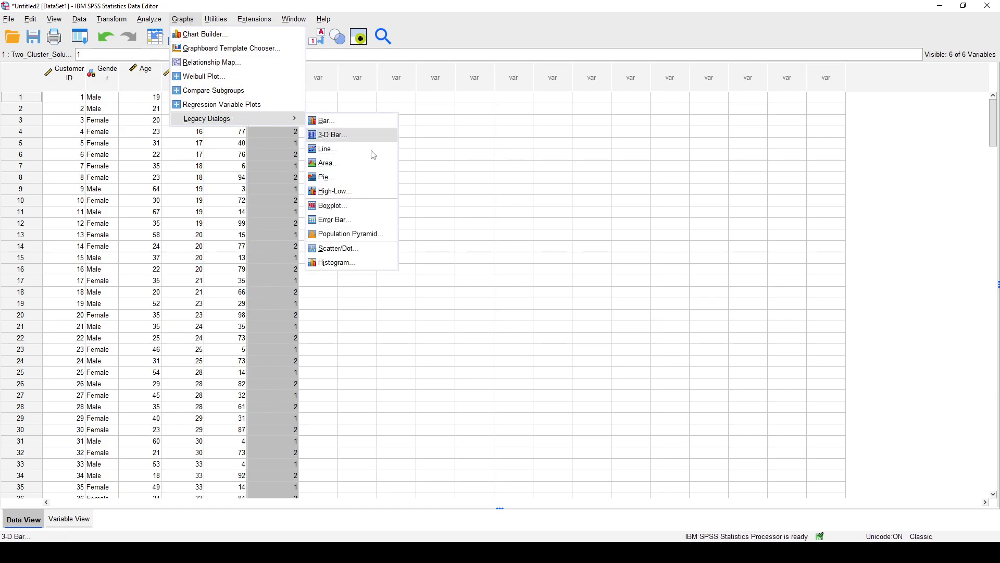
{"action": "left_click", "coordinate": [364, 248]}
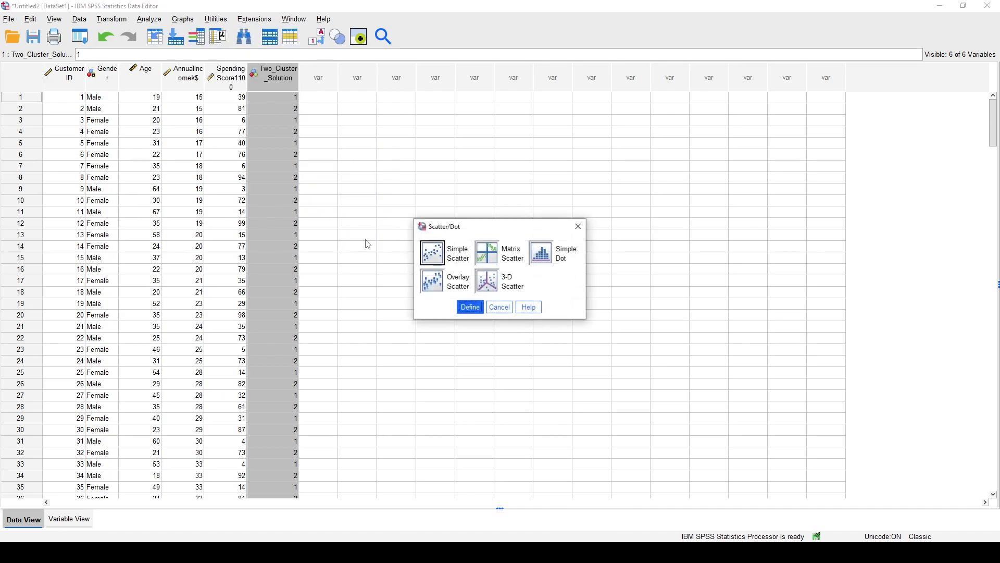
{"action": "left_click", "coordinate": [475, 310]}
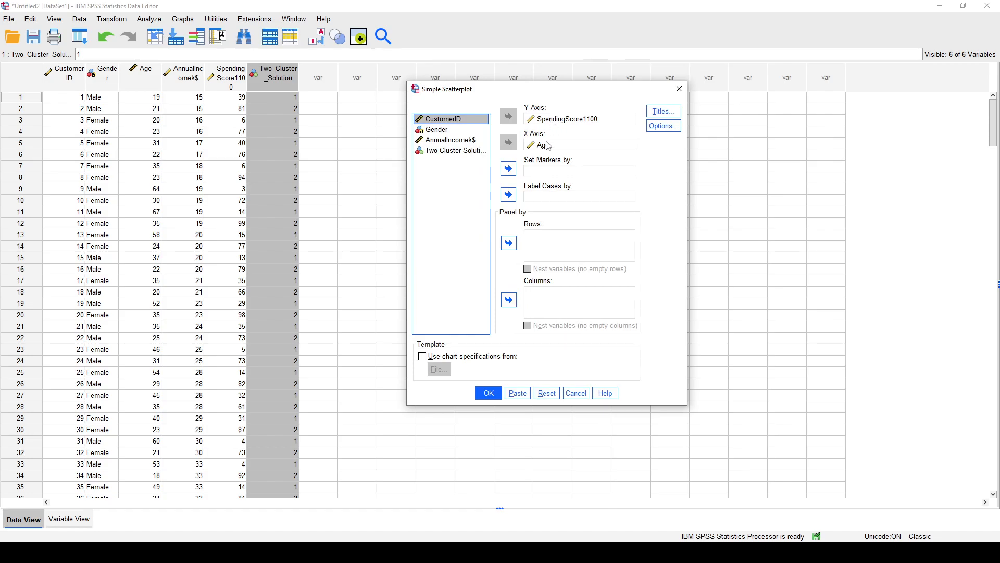
{"action": "left_click", "coordinate": [469, 151]}
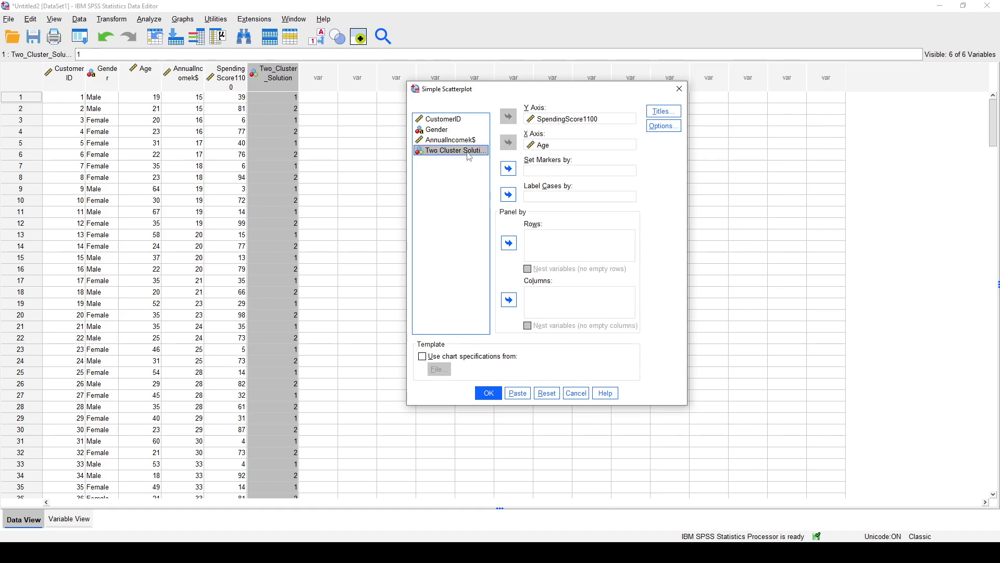
{"action": "left_click", "coordinate": [509, 170]}
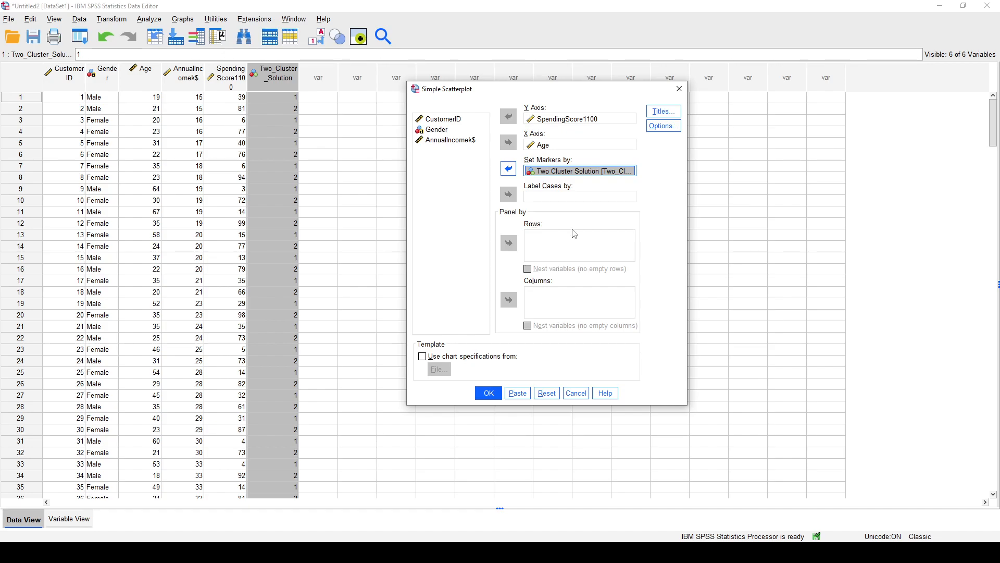
{"action": "left_click", "coordinate": [487, 394]}
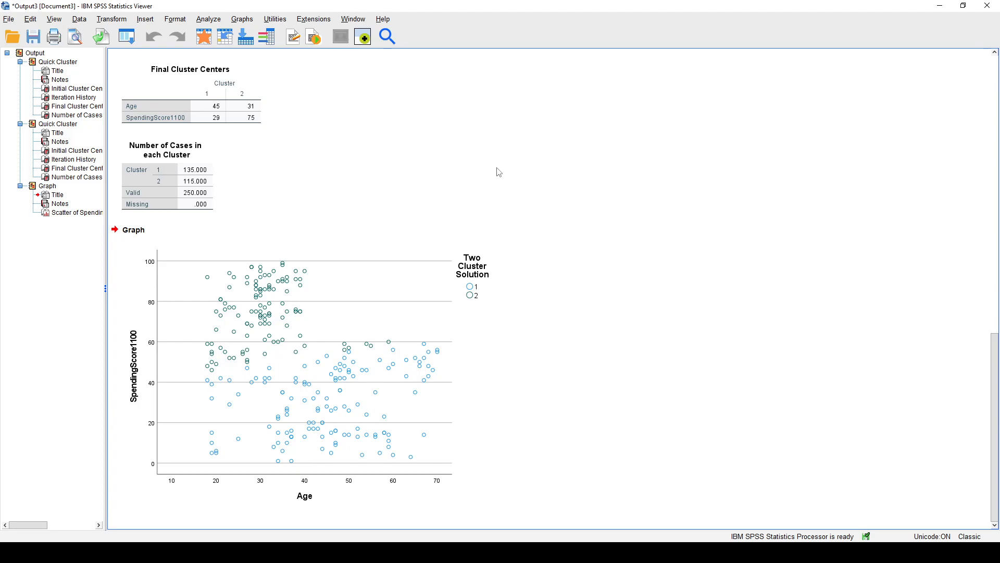
{"action": "left_click", "coordinate": [993, 2]}
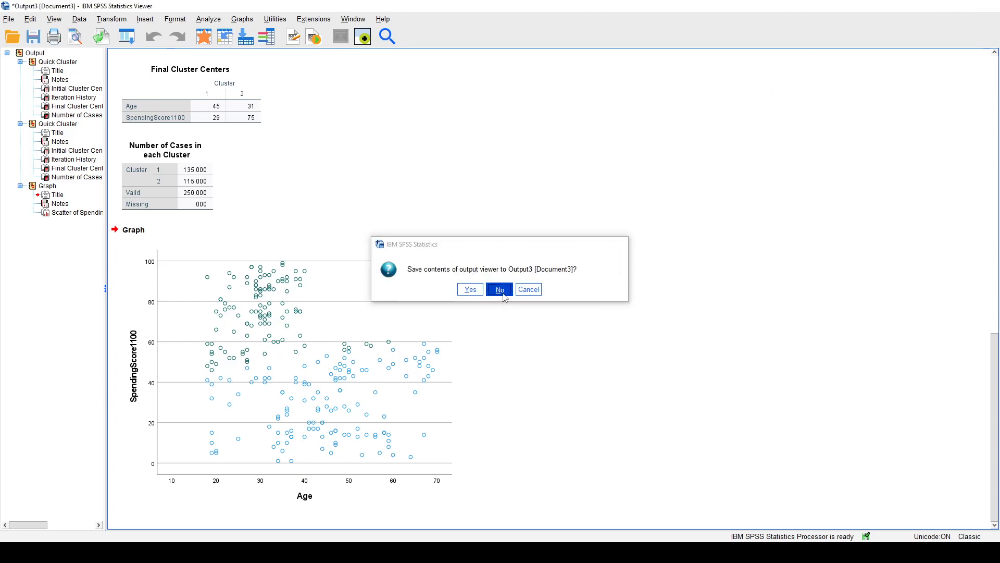
{"action": "left_click", "coordinate": [501, 288]}
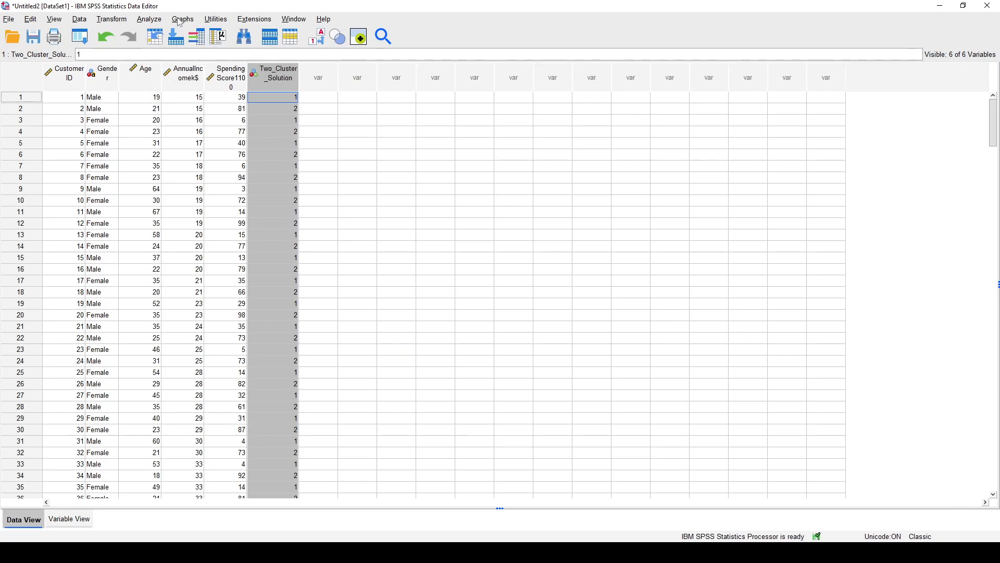
Set up a Hierarchical Cluster analysis with Age and SpendingScore1100 as the variables.
{"action": "left_click", "coordinate": [156, 22]}
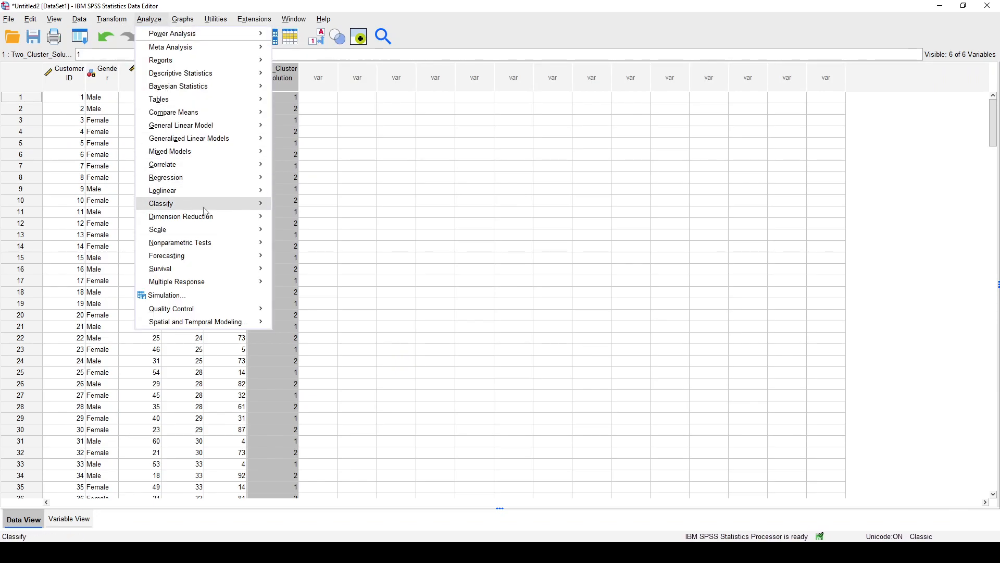
{"action": "mouse_move", "coordinate": [207, 204]}
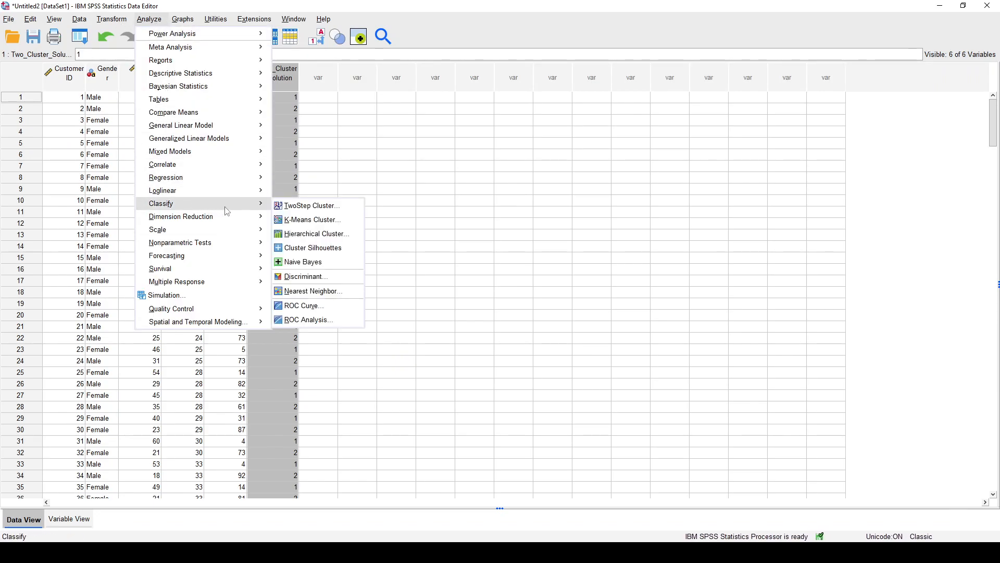
{"action": "left_click", "coordinate": [317, 234]}
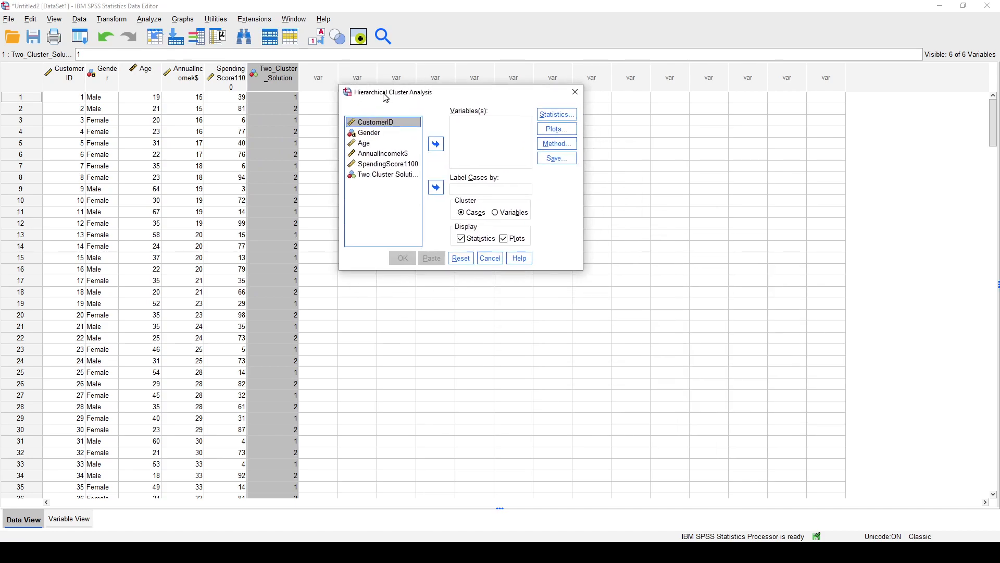
{"action": "left_click", "coordinate": [332, 163]}
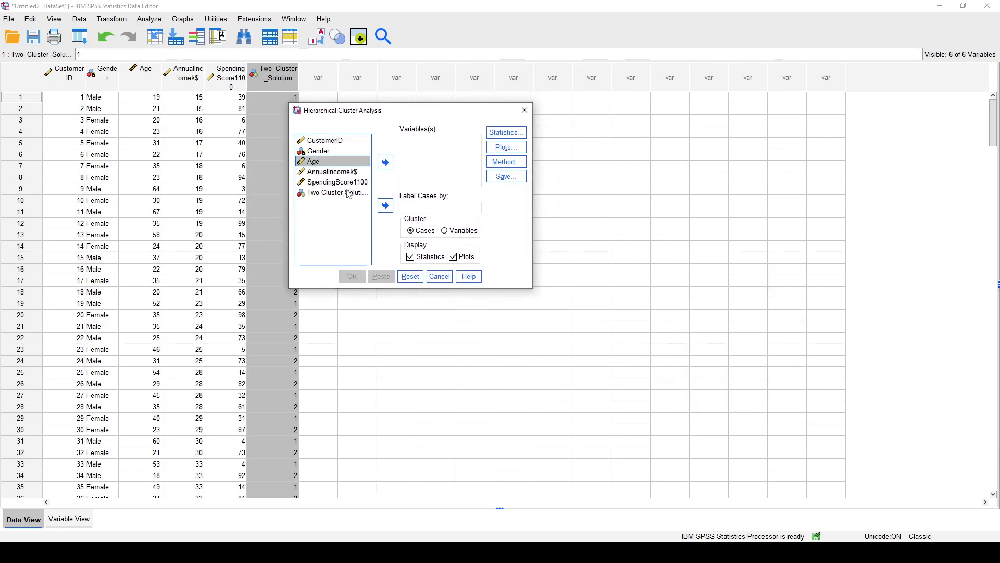
{"action": "left_click", "coordinate": [337, 183], "text": "ctrl"}
{"action": "left_click", "coordinate": [385, 162]}
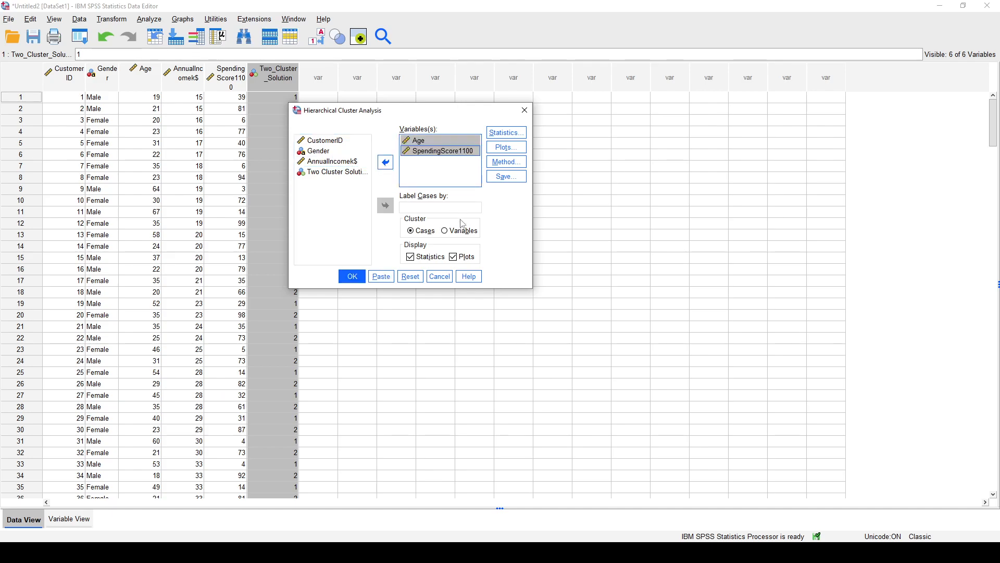
Keep the agglomeration schedule statistic, enable the dendrogram plot, and run the hierarchical cluster analysis.
{"action": "left_click", "coordinate": [503, 133]}
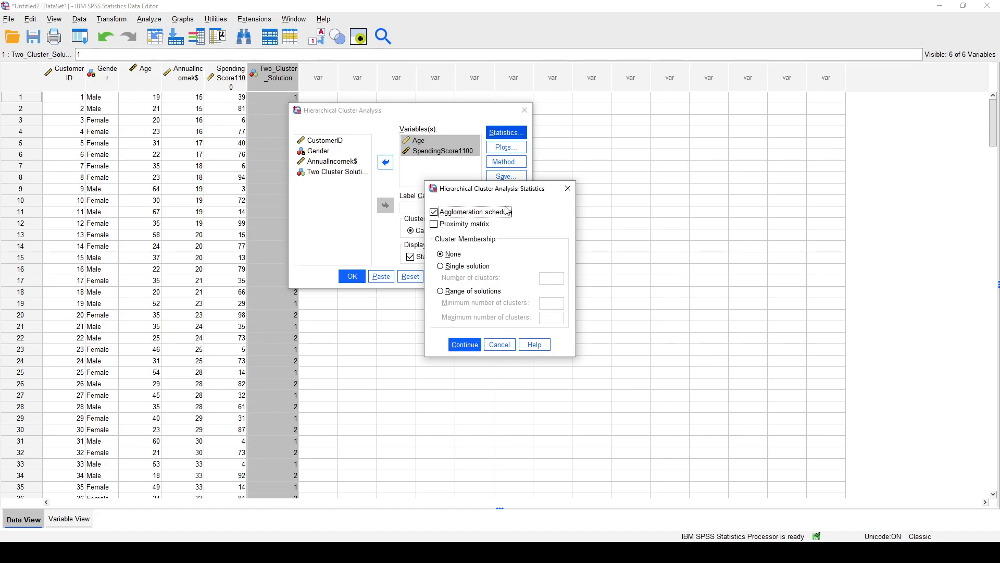
{"action": "left_click", "coordinate": [464, 344]}
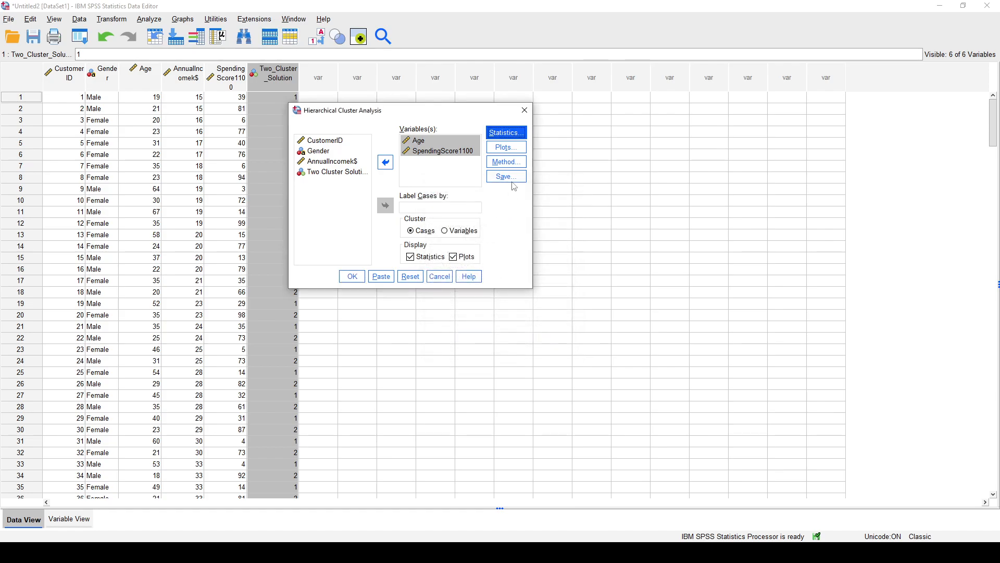
{"action": "left_click", "coordinate": [515, 149]}
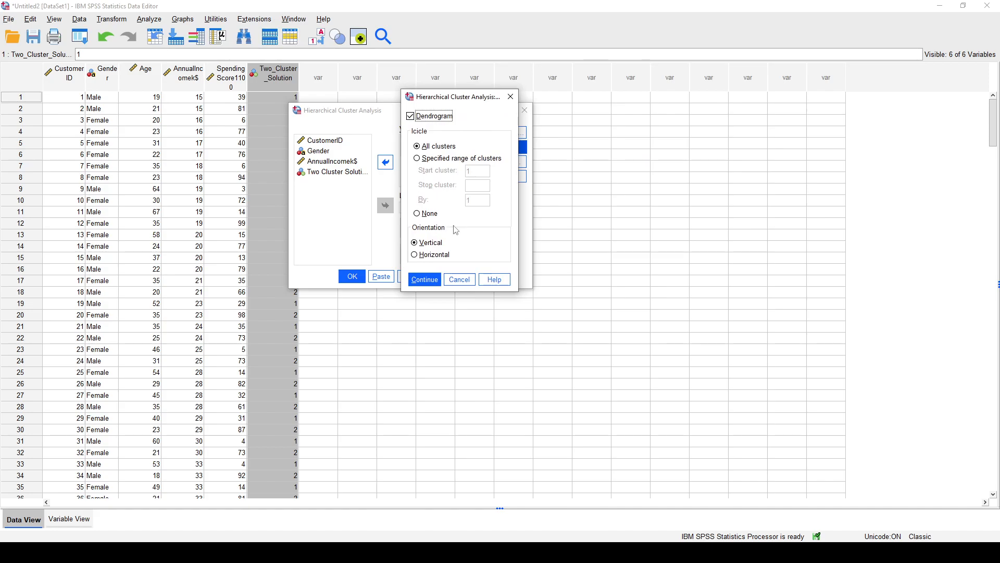
{"action": "left_click", "coordinate": [425, 279]}
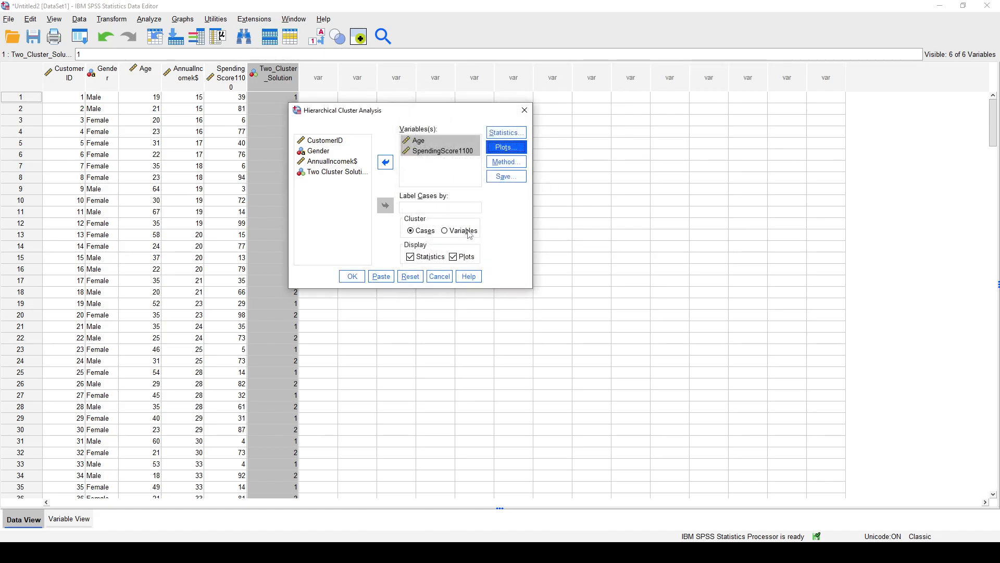
{"action": "left_click", "coordinate": [354, 279]}
{"action": "left_click", "coordinate": [359, 282]}
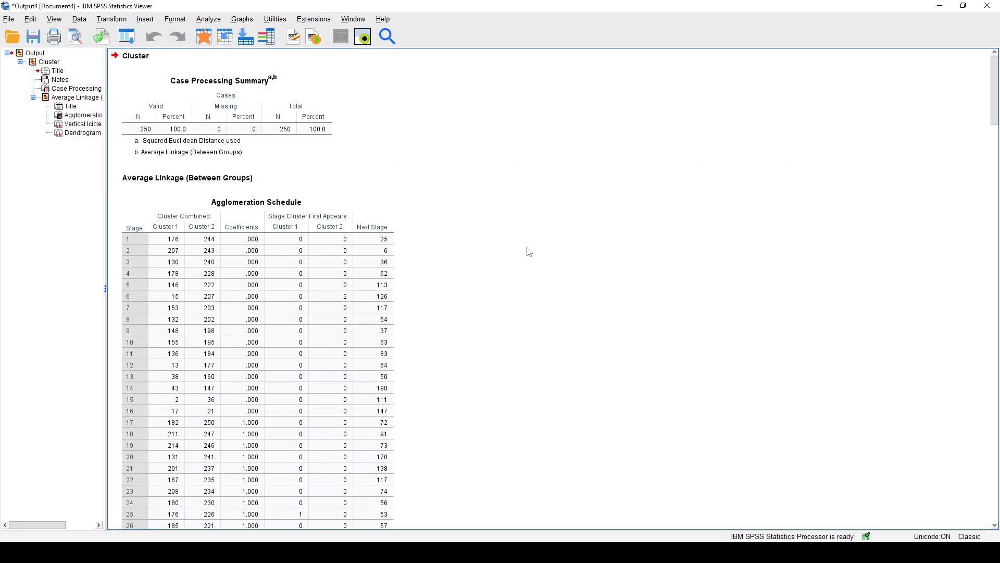
Select and copy the dendrogram in the hierarchical cluster output.
{"action": "left_click", "coordinate": [334, 254]}
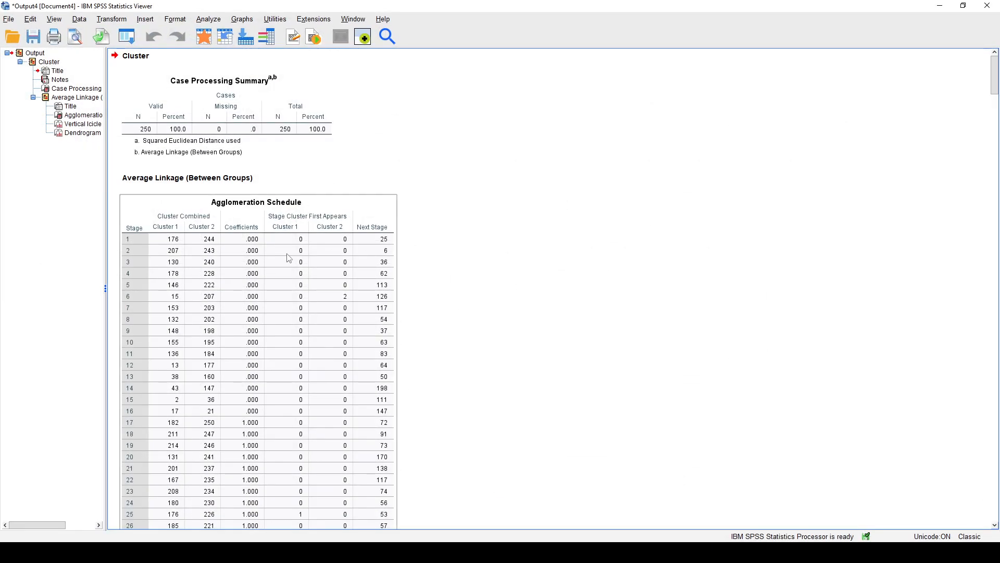
{"action": "scroll", "coordinate": [463, 237], "scroll_direction": "down", "scroll_amount": 10}
{"action": "scroll", "coordinate": [466, 237], "scroll_direction": "down", "scroll_amount": 20}
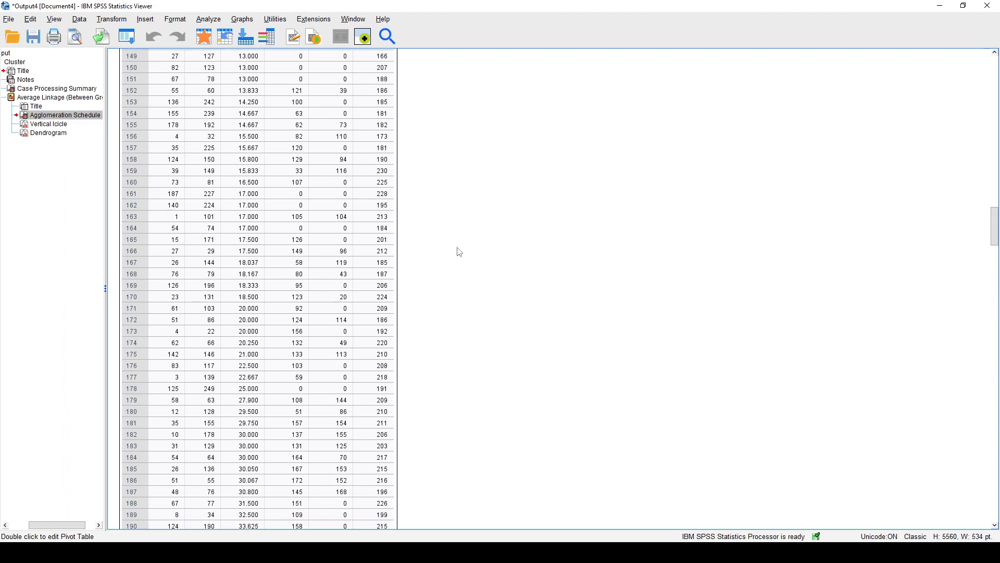
{"action": "scroll", "coordinate": [372, 243], "scroll_direction": "down", "scroll_amount": 5}
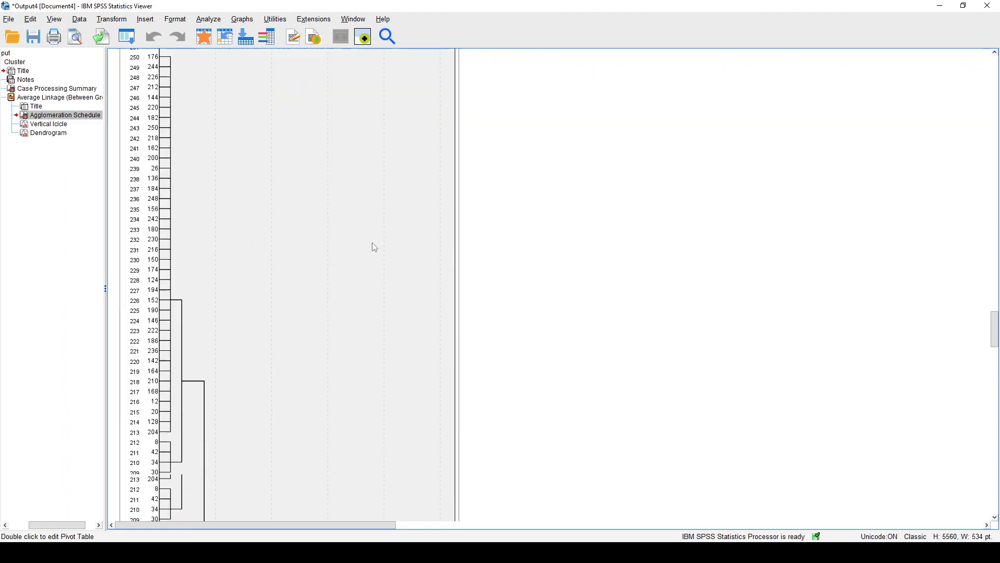
{"action": "left_click", "coordinate": [325, 252]}
{"action": "scroll", "coordinate": [518, 268], "scroll_direction": "down", "scroll_amount": 5}
{"action": "scroll", "coordinate": [524, 268], "scroll_direction": "down", "scroll_amount": 15}
{"action": "scroll", "coordinate": [523, 268], "scroll_direction": "up", "scroll_amount": 10}
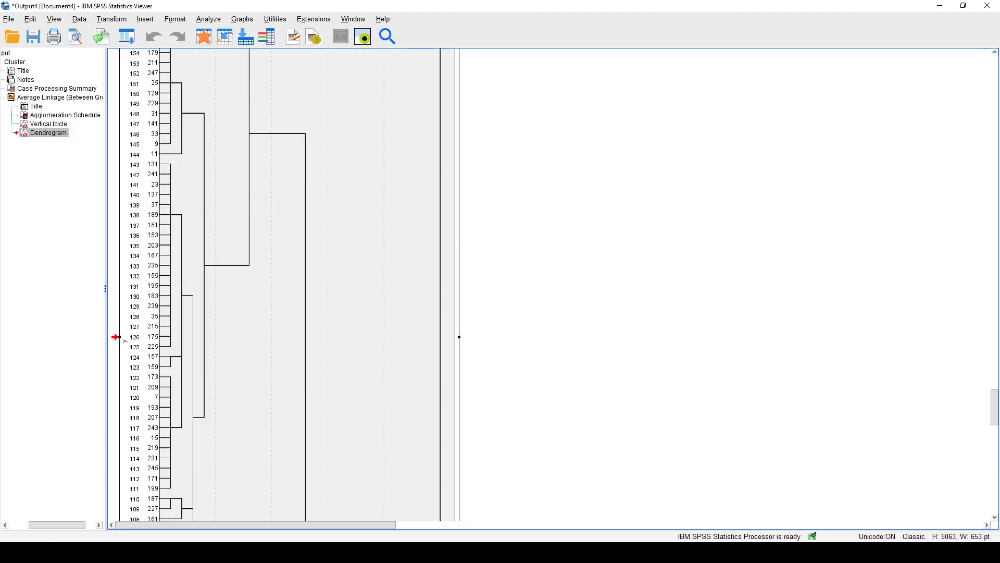
Open a blank document in Word and paste the copied dendrogram into it.
{"action": "left_click", "coordinate": [12, 552]}
{"action": "type", "text": "wor"}
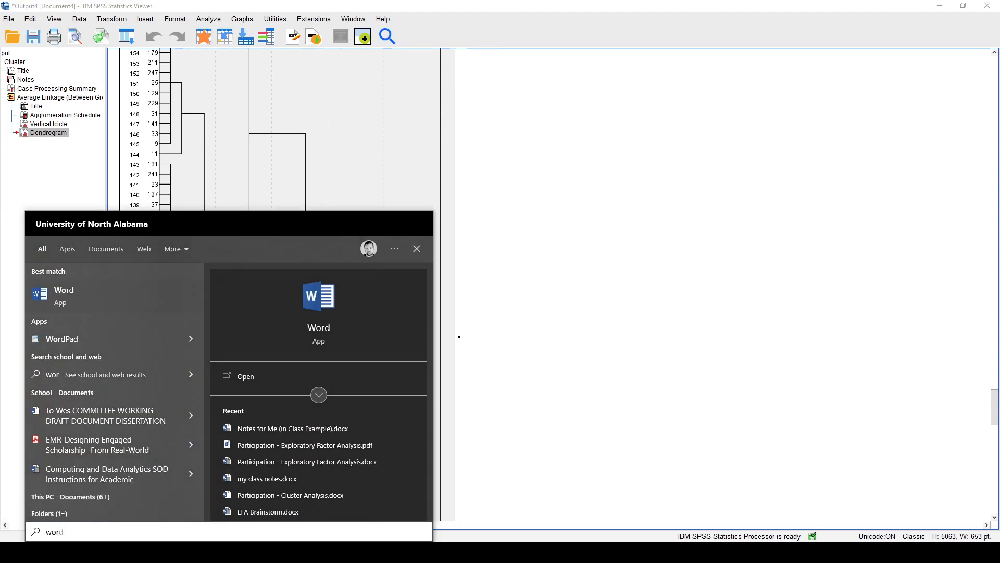
{"action": "key", "text": "Escape"}
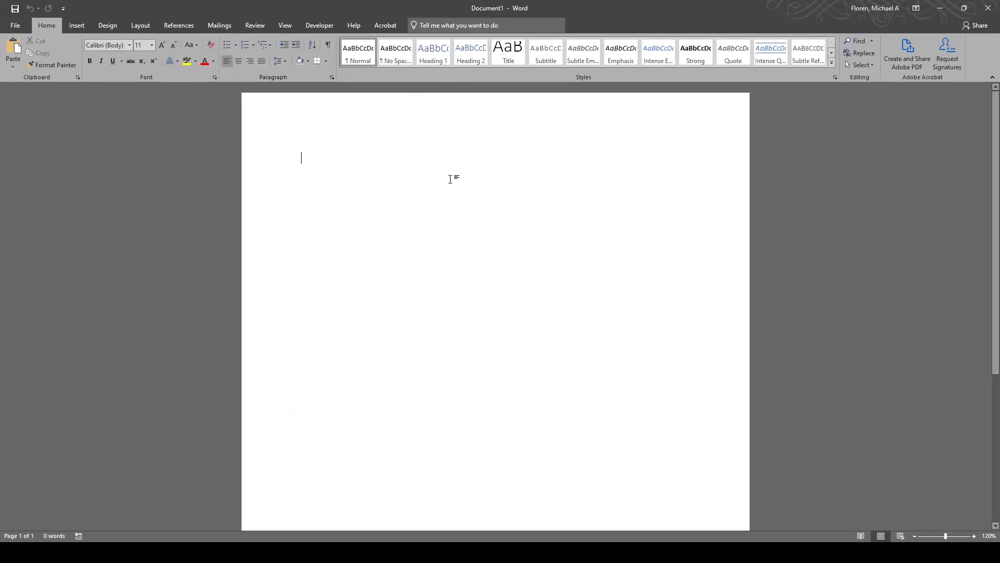
{"action": "key", "text": "ctrl+v"}
{"action": "left_click", "coordinate": [340, 196]}
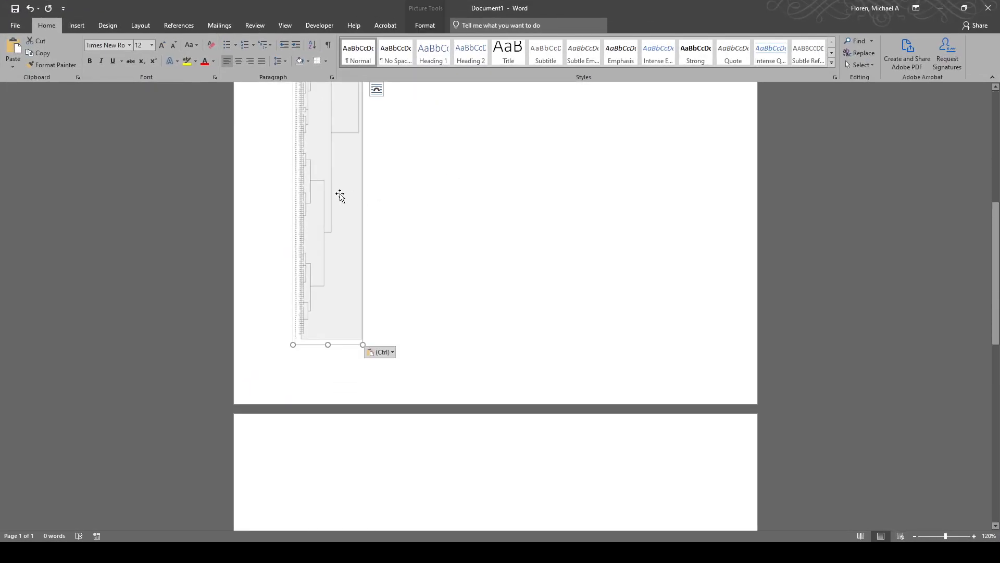
Rotate the dendrogram picture left 90° and shrink it to 7.15" high by 0.92" wide so it fits the page.
{"action": "left_click", "coordinate": [423, 26]}
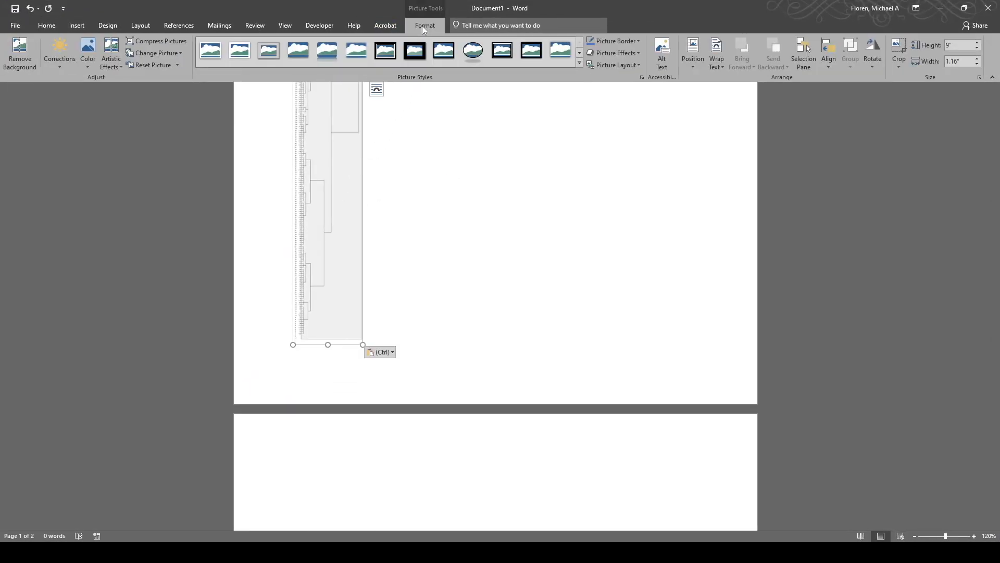
{"action": "left_click", "coordinate": [872, 55]}
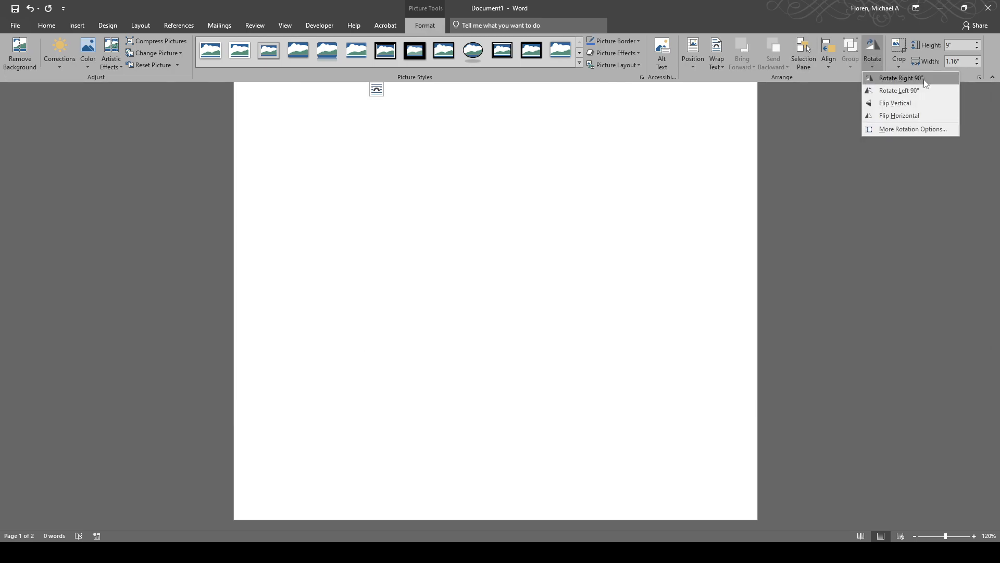
{"action": "left_click", "coordinate": [900, 90]}
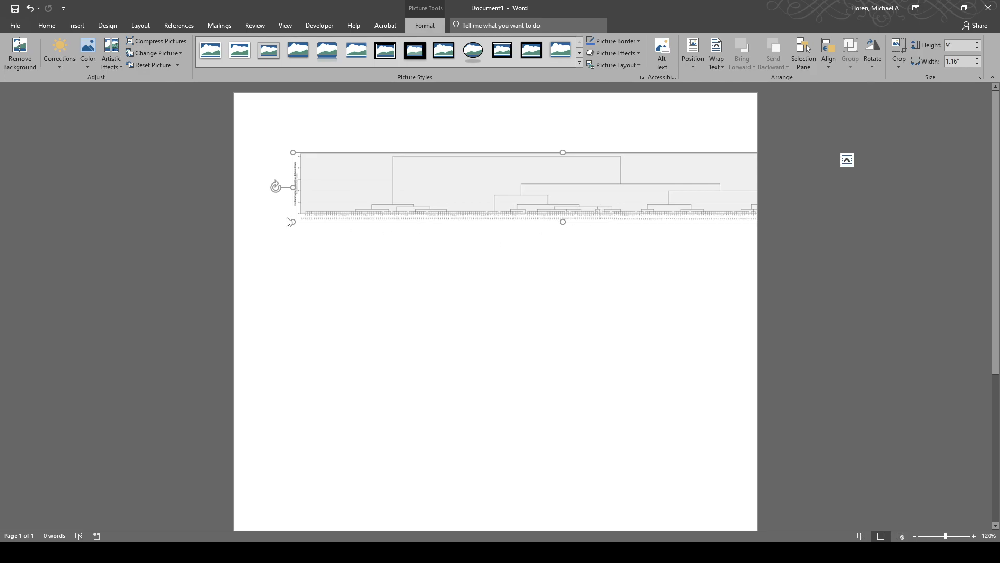
{"action": "left_click_drag", "start_coordinate": [331, 208], "coordinate": [409, 189]}
{"action": "scroll", "coordinate": [534, 239], "scroll_direction": "up", "scroll_amount": 11}
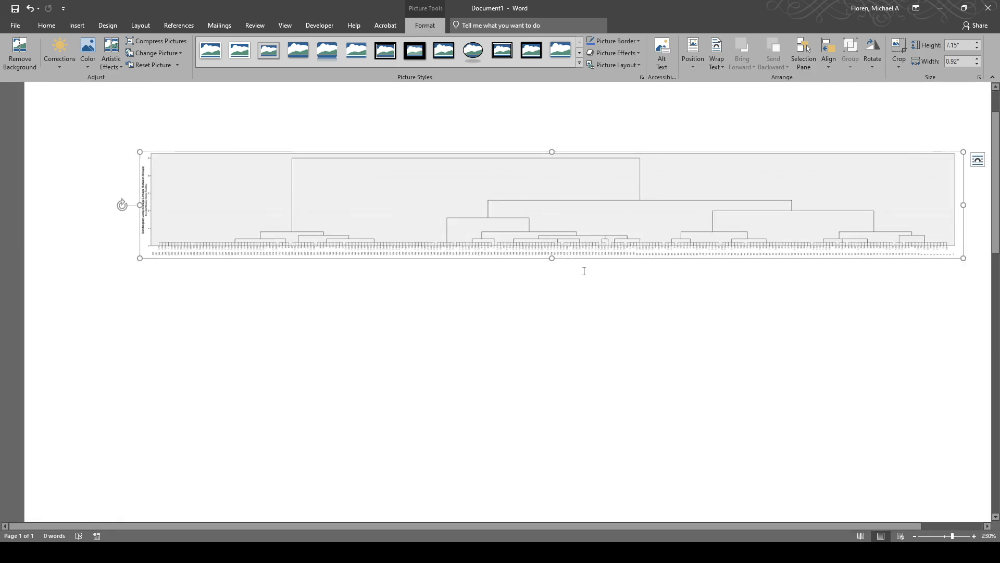
{"action": "left_click", "coordinate": [575, 319]}
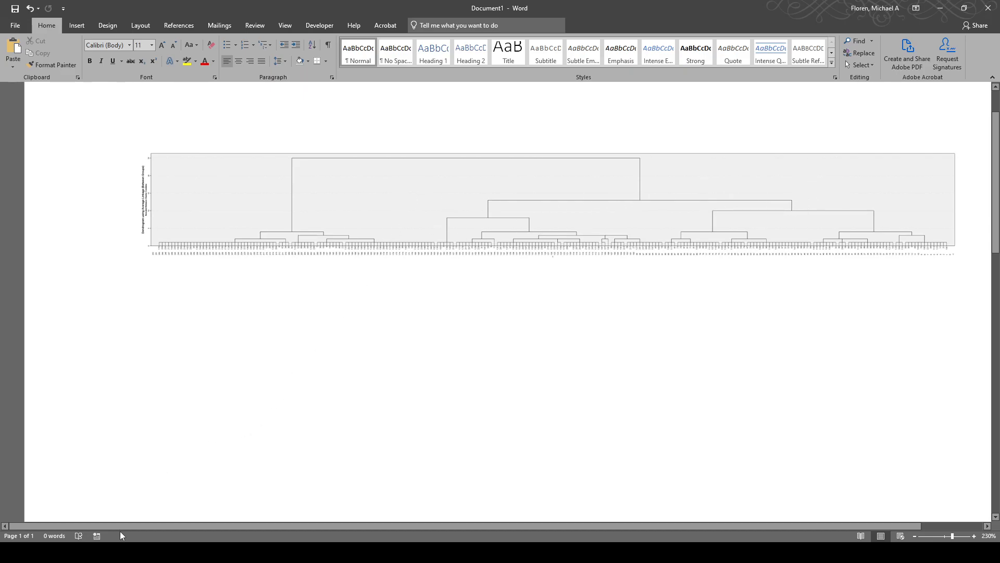
Copy the Agglomeration Schedule table from the SPSS output and paste it into a new blank Excel workbook at A1.
{"action": "mouse_move", "coordinate": [113, 552]}
{"action": "left_click", "coordinate": [145, 529]}
{"action": "scroll", "coordinate": [604, 275], "scroll_direction": "up", "scroll_amount": 6}
{"action": "scroll", "coordinate": [606, 276], "scroll_direction": "up", "scroll_amount": 15}
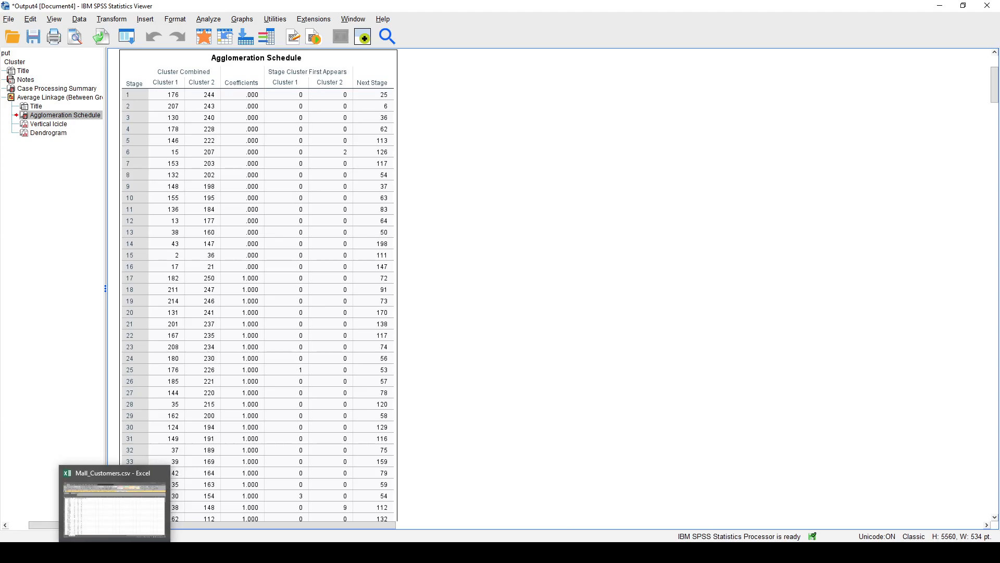
{"action": "left_click", "coordinate": [115, 552]}
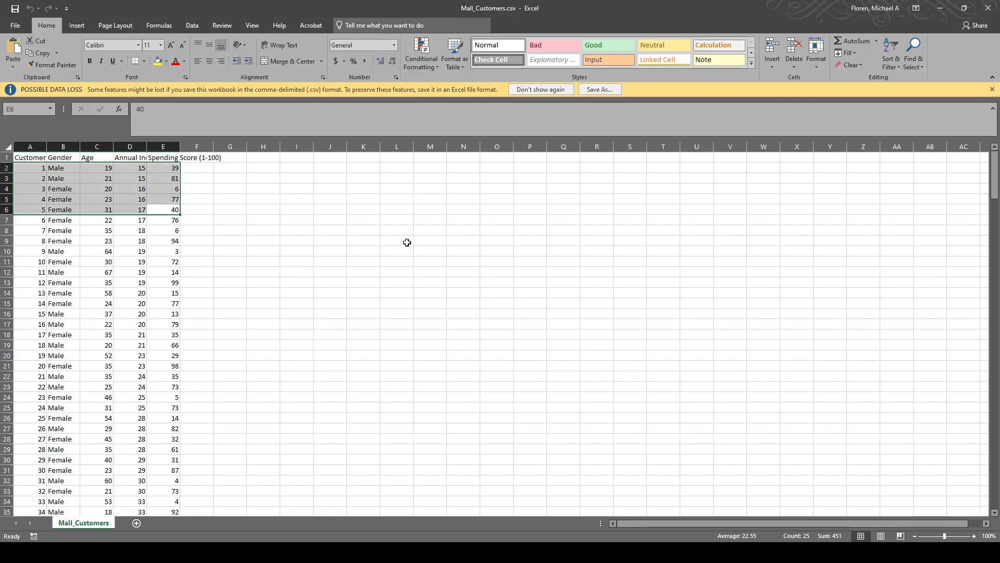
{"action": "key", "text": "ctrl+n"}
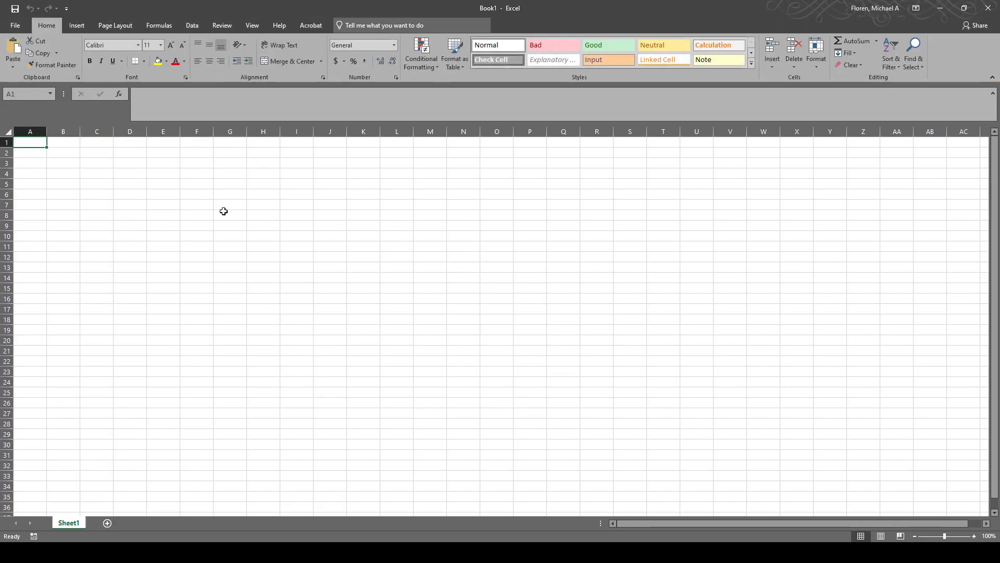
{"action": "key", "text": "ctrl+v"}
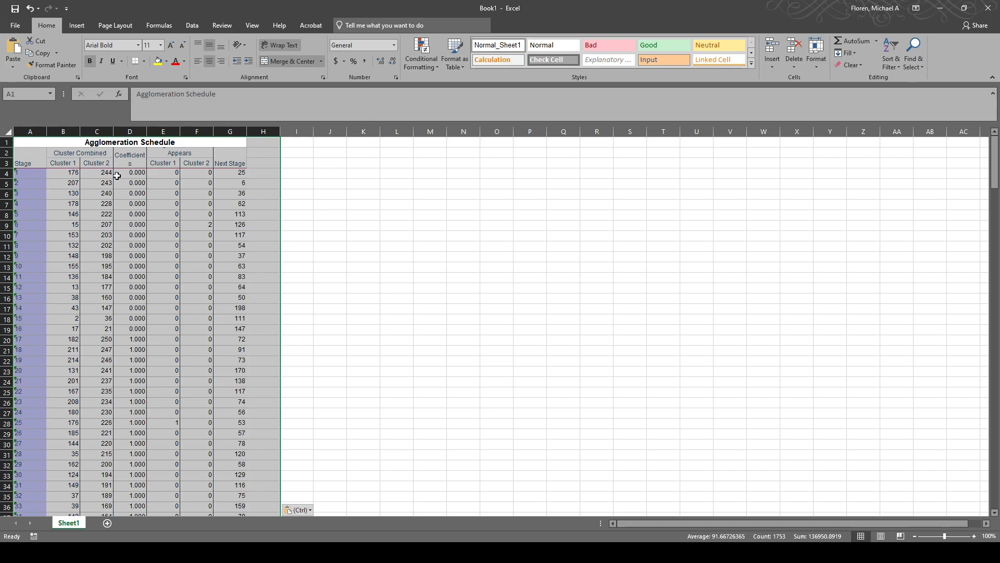
Examine the pasted agglomeration schedule and its Coefficients column down to the final stages.
{"action": "right_click", "coordinate": [39, 146]}
{"action": "left_click", "coordinate": [73, 188]}
{"action": "scroll", "coordinate": [333, 272], "scroll_direction": "down", "scroll_amount": 20}
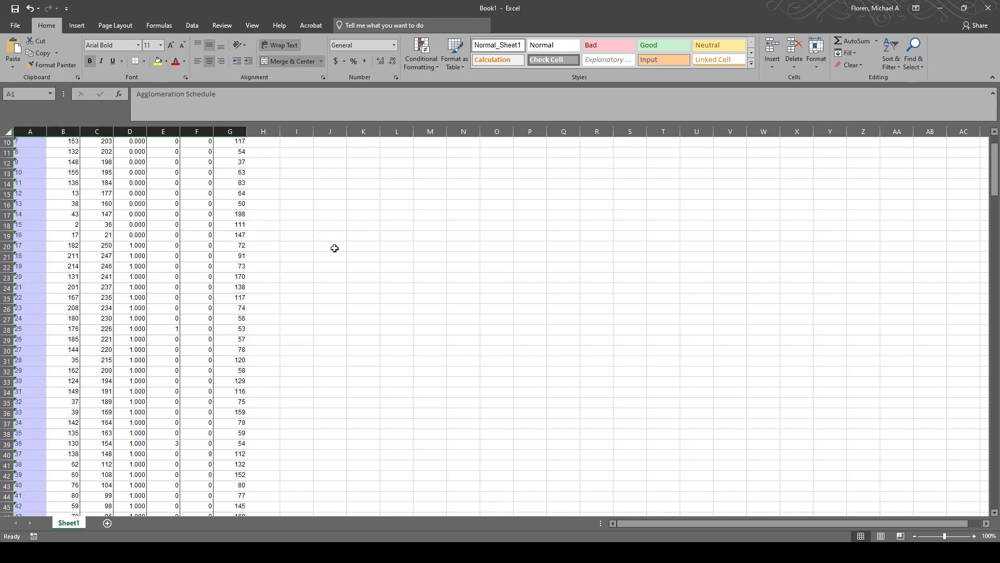
{"action": "scroll", "coordinate": [324, 251], "scroll_direction": "down", "scroll_amount": 15}
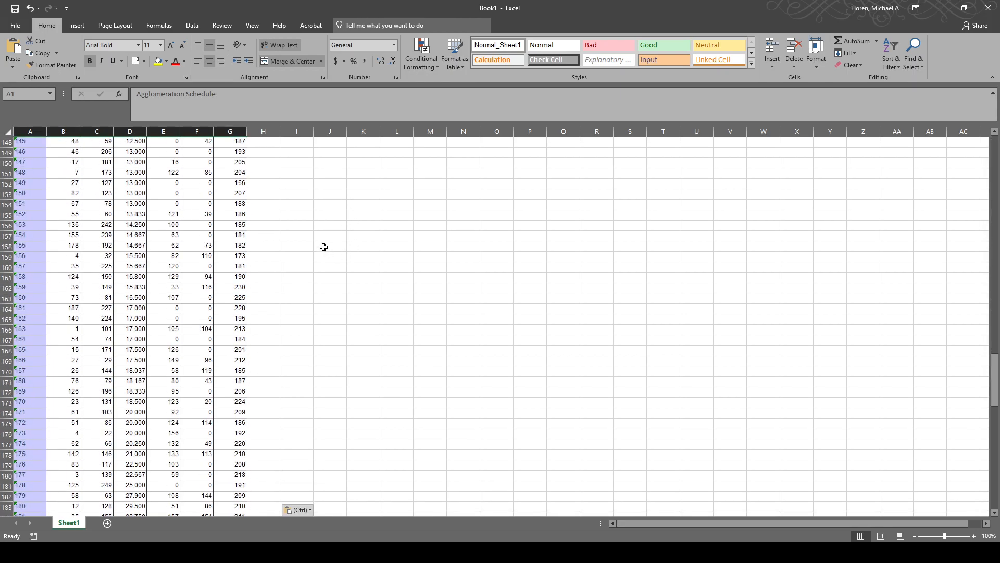
{"action": "scroll", "coordinate": [323, 248], "scroll_direction": "up", "scroll_amount": 10}
{"action": "scroll", "coordinate": [322, 248], "scroll_direction": "up", "scroll_amount": 20}
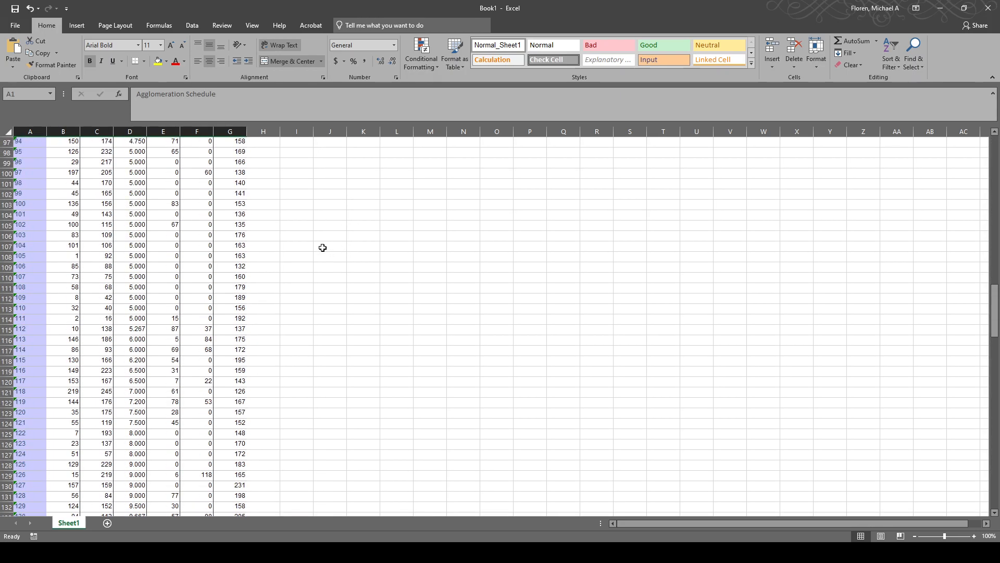
{"action": "left_click", "coordinate": [131, 152]}
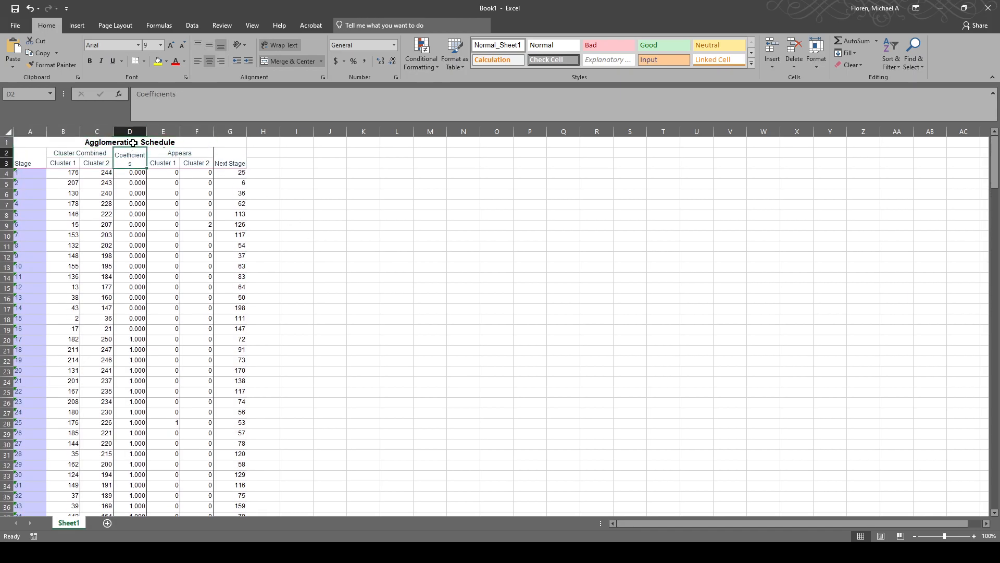
{"action": "left_click", "coordinate": [132, 133]}
{"action": "scroll", "coordinate": [396, 313], "scroll_direction": "down", "scroll_amount": 1}
{"action": "scroll", "coordinate": [396, 314], "scroll_direction": "down", "scroll_amount": 20}
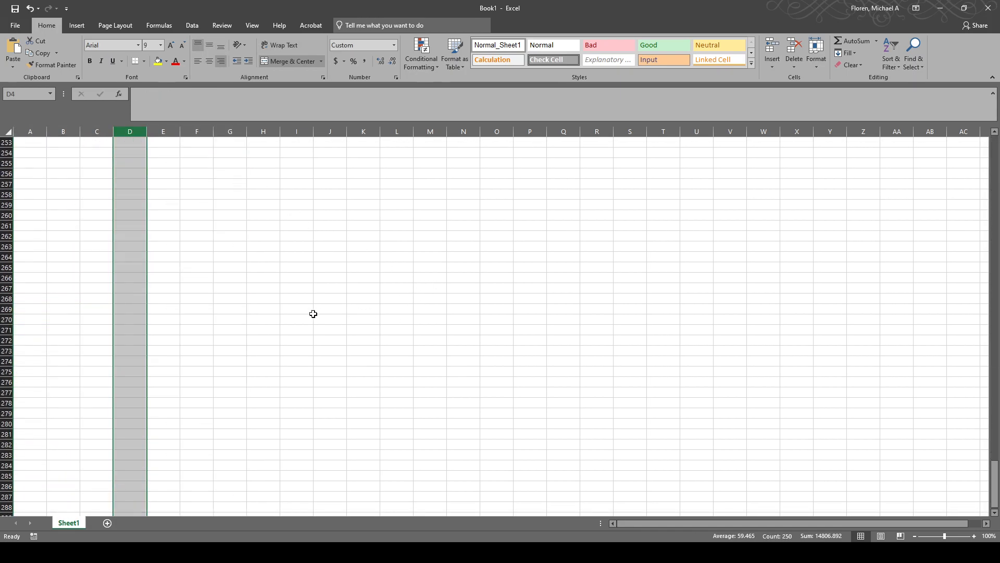
{"action": "scroll", "coordinate": [323, 310], "scroll_direction": "up", "scroll_amount": 15}
{"action": "scroll", "coordinate": [321, 310], "scroll_direction": "down", "scroll_amount": 1}
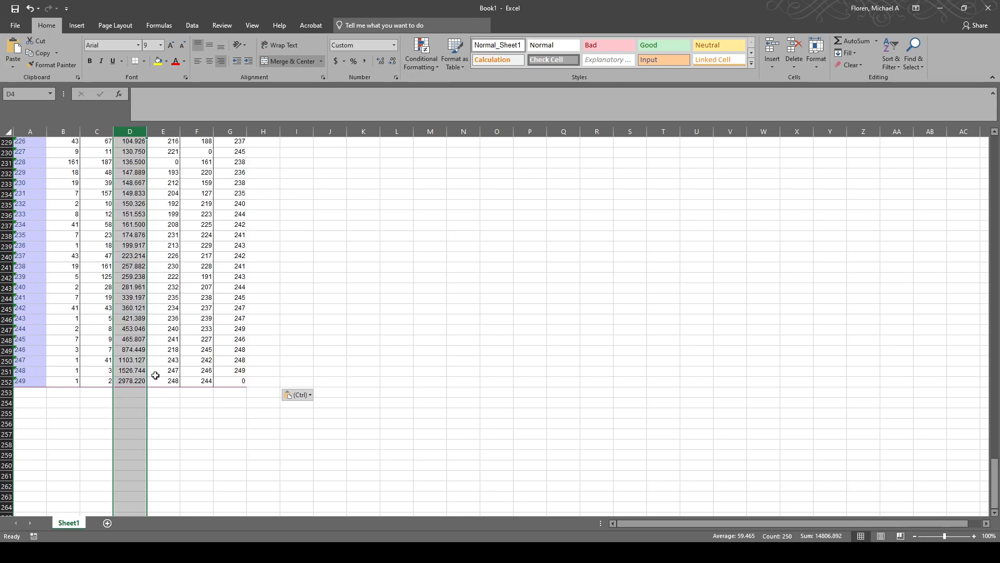
Examine the Coefficients column one stage at a time, working upward from stage 249 through the final stages.
{"action": "left_click", "coordinate": [123, 383]}
{"action": "left_click", "coordinate": [134, 371]}
{"action": "left_click", "coordinate": [135, 360]}
{"action": "left_click", "coordinate": [134, 350]}
{"action": "left_click", "coordinate": [135, 339]}
{"action": "left_click", "coordinate": [135, 329]}
{"action": "left_click", "coordinate": [136, 318]}
{"action": "left_click", "coordinate": [135, 307]}
{"action": "left_click", "coordinate": [135, 297]}
Insert a 2-D line chart of the last ten coefficients (D243:D252) and place it beside the table near row 228.
{"action": "left_click_drag", "start_coordinate": [135, 287], "coordinate": [136, 381]}
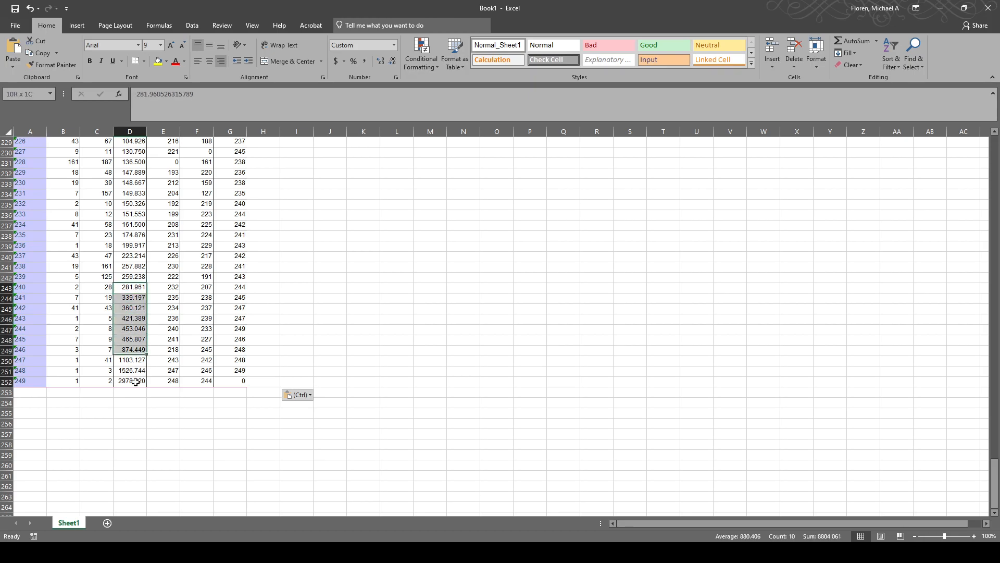
{"action": "scroll", "coordinate": [264, 297], "scroll_direction": "up", "scroll_amount": 1}
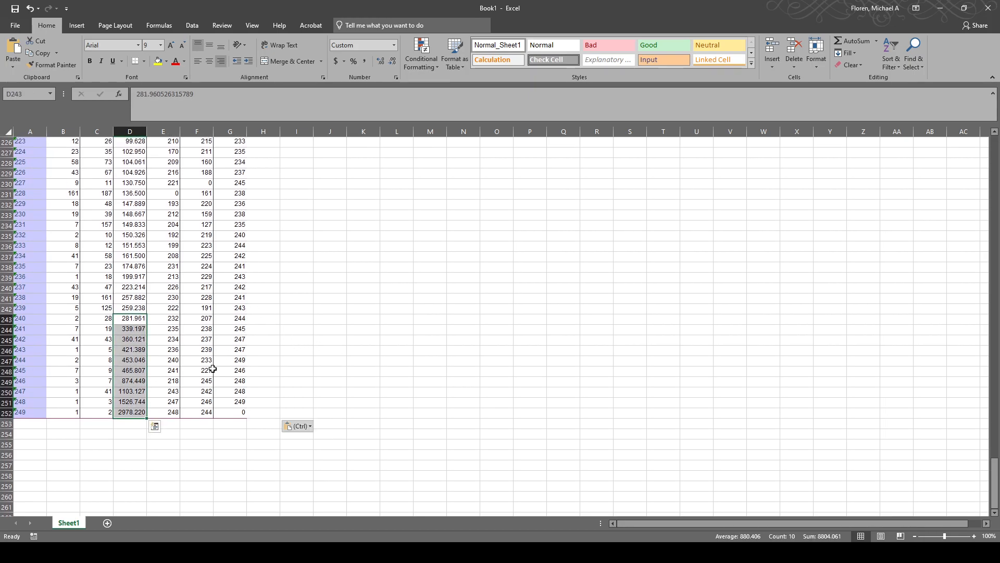
{"action": "left_click", "coordinate": [77, 25]}
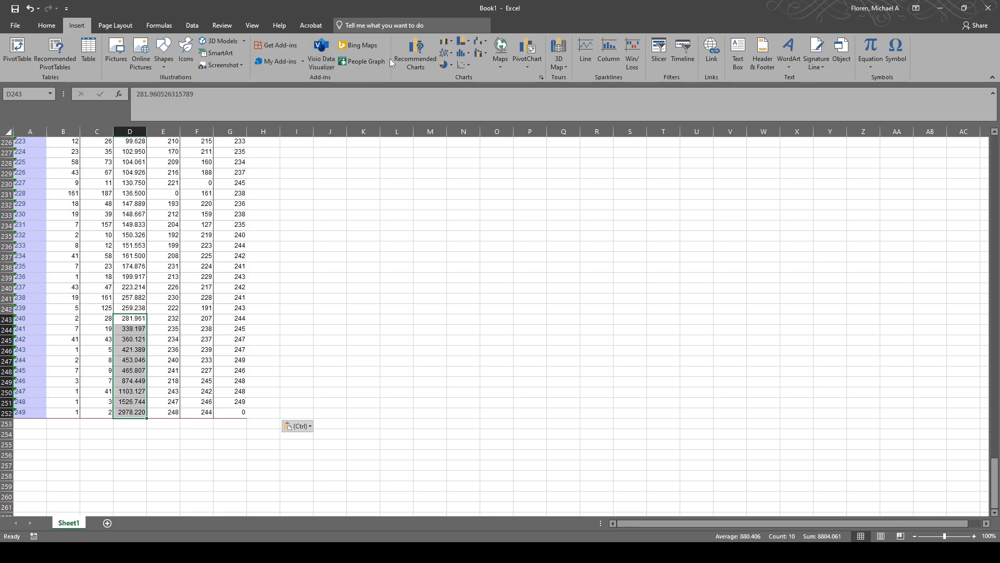
{"action": "left_click", "coordinate": [452, 52]}
{"action": "left_click", "coordinate": [455, 78]}
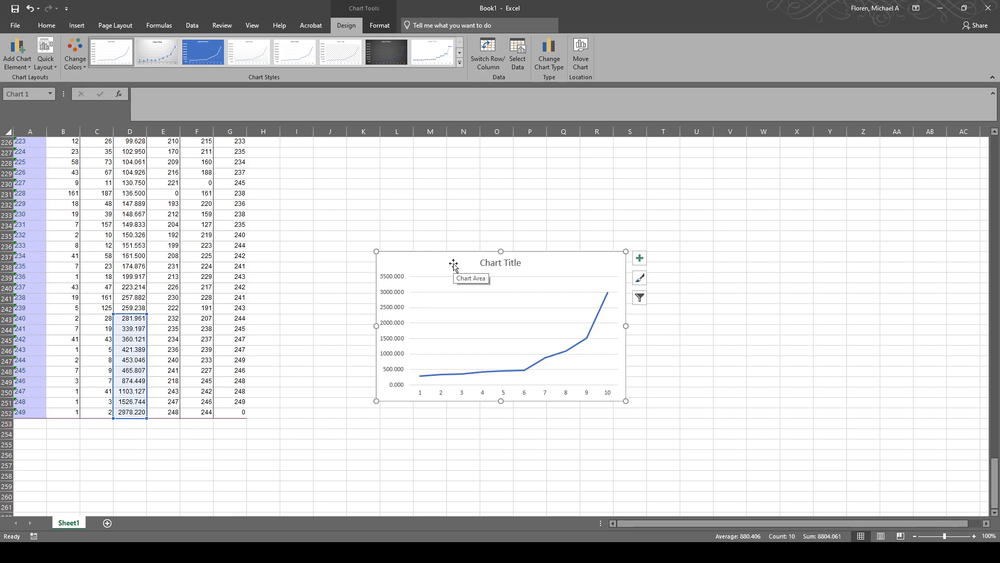
{"action": "left_click_drag", "start_coordinate": [453, 265], "coordinate": [408, 179]}
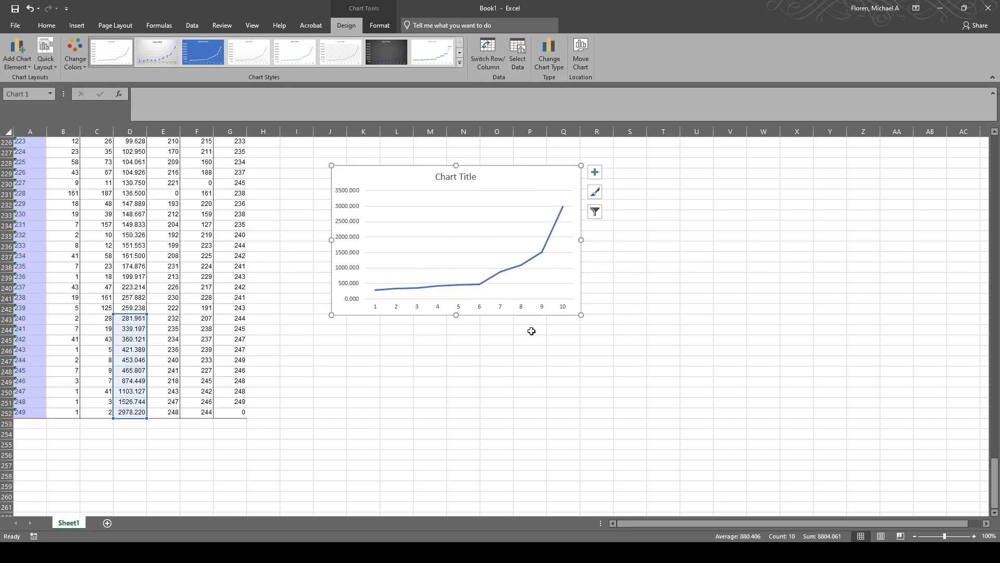
Format the line chart's horizontal axis to show its categories in reverse order.
{"action": "left_click", "coordinate": [501, 307]}
{"action": "right_click", "coordinate": [501, 310]}
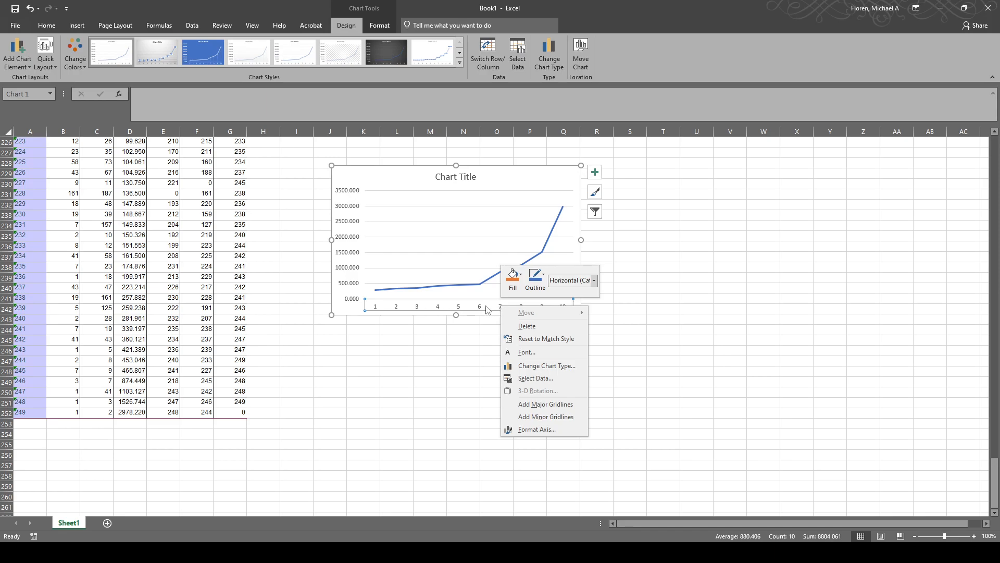
{"action": "left_click", "coordinate": [457, 307]}
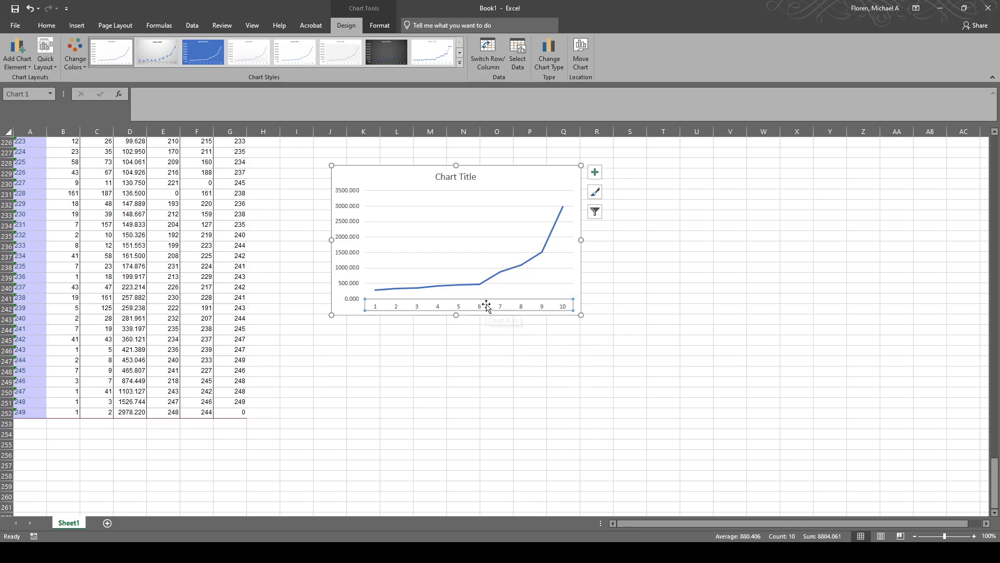
{"action": "right_click", "coordinate": [494, 308]}
{"action": "left_click", "coordinate": [472, 307]}
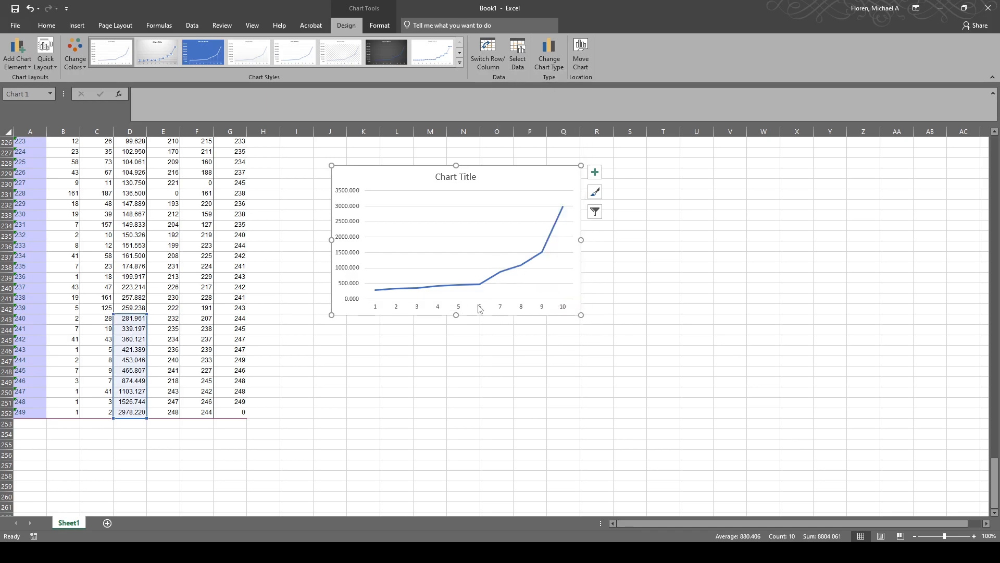
{"action": "right_click", "coordinate": [480, 309]}
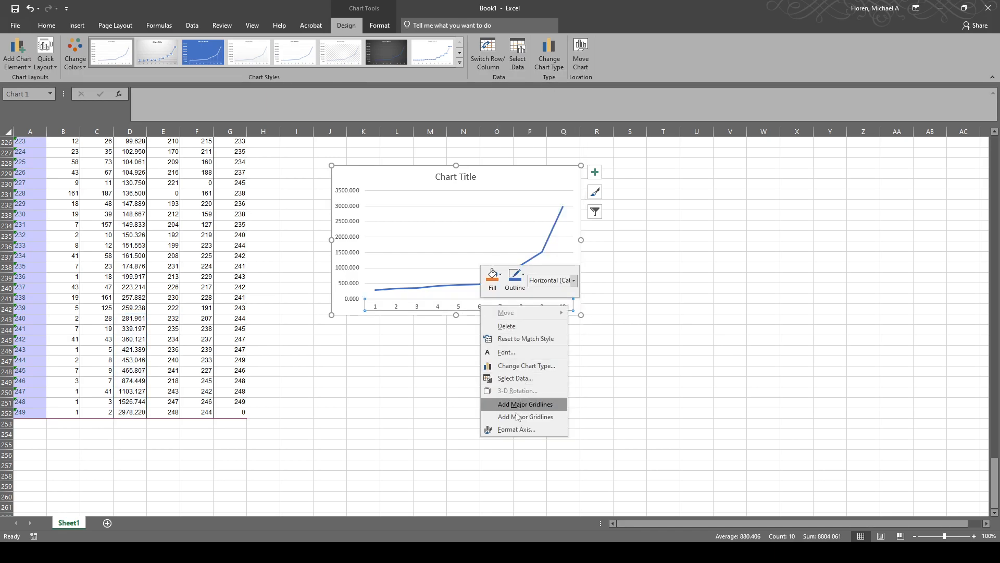
{"action": "left_click", "coordinate": [517, 430]}
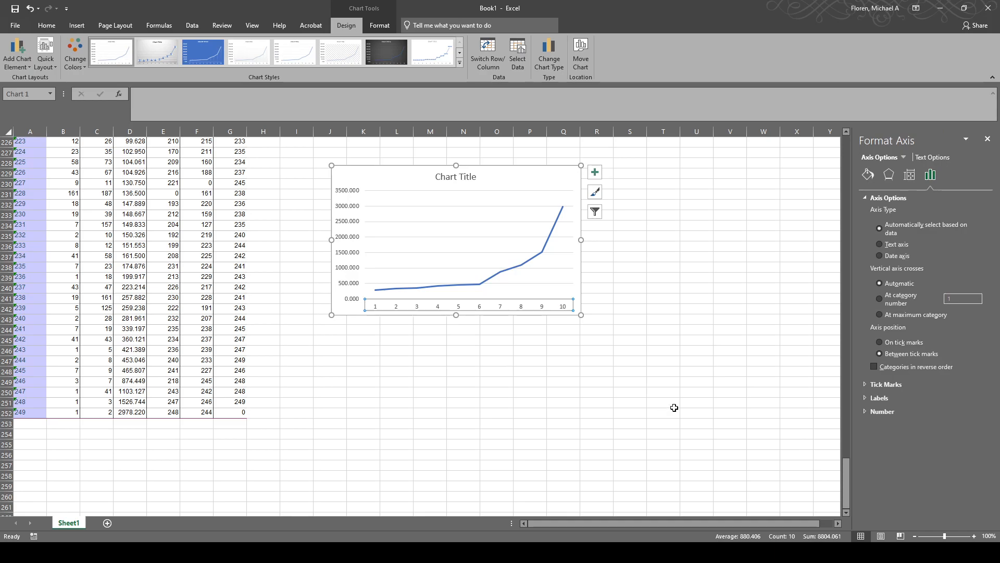
{"action": "left_click", "coordinate": [865, 384]}
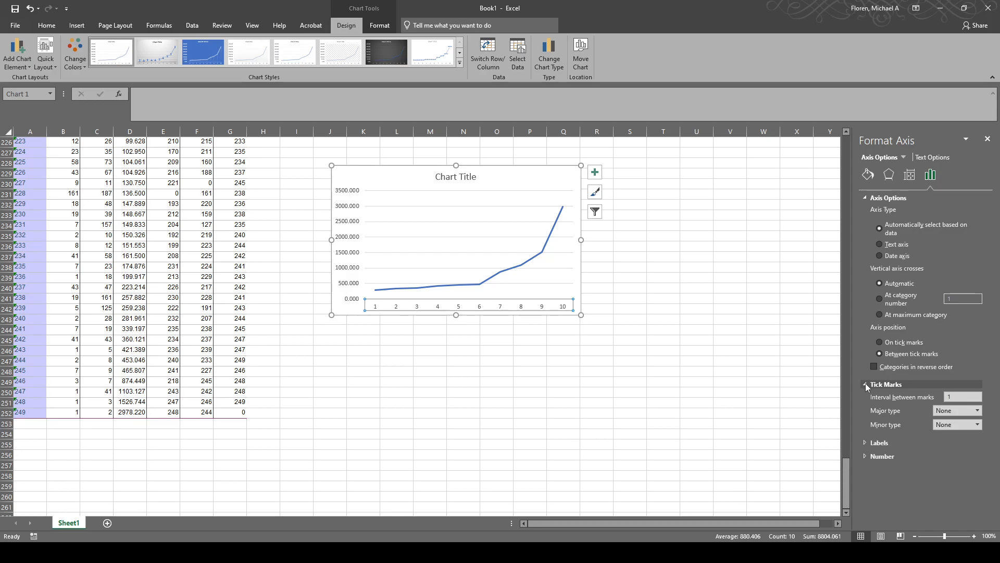
{"action": "left_click", "coordinate": [864, 443]}
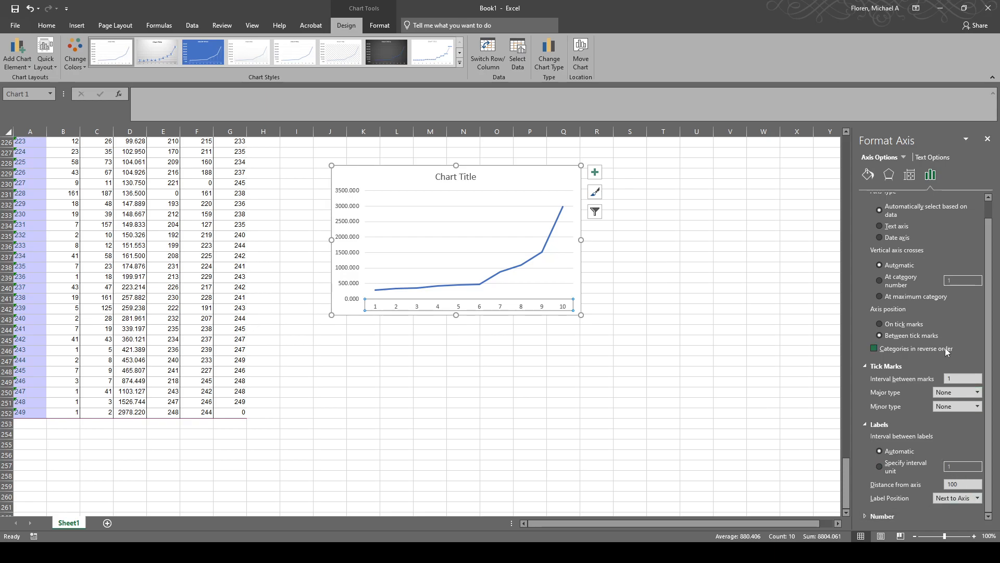
{"action": "scroll", "coordinate": [872, 206], "scroll_direction": "up", "scroll_amount": 1}
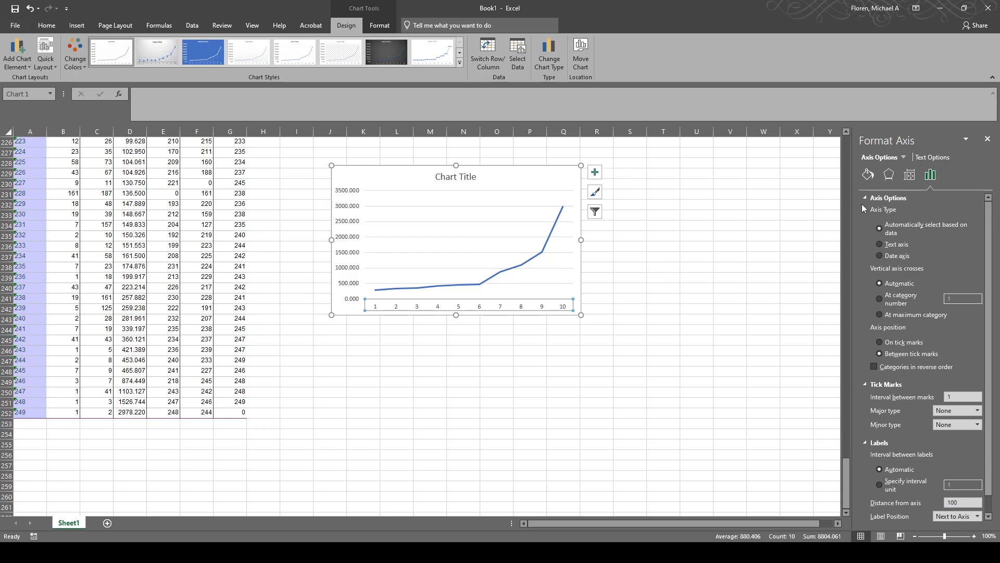
{"action": "left_click", "coordinate": [875, 367]}
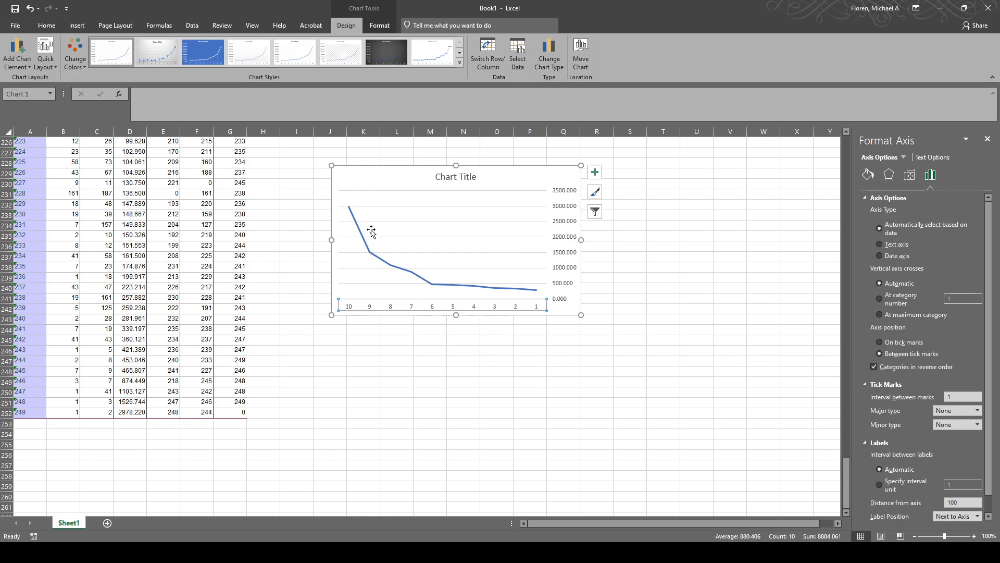
{"action": "left_click", "coordinate": [987, 139]}
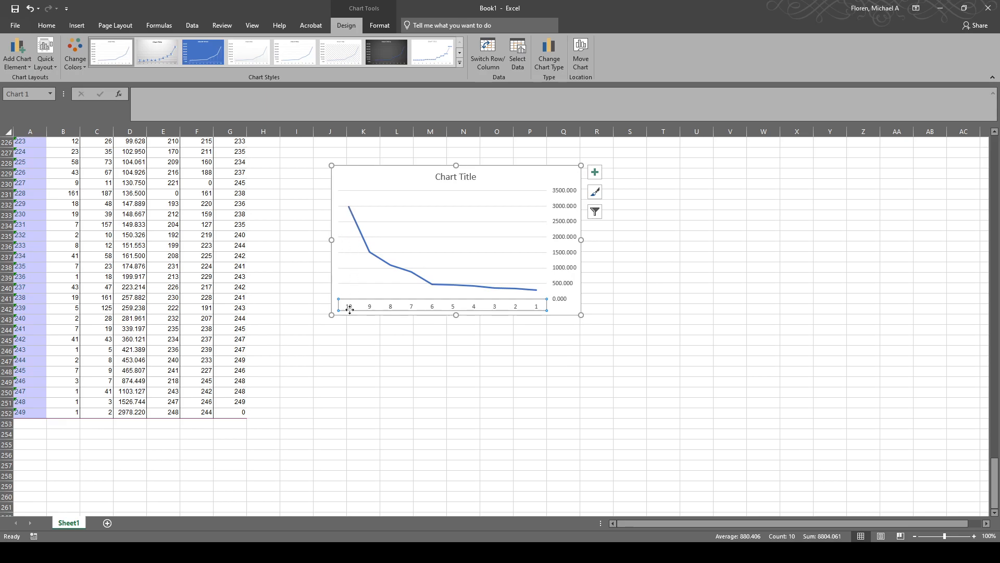
Inspect the coefficient line's points at categories 10, 9 and 6 to judge where the curve flattens.
{"action": "mouse_move", "coordinate": [349, 209]}
{"action": "left_click", "coordinate": [350, 208]}
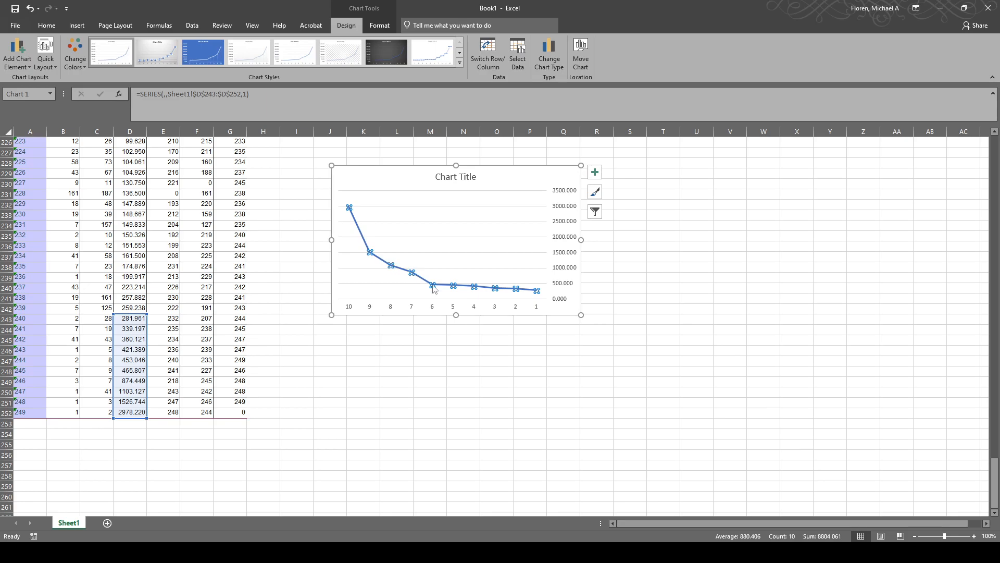
{"action": "mouse_move", "coordinate": [349, 207]}
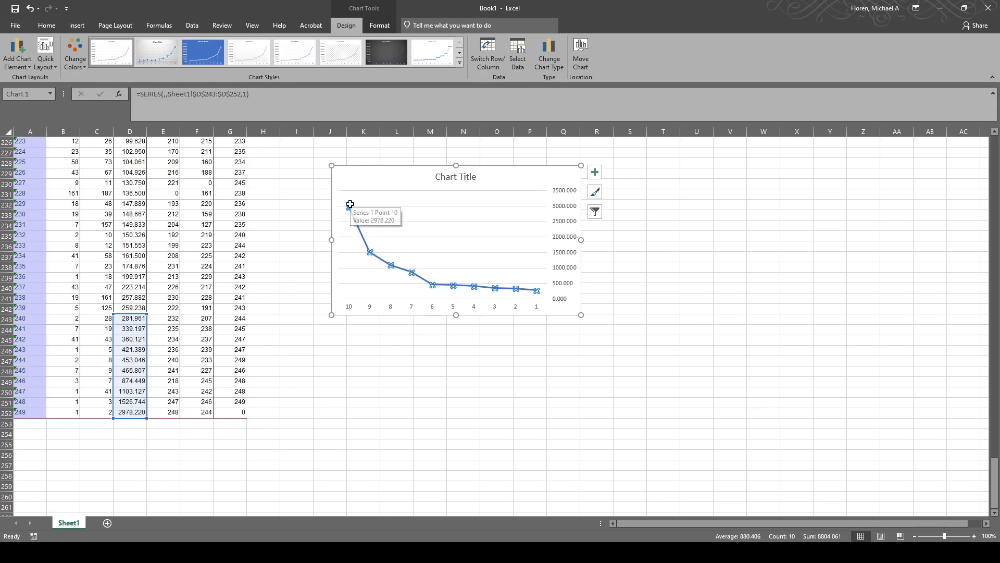
{"action": "mouse_move", "coordinate": [371, 254]}
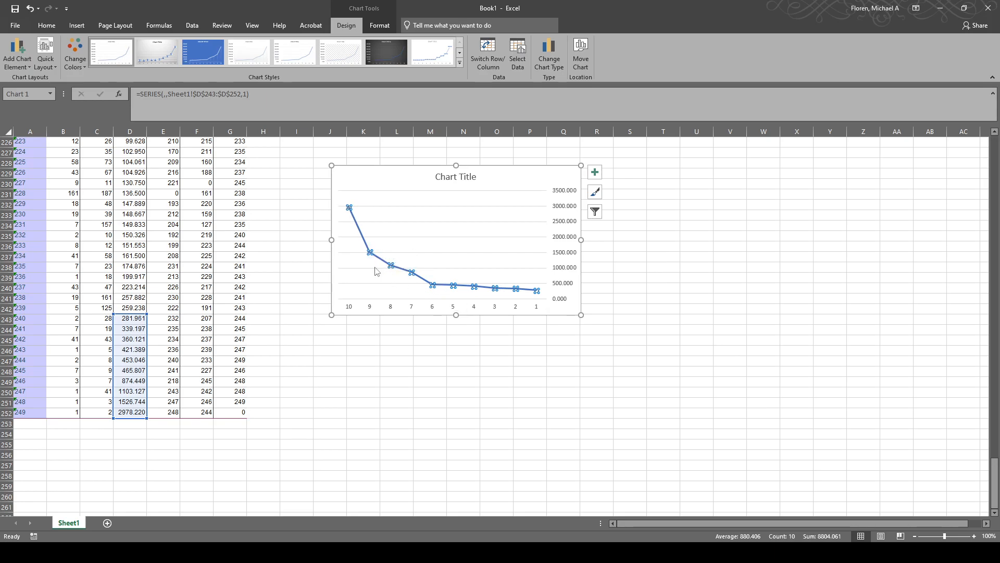
{"action": "mouse_move", "coordinate": [431, 284]}
Switch to the SPSS Data Editor and open K-Means Cluster Analysis on Age and SpendingScore1100, keeping Cluster membership as a saved variable.
{"action": "mouse_move", "coordinate": [104, 552]}
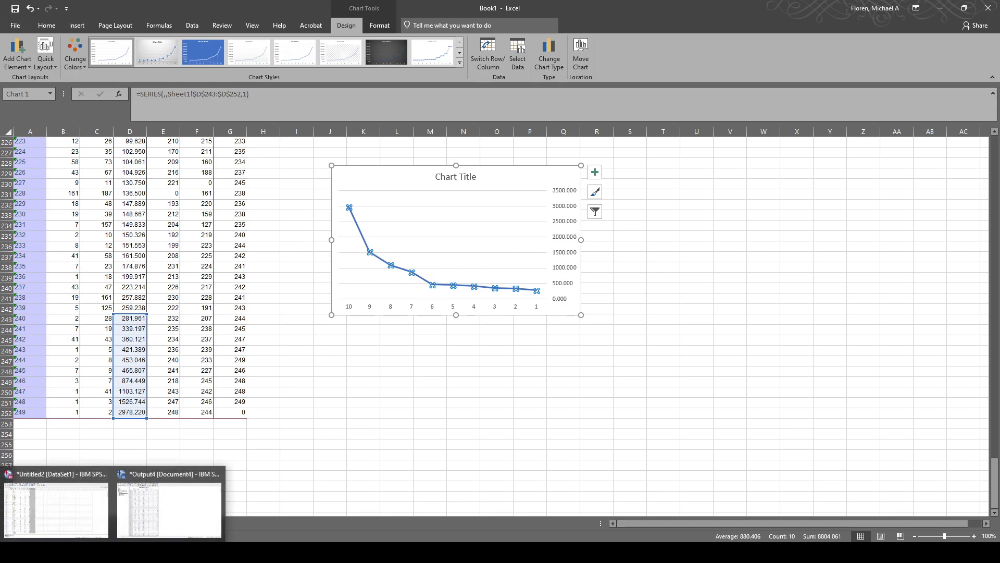
{"action": "left_click", "coordinate": [56, 507]}
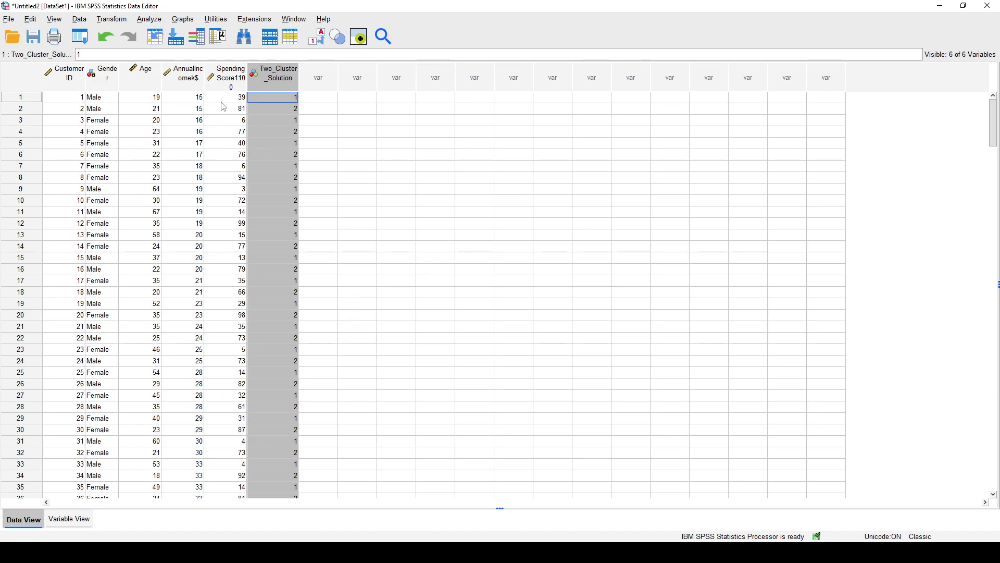
{"action": "left_click", "coordinate": [162, 23]}
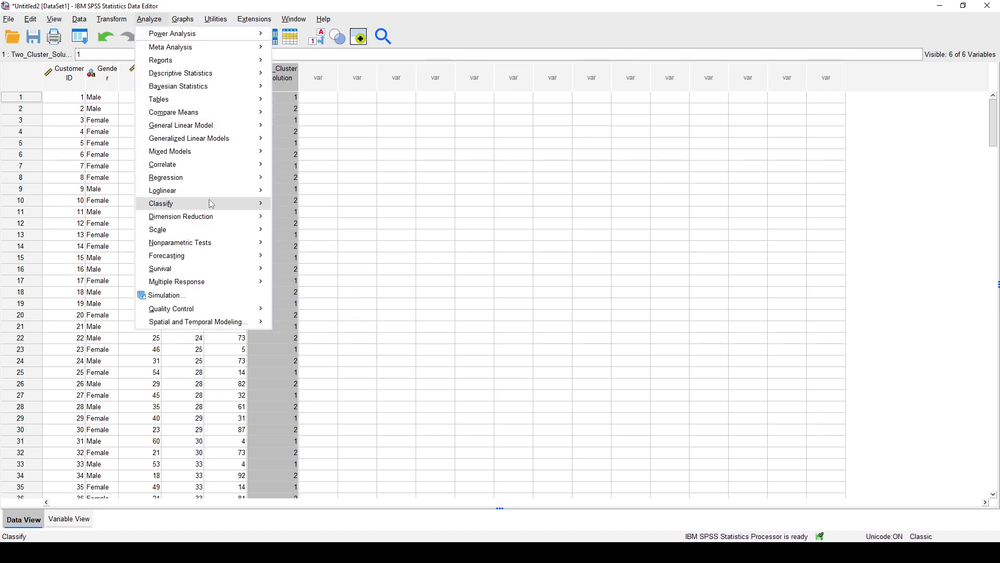
{"action": "mouse_move", "coordinate": [212, 208]}
{"action": "left_click", "coordinate": [308, 221]}
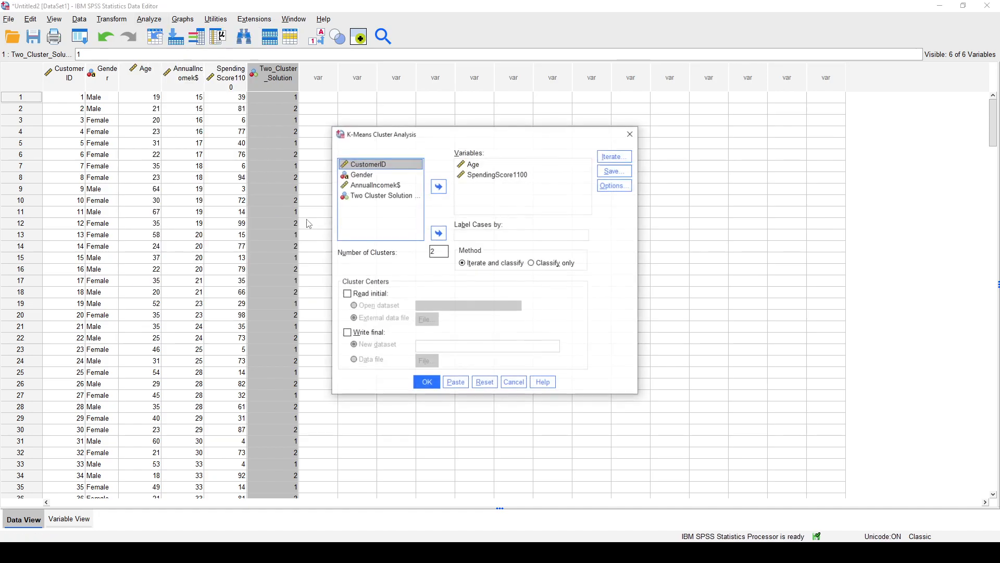
{"action": "left_click", "coordinate": [490, 165]}
{"action": "left_click", "coordinate": [501, 177]}
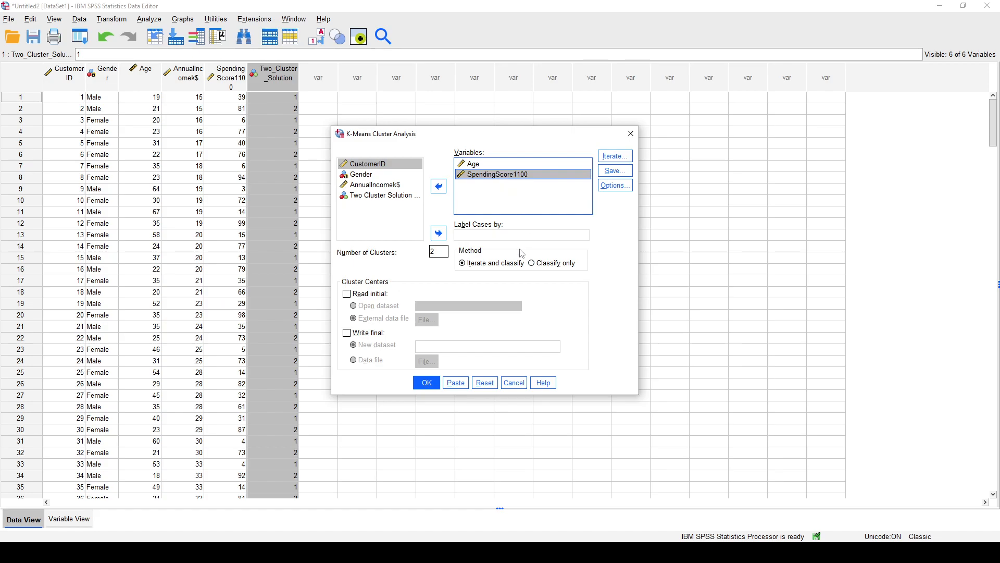
{"action": "left_click", "coordinate": [614, 171]}
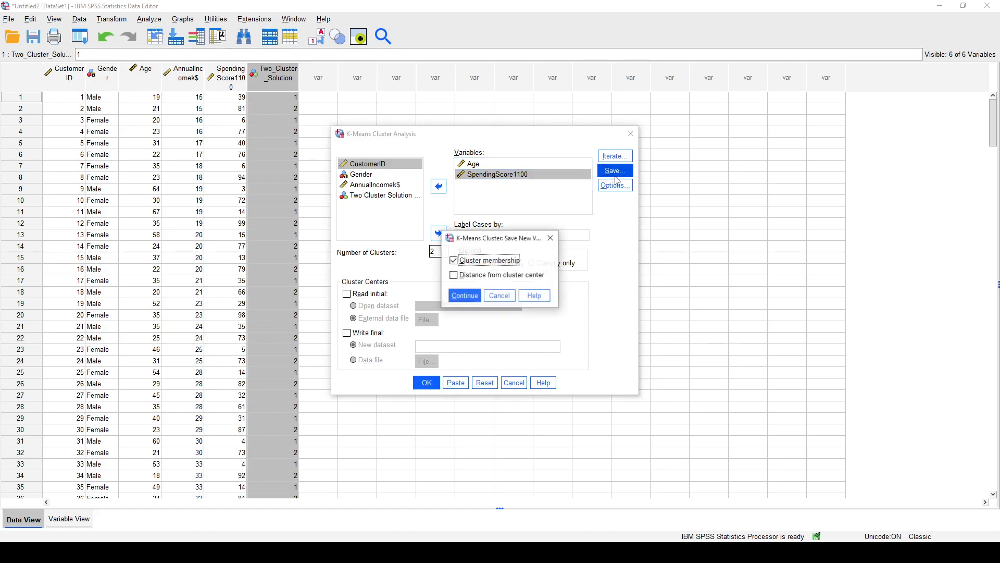
{"action": "left_click", "coordinate": [466, 296]}
Set the number of clusters to 3 and run the K-Means analysis.
{"action": "left_click", "coordinate": [443, 251]}
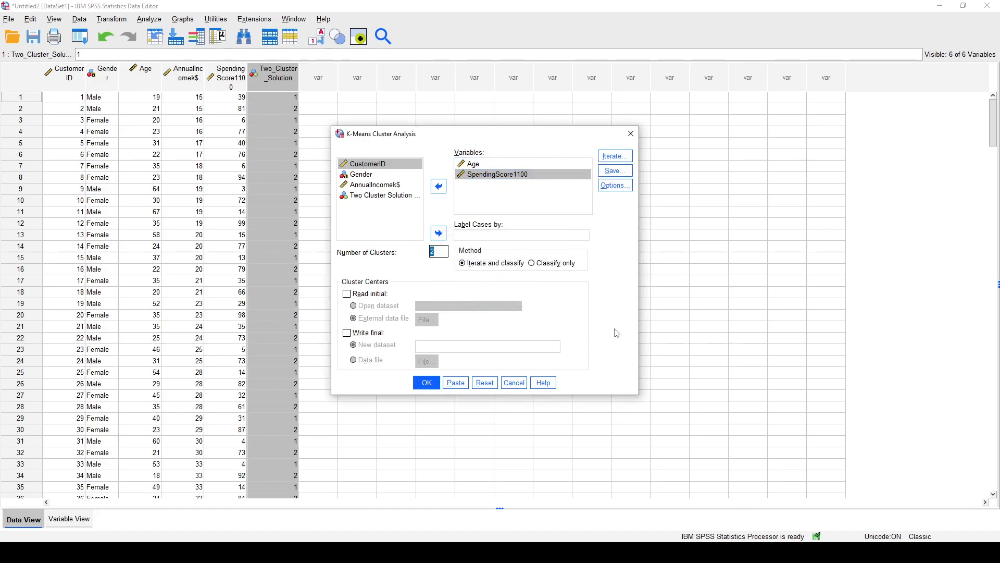
{"action": "type", "text": "3"}
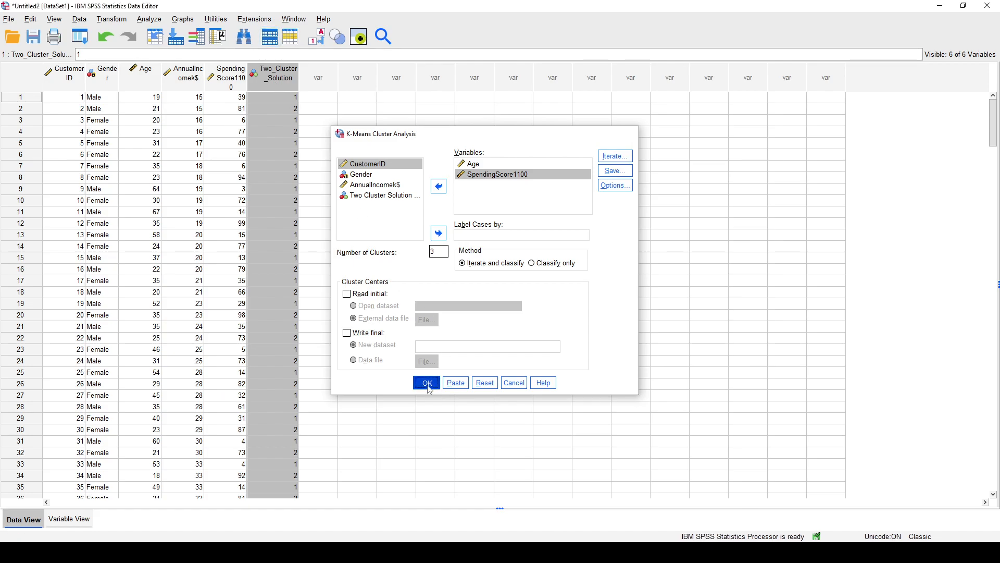
{"action": "left_click", "coordinate": [426, 383]}
Review the Quick Cluster output: initial centers, iteration history, final cluster centers and number of cases in each cluster.
{"action": "scroll", "coordinate": [377, 280], "scroll_direction": "down", "scroll_amount": 1}
{"action": "scroll", "coordinate": [377, 277], "scroll_direction": "up", "scroll_amount": 2}
{"action": "left_click", "coordinate": [242, 173]}
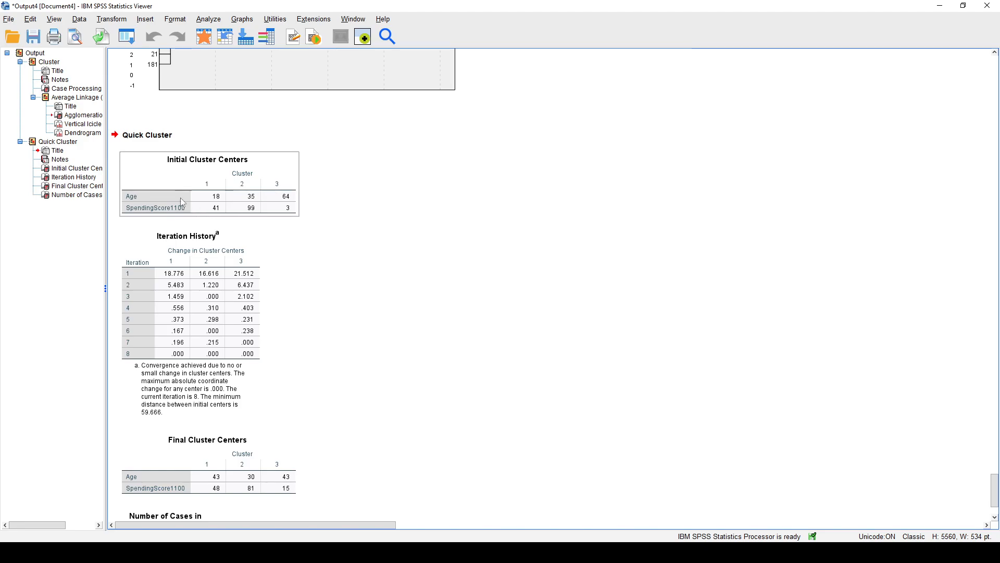
{"action": "scroll", "coordinate": [330, 275], "scroll_direction": "down", "scroll_amount": 2}
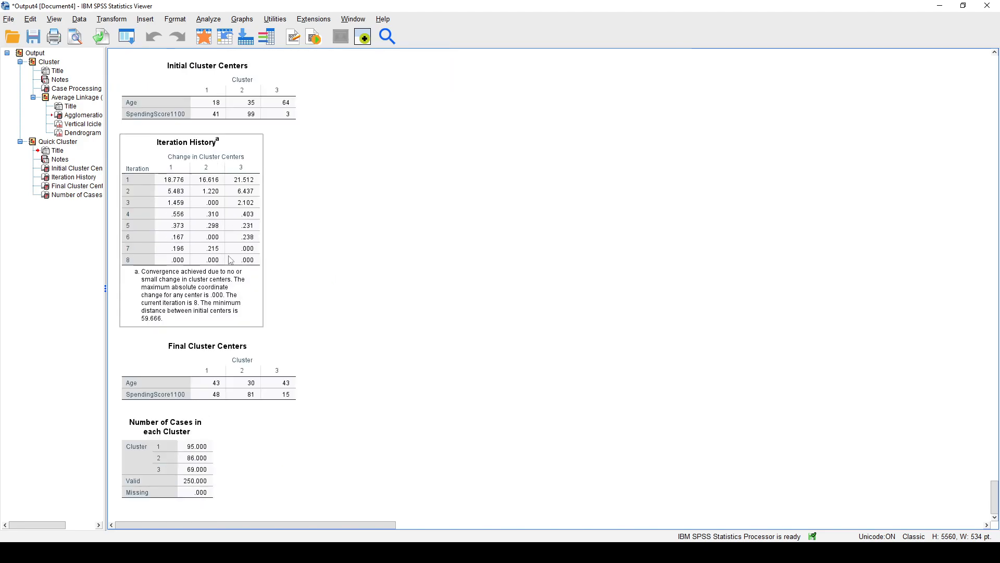
{"action": "left_click", "coordinate": [286, 398]}
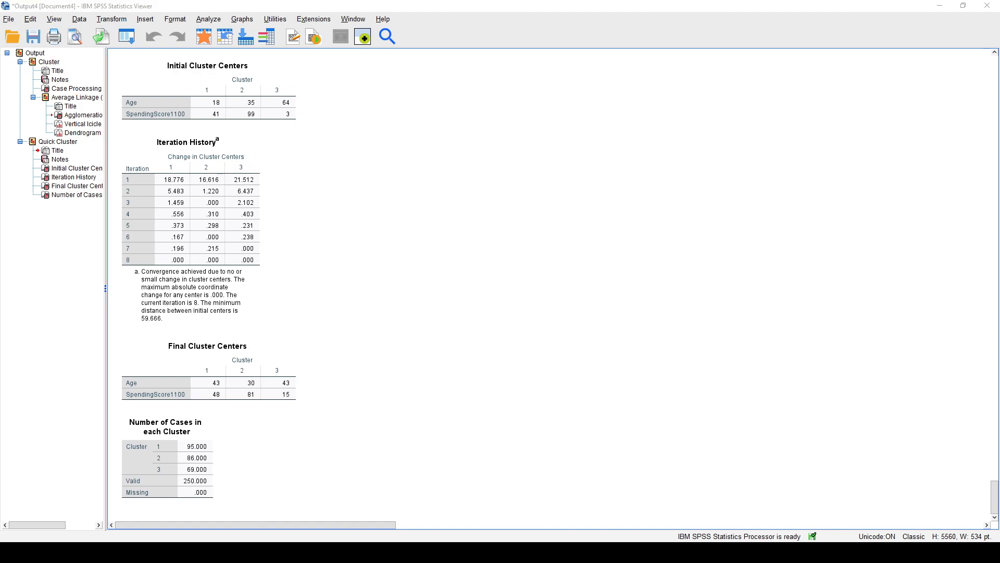
Return to the Data Editor and rename the new QCL_1 variable as Three_Cluster_Solution.
{"action": "left_click", "coordinate": [71, 514]}
{"action": "left_click", "coordinate": [322, 85]}
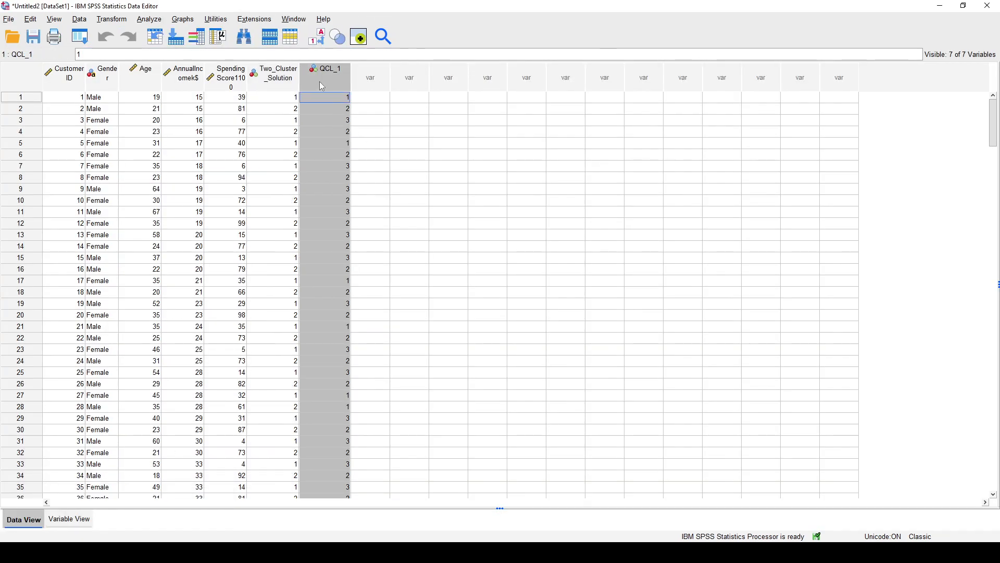
{"action": "left_click", "coordinate": [69, 519]}
{"action": "left_click", "coordinate": [50, 133]}
{"action": "left_click", "coordinate": [49, 133]}
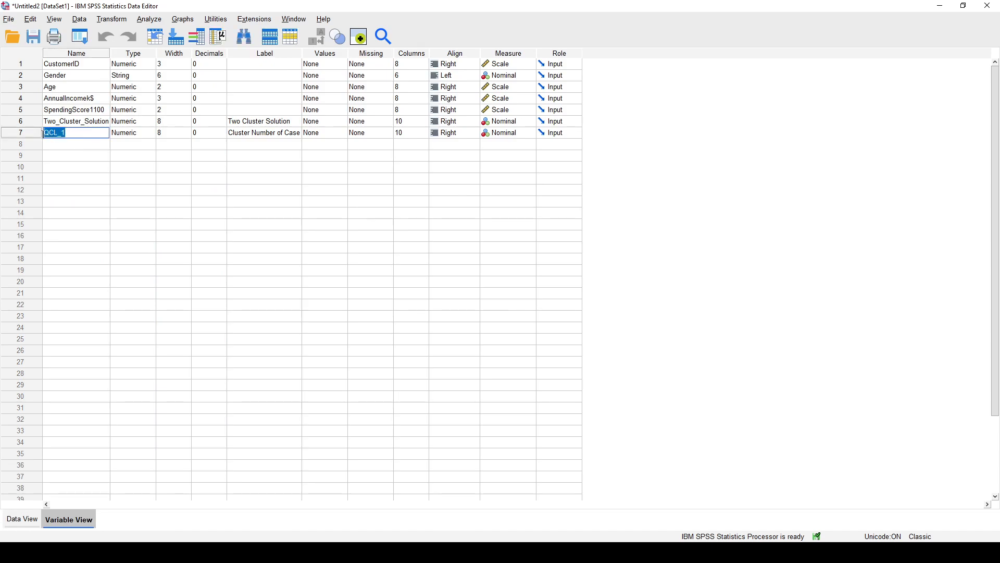
{"action": "type", "text": "Three_Cluster_Solution"}
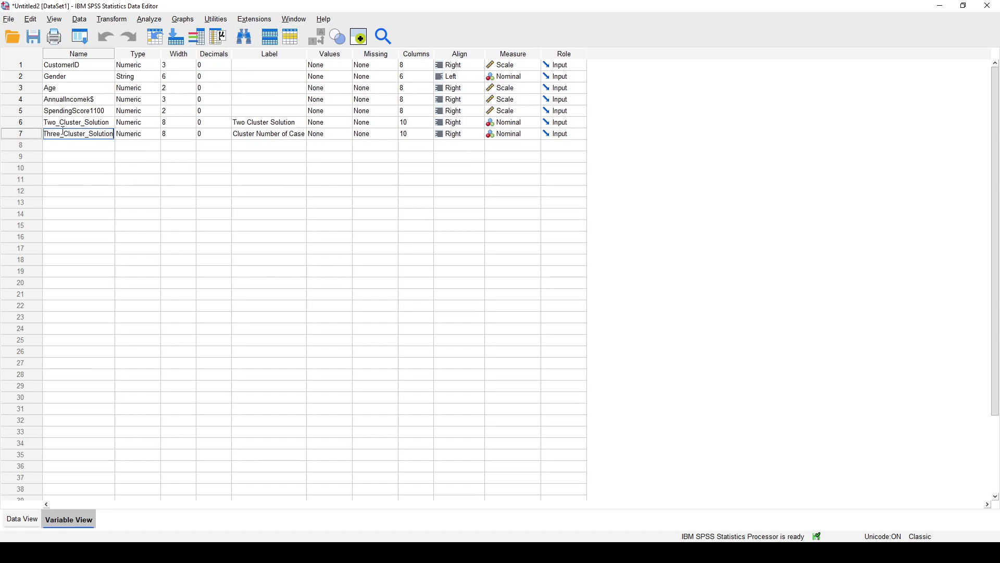
Set the Three_Cluster_Solution variable's label to "Three Cluster Solution" and return to the data values.
{"action": "left_click", "coordinate": [277, 134]}
{"action": "left_click", "coordinate": [307, 135]}
{"action": "type", "text": "Three Cluster Solution"}
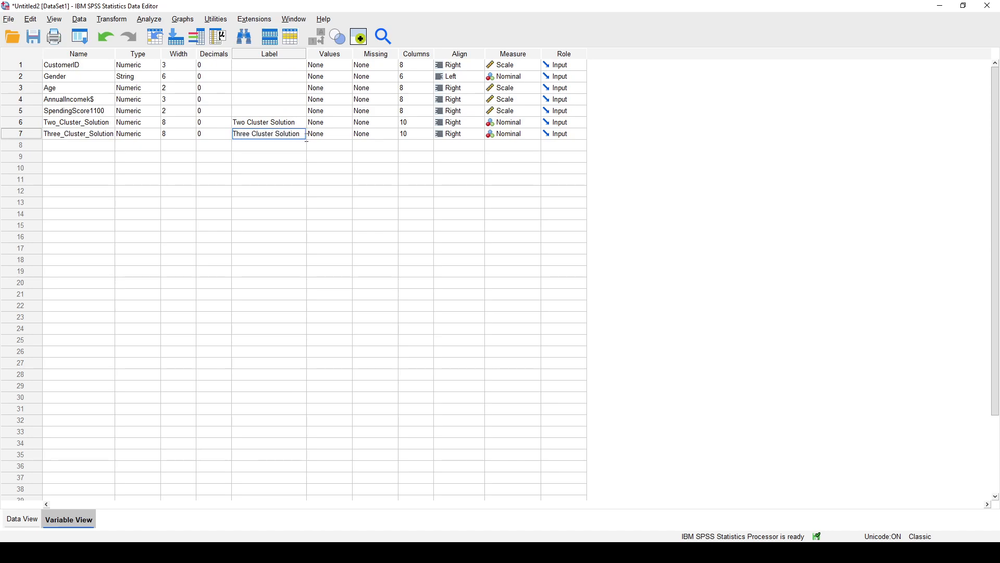
{"action": "left_click", "coordinate": [274, 161]}
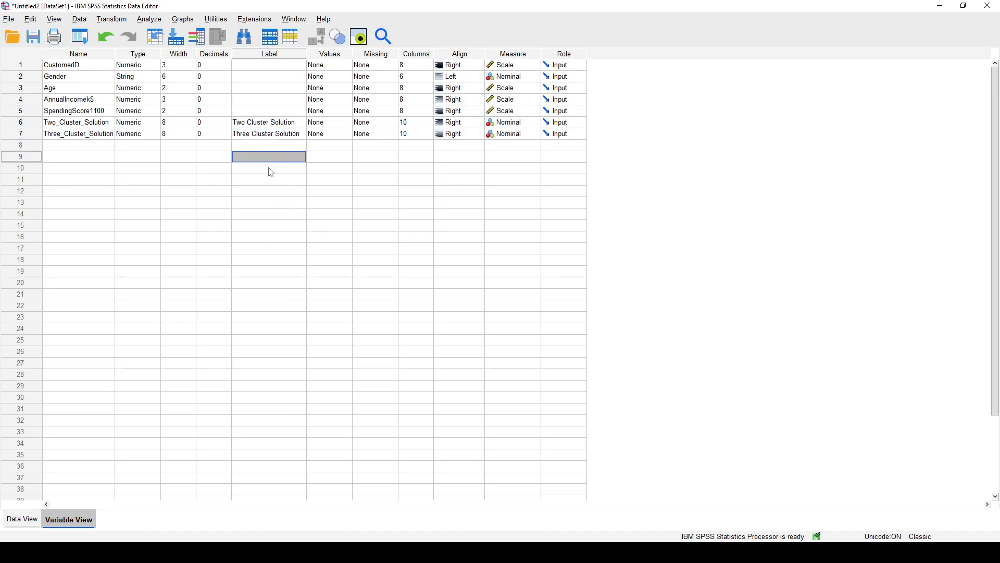
{"action": "left_click", "coordinate": [26, 526]}
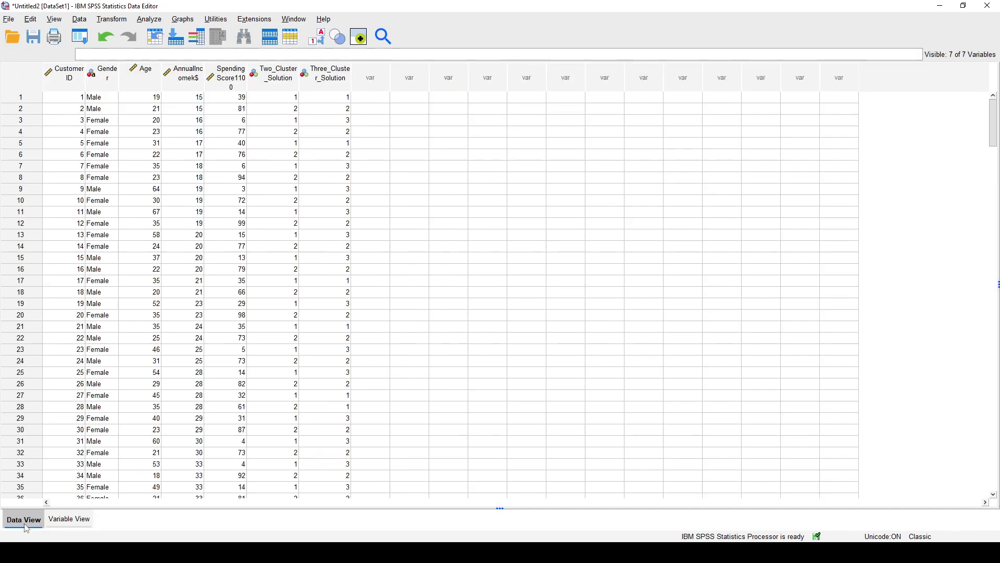
Start a simple scatterplot and replace the Two Cluster Solution marker variable with Three Cluster Solution.
{"action": "left_click", "coordinate": [191, 21]}
{"action": "mouse_move", "coordinate": [235, 119]}
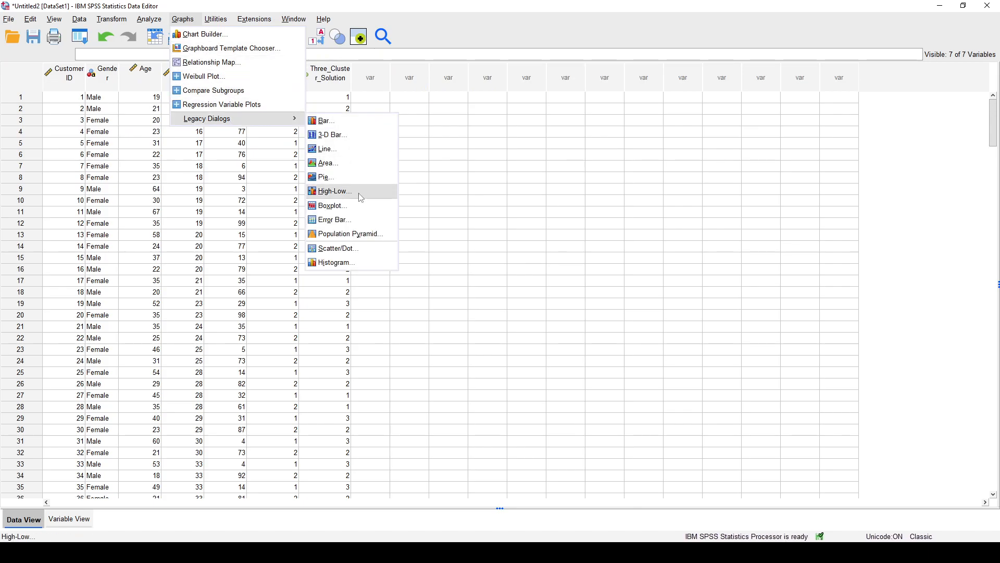
{"action": "left_click", "coordinate": [337, 249]}
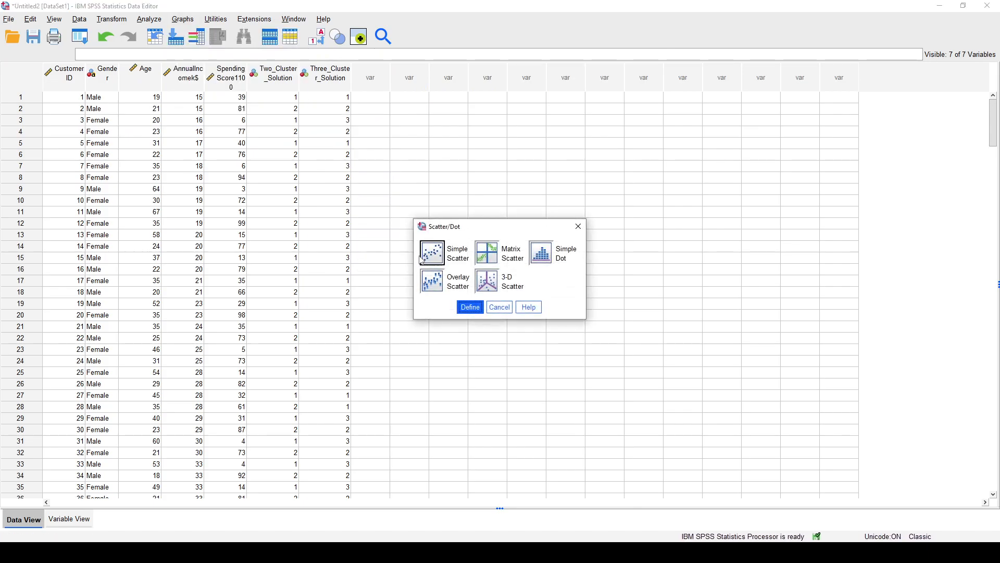
{"action": "left_click", "coordinate": [469, 306]}
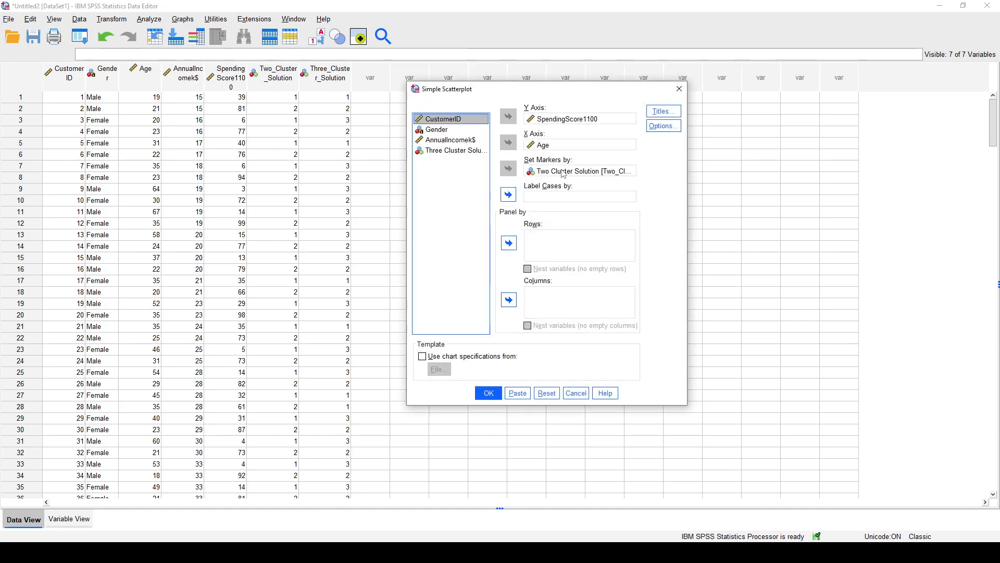
{"action": "left_click", "coordinate": [563, 145]}
{"action": "left_click", "coordinate": [566, 119]}
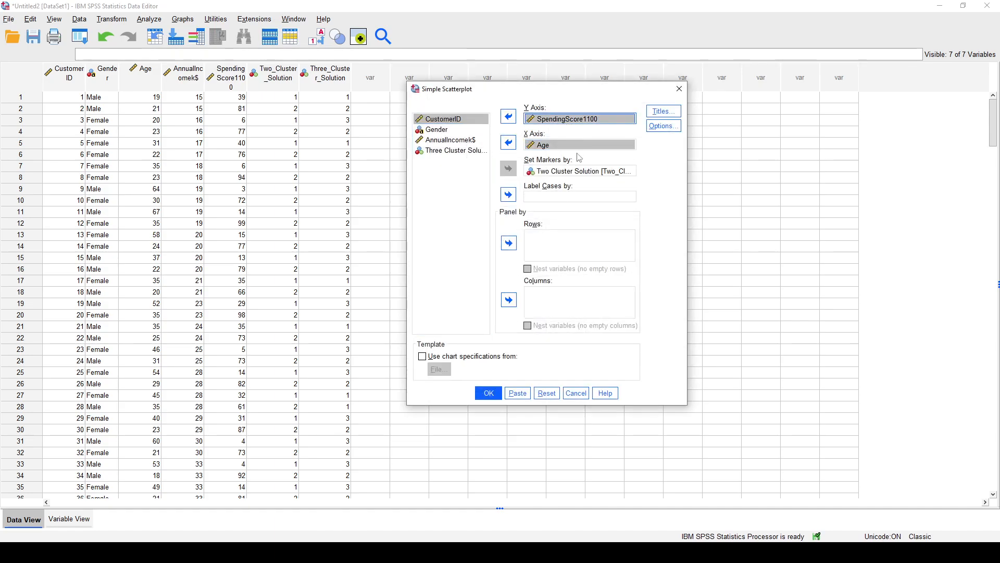
{"action": "left_click", "coordinate": [580, 172]}
{"action": "left_click", "coordinate": [509, 169]}
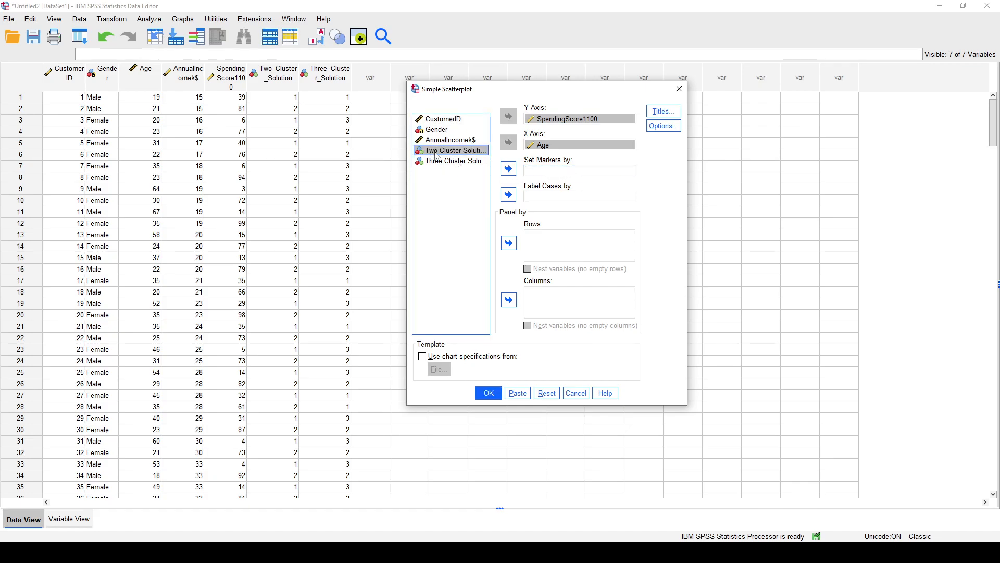
{"action": "left_click", "coordinate": [443, 162]}
{"action": "left_click", "coordinate": [508, 169]}
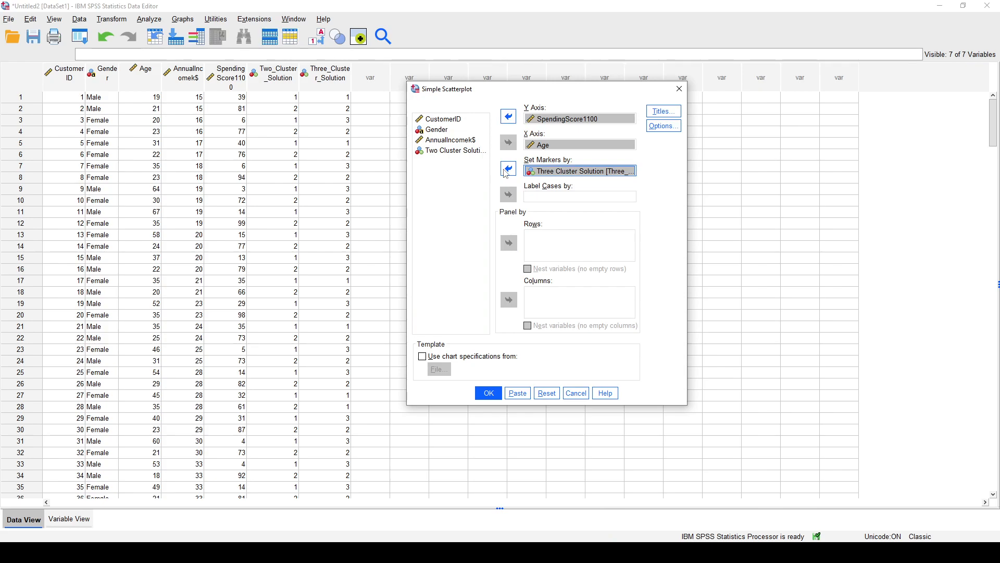
Check the axis and marker assignments, and generate the scatterplot of SpendingScore1100 against Age marked by Three Cluster Solution.
{"action": "left_click", "coordinate": [550, 122]}
{"action": "left_click", "coordinate": [547, 146]}
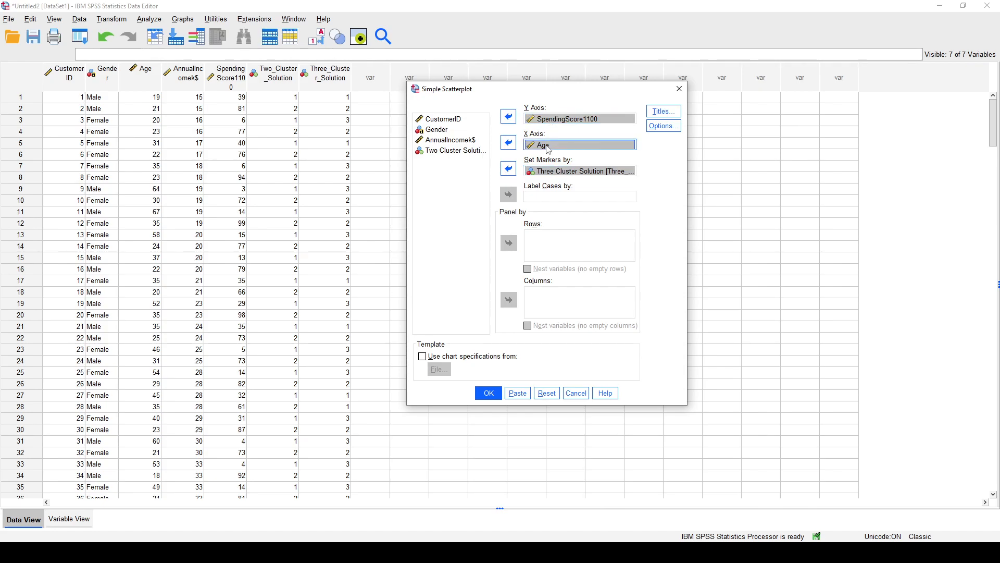
{"action": "left_click", "coordinate": [558, 171]}
{"action": "left_click", "coordinate": [568, 125]}
{"action": "left_click", "coordinate": [560, 146]}
{"action": "left_click", "coordinate": [578, 175]}
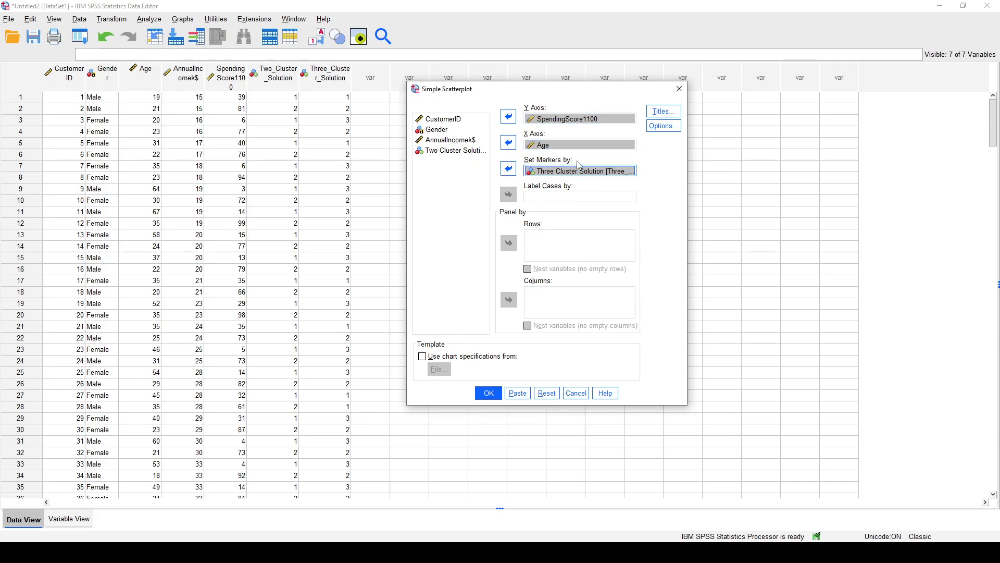
{"action": "left_click", "coordinate": [488, 394]}
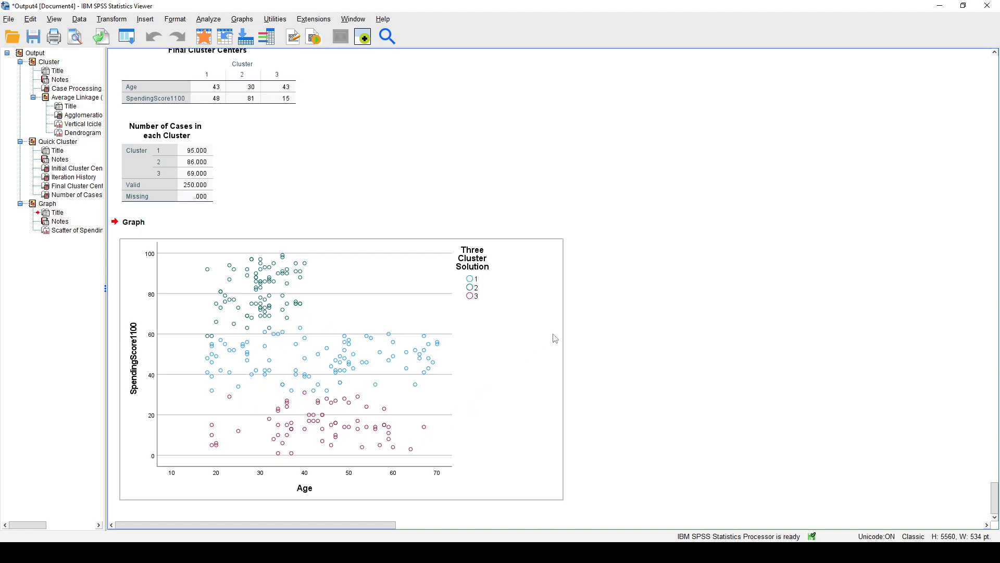
Run a K-Means cluster analysis on Age and SpendingScore1100 with 5 clusters, saving each case's cluster membership.
{"action": "left_click", "coordinate": [204, 22]}
{"action": "mouse_move", "coordinate": [241, 207]}
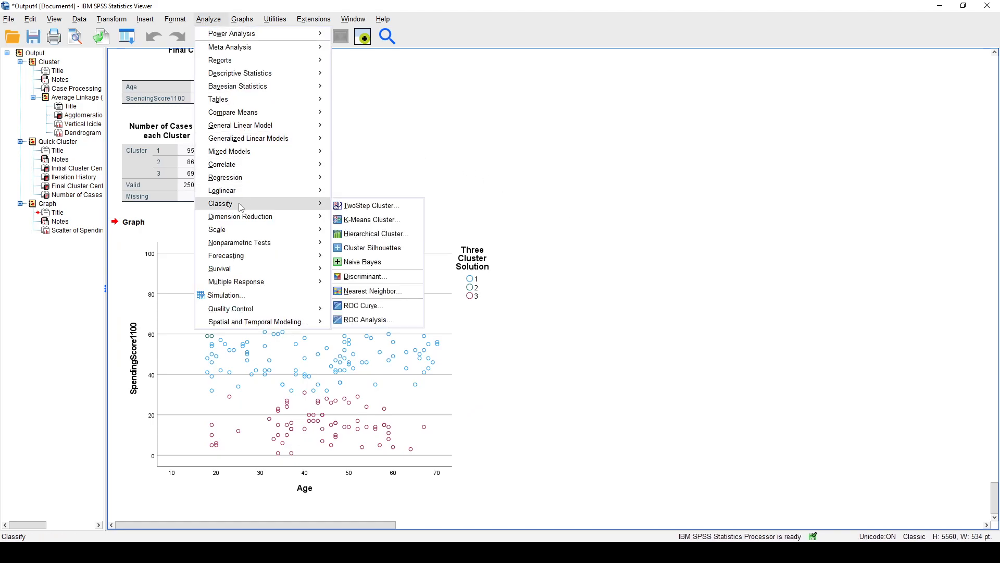
{"action": "left_click", "coordinate": [363, 219]}
{"action": "double_click", "coordinate": [445, 251]}
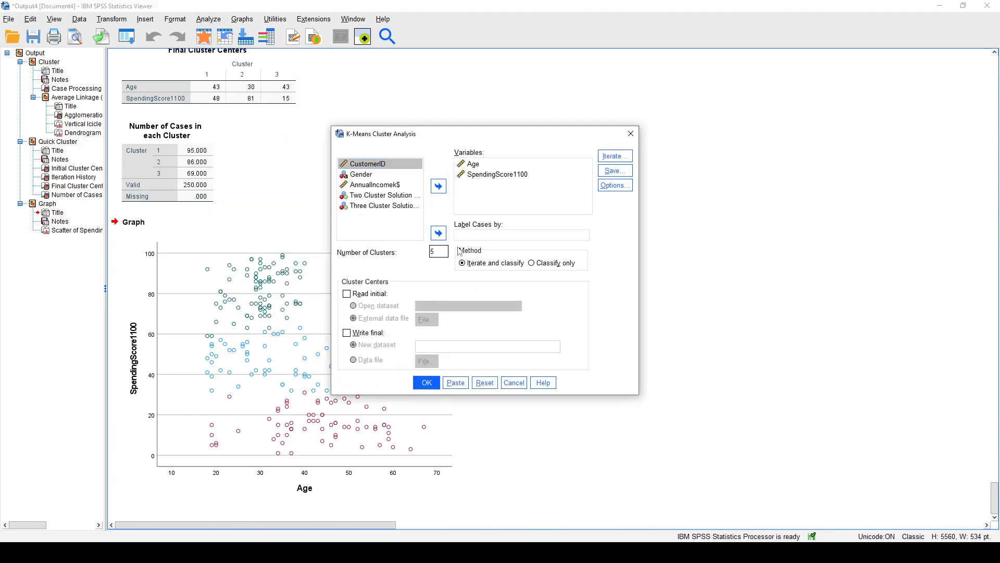
{"action": "left_click", "coordinate": [615, 170]}
{"action": "left_click", "coordinate": [453, 275]}
{"action": "left_click", "coordinate": [465, 296]}
{"action": "left_click", "coordinate": [427, 382]}
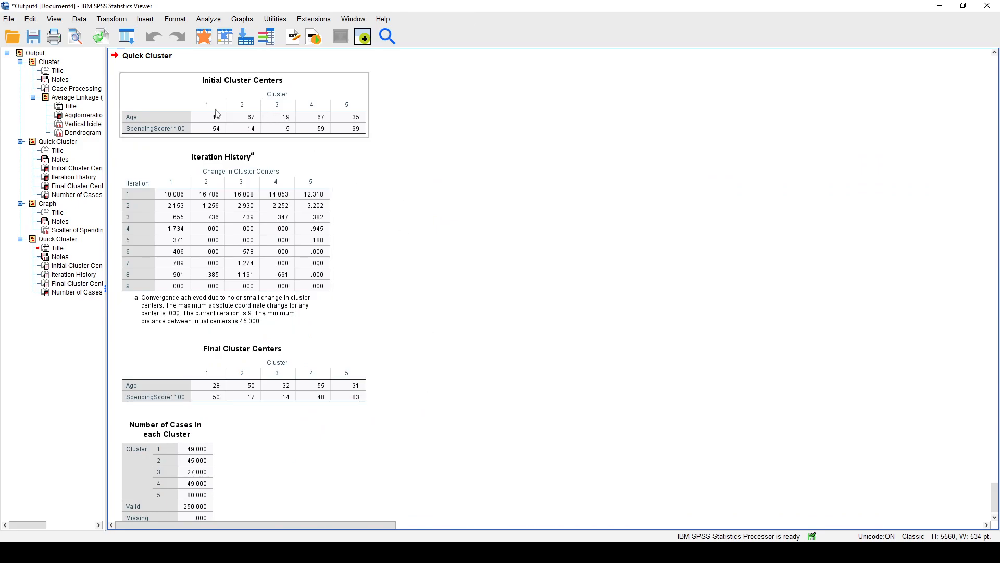
Review the five-cluster Quick Cluster output: initial centers, iteration history, final cluster centers and number of cases in each cluster.
{"action": "left_click", "coordinate": [370, 186]}
{"action": "left_click", "coordinate": [262, 244]}
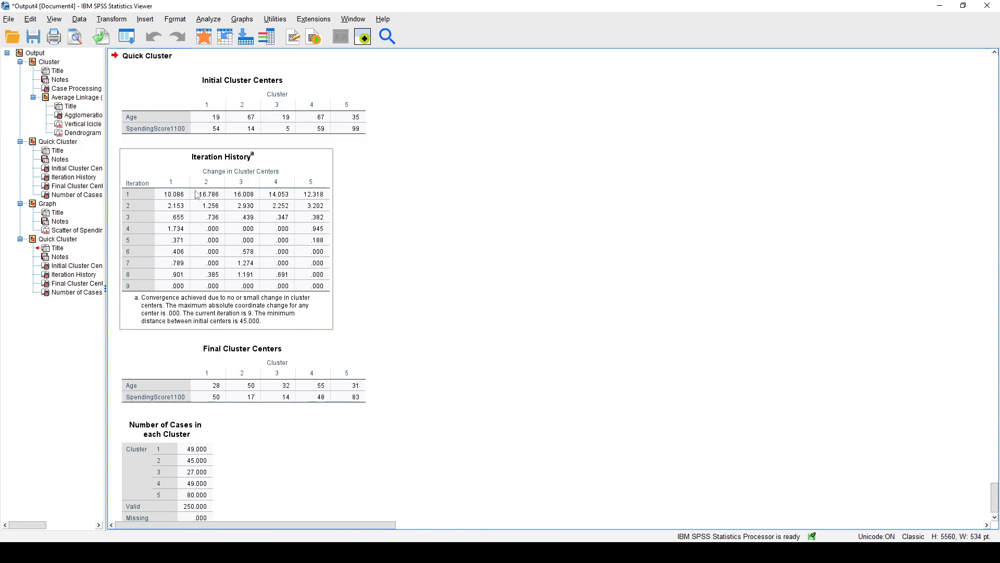
{"action": "scroll", "coordinate": [294, 234], "scroll_direction": "down", "scroll_amount": 1}
{"action": "left_click", "coordinate": [354, 290]}
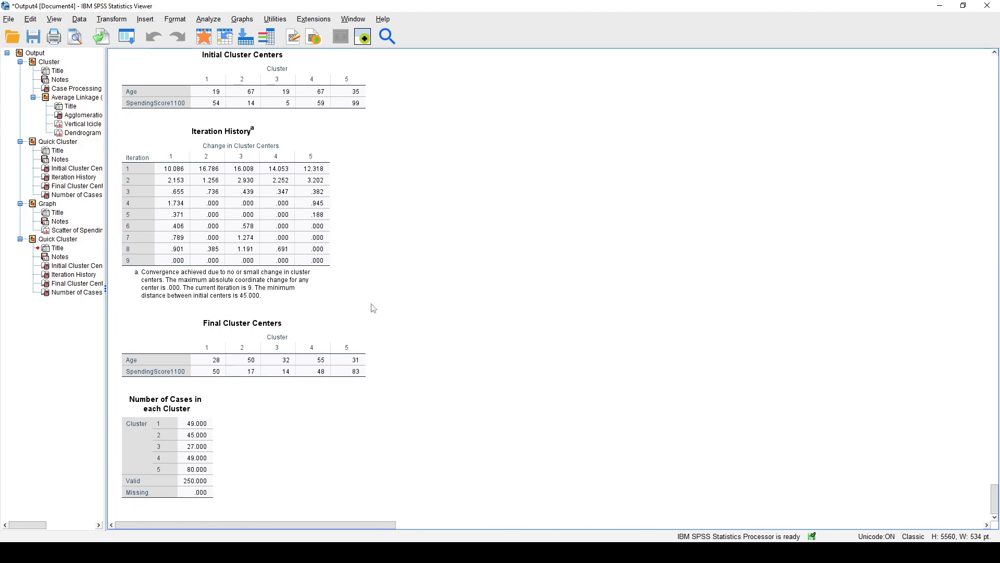
{"action": "left_click", "coordinate": [373, 379]}
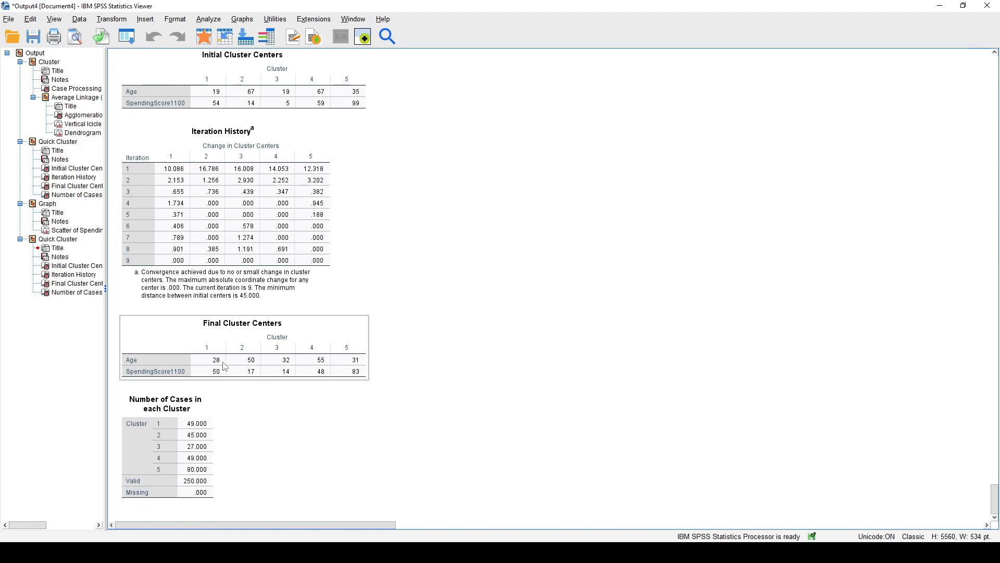
{"action": "left_click", "coordinate": [374, 385]}
{"action": "left_click", "coordinate": [235, 359]}
{"action": "left_click", "coordinate": [467, 390]}
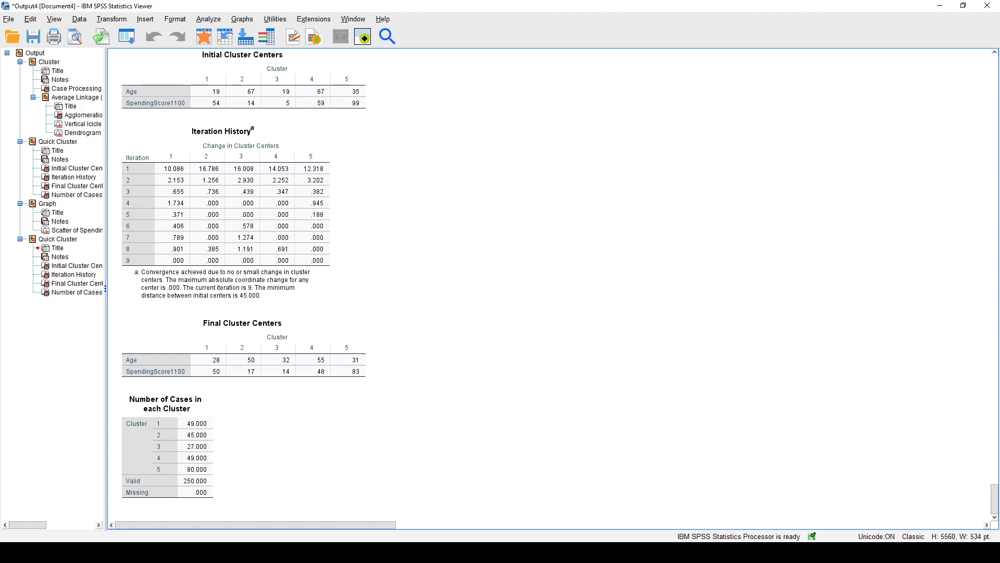
{"action": "left_click", "coordinate": [209, 367]}
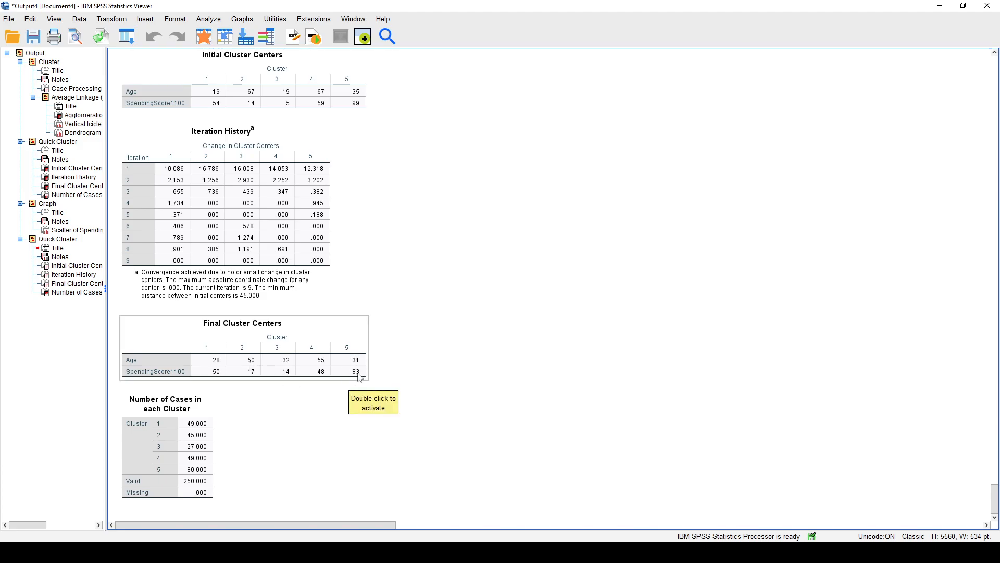
{"action": "left_click", "coordinate": [383, 392]}
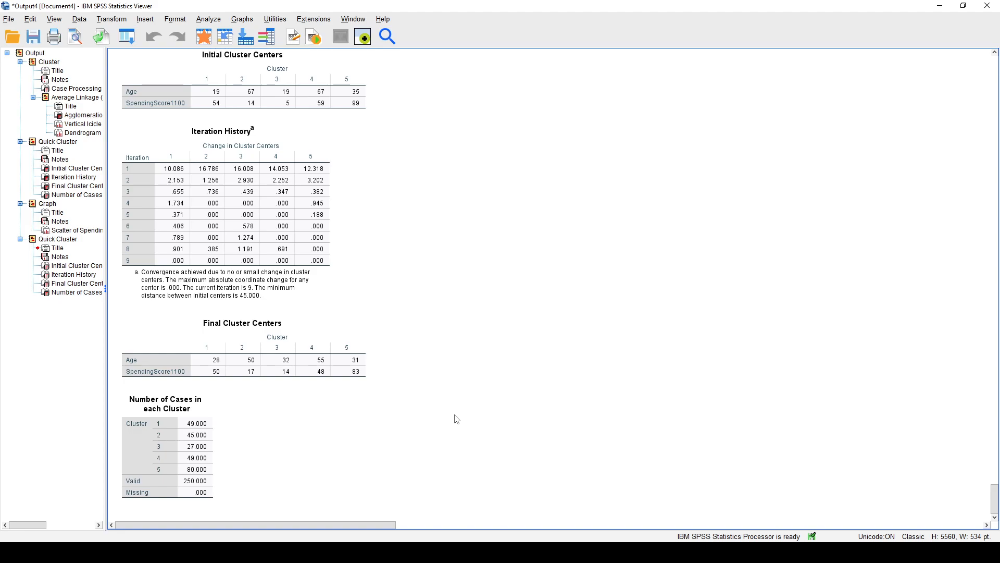
{"action": "left_click", "coordinate": [179, 474]}
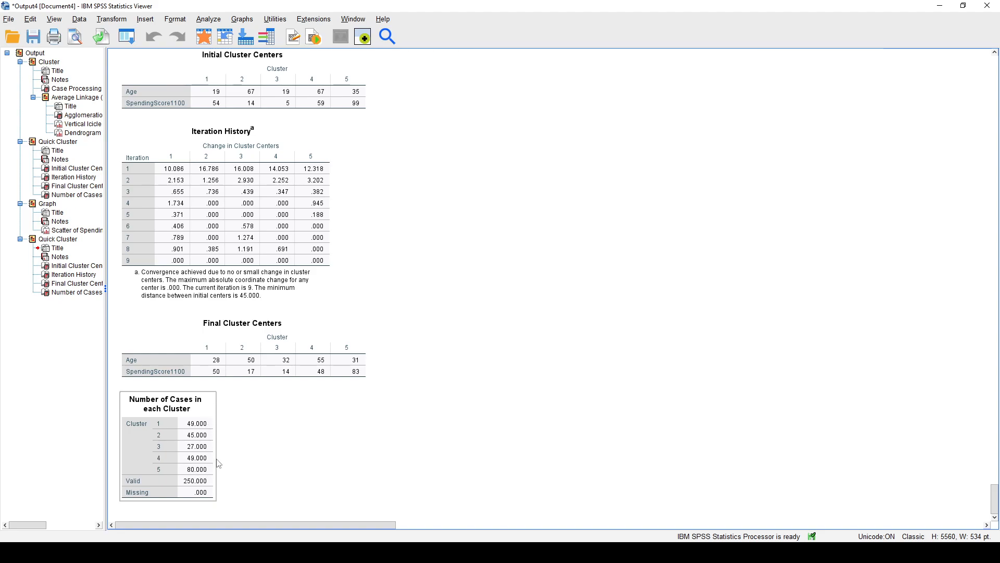
{"action": "left_click", "coordinate": [275, 469]}
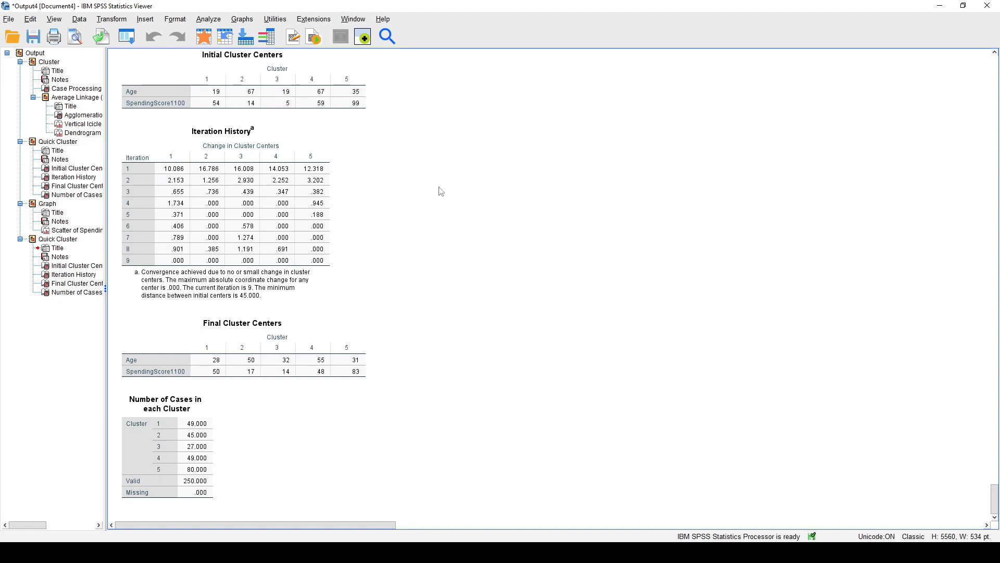
{"action": "left_click", "coordinate": [234, 20]}
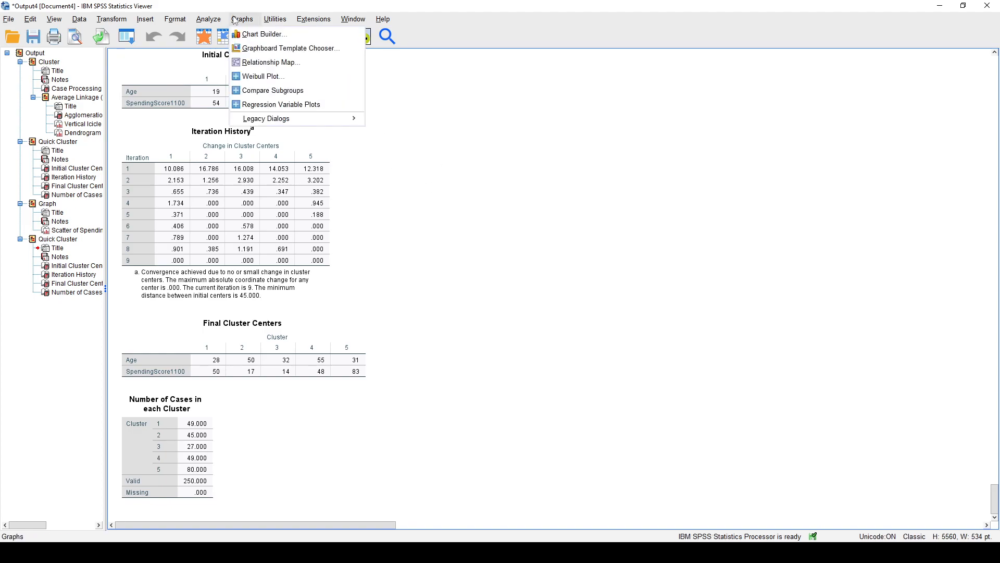
{"action": "mouse_move", "coordinate": [282, 124]}
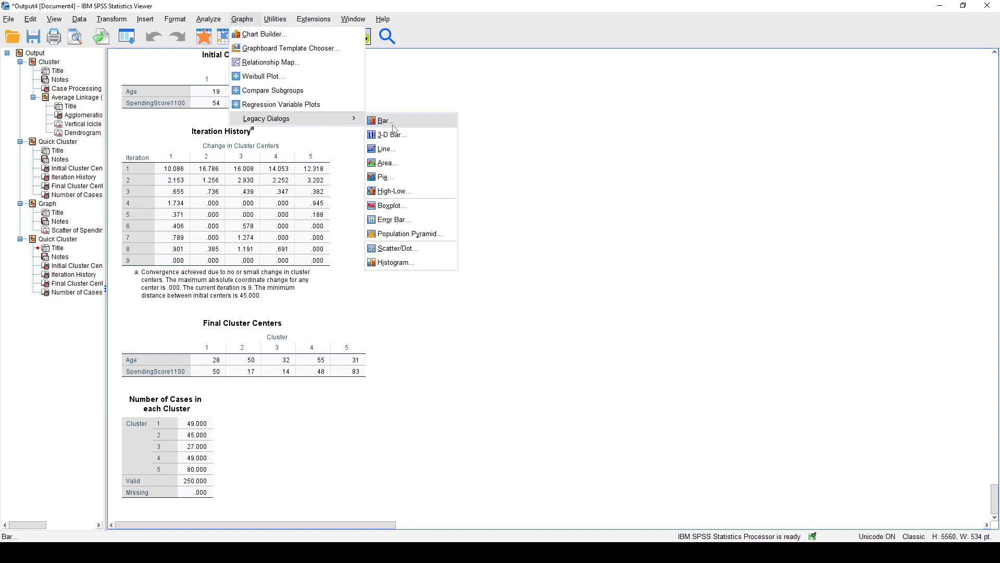
{"action": "left_click", "coordinate": [403, 249]}
{"action": "left_click", "coordinate": [477, 308]}
{"action": "left_click", "coordinate": [467, 163]}
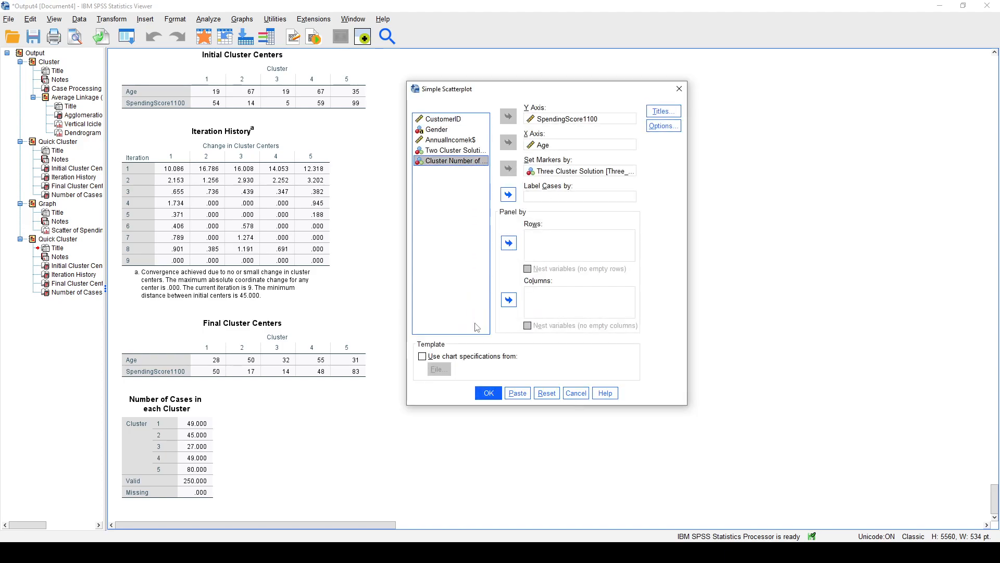
{"action": "left_click", "coordinate": [679, 89]}
Switch to the Data Editor and rename the new QCL_1 variable as Five_Cluster_Solution.
{"action": "left_click", "coordinate": [90, 552]}
{"action": "left_click", "coordinate": [85, 527]}
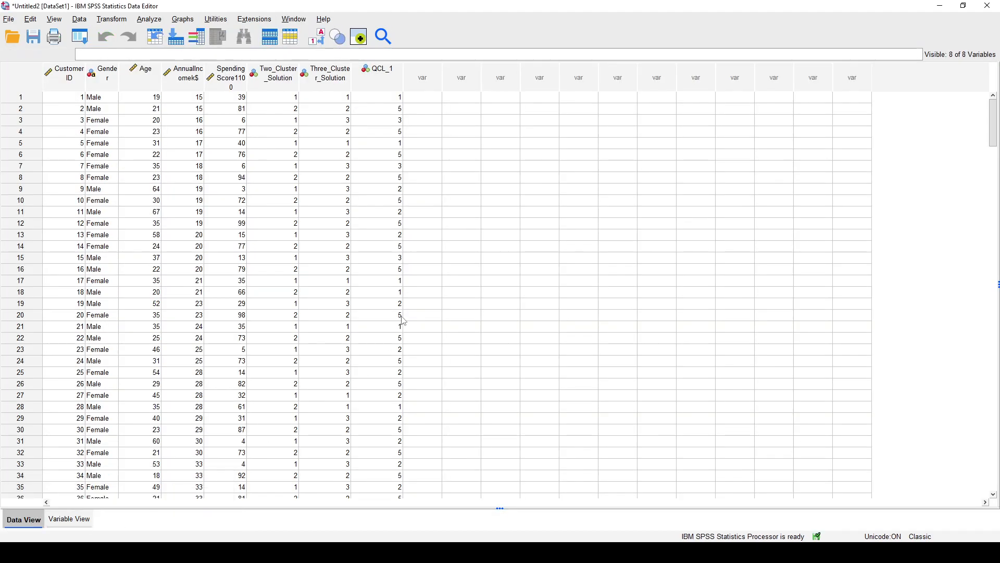
{"action": "left_click", "coordinate": [375, 85]}
{"action": "left_click", "coordinate": [71, 520]}
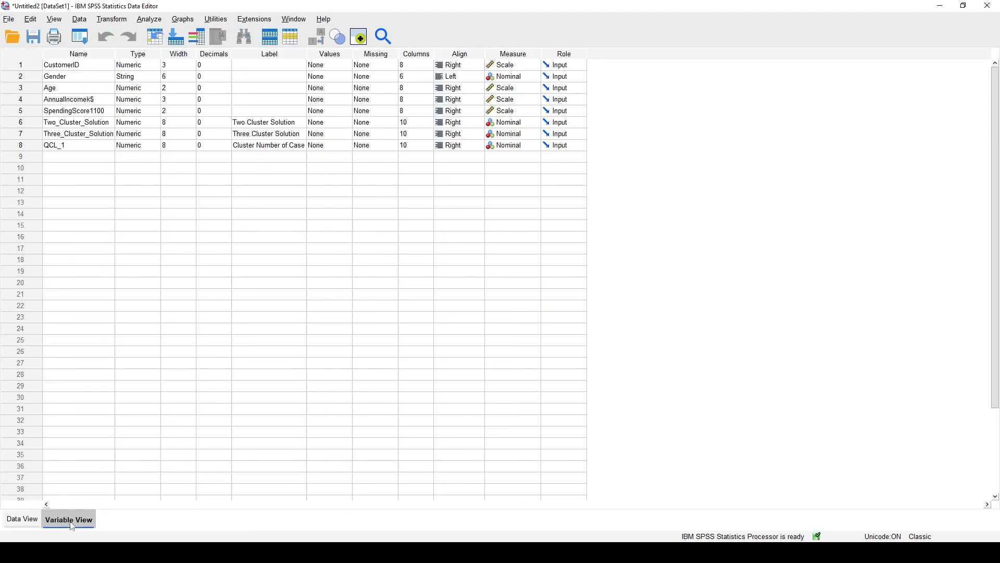
{"action": "left_click", "coordinate": [74, 144]}
{"action": "left_click", "coordinate": [100, 144]}
{"action": "double_click", "coordinate": [108, 143]}
{"action": "type", "text": "Five_Cluster_Solution"}
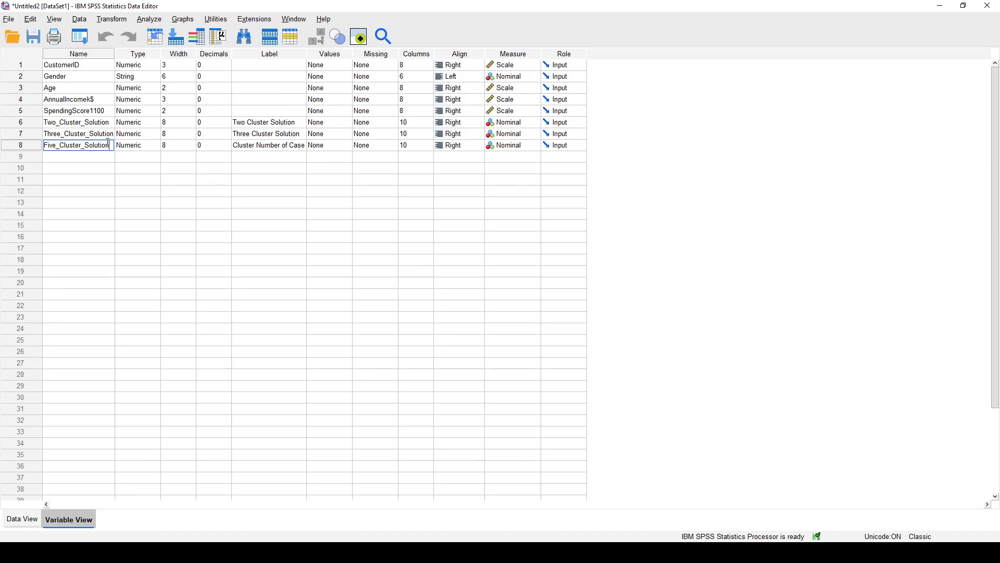
Set the Five_Cluster_Solution variable's label to "Five Cluster Solution".
{"action": "left_click", "coordinate": [254, 145]}
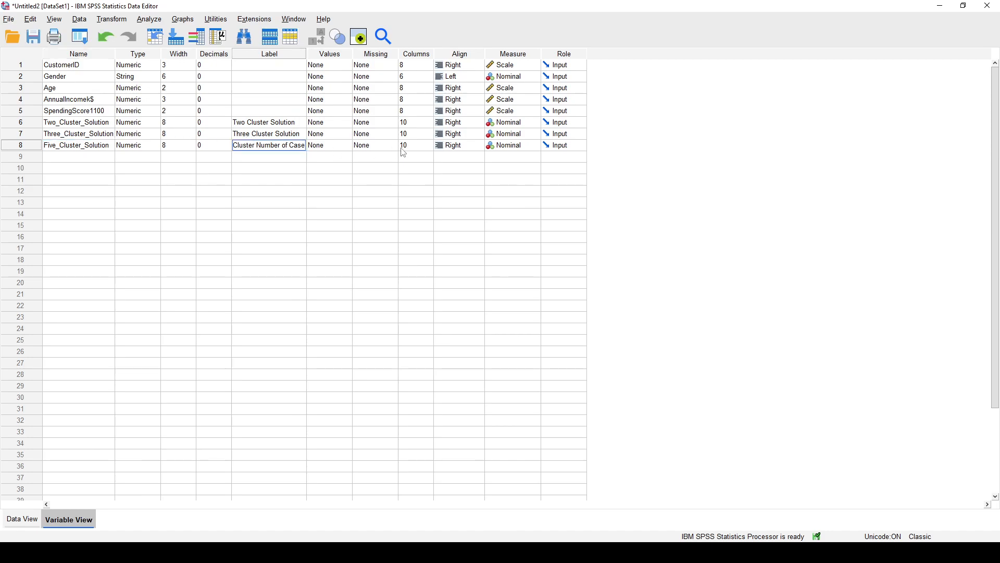
{"action": "type", "text": "Five Cluster Solution"}
{"action": "left_click", "coordinate": [276, 193]}
Create a simple scatterplot of SpendingScore1100 against Age with markers set by Five Cluster Solution, and compare it with the cluster tables.
{"action": "left_click", "coordinate": [183, 19]}
{"action": "mouse_move", "coordinate": [245, 120]}
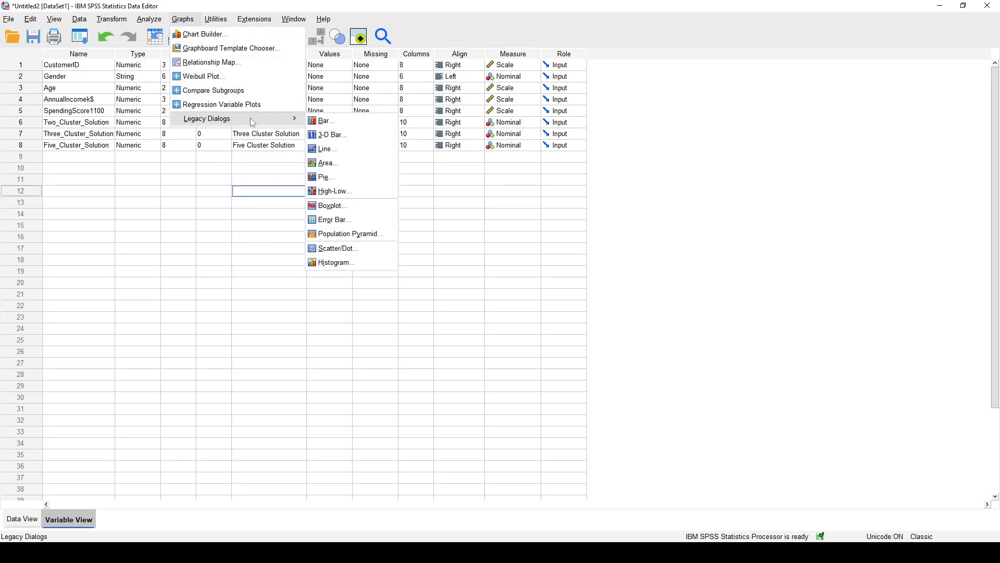
{"action": "left_click", "coordinate": [357, 249]}
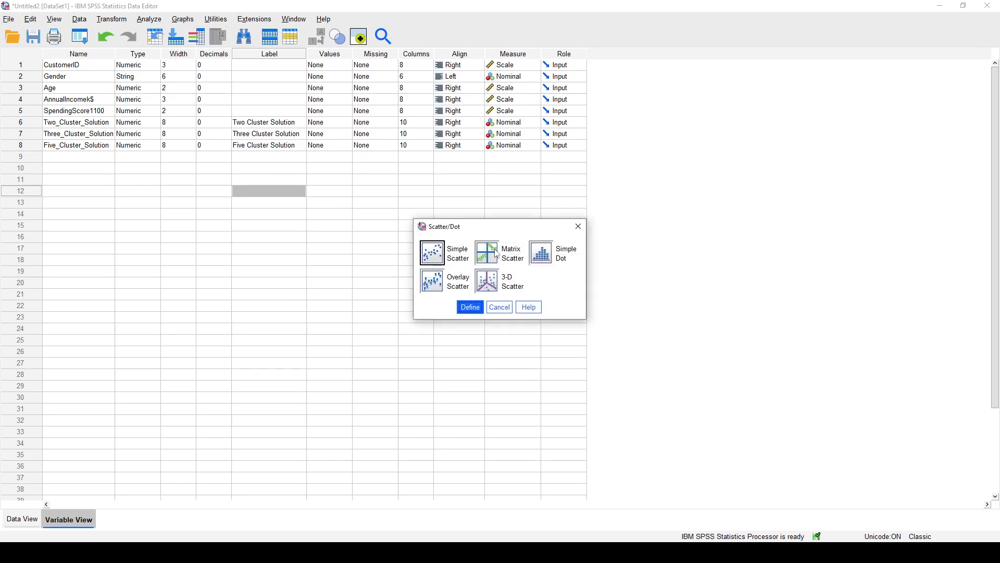
{"action": "left_click", "coordinate": [471, 307]}
{"action": "left_click", "coordinate": [578, 171]}
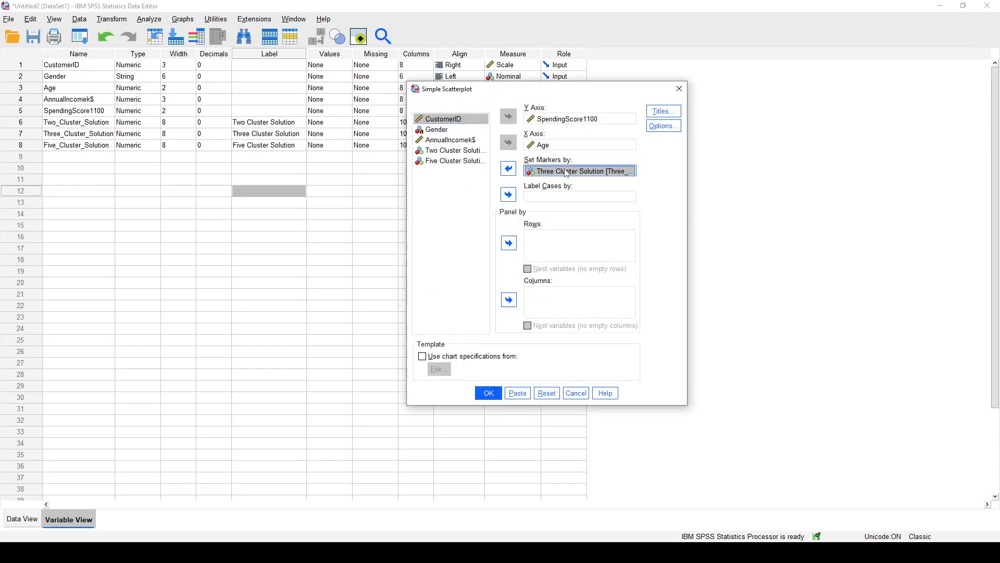
{"action": "left_click", "coordinate": [508, 169]}
{"action": "left_click", "coordinate": [456, 172]}
{"action": "left_click", "coordinate": [509, 169]}
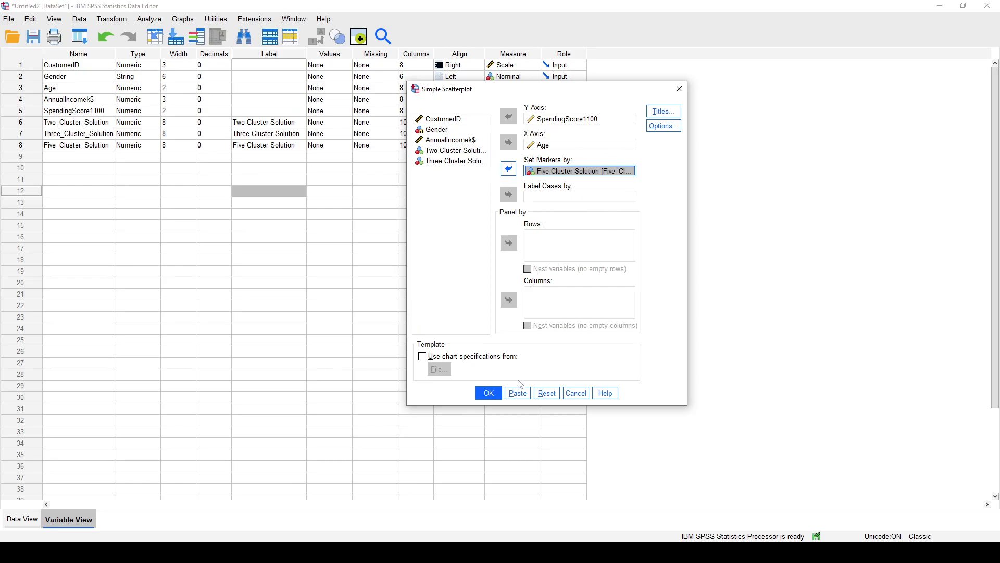
{"action": "left_click", "coordinate": [497, 398]}
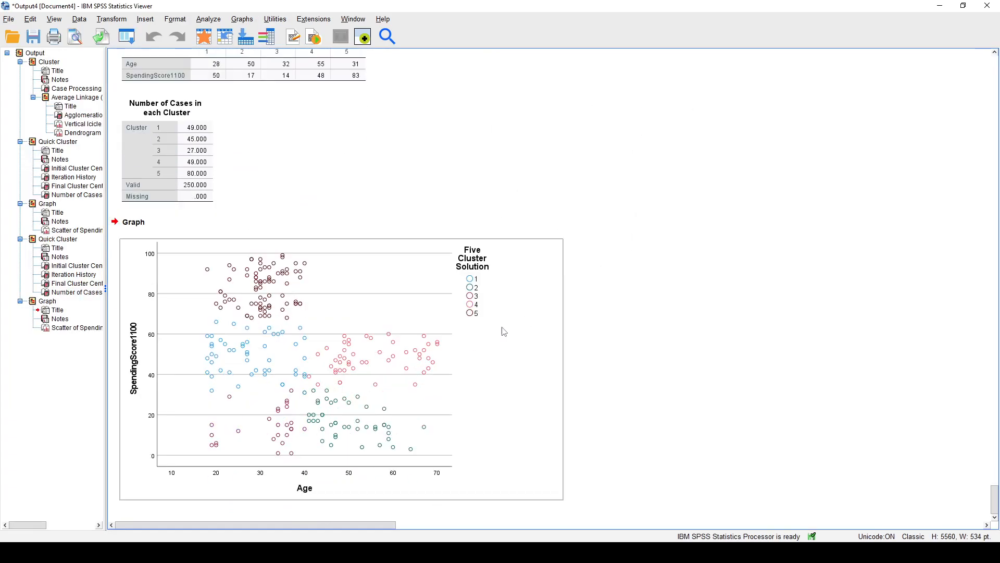
{"action": "left_click", "coordinate": [327, 382]}
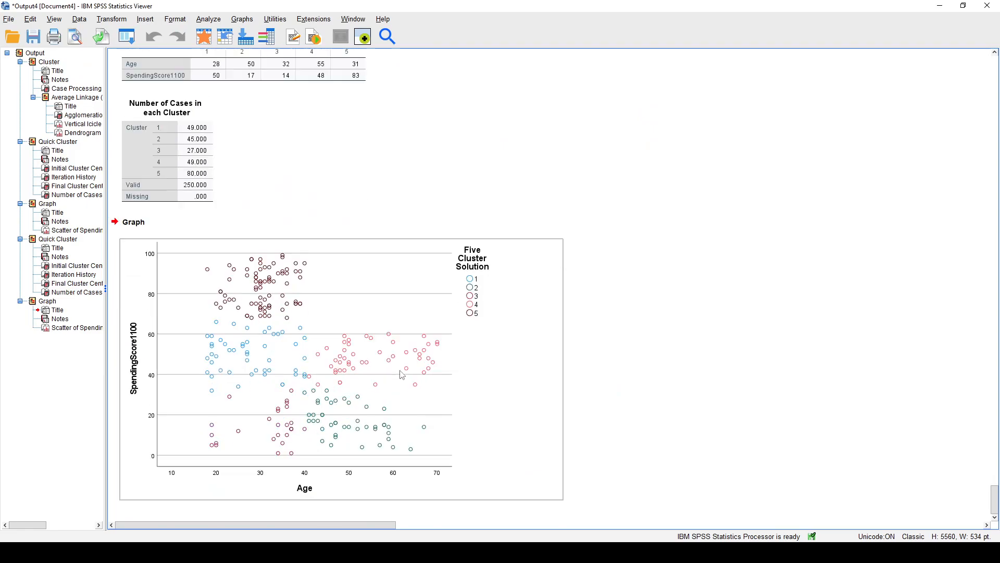
{"action": "scroll", "coordinate": [422, 368], "scroll_direction": "up", "scroll_amount": 3}
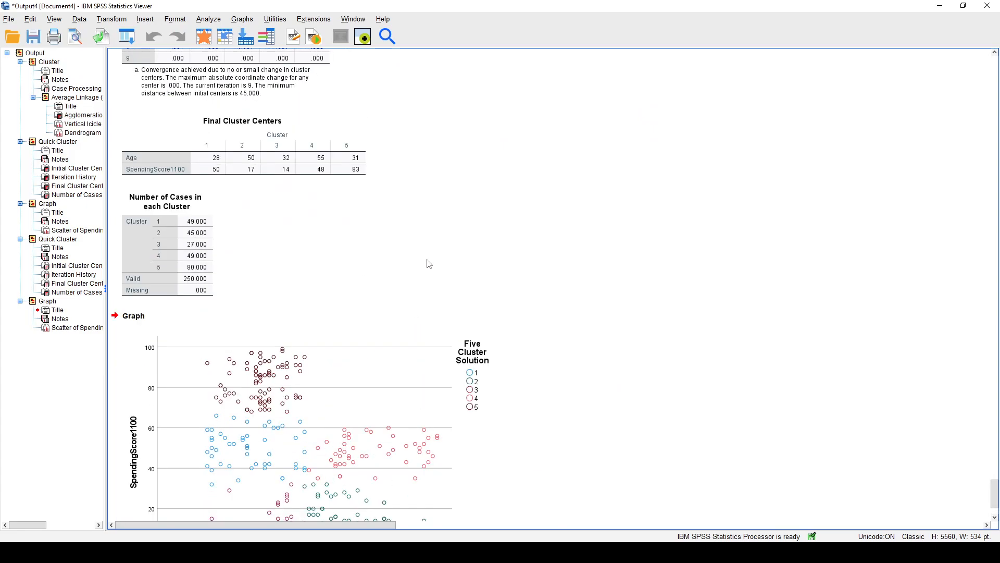
{"action": "scroll", "coordinate": [331, 219], "scroll_direction": "down", "scroll_amount": 3}
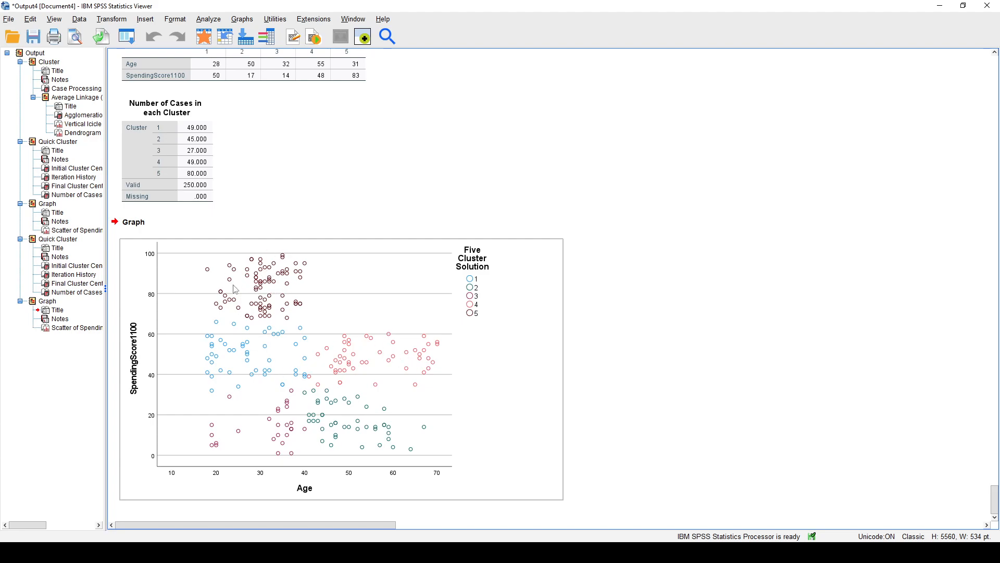
Compare the five-cluster scatterplot of SpendingScore1100 against Age with the Final Cluster Centers table.
{"action": "scroll", "coordinate": [282, 310], "scroll_direction": "up", "scroll_amount": 3}
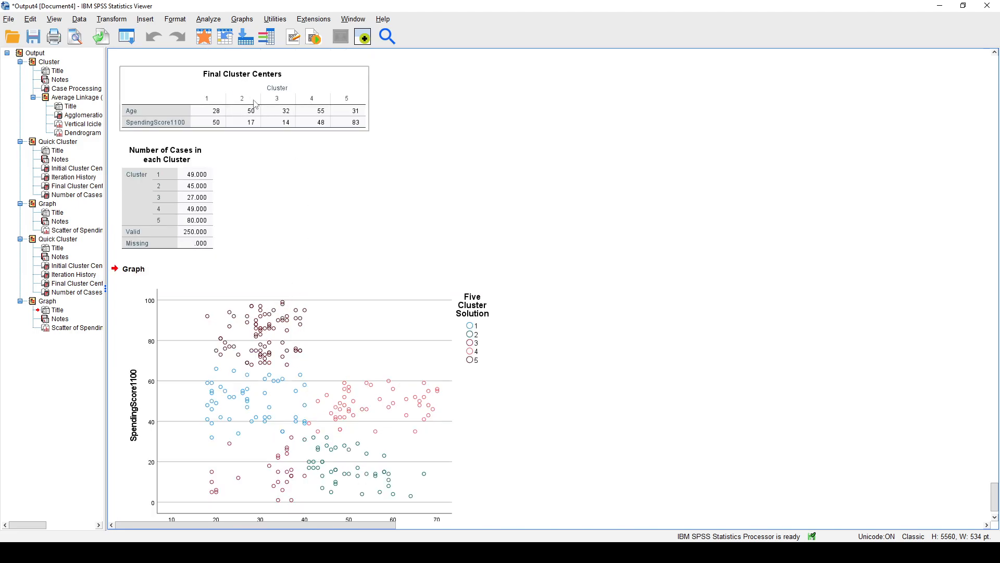
{"action": "scroll", "coordinate": [266, 115], "scroll_direction": "down", "scroll_amount": 3}
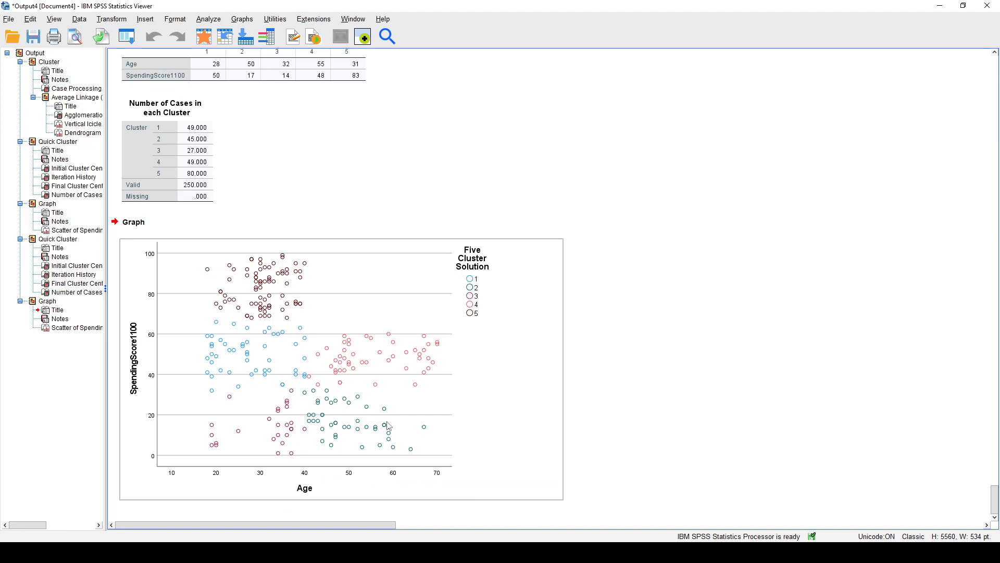
{"action": "left_click", "coordinate": [860, 415]}
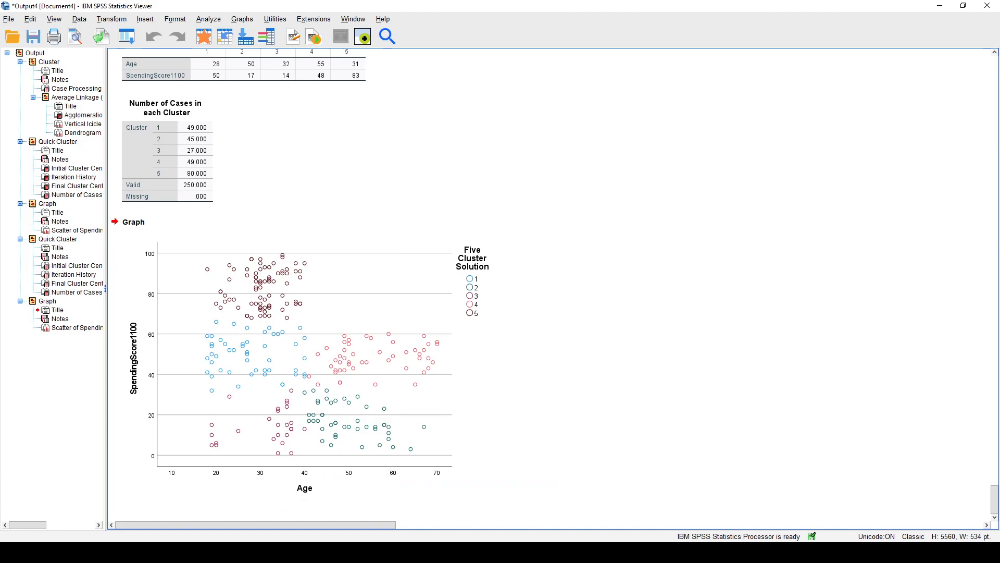
{"action": "left_click", "coordinate": [708, 253]}
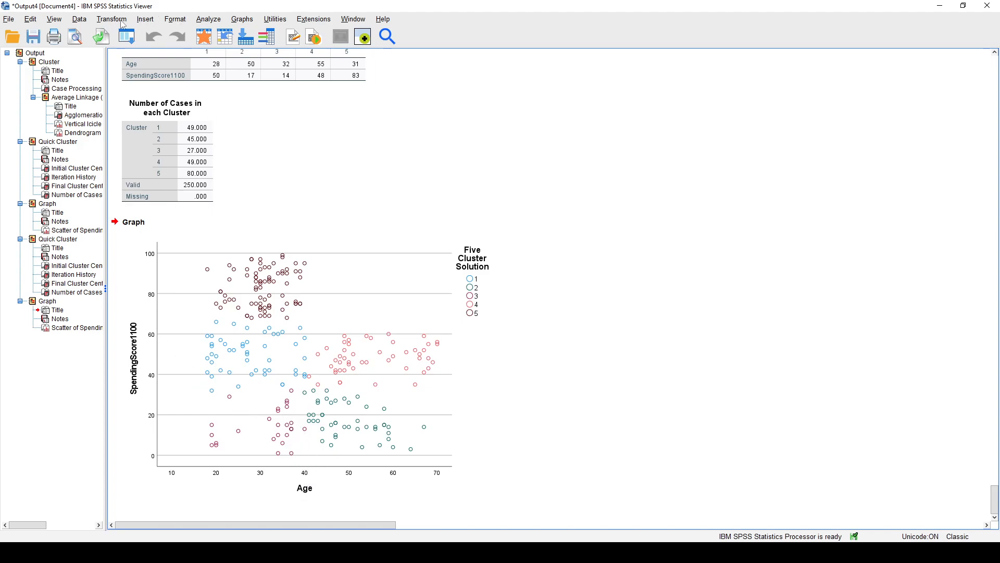
Run Descriptives on the Age and SpendingScore1100 variables.
{"action": "left_click", "coordinate": [218, 22]}
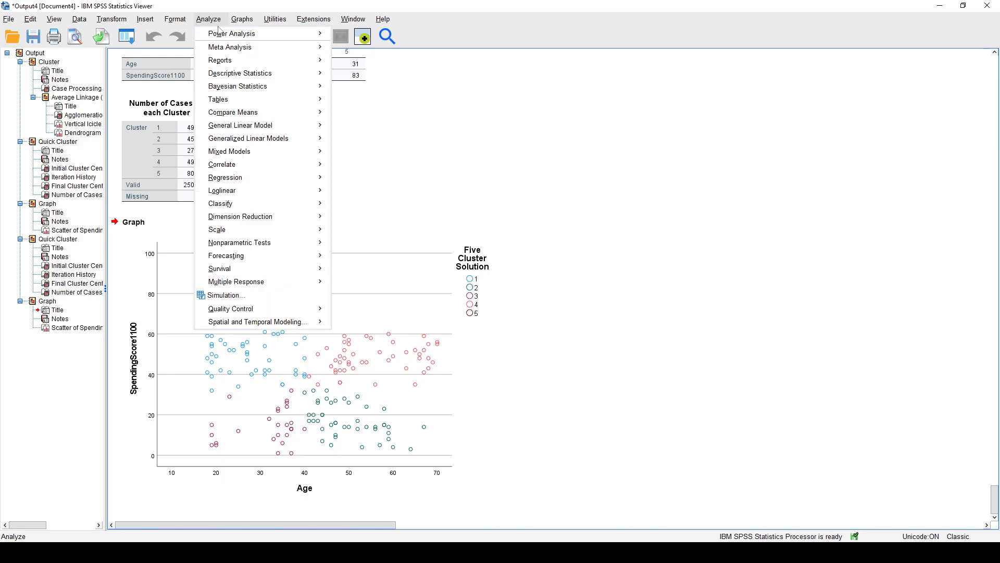
{"action": "mouse_move", "coordinate": [292, 73]}
{"action": "left_click", "coordinate": [433, 89]}
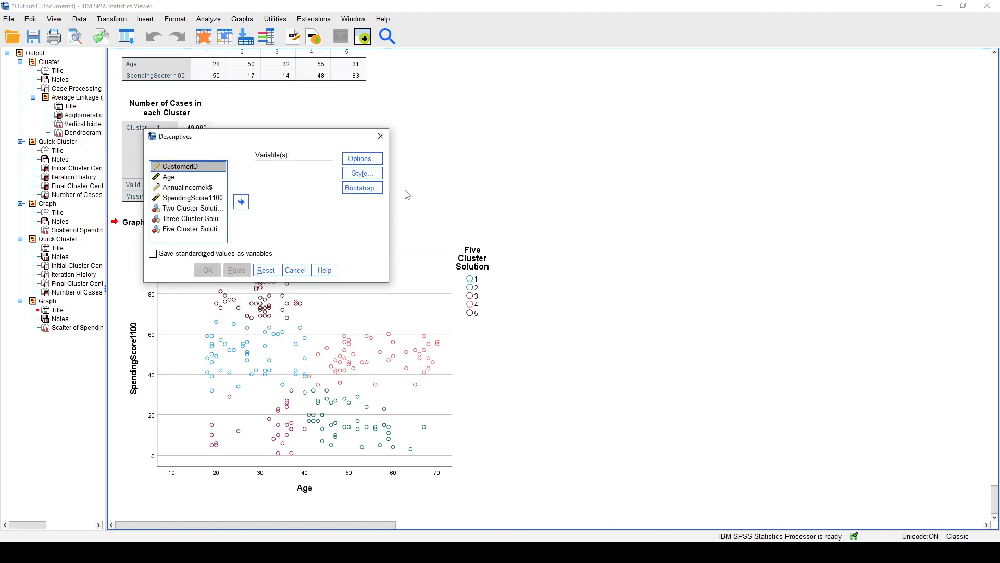
{"action": "left_click", "coordinate": [202, 178]}
{"action": "left_click", "coordinate": [213, 201], "text": "ctrl"}
{"action": "left_click", "coordinate": [240, 202]}
{"action": "left_click", "coordinate": [208, 270]}
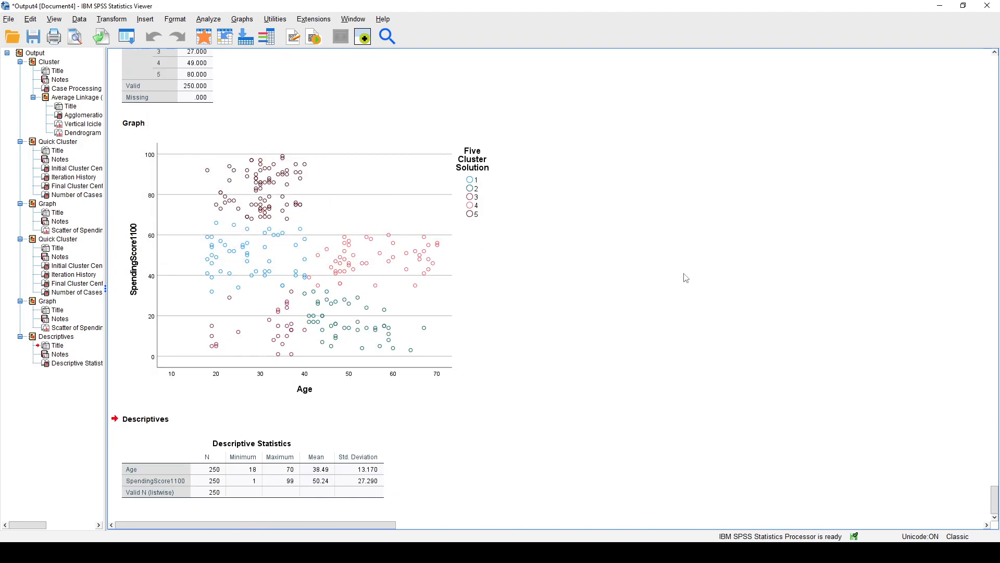
Examine the ranges, means and standard deviations of Age and SpendingScore1100 in the Descriptive Statistics table, alongside the cluster scatterplots.
{"action": "left_click", "coordinate": [292, 469]}
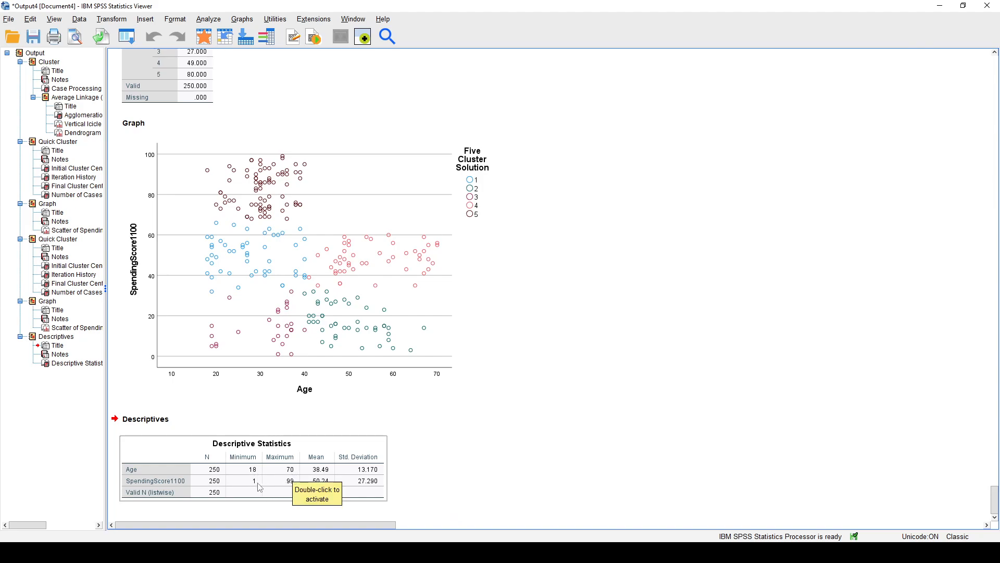
{"action": "left_click", "coordinate": [431, 462]}
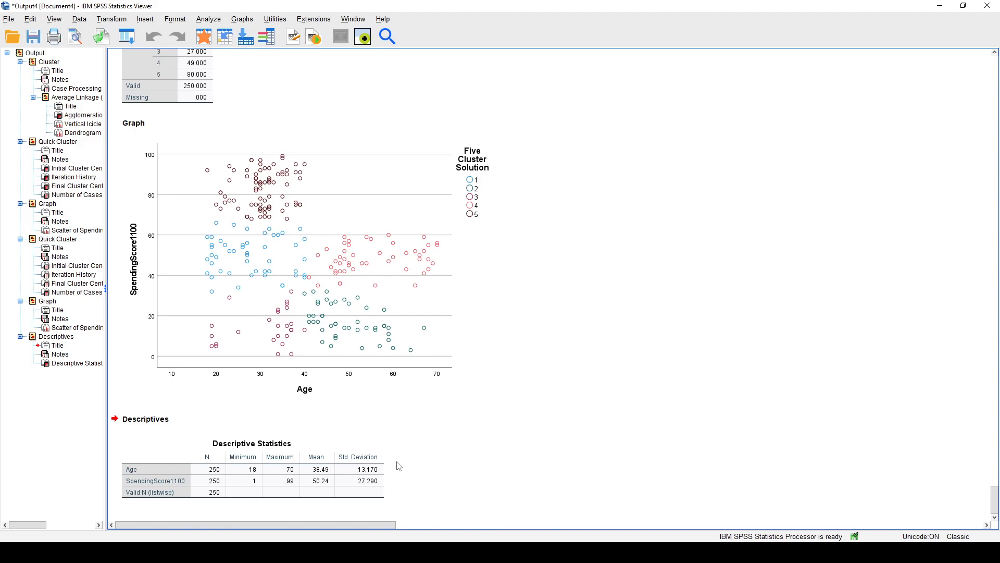
{"action": "left_click", "coordinate": [430, 483]}
{"action": "left_click", "coordinate": [373, 495]}
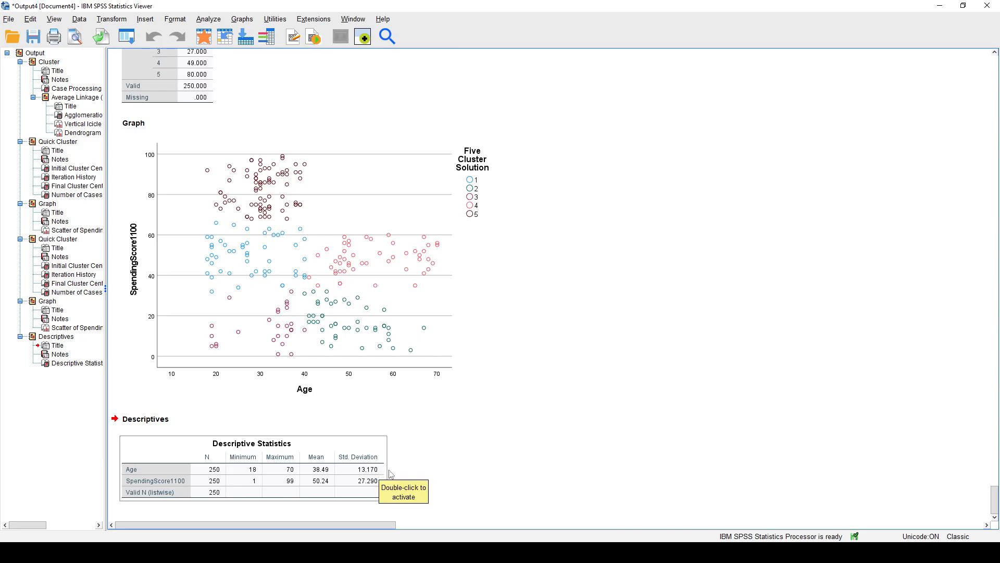
{"action": "scroll", "coordinate": [477, 468], "scroll_direction": "up", "scroll_amount": 10}
{"action": "scroll", "coordinate": [484, 452], "scroll_direction": "up", "scroll_amount": 2}
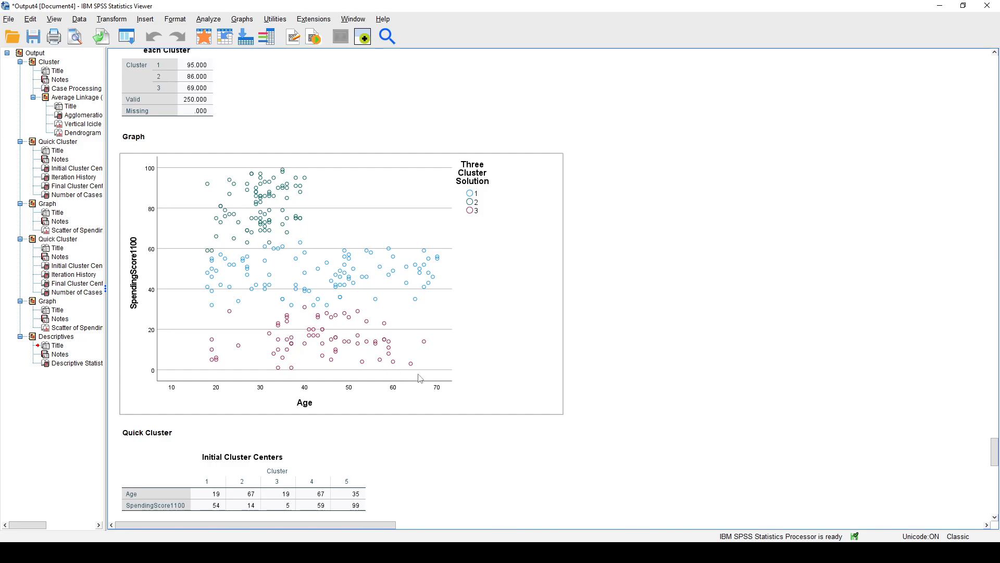
{"action": "scroll", "coordinate": [588, 388], "scroll_direction": "down", "scroll_amount": 10}
{"action": "scroll", "coordinate": [569, 381], "scroll_direction": "down", "scroll_amount": 2}
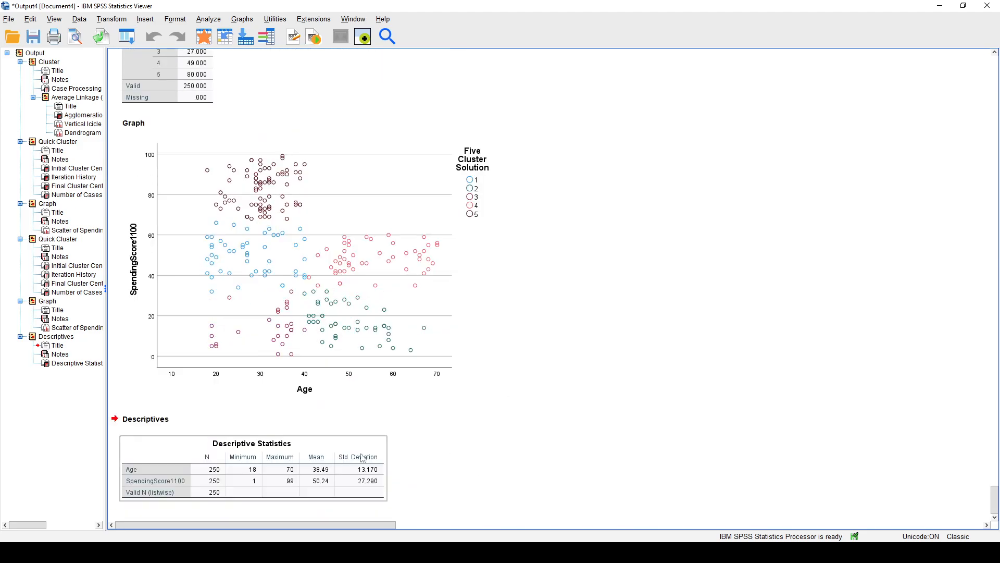
{"action": "left_click", "coordinate": [390, 493]}
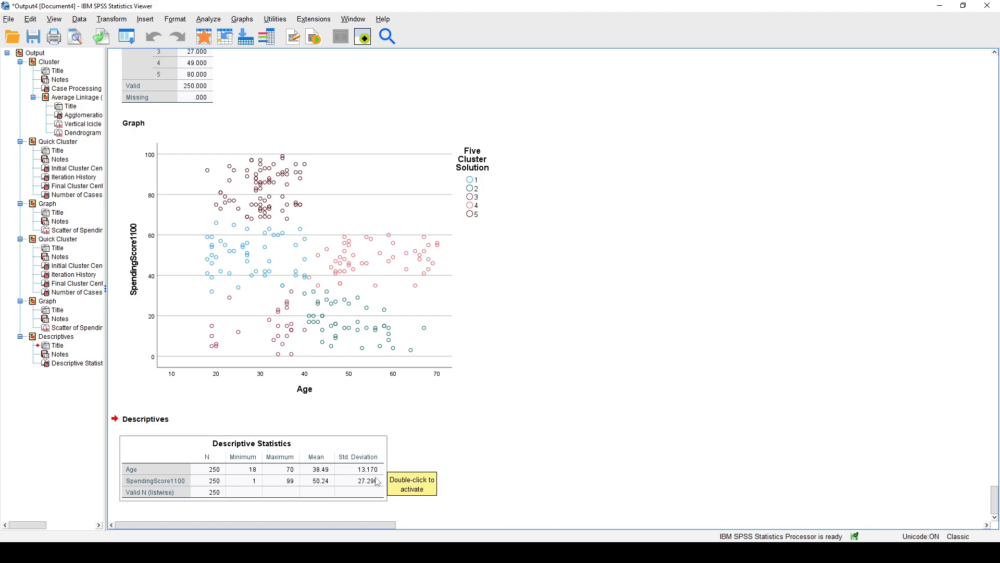
{"action": "left_click", "coordinate": [423, 470]}
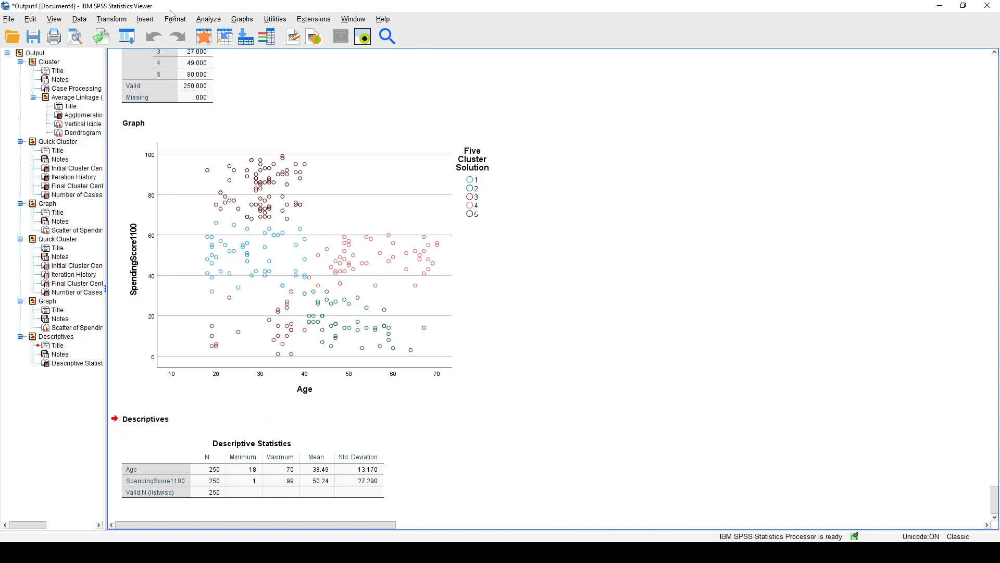
Set up a computed variable Std_Age with the numeric expression Age - 38.49 / 13.170.
{"action": "left_click", "coordinate": [123, 19]}
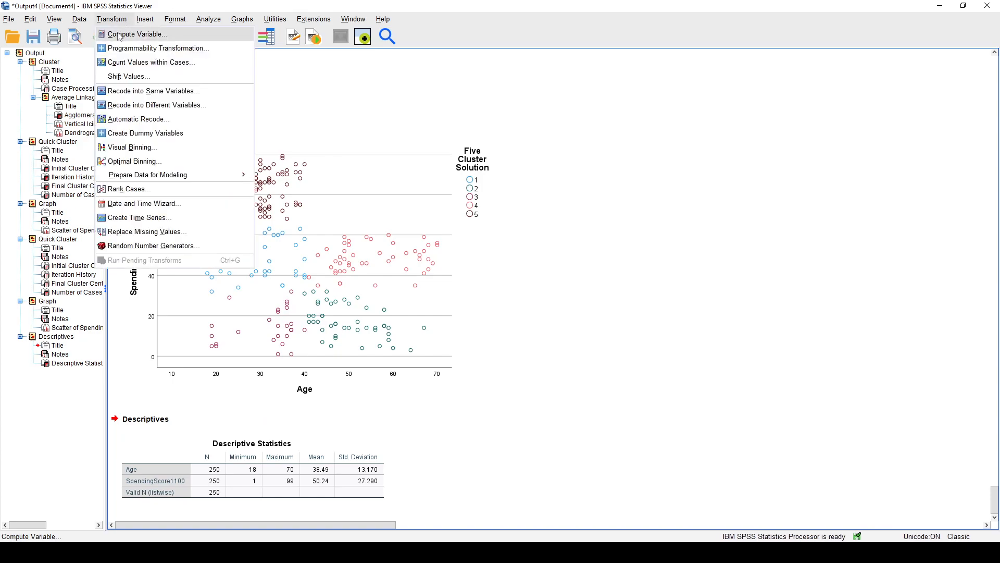
{"action": "left_click", "coordinate": [120, 35]}
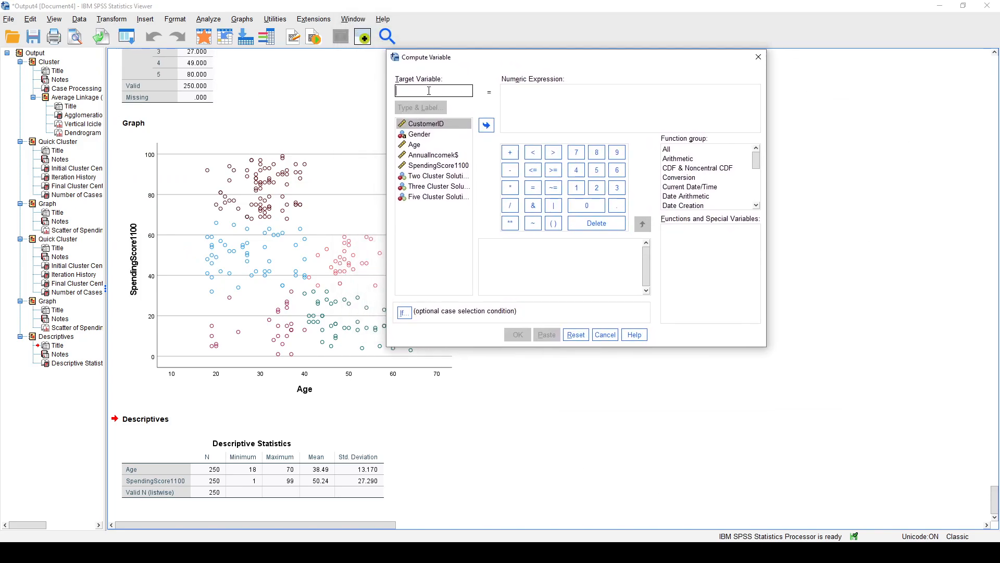
{"action": "type", "text": "Std_"}
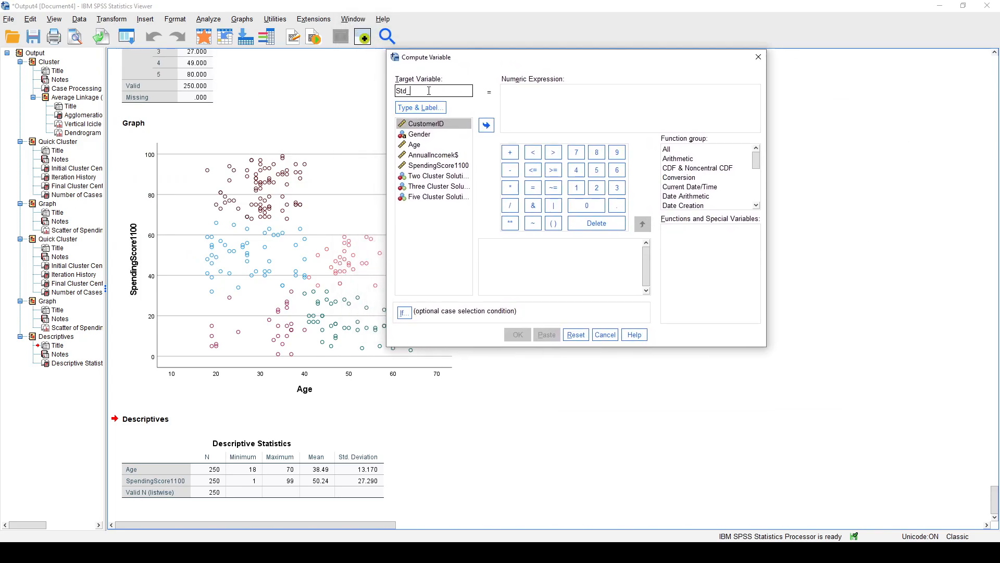
{"action": "type", "text": "Age"}
{"action": "left_click", "coordinate": [511, 93]}
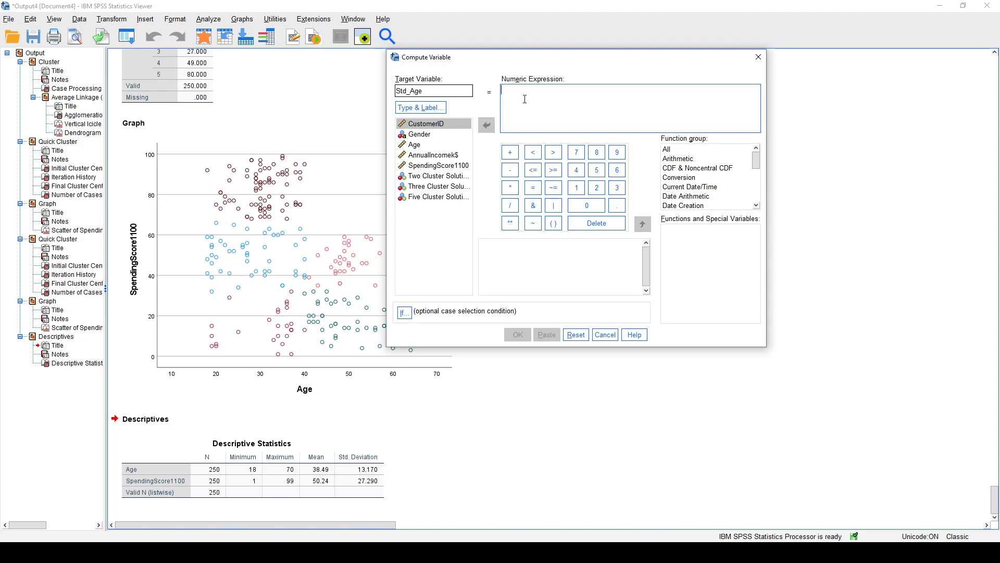
{"action": "left_click", "coordinate": [445, 144]}
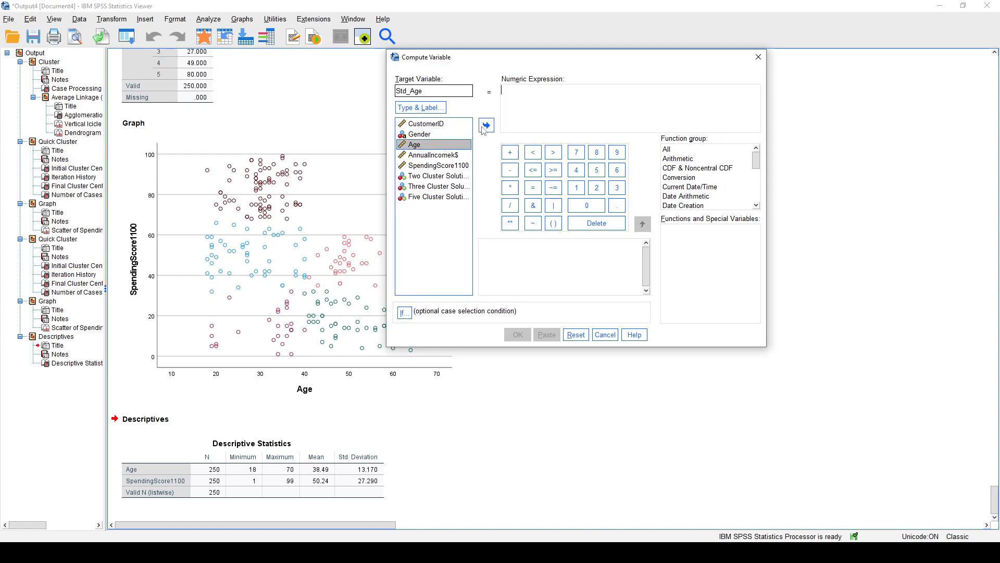
{"action": "left_click", "coordinate": [482, 127]}
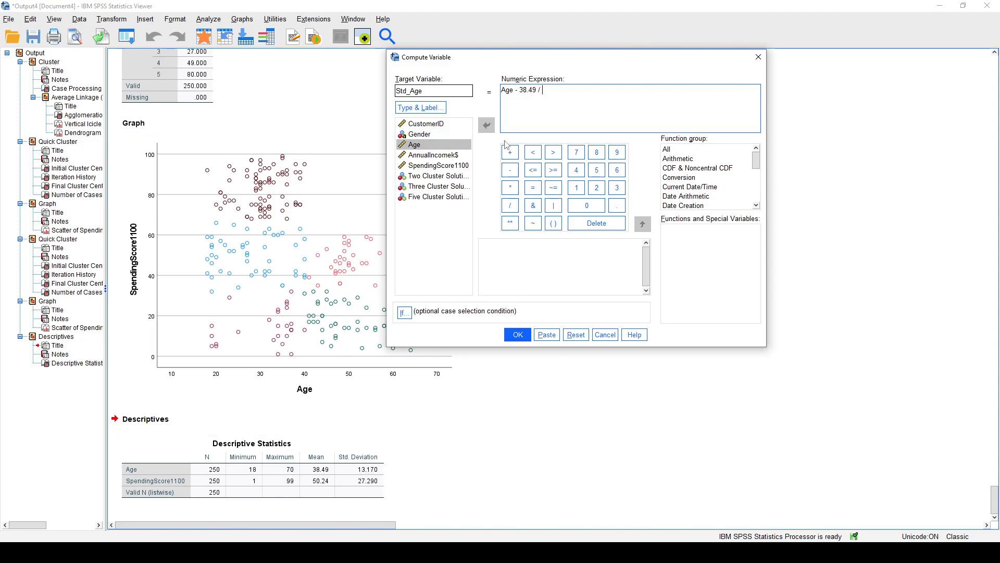
{"action": "type", "text": "13.170"}
Add parentheses around the subtraction so the Std_Age expression reads (Age - 38.49) / 13.170.
{"action": "left_click_drag", "start_coordinate": [574, 91], "coordinate": [539, 90]}
{"action": "left_click", "coordinate": [509, 94]}
{"action": "double_click", "coordinate": [522, 91]}
{"action": "left_click_drag", "start_coordinate": [550, 86], "coordinate": [501, 89]}
{"action": "left_click", "coordinate": [556, 95]}
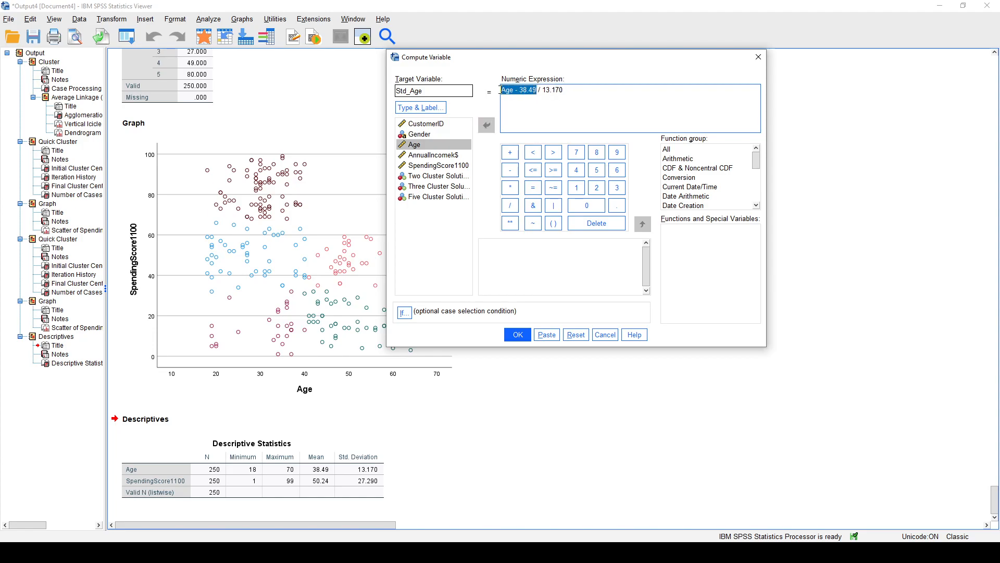
{"action": "left_click", "coordinate": [562, 93]}
{"action": "type", "text": ")"}
{"action": "type", "text": "("}
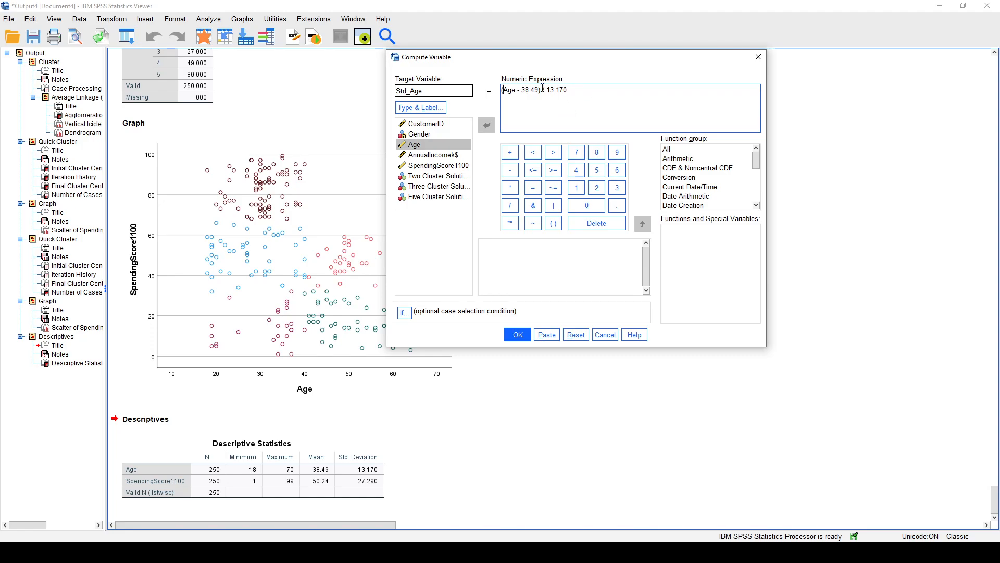
Check the Std_Age expression's terms against Age's mean and standard deviation in the Descriptives output, and run the computation.
{"action": "left_click_drag", "start_coordinate": [540, 89], "coordinate": [499, 91]}
{"action": "left_click", "coordinate": [536, 91]}
{"action": "left_click_drag", "start_coordinate": [576, 88], "coordinate": [541, 95]}
{"action": "left_click", "coordinate": [564, 91]}
{"action": "double_click", "coordinate": [527, 90]}
{"action": "double_click", "coordinate": [556, 90]}
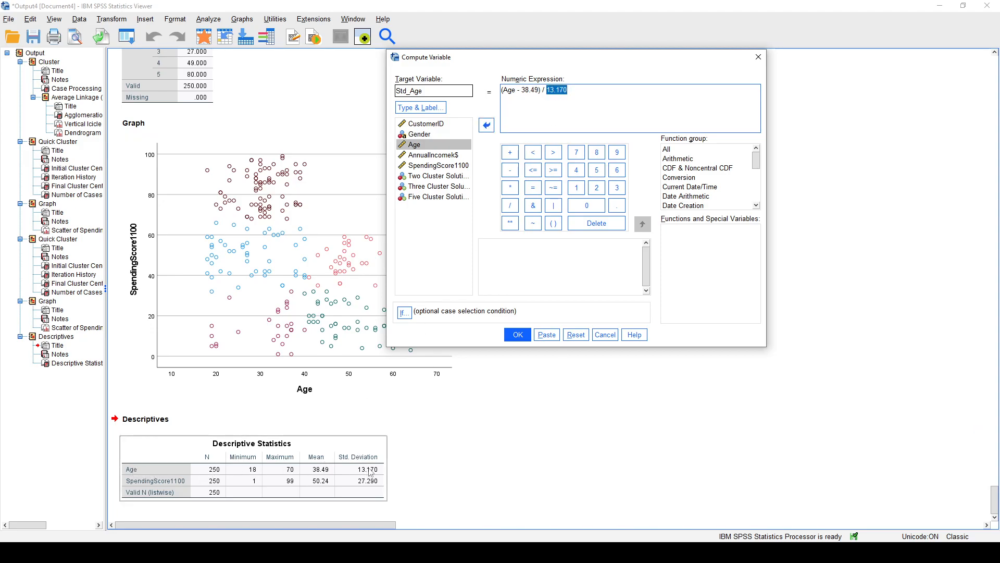
{"action": "left_click", "coordinate": [521, 336]}
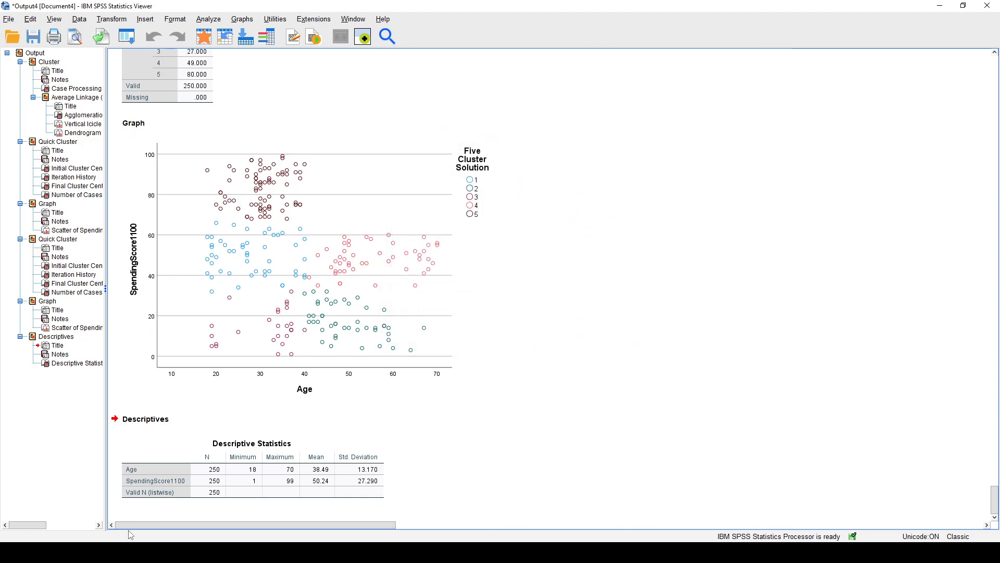
Inspect the new Std_Age variable and its values in the Data Editor, and return to the output Viewer.
{"action": "mouse_move", "coordinate": [131, 536]}
{"action": "left_click", "coordinate": [54, 500]}
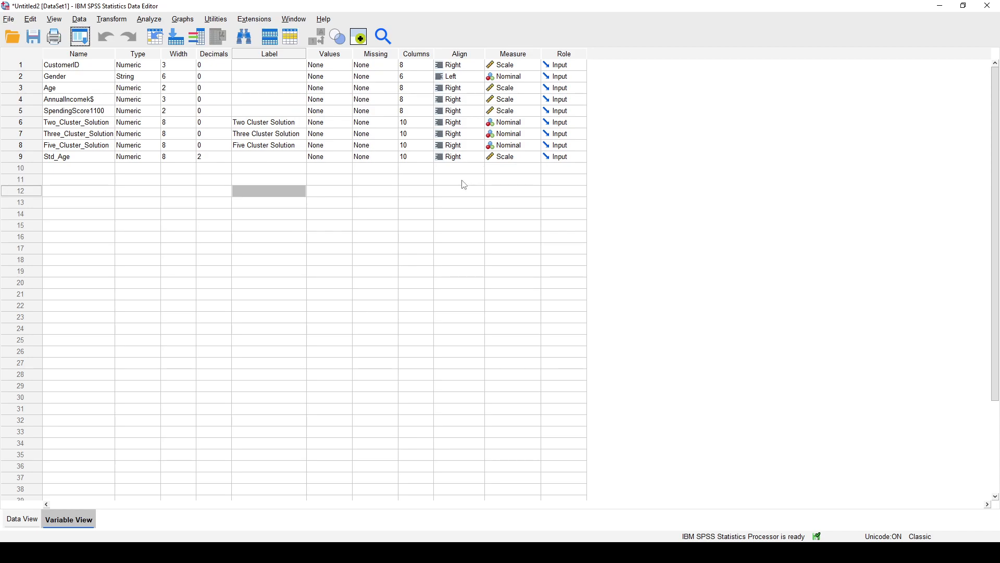
{"action": "left_click", "coordinate": [31, 519]}
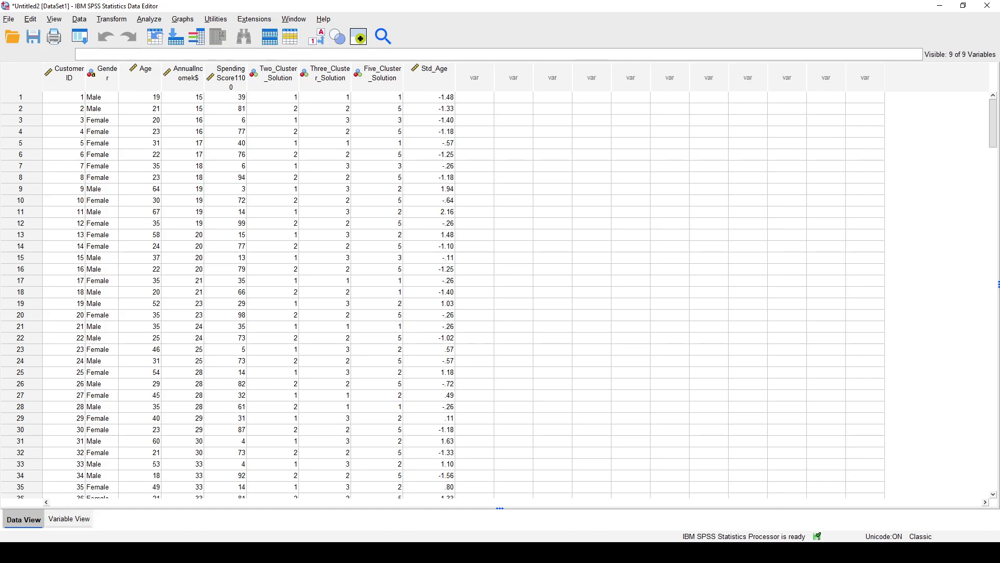
{"action": "left_click", "coordinate": [162, 511]}
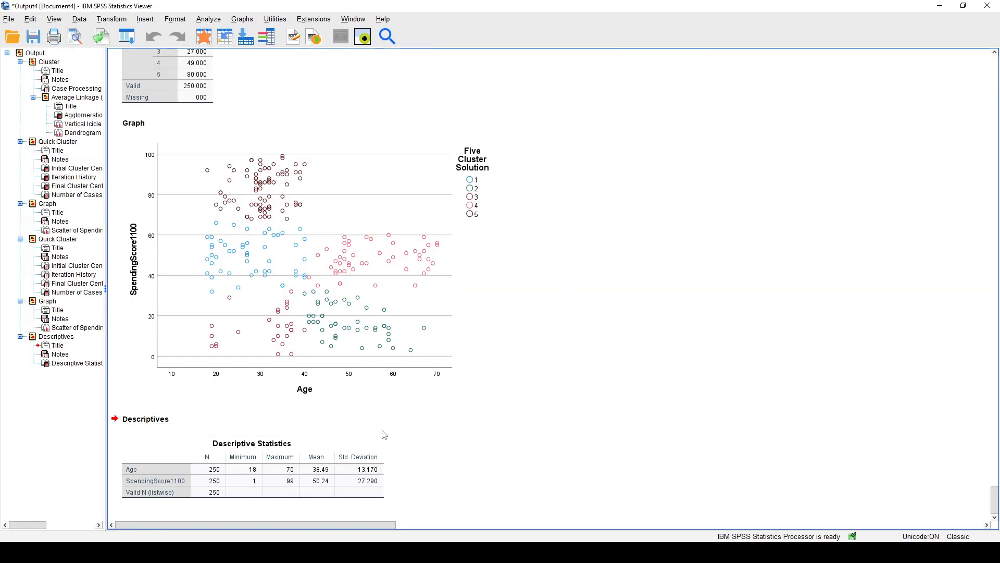
Start another Compute Variable operation with the target variable named Std_Spend.
{"action": "left_click", "coordinate": [111, 19]}
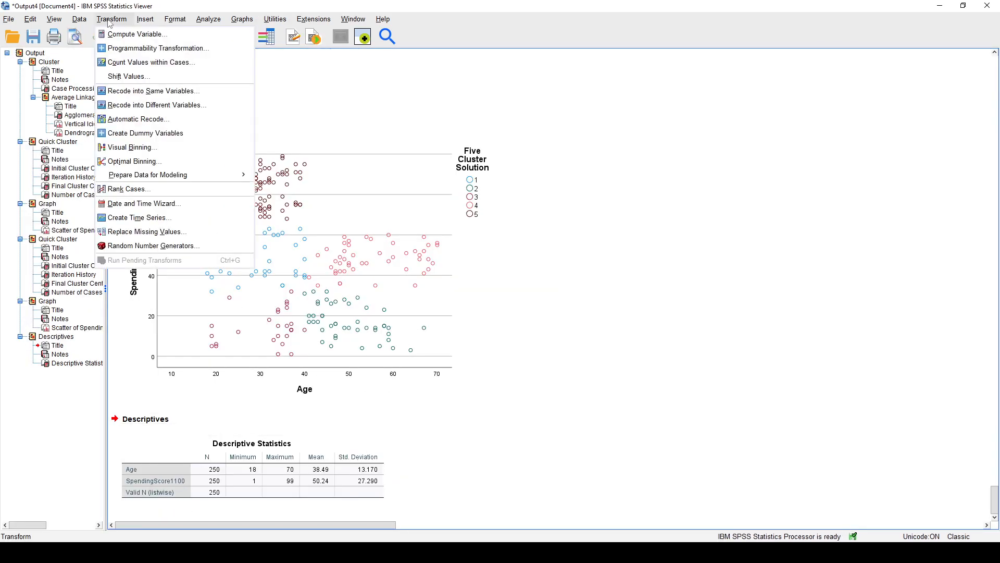
{"action": "left_click", "coordinate": [123, 35]}
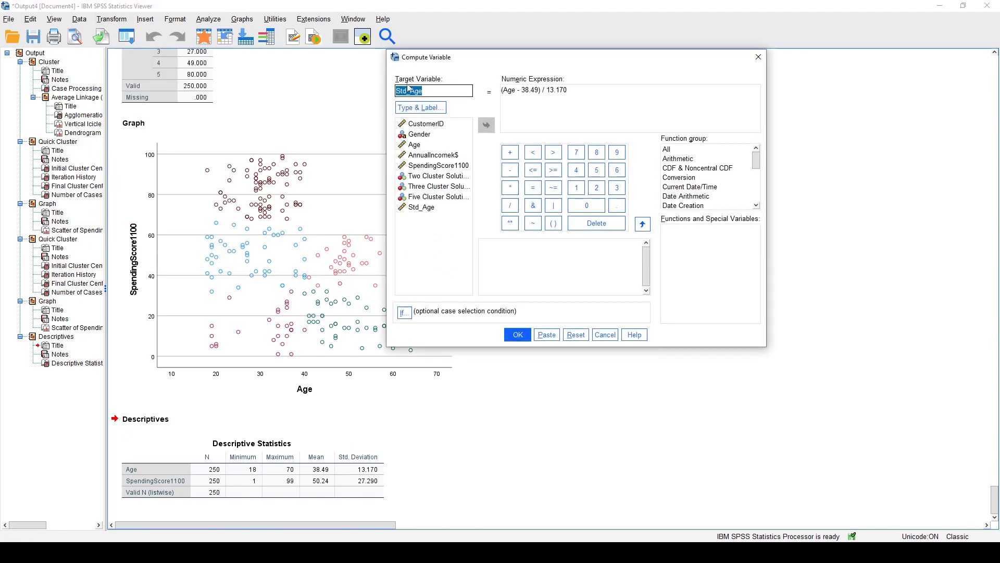
{"action": "left_click_drag", "start_coordinate": [440, 89], "coordinate": [413, 93]}
{"action": "type", "text": "Spend"}
Clear the old Age-based numeric expression from the Std_Spend computation.
{"action": "left_click", "coordinate": [560, 90]}
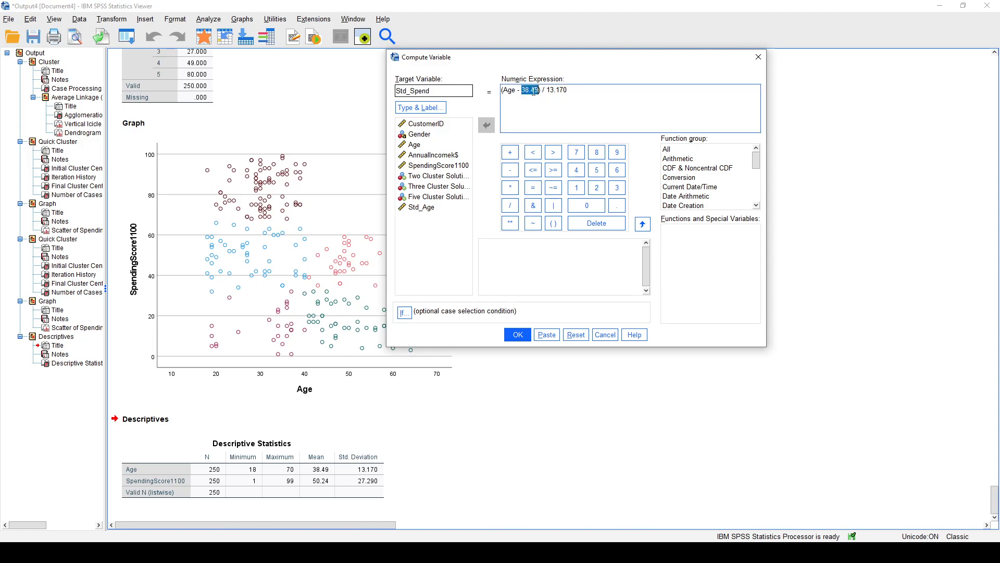
{"action": "double_click", "coordinate": [561, 89]}
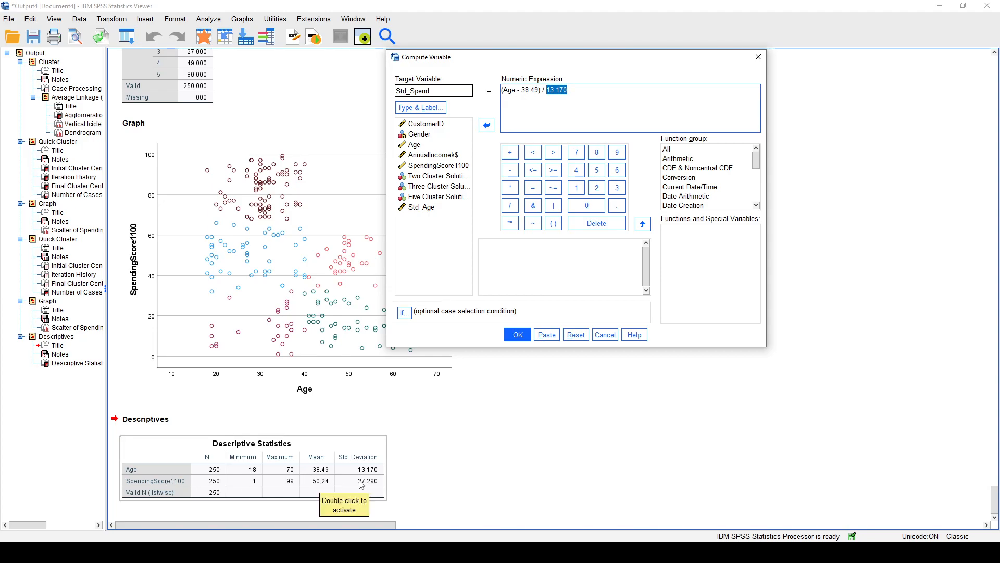
{"action": "left_click", "coordinate": [581, 91]}
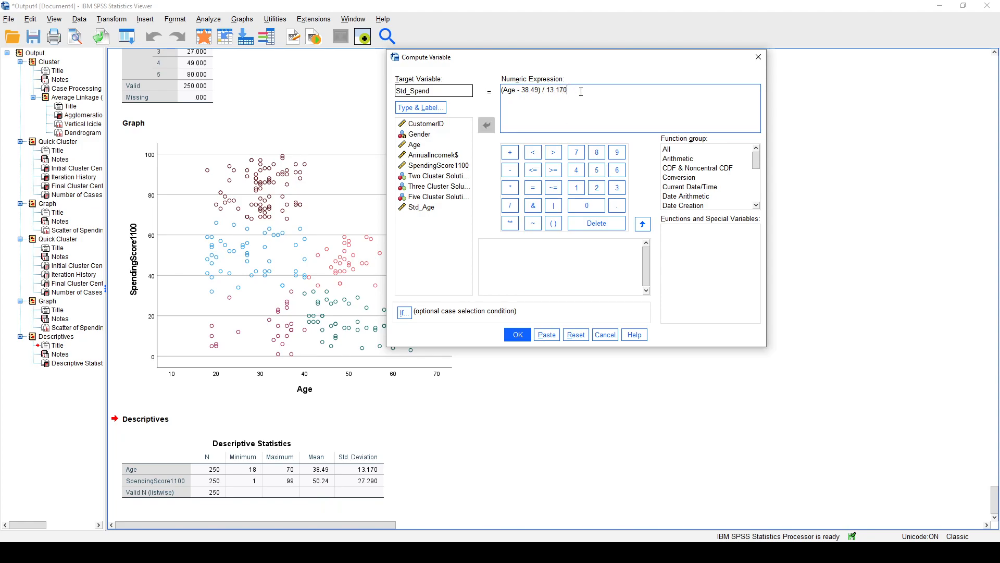
{"action": "key", "text": "ctrl+a"}
{"action": "key", "text": "Delete"}
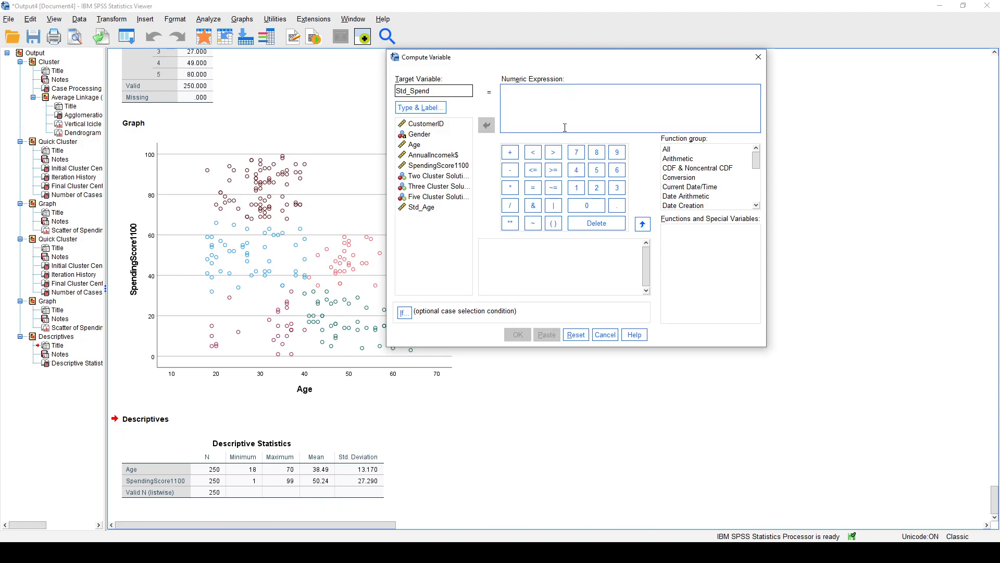
Enter SpendingScore1100 - 50.24 / 27.29 as the numeric expression for Std_Spend.
{"action": "left_click", "coordinate": [437, 165]}
{"action": "left_click", "coordinate": [487, 125]}
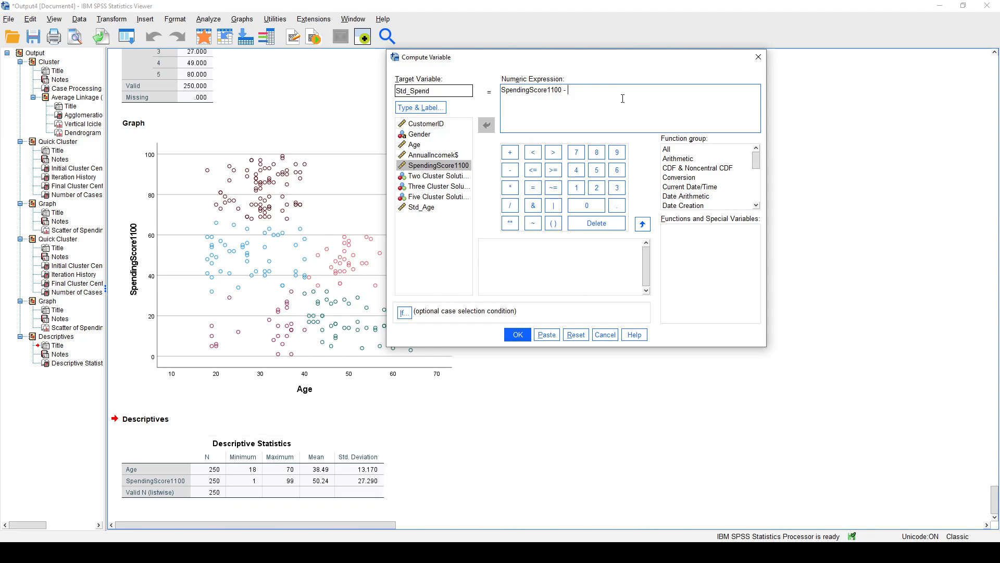
{"action": "type", "text": "50"}
{"action": "type", "text": "29"}
Add parentheses around the subtraction so the Std_Spend expression reads (SpendingScore1100 - 50.24) / 27.29.
{"action": "left_click_drag", "start_coordinate": [585, 89], "coordinate": [501, 90]}
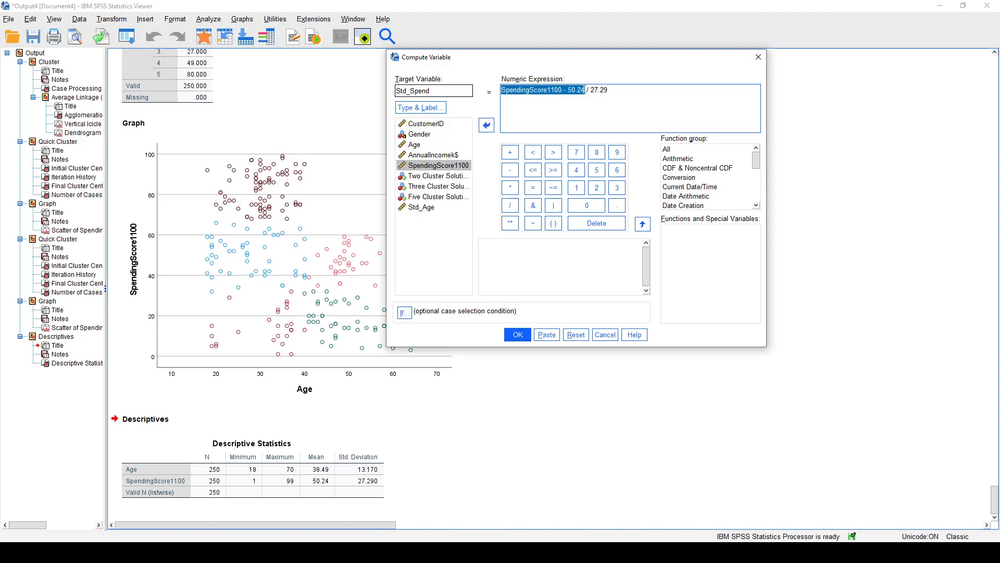
{"action": "left_click", "coordinate": [584, 90]}
{"action": "type", "text": ")"}
{"action": "type", "text": "("}
Check the numerator and divisor of the Std_Spend expression and run the computation.
{"action": "left_click_drag", "start_coordinate": [591, 90], "coordinate": [501, 90]}
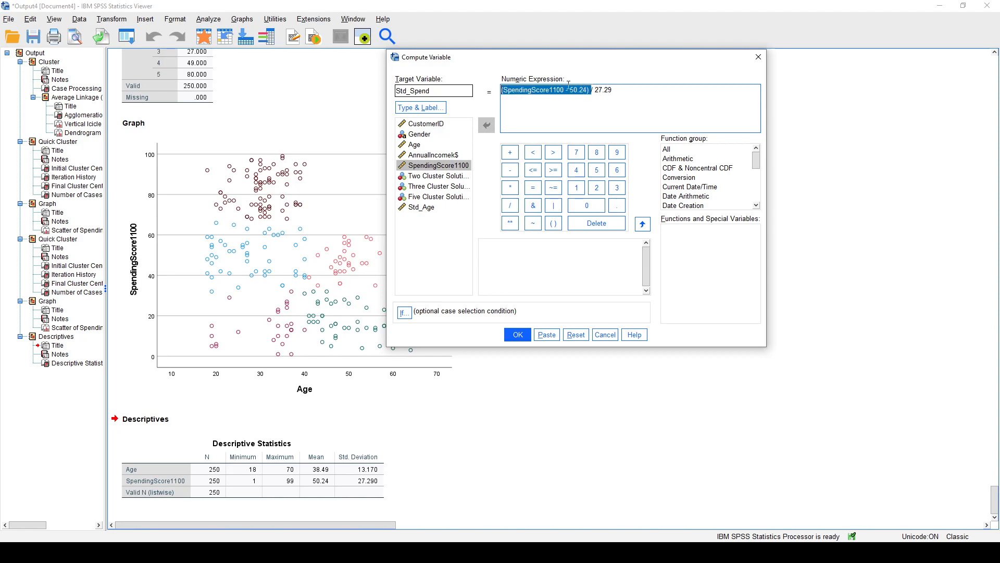
{"action": "left_click", "coordinate": [590, 91]}
{"action": "left_click_drag", "start_coordinate": [591, 90], "coordinate": [614, 91]}
{"action": "left_click", "coordinate": [615, 92]}
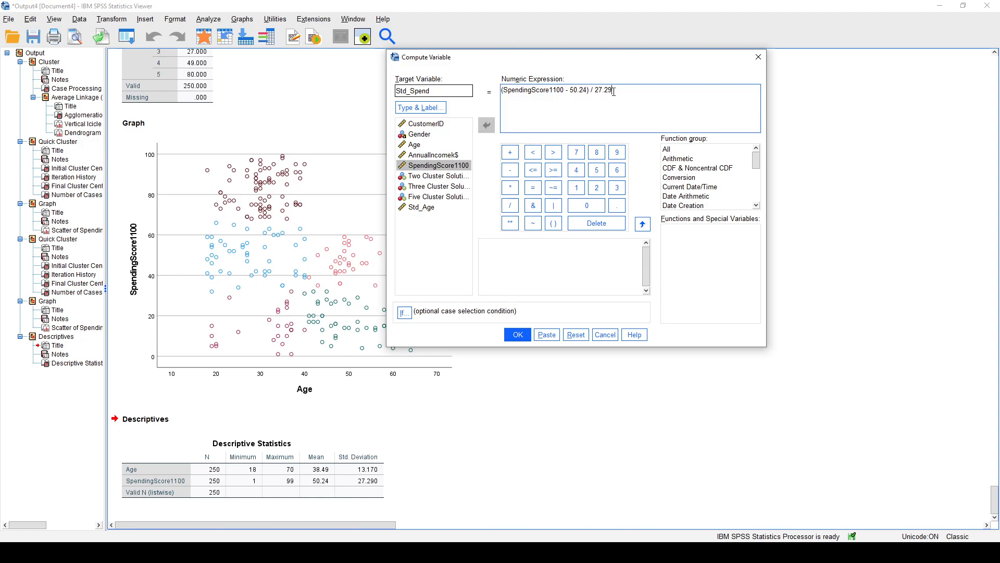
{"action": "left_click", "coordinate": [517, 335]}
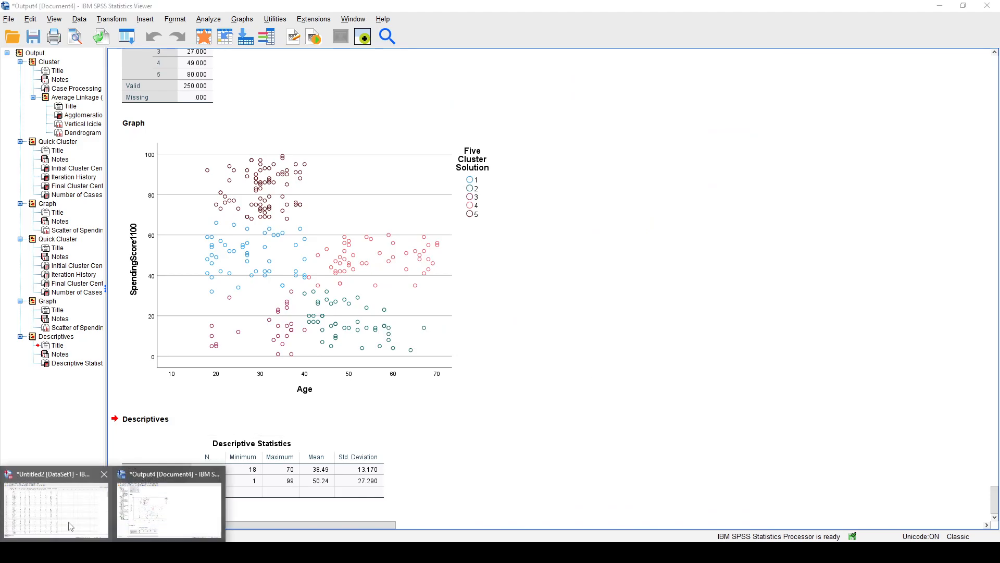
Inspect the Std_Age and Std_Spend variables and their values in the Data Editor.
{"action": "left_click", "coordinate": [59, 513]}
{"action": "left_click", "coordinate": [502, 84]}
{"action": "left_click", "coordinate": [433, 84]}
{"action": "left_click", "coordinate": [494, 121]}
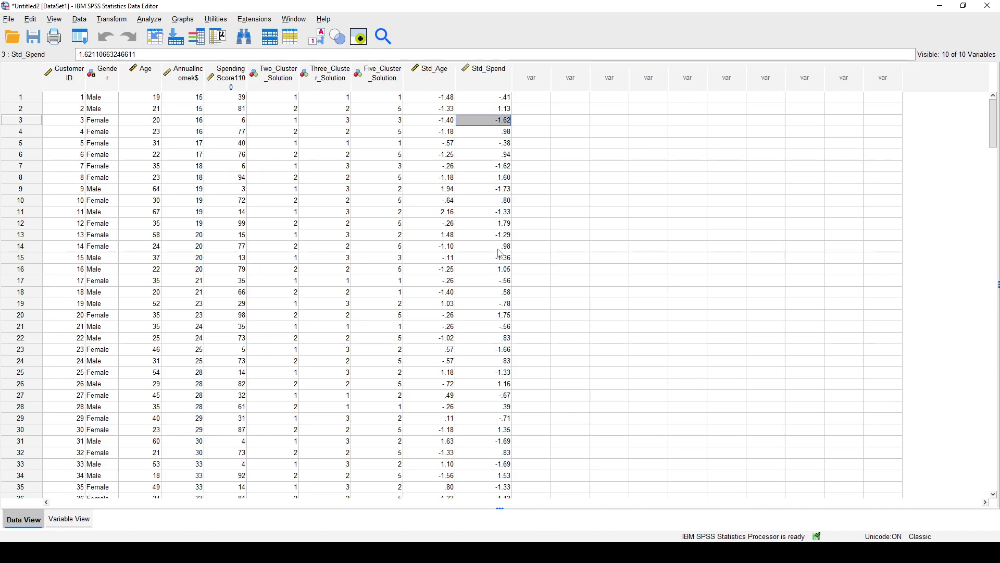
{"action": "left_click", "coordinate": [482, 170]}
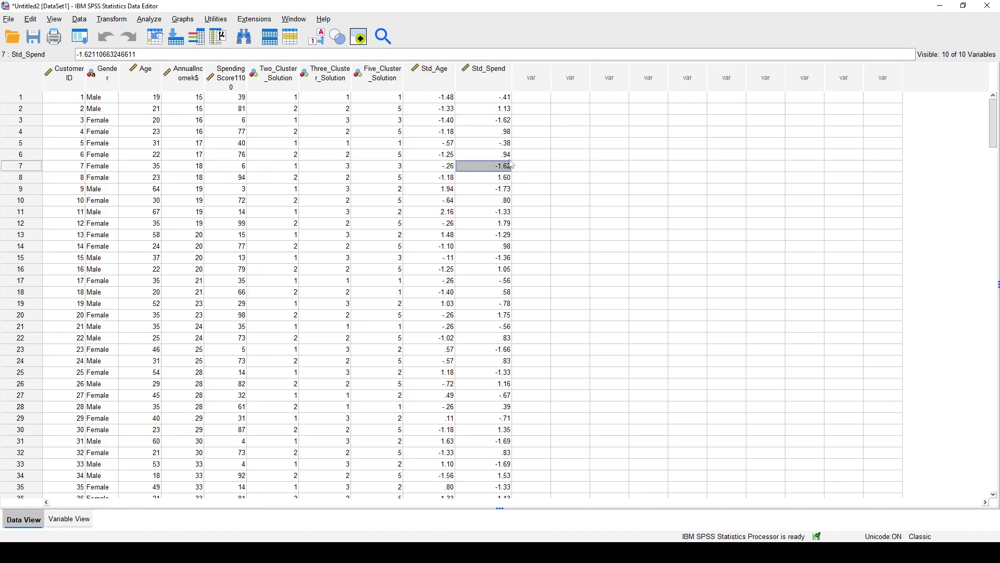
Open a K-Means Cluster analysis and replace Age and SpendingScore1100 with Std_Age and Std_Spend as its variables.
{"action": "left_click", "coordinate": [149, 21]}
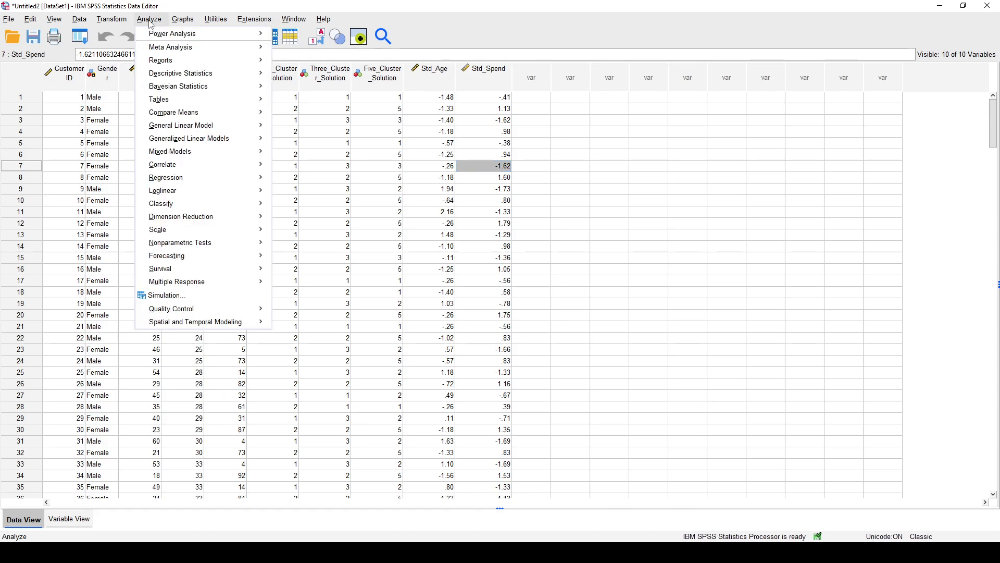
{"action": "mouse_move", "coordinate": [206, 204]}
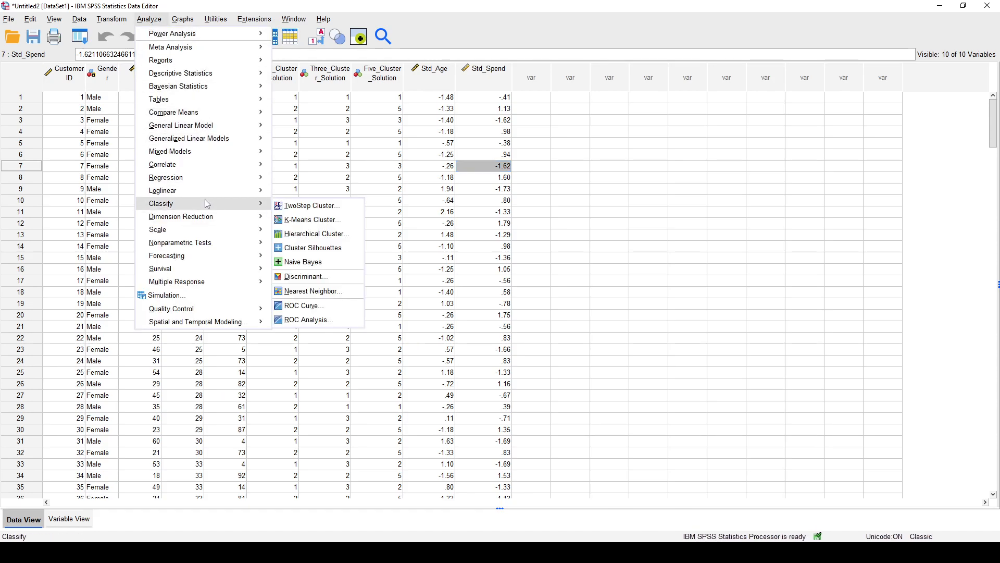
{"action": "left_click", "coordinate": [331, 220]}
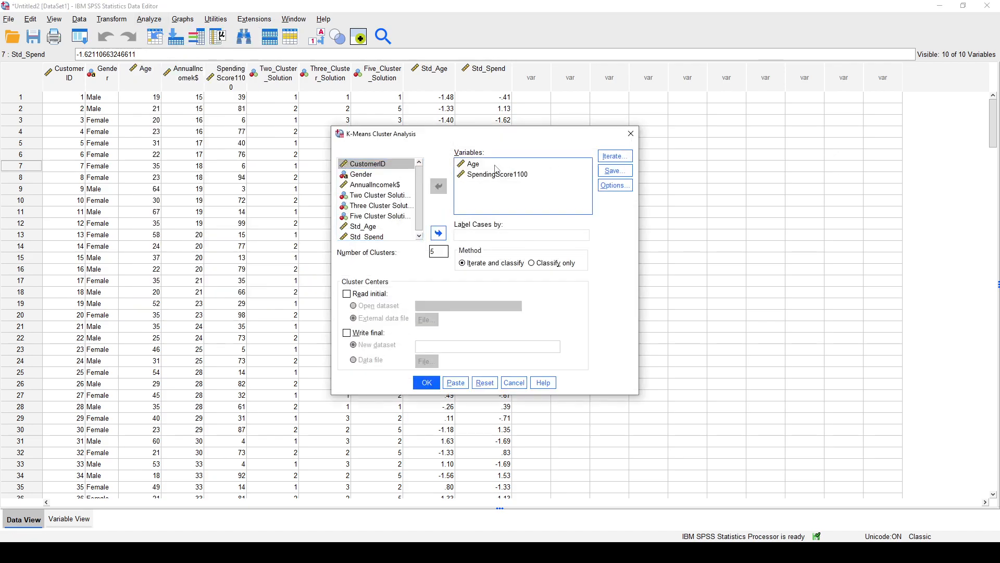
{"action": "left_click", "coordinate": [474, 163]}
{"action": "left_click", "coordinate": [497, 175], "text": "shift"}
{"action": "left_click", "coordinate": [436, 187]}
{"action": "scroll", "coordinate": [391, 229], "scroll_direction": "down", "scroll_amount": 1}
{"action": "left_click", "coordinate": [393, 225]}
{"action": "left_click", "coordinate": [390, 235], "text": "shift"}
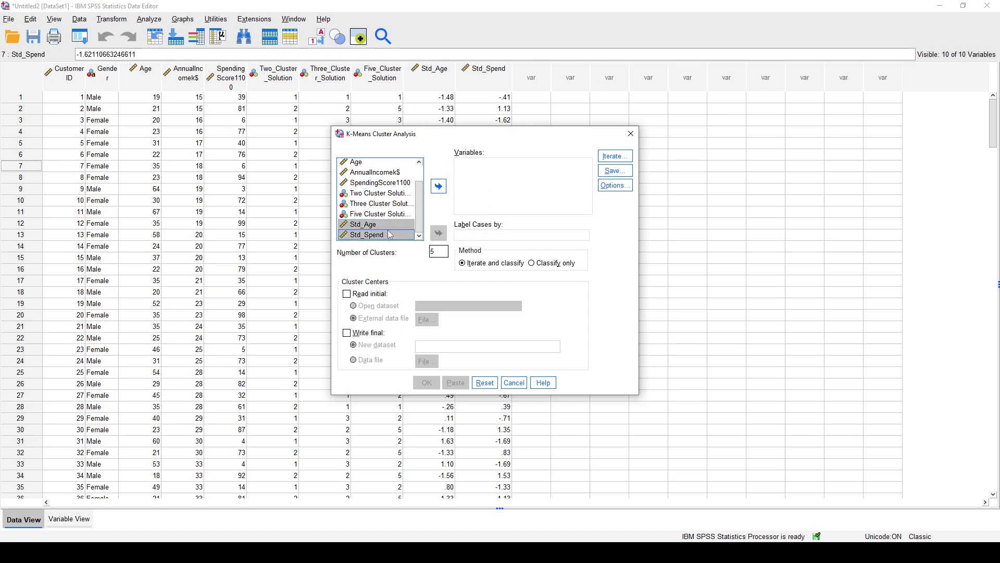
{"action": "left_click", "coordinate": [439, 186]}
Set the number of clusters to 2 and run the K-Means analysis, keeping the existing save settings.
{"action": "double_click", "coordinate": [439, 252]}
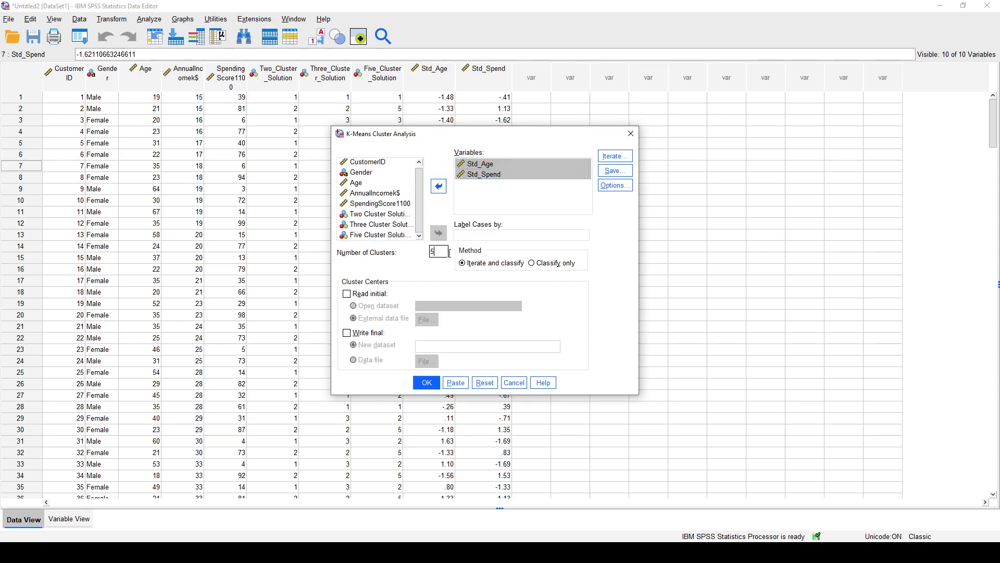
{"action": "type", "text": "2"}
{"action": "left_click", "coordinate": [615, 170]}
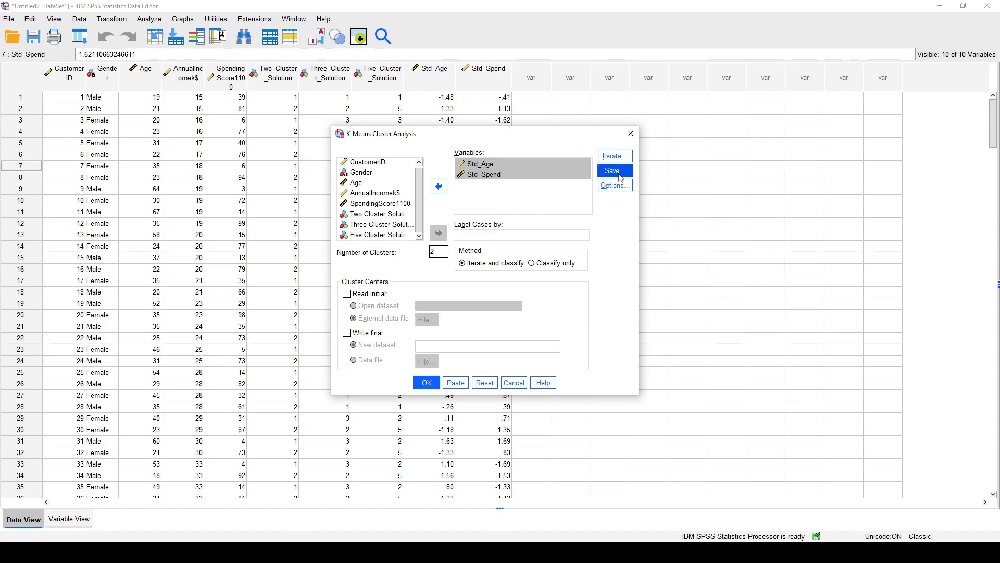
{"action": "left_click", "coordinate": [464, 295]}
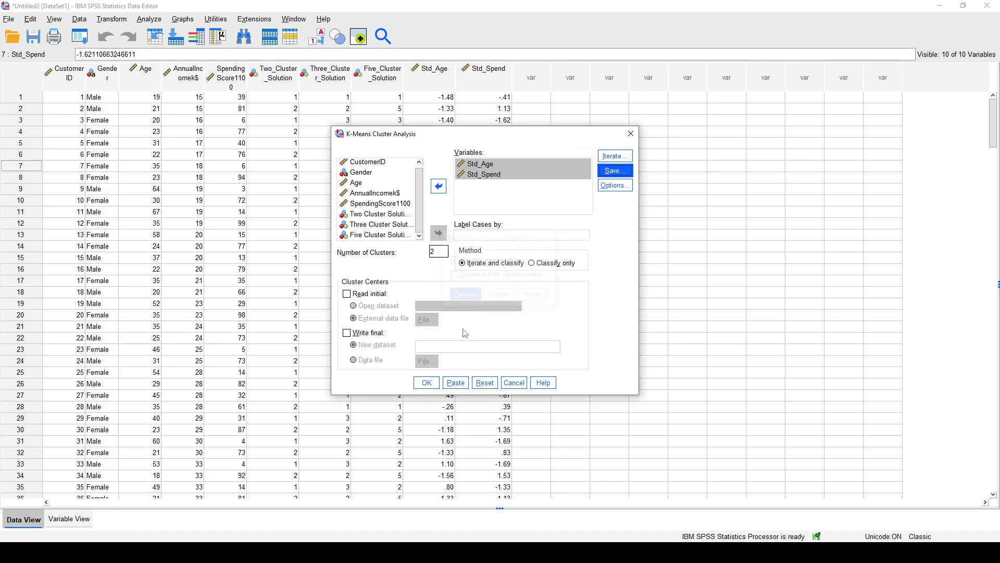
{"action": "left_click", "coordinate": [426, 383]}
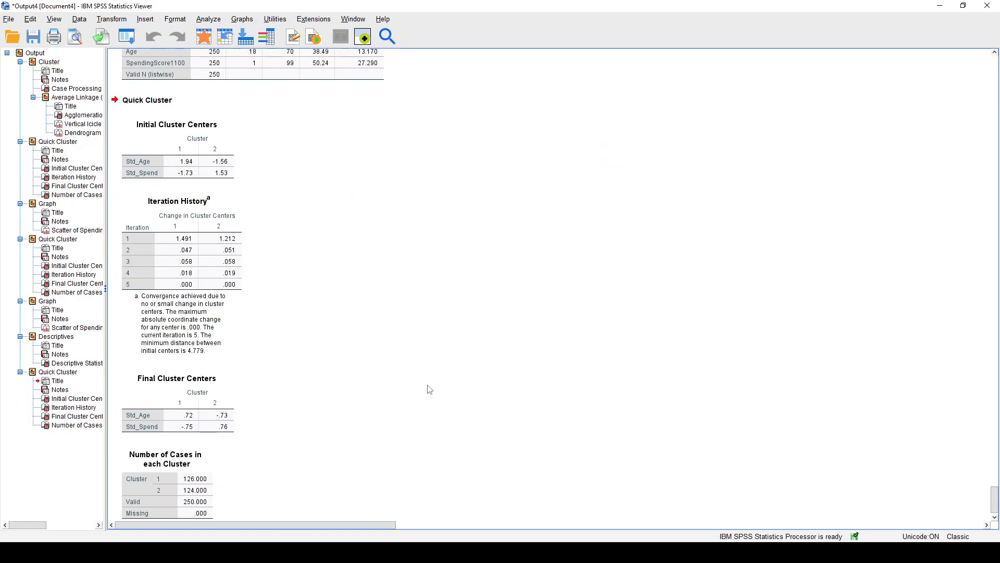
Review the standardized two-cluster output tables and the newly saved cluster membership column in the Data Editor.
{"action": "scroll", "coordinate": [419, 218], "scroll_direction": "down", "scroll_amount": 1}
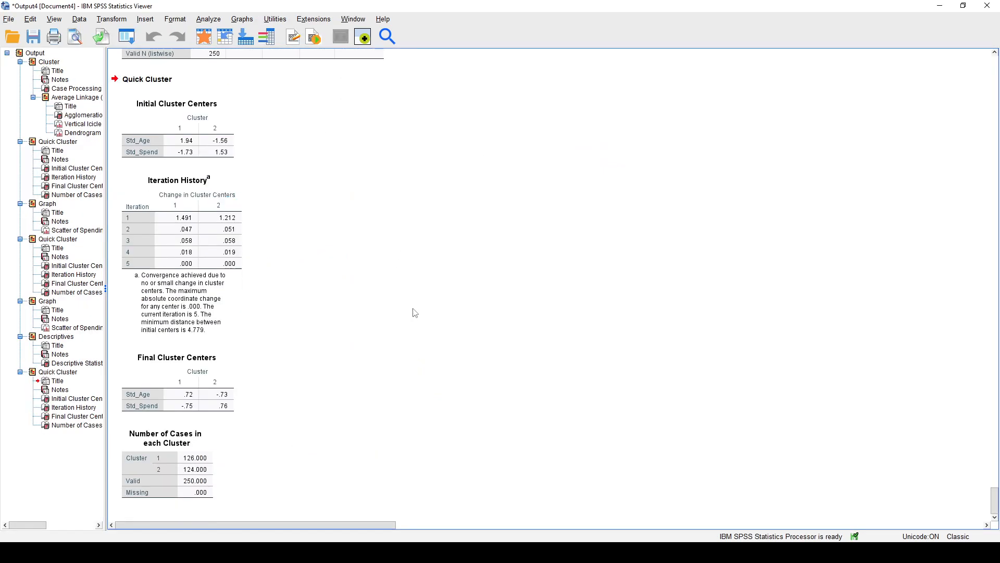
{"action": "scroll", "coordinate": [312, 277], "scroll_direction": "up", "scroll_amount": 4}
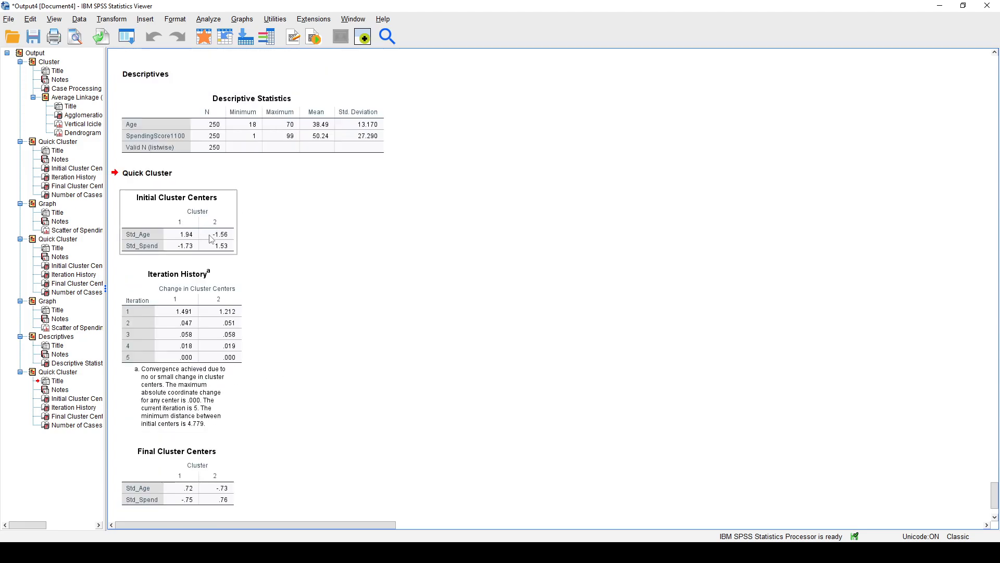
{"action": "scroll", "coordinate": [208, 237], "scroll_direction": "down", "scroll_amount": 4}
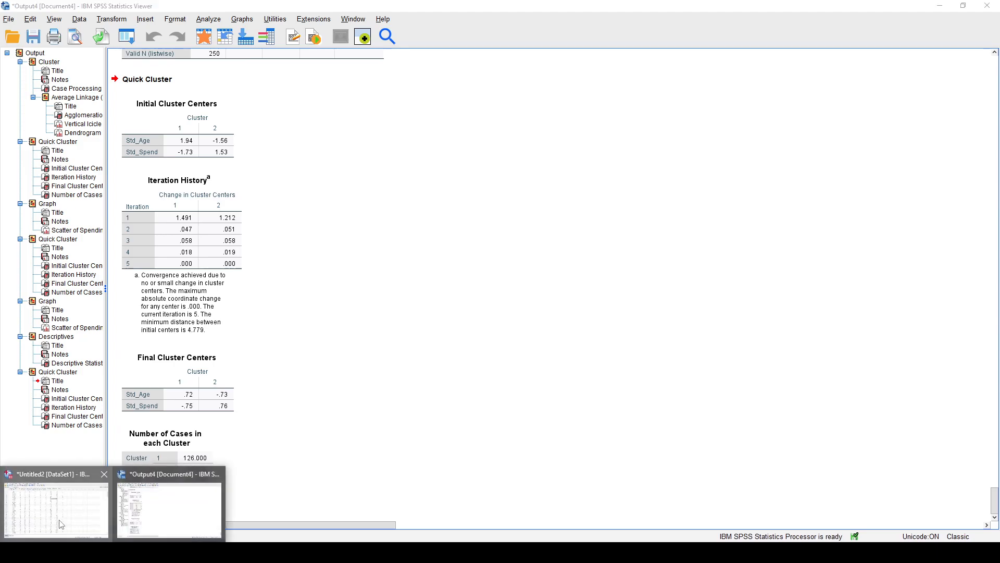
{"action": "left_click", "coordinate": [61, 522]}
{"action": "left_click", "coordinate": [556, 79]}
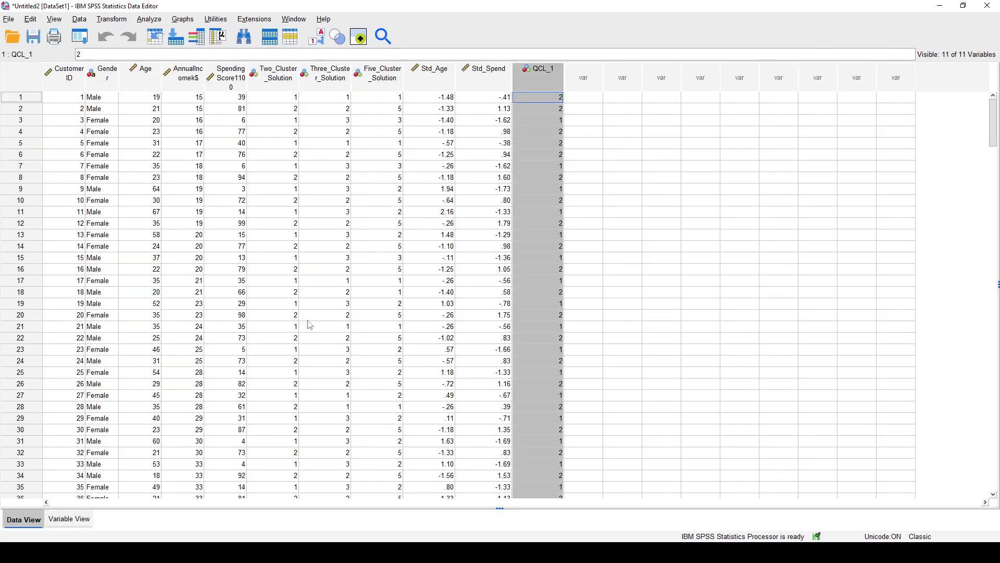
Rename the QCL_1 variable as Std_Two_Cluster_Solution.
{"action": "left_click", "coordinate": [69, 519]}
{"action": "double_click", "coordinate": [81, 179]}
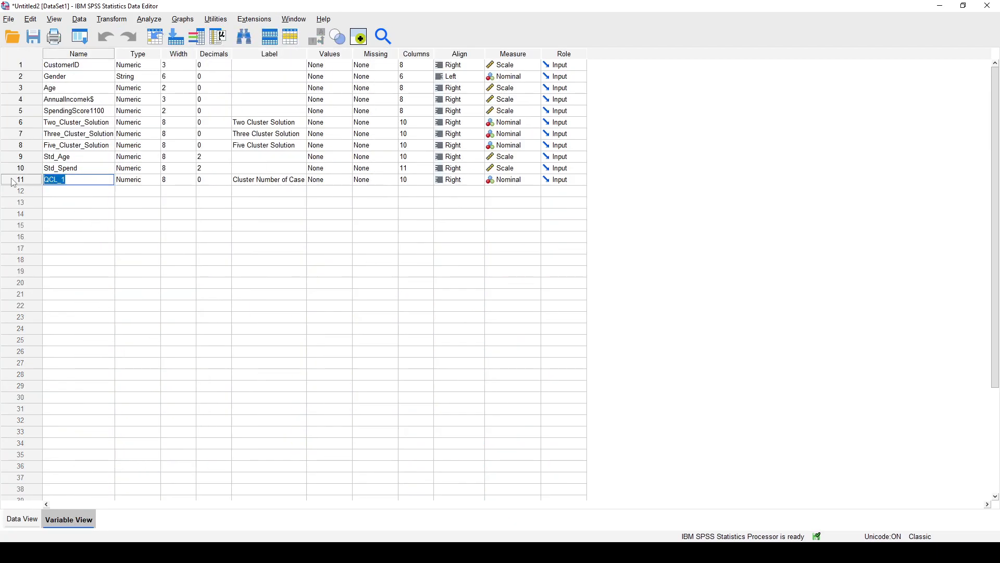
{"action": "type", "text": "Std_Two_Cluster_Solution"}
Set the label of Std_Two_Cluster_Solution to Standardized Two Cluster Solution.
{"action": "left_click", "coordinate": [287, 180]}
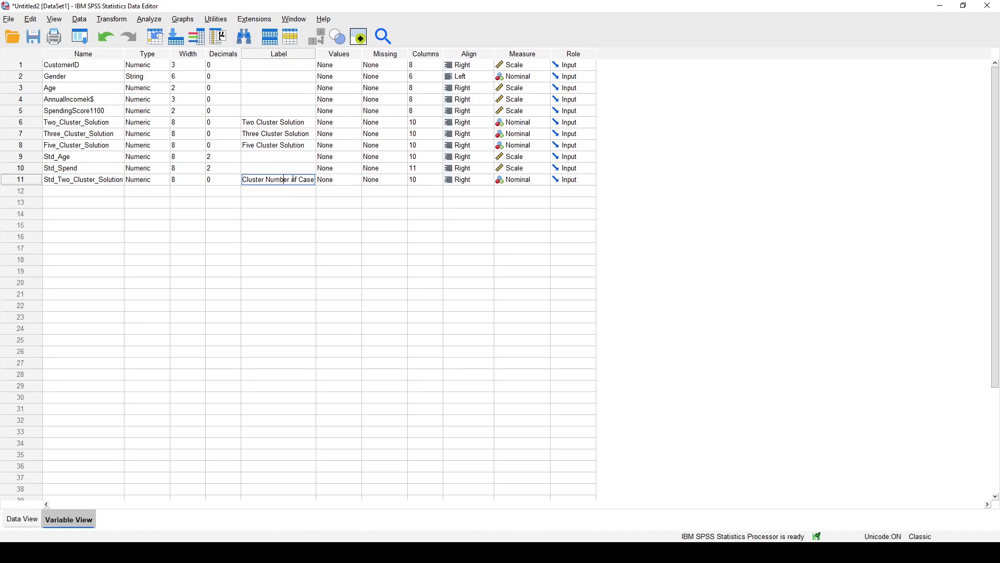
{"action": "type", "text": "Standardized Two Cluster Solution"}
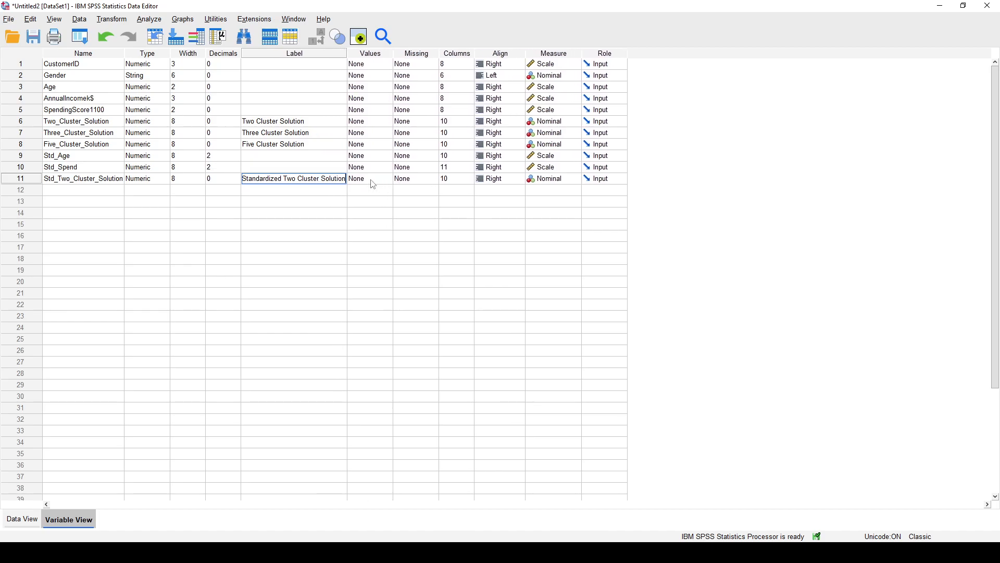
{"action": "left_click", "coordinate": [313, 246]}
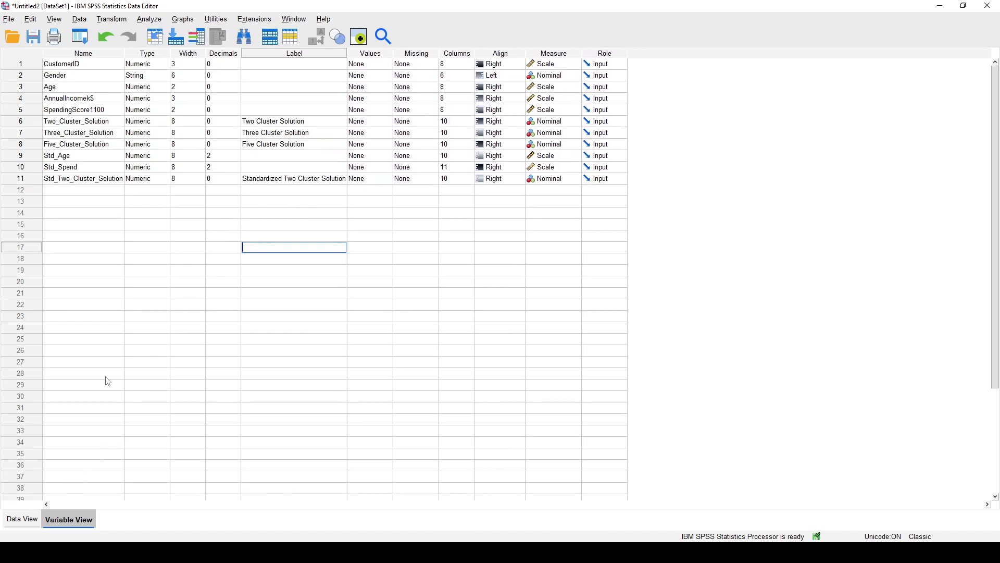
Start a Simple Scatterplot from the data and remove SpendingScore1100, Age and Five Cluster Solution from its axes and markers.
{"action": "left_click", "coordinate": [22, 519]}
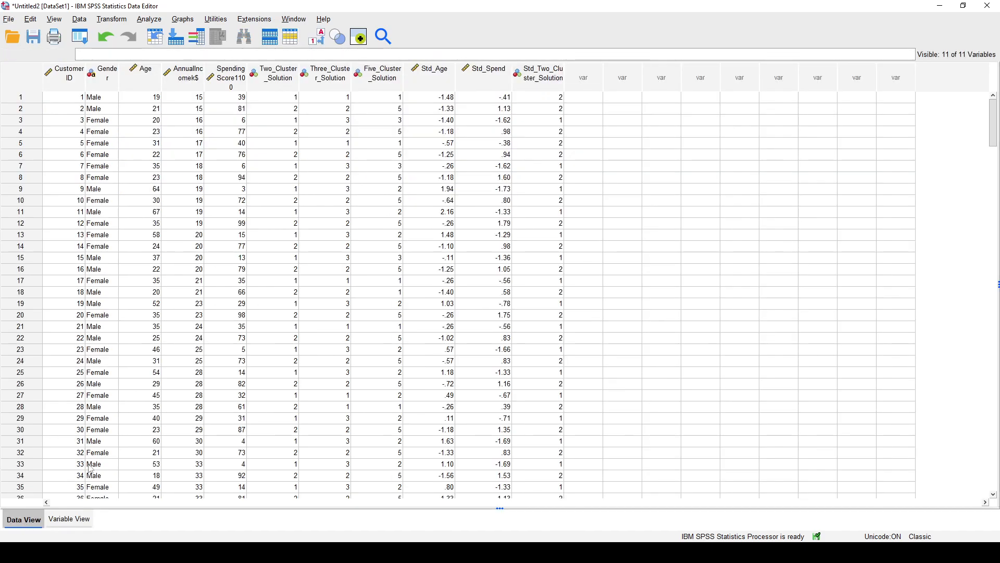
{"action": "left_click", "coordinate": [184, 20]}
{"action": "mouse_move", "coordinate": [270, 119]}
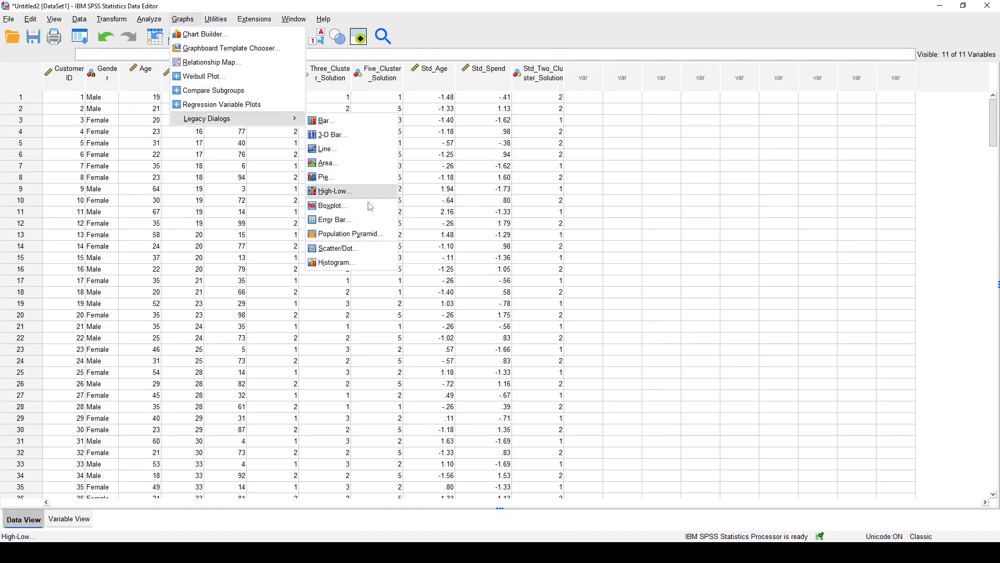
{"action": "left_click", "coordinate": [337, 249]}
{"action": "left_click", "coordinate": [470, 307]}
{"action": "left_click", "coordinate": [548, 147]}
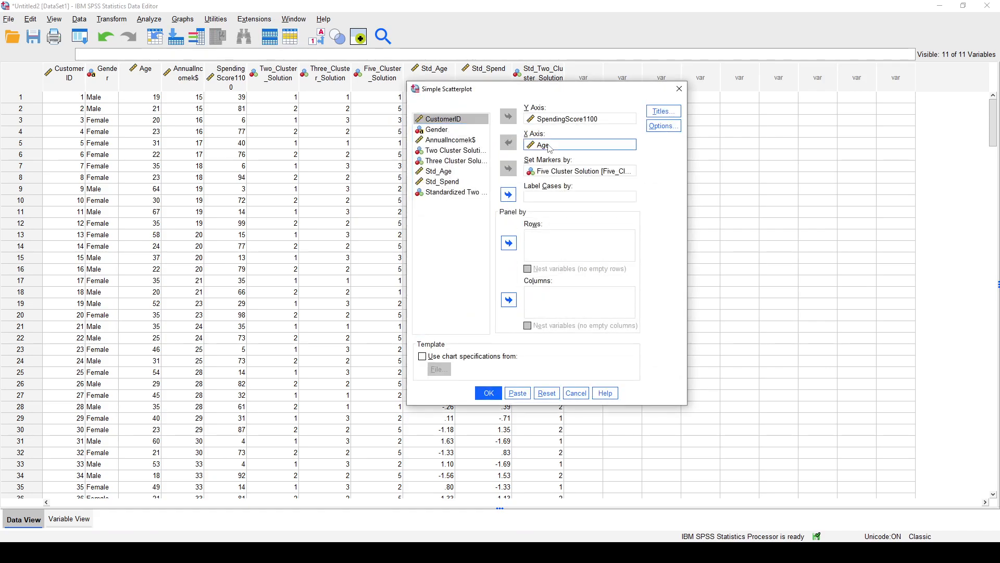
{"action": "left_click", "coordinate": [559, 174]}
{"action": "left_click", "coordinate": [551, 118]}
{"action": "left_click", "coordinate": [508, 116]}
{"action": "left_click", "coordinate": [555, 148]}
{"action": "left_click", "coordinate": [508, 142]}
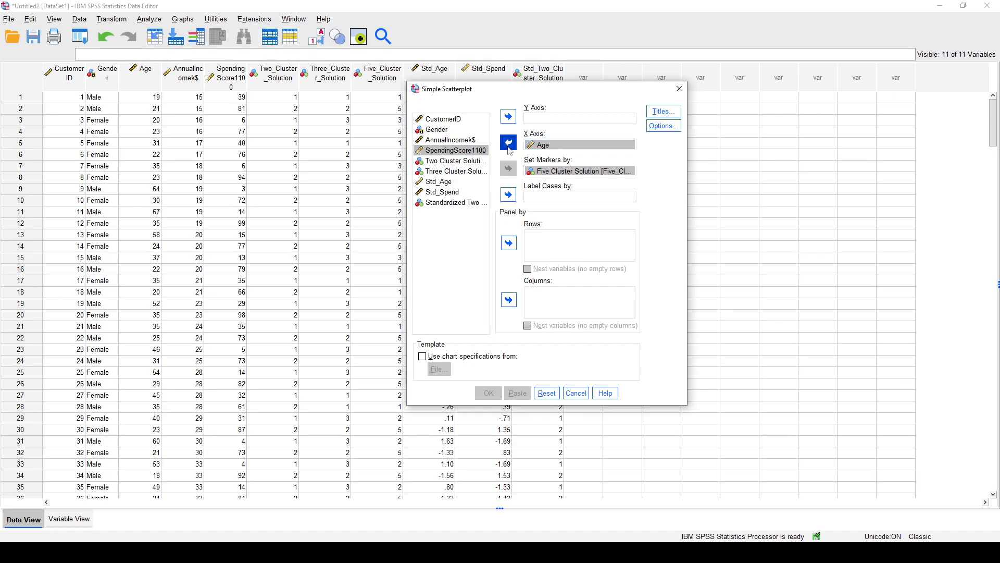
{"action": "left_click", "coordinate": [560, 171]}
{"action": "left_click", "coordinate": [508, 168]}
Assign Std_Age to the X axis, Std_Spend to the Y axis and Standardized Two Cluster Solution as the scatterplot markers.
{"action": "left_click", "coordinate": [453, 203]}
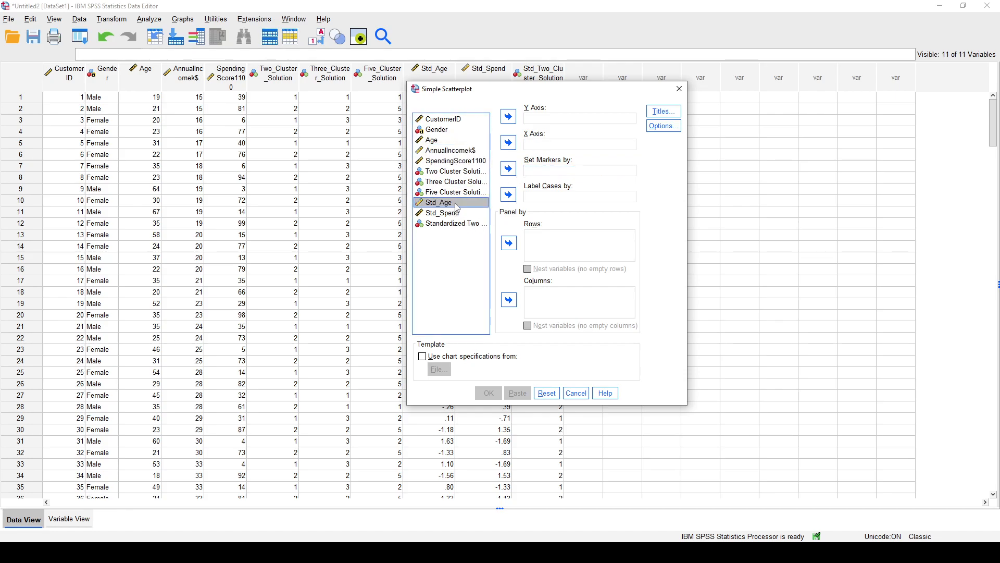
{"action": "left_click", "coordinate": [509, 143]}
{"action": "left_click", "coordinate": [453, 204]}
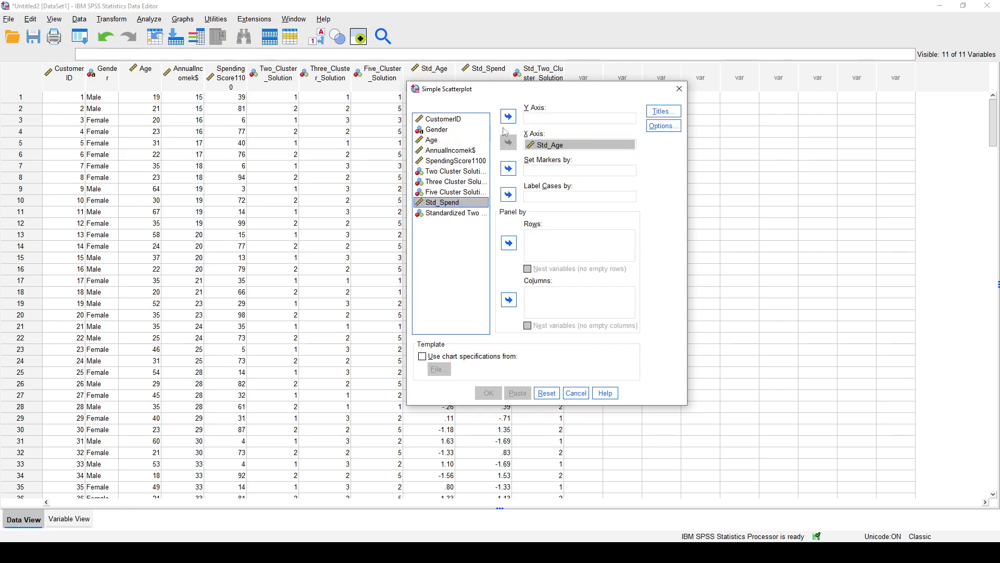
{"action": "left_click", "coordinate": [508, 116]}
{"action": "left_click", "coordinate": [452, 203]}
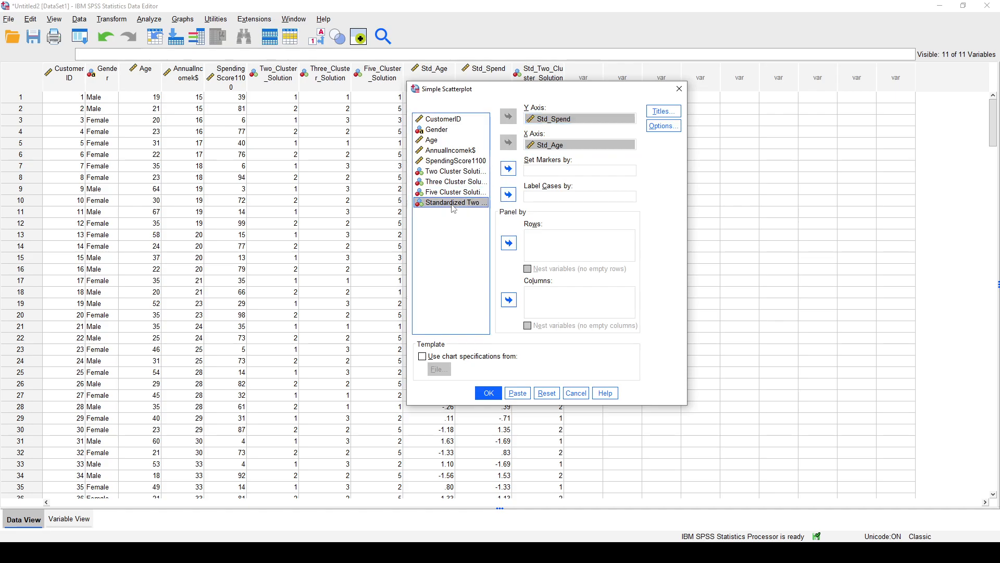
{"action": "left_click", "coordinate": [508, 168]}
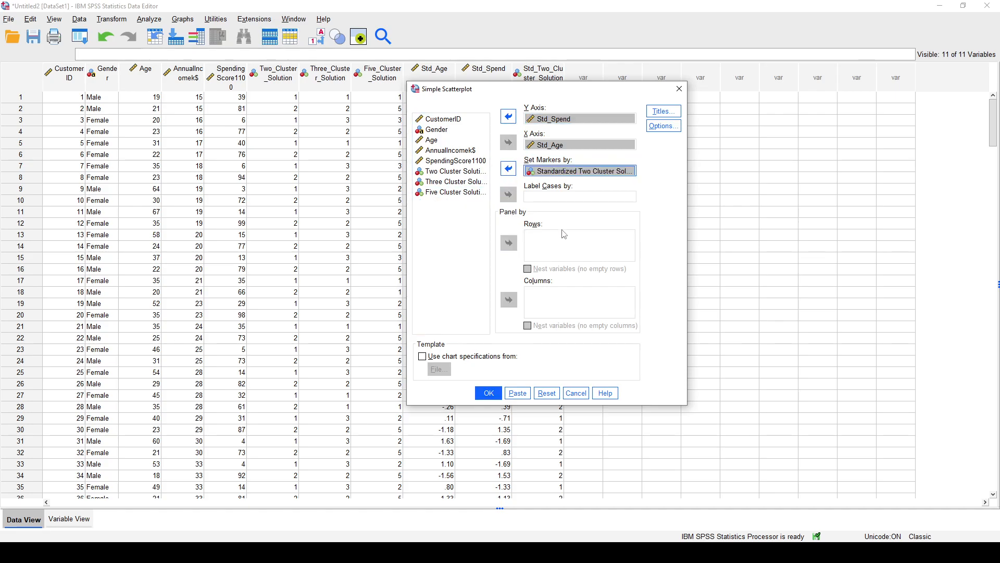
Generate the scatterplot of Std_Spend against Std_Age marked by Standardized Two Cluster Solution.
{"action": "left_click", "coordinate": [488, 392]}
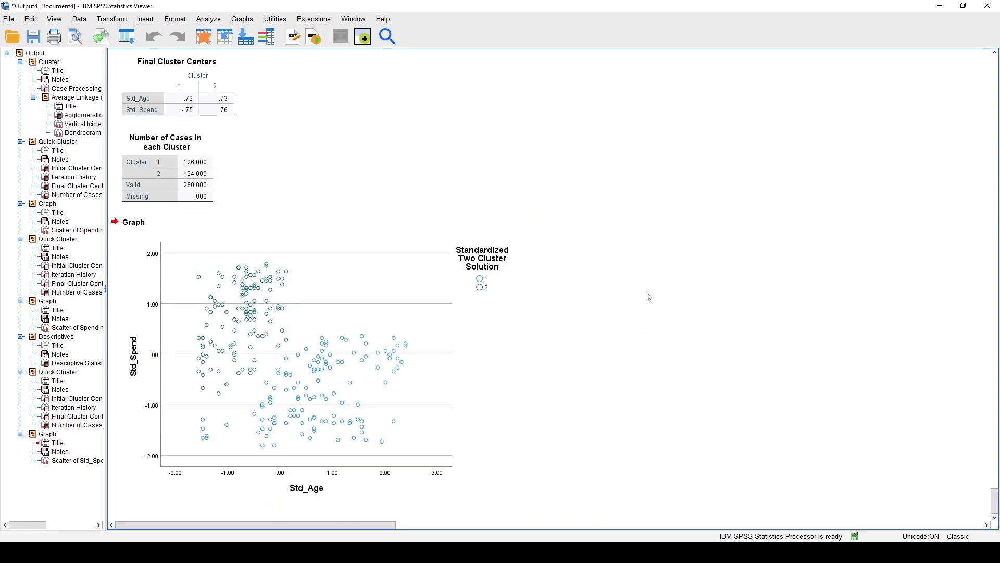
{"action": "left_click", "coordinate": [377, 264]}
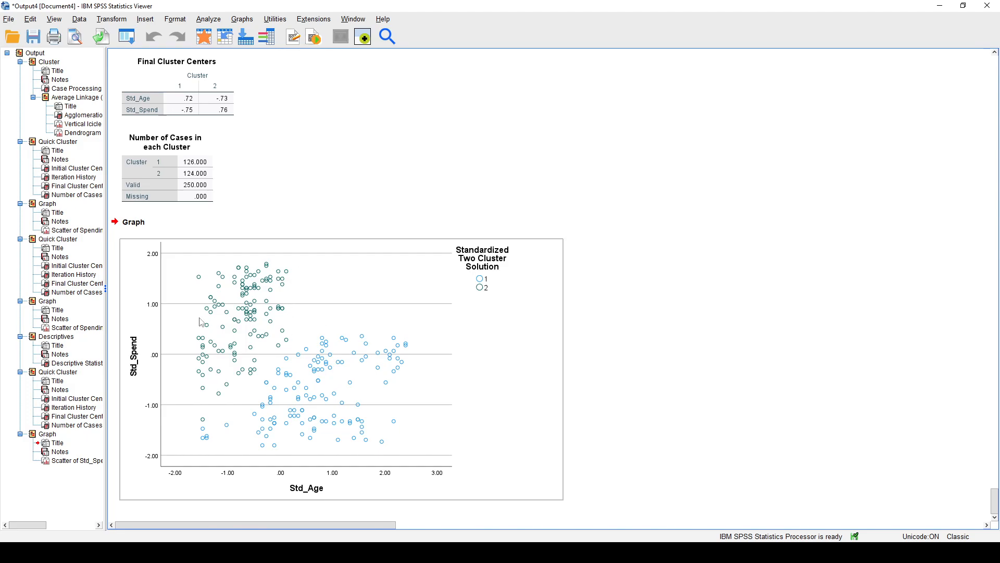
Start another Simple Scatterplot and remove Std_Age from the X axis and Std_Spend from the Y axis.
{"action": "left_click", "coordinate": [241, 19]}
{"action": "mouse_move", "coordinate": [320, 119]}
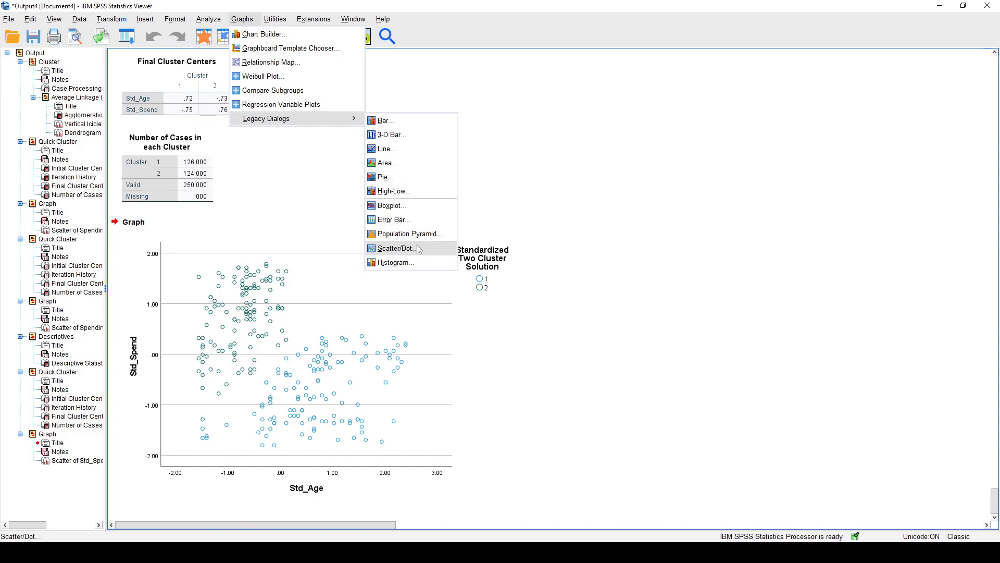
{"action": "left_click", "coordinate": [396, 249]}
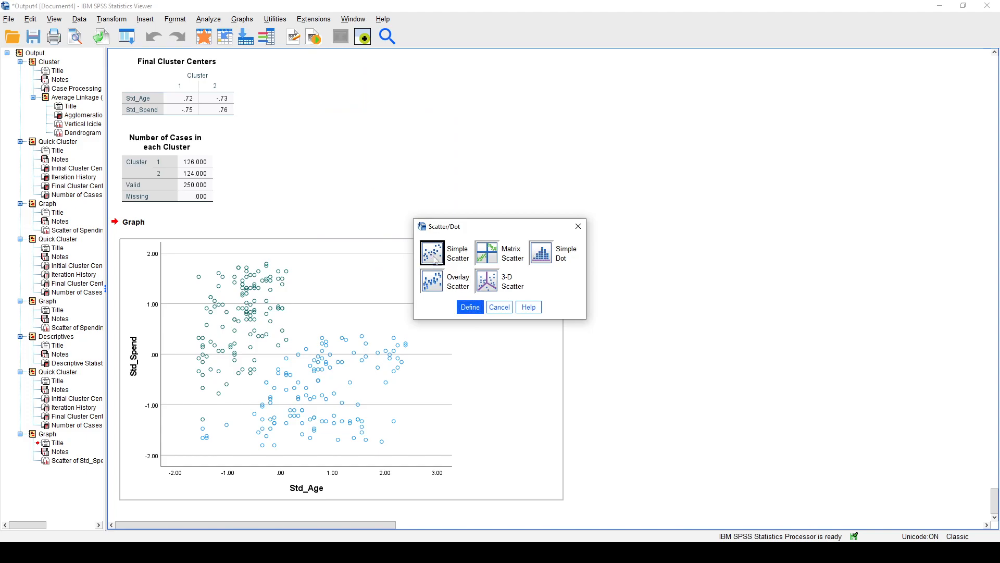
{"action": "left_click", "coordinate": [470, 306]}
{"action": "left_click", "coordinate": [548, 145]}
{"action": "left_click", "coordinate": [508, 142]}
{"action": "left_click", "coordinate": [551, 118]}
{"action": "left_click", "coordinate": [513, 118]}
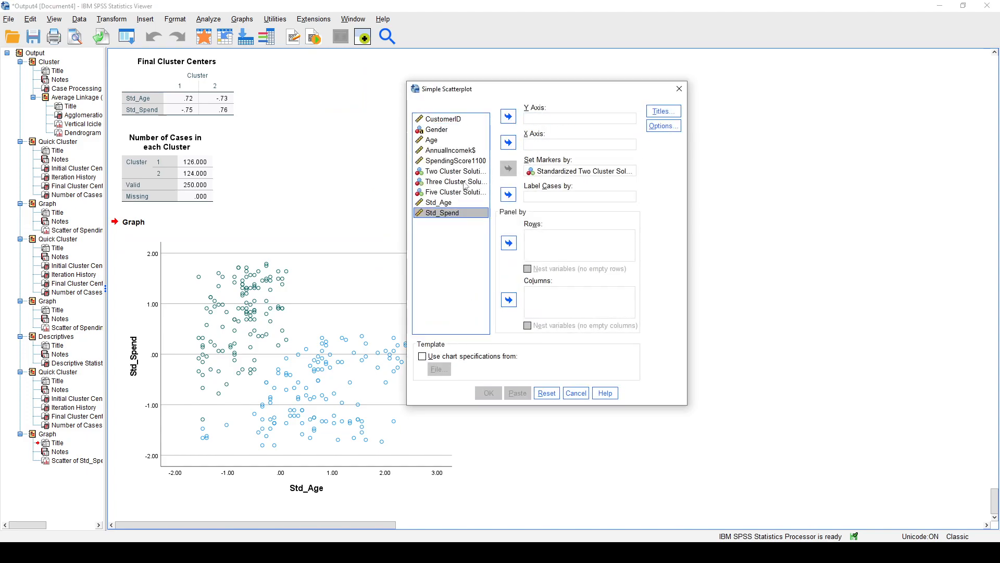
Assign Age to the X axis and SpendingScore1100 to the Y axis of the scatterplot.
{"action": "left_click", "coordinate": [449, 140]}
{"action": "left_click", "coordinate": [506, 144]}
{"action": "left_click", "coordinate": [456, 150]}
{"action": "left_click", "coordinate": [508, 115]}
Replace the Standardized Two Cluster Solution markers with Two Cluster Solution and generate the scatterplot.
{"action": "left_click", "coordinate": [527, 171]}
{"action": "left_click", "coordinate": [508, 168]}
{"action": "left_click", "coordinate": [466, 151]}
{"action": "left_click", "coordinate": [508, 169]}
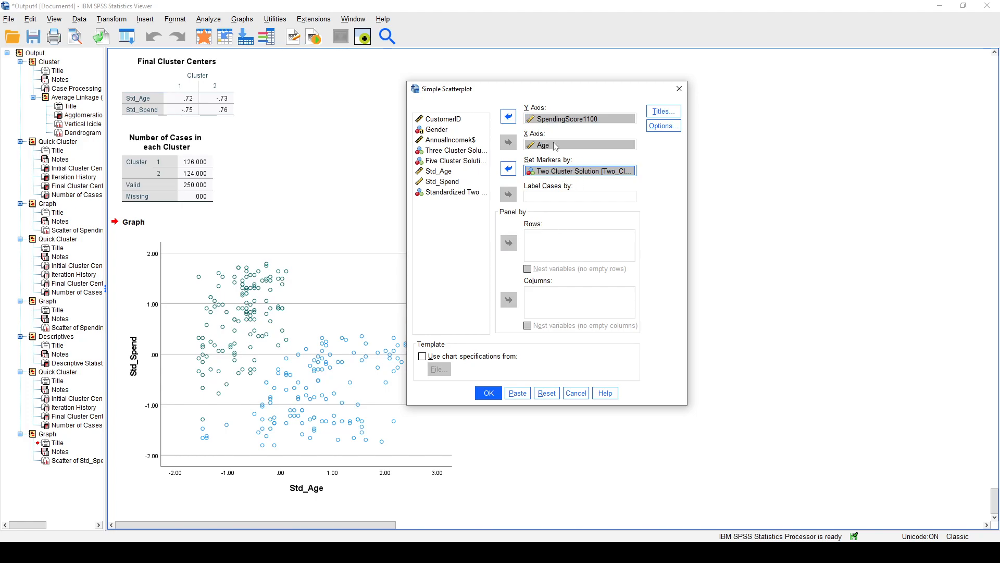
{"action": "left_click", "coordinate": [489, 392]}
Compare the cluster assignments in the standardized two-cluster scatterplot with those in the original-variable two-cluster scatterplot.
{"action": "left_click", "coordinate": [436, 329]}
{"action": "scroll", "coordinate": [568, 313], "scroll_direction": "up", "scroll_amount": 3}
{"action": "left_click", "coordinate": [515, 229]}
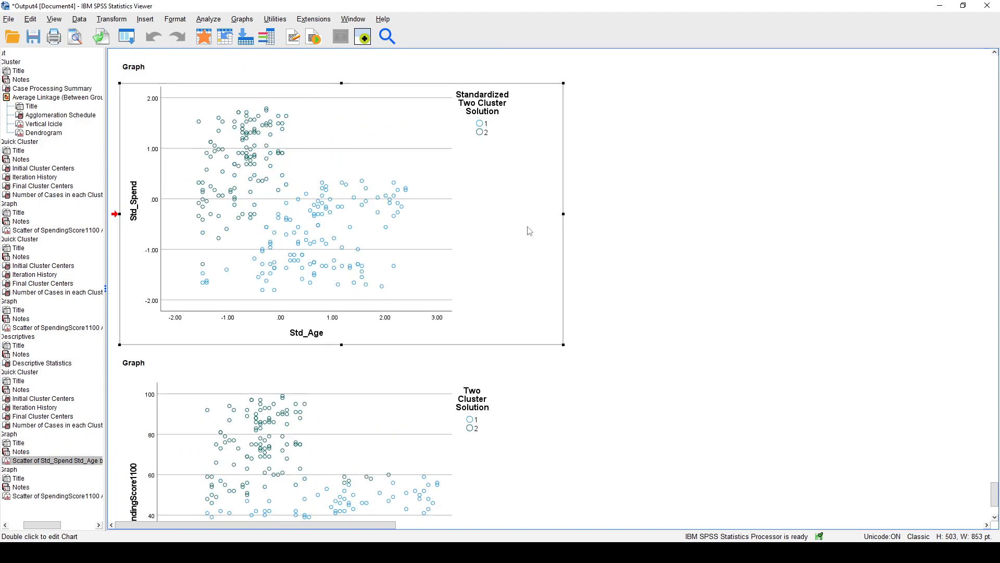
{"action": "scroll", "coordinate": [589, 236], "scroll_direction": "down", "scroll_amount": 2}
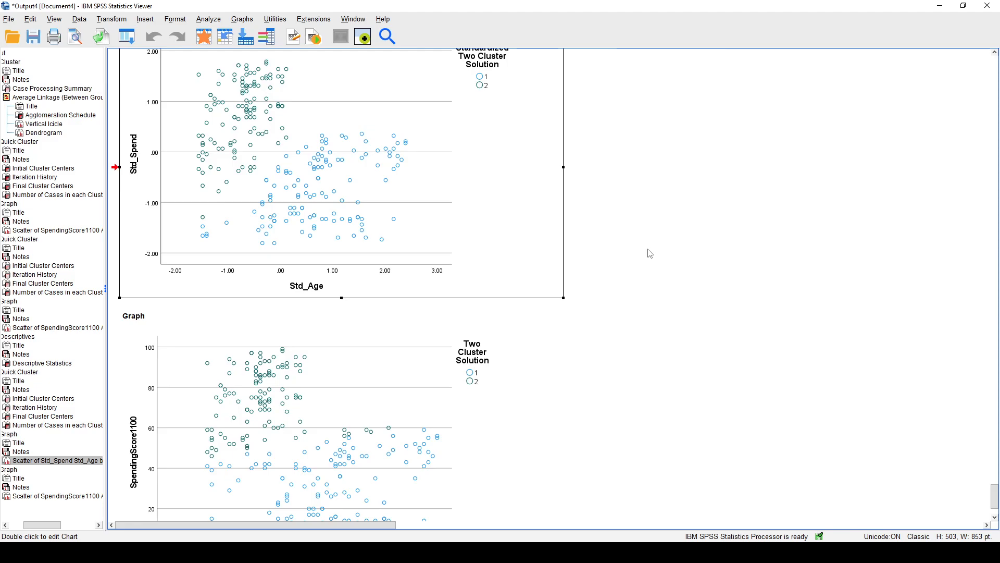
{"action": "scroll", "coordinate": [650, 251], "scroll_direction": "down", "scroll_amount": 2}
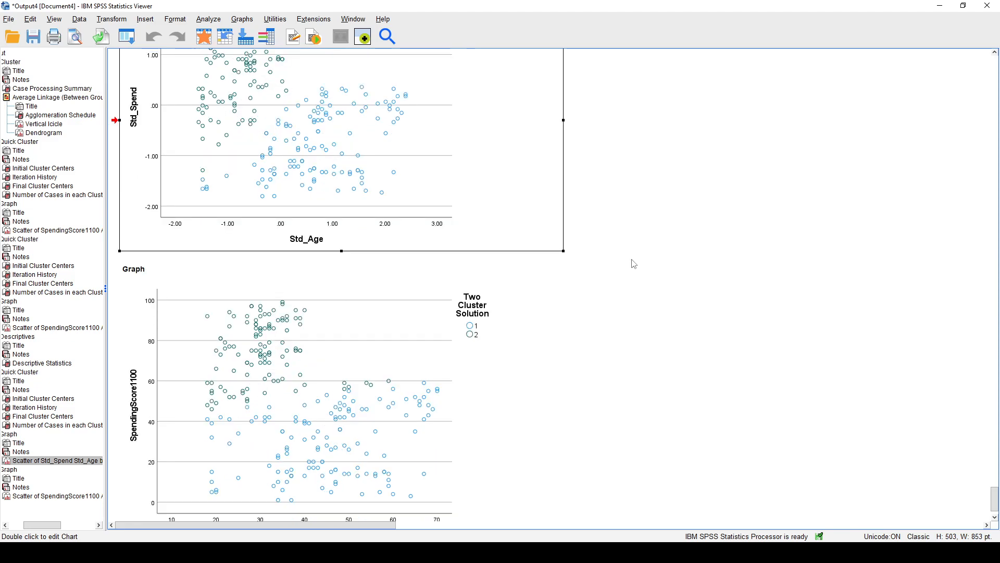
{"action": "left_click", "coordinate": [373, 421]}
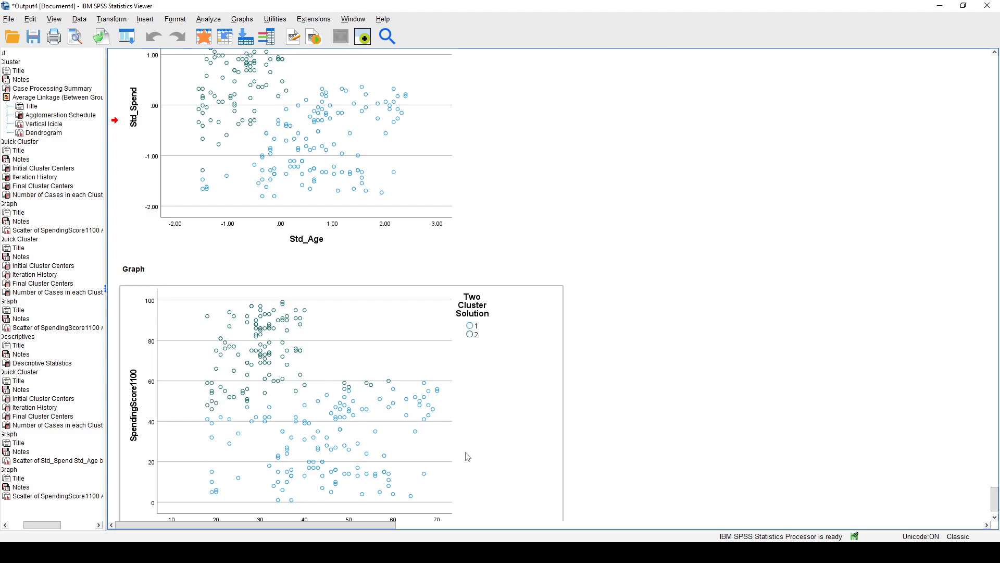
{"action": "scroll", "coordinate": [467, 457], "scroll_direction": "down", "scroll_amount": 2}
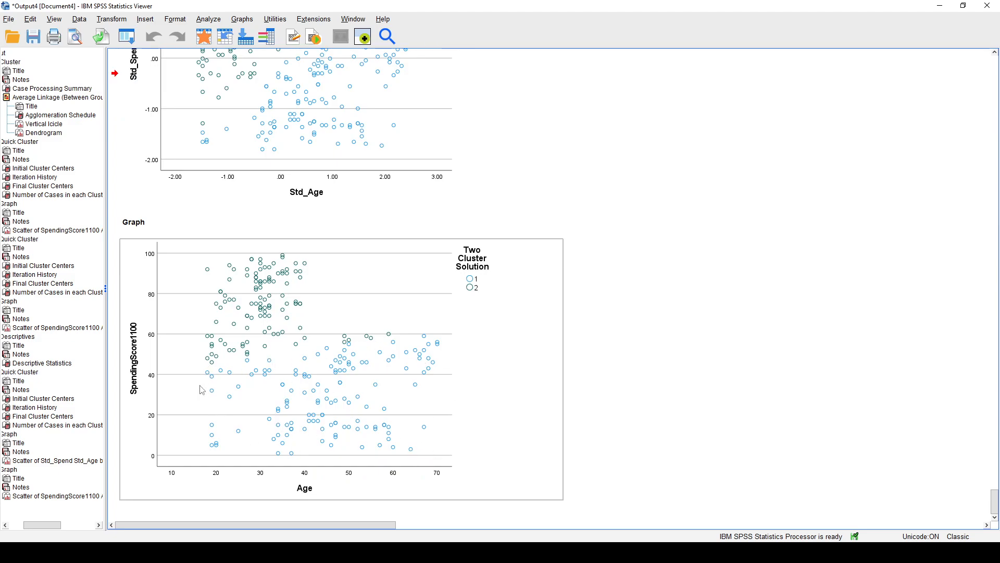
{"action": "scroll", "coordinate": [413, 425], "scroll_direction": "up", "scroll_amount": 8}
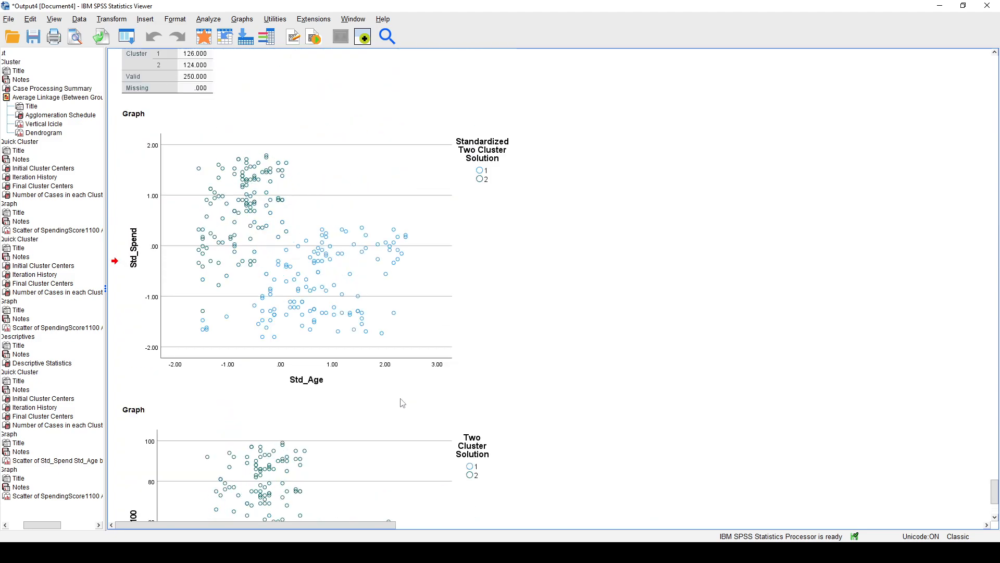
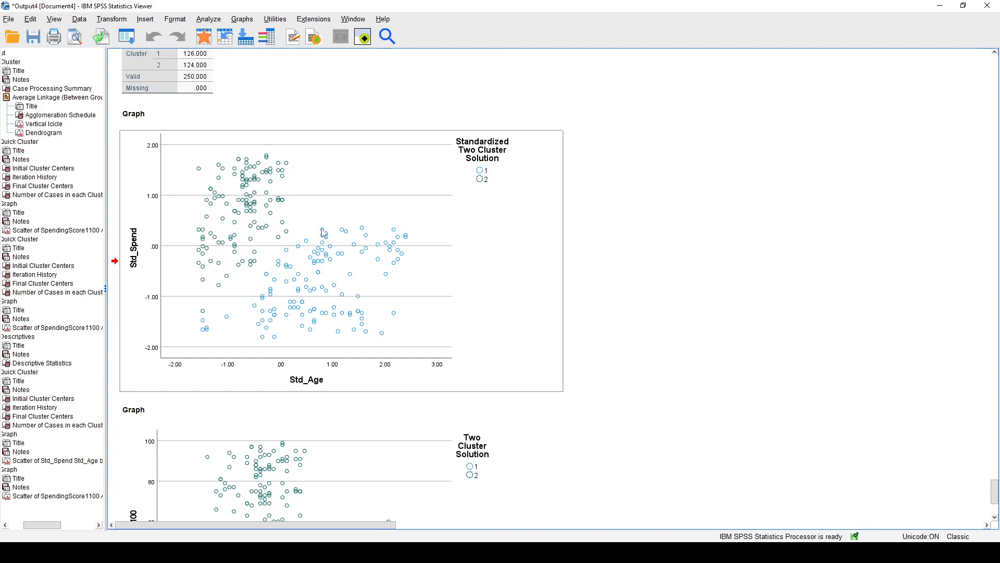
Examine how the boundary between the two clusters differs between the Std_Age by Std_Spend scatterplot and the Age by SpendingScore1100 scatterplot.
{"action": "scroll", "coordinate": [472, 255], "scroll_direction": "down", "scroll_amount": 3}
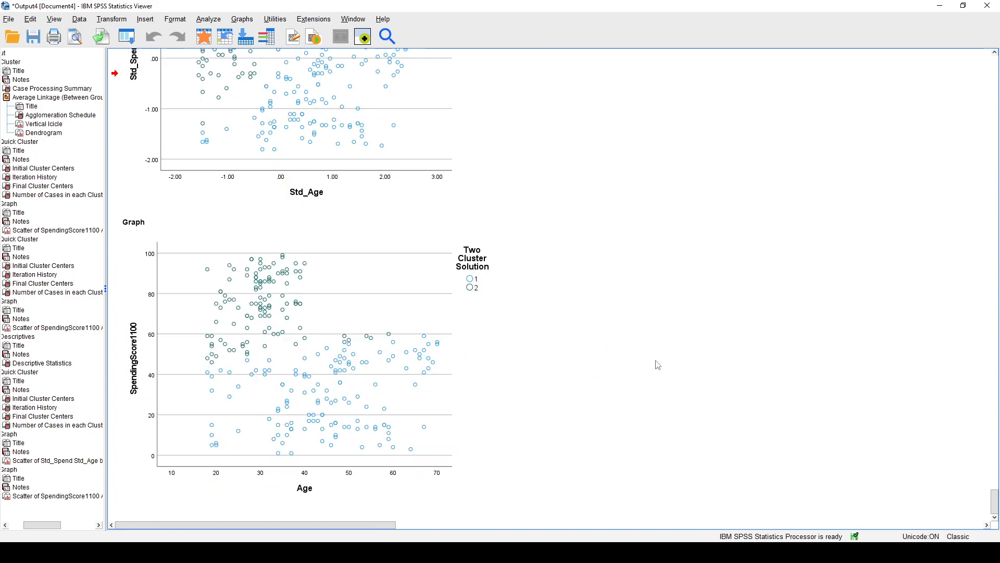
{"action": "scroll", "coordinate": [658, 366], "scroll_direction": "up", "scroll_amount": 3}
{"action": "scroll", "coordinate": [655, 361], "scroll_direction": "down", "scroll_amount": 3}
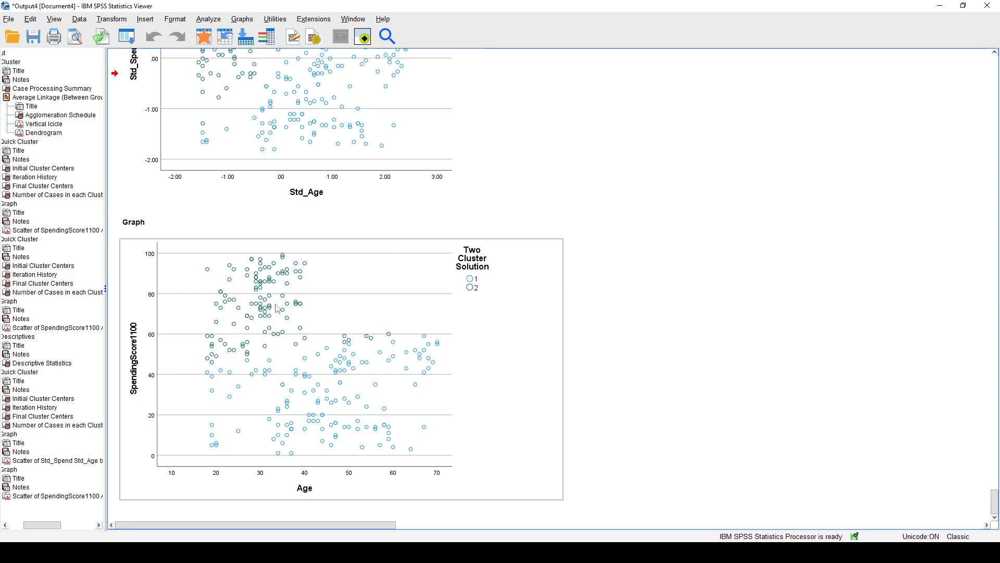
{"action": "scroll", "coordinate": [279, 309], "scroll_direction": "up", "scroll_amount": 3}
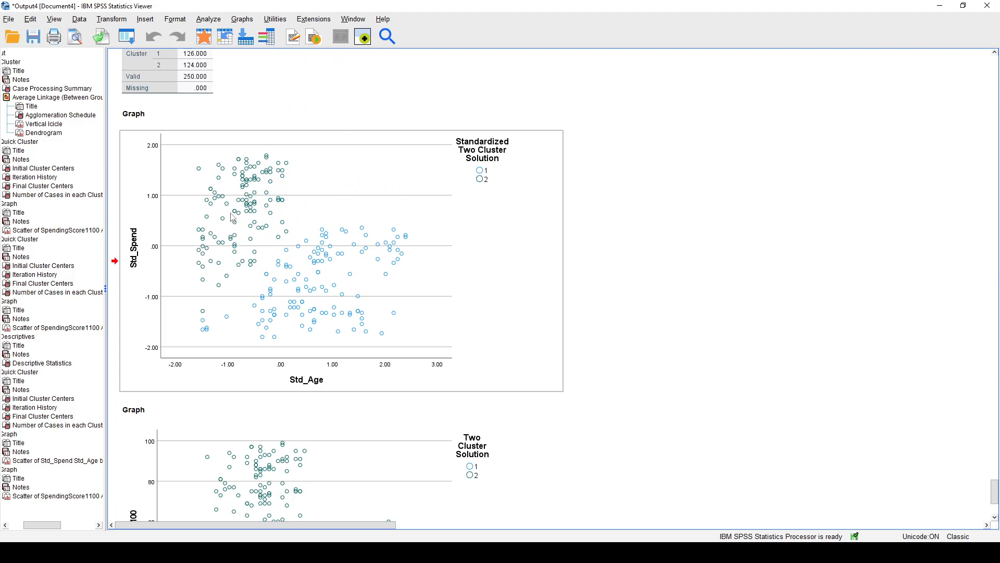
{"action": "scroll", "coordinate": [233, 217], "scroll_direction": "down", "scroll_amount": 3}
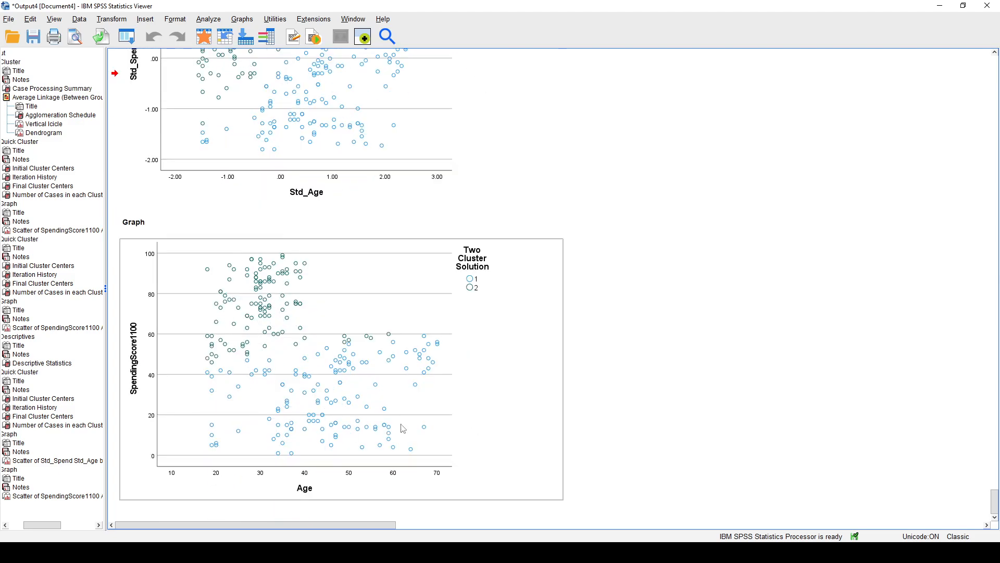
{"action": "scroll", "coordinate": [411, 433], "scroll_direction": "up", "scroll_amount": 2}
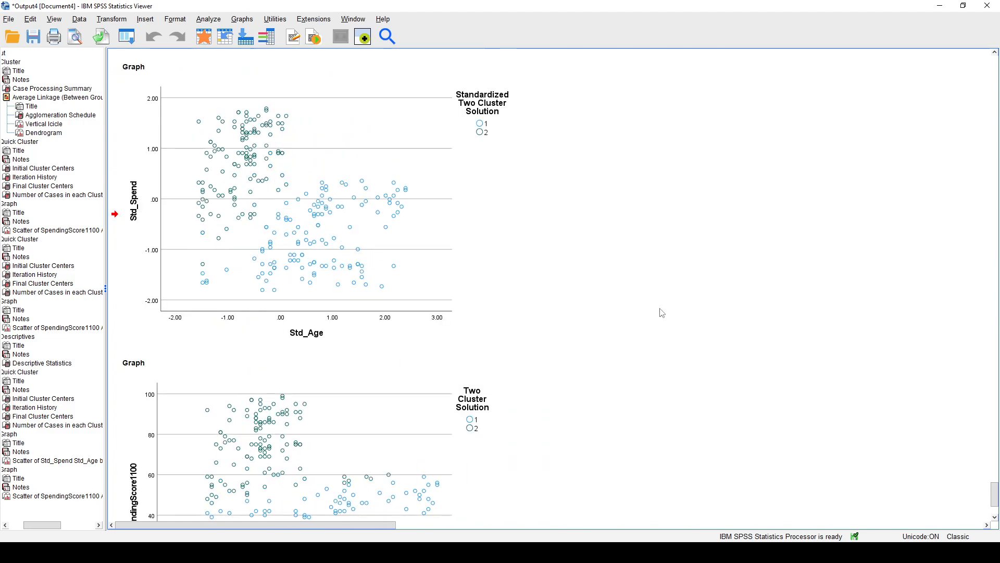
{"action": "scroll", "coordinate": [426, 437], "scroll_direction": "down", "scroll_amount": 3}
{"action": "scroll", "coordinate": [393, 394], "scroll_direction": "up", "scroll_amount": 3}
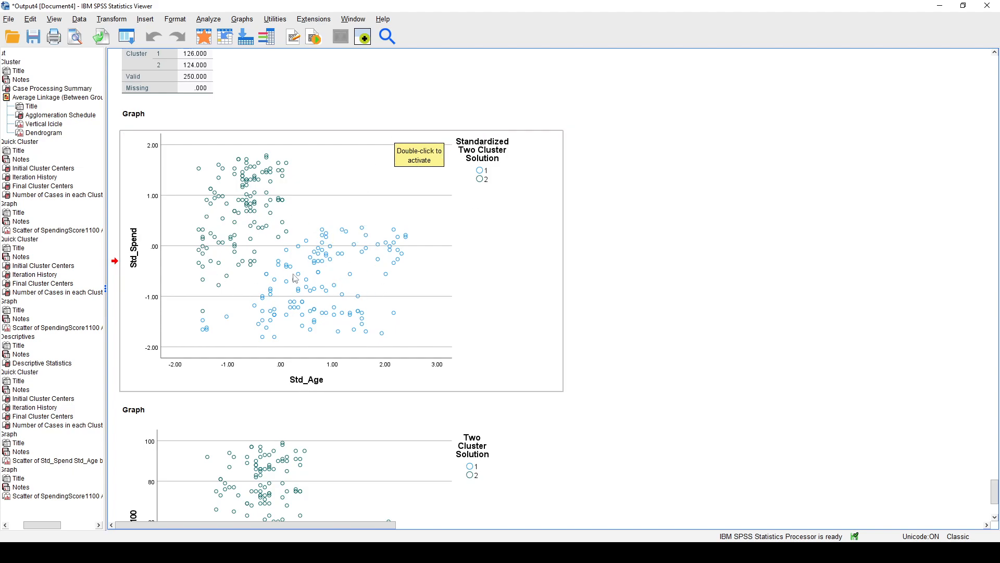
{"action": "scroll", "coordinate": [352, 273], "scroll_direction": "down", "scroll_amount": 3}
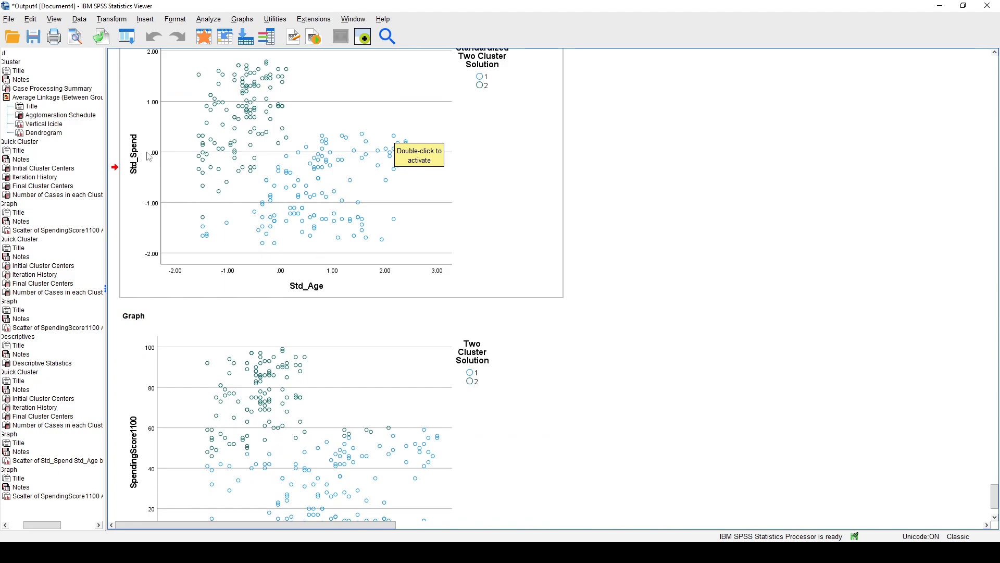
{"action": "scroll", "coordinate": [165, 314], "scroll_direction": "down", "scroll_amount": 3}
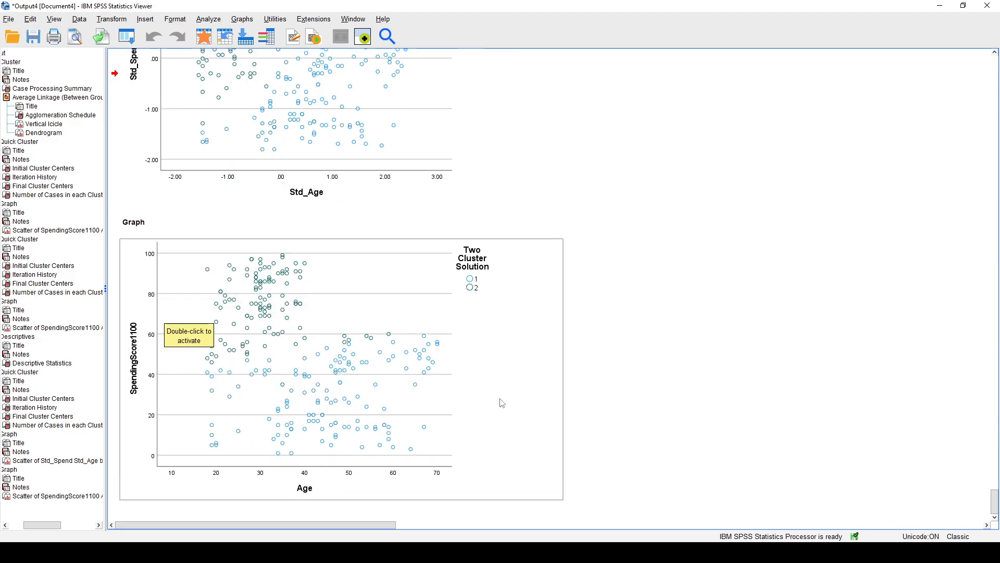
{"action": "scroll", "coordinate": [308, 405], "scroll_direction": "up", "scroll_amount": 6}
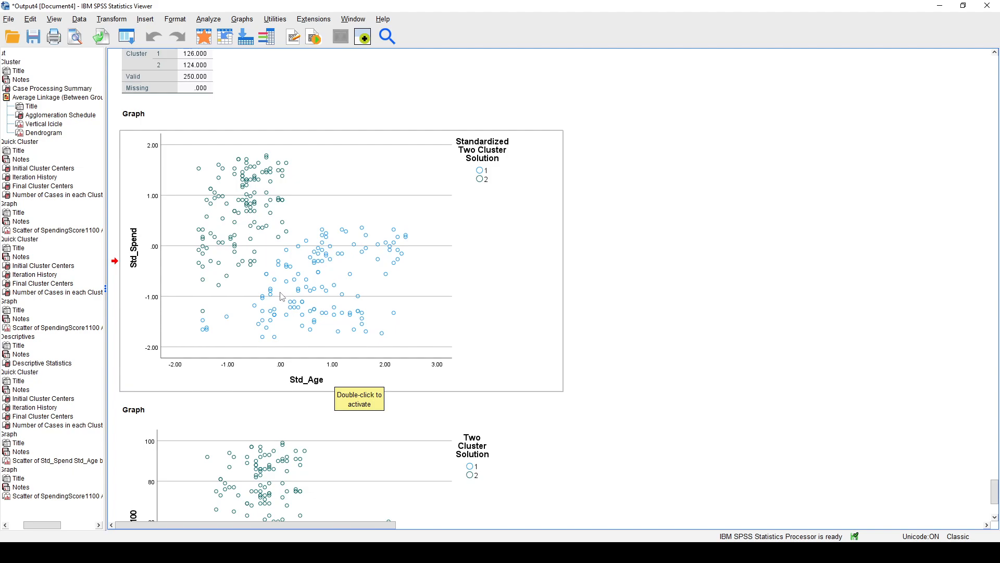
Set up a Hierarchical Cluster Analysis, replacing Age and SpendingScore1100 with Std_Age and Std_Spend as the variables.
{"action": "left_click", "coordinate": [215, 19]}
{"action": "mouse_move", "coordinate": [259, 204]}
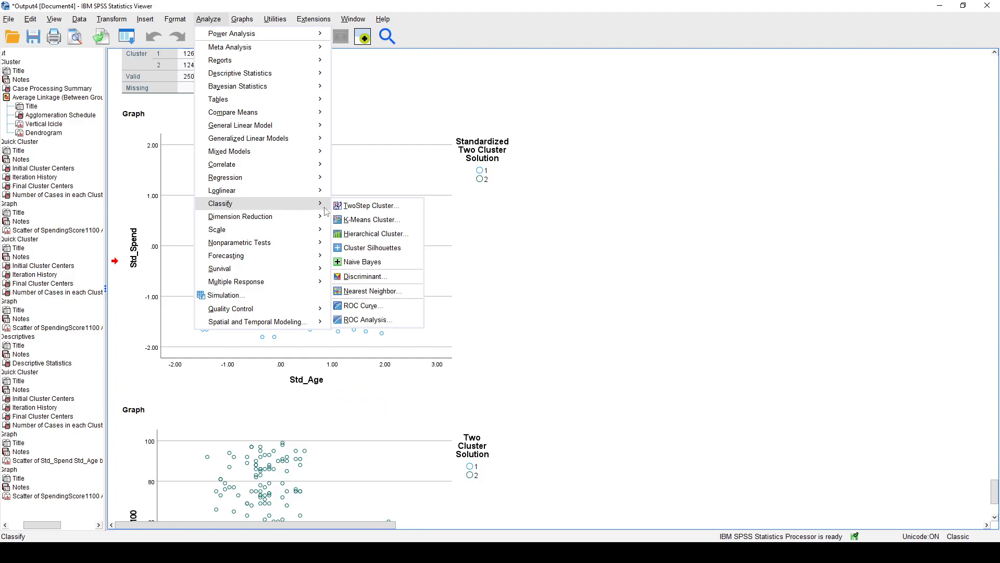
{"action": "left_click", "coordinate": [366, 238]}
{"action": "left_click_drag", "start_coordinate": [417, 149], "coordinate": [411, 144]}
{"action": "left_click", "coordinate": [387, 164]}
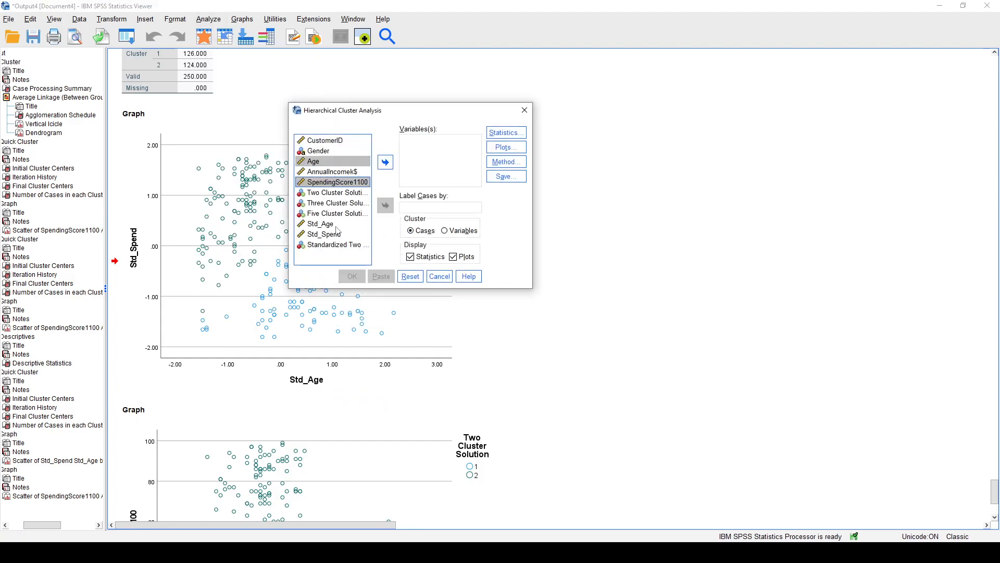
{"action": "left_click_drag", "start_coordinate": [336, 225], "coordinate": [337, 234]}
{"action": "left_click", "coordinate": [385, 162]}
Review the Statistics and Plots settings of the hierarchical cluster analysis and run it.
{"action": "left_click", "coordinate": [510, 130]}
{"action": "left_click", "coordinate": [462, 341]}
{"action": "left_click", "coordinate": [505, 148]}
{"action": "left_click", "coordinate": [425, 279]}
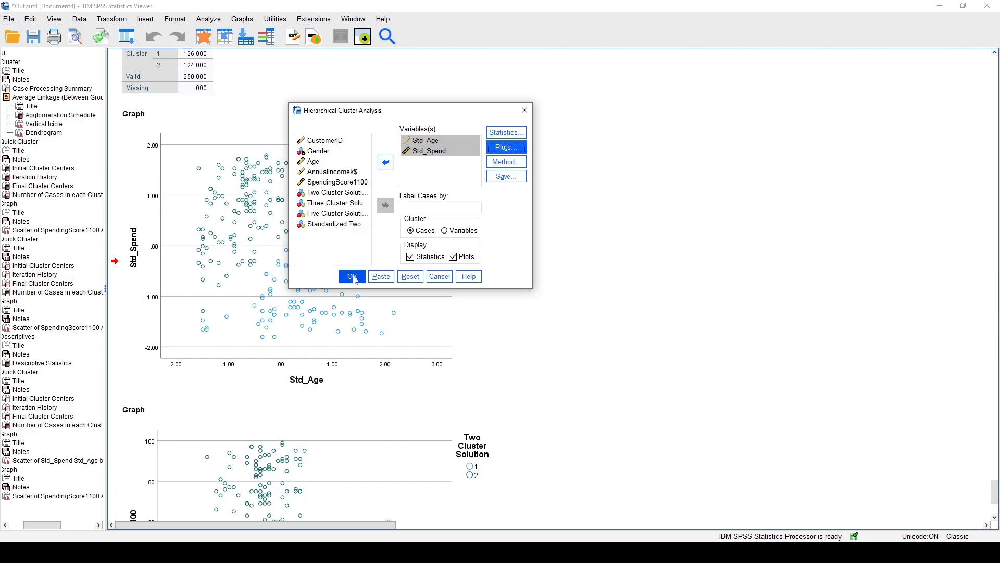
{"action": "left_click", "coordinate": [352, 276]}
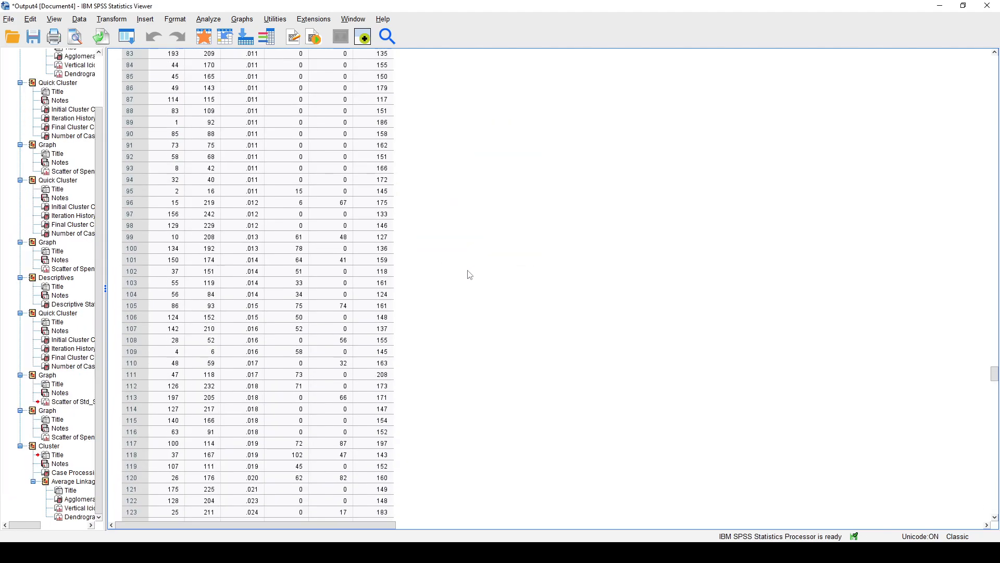
Copy the new average linkage dendrogram from the output and paste it into the Word document below the first dendrogram.
{"action": "scroll", "coordinate": [340, 285], "scroll_direction": "down", "scroll_amount": 20}
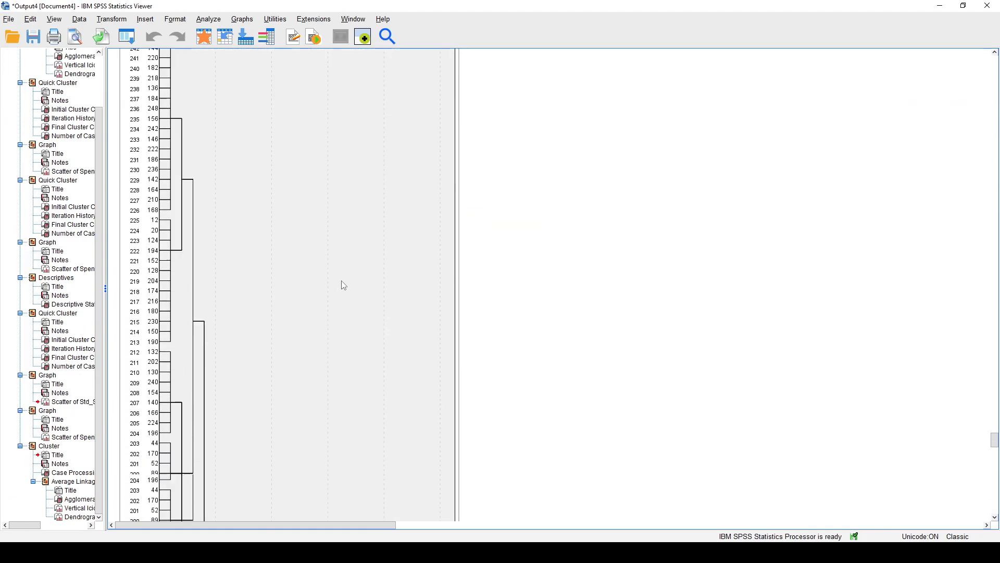
{"action": "scroll", "coordinate": [501, 264], "scroll_direction": "up", "scroll_amount": 20}
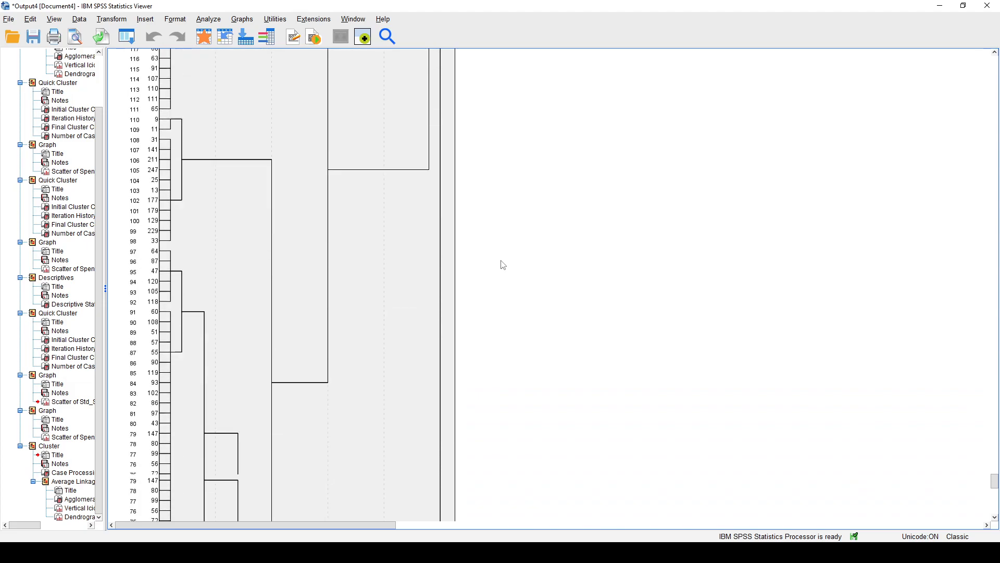
{"action": "left_click", "coordinate": [236, 251]}
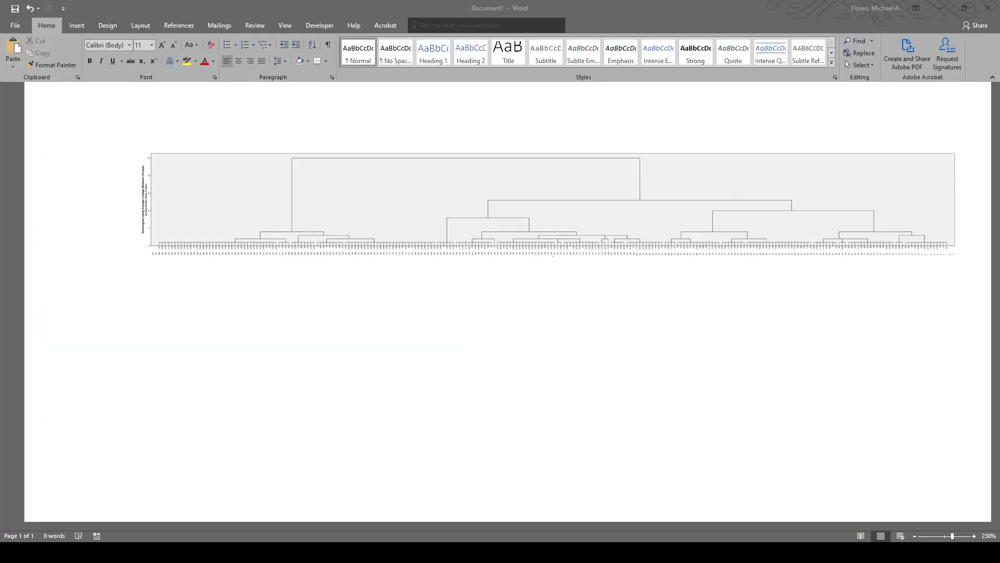
{"action": "left_click", "coordinate": [268, 388]}
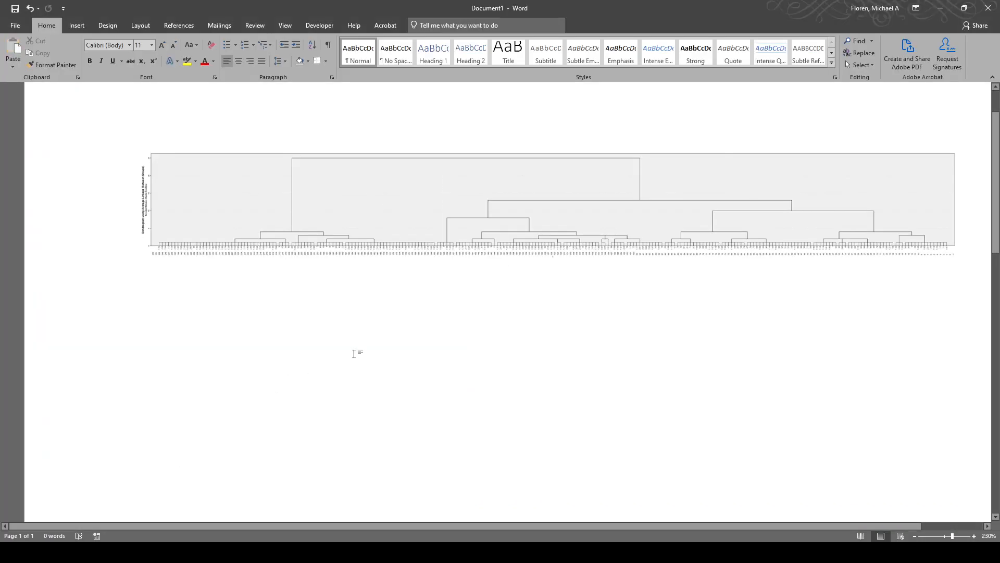
{"action": "key", "text": "ctrl+v"}
Rotate the pasted dendrogram left 90° and shrink it to a height of 7.22" and a width of 0.93".
{"action": "left_click", "coordinate": [231, 104]}
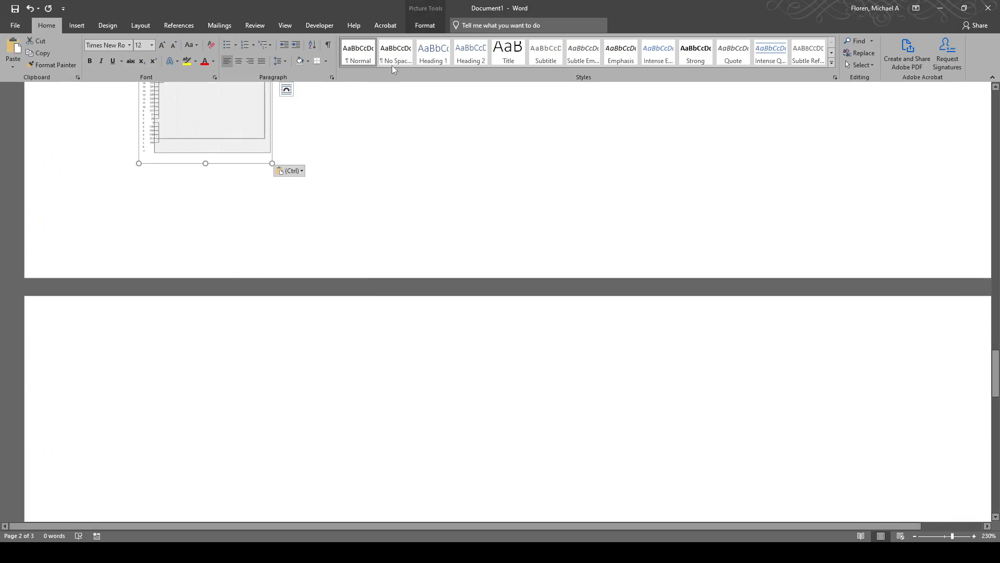
{"action": "left_click", "coordinate": [425, 25]}
{"action": "left_click", "coordinate": [873, 52]}
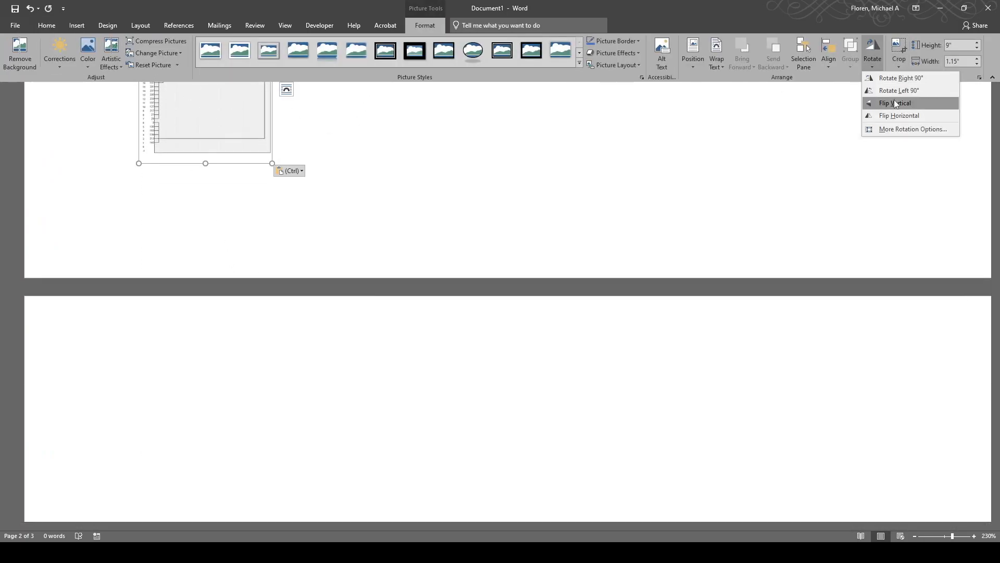
{"action": "left_click", "coordinate": [896, 90]}
{"action": "scroll", "coordinate": [521, 302], "scroll_direction": "down", "scroll_amount": 3}
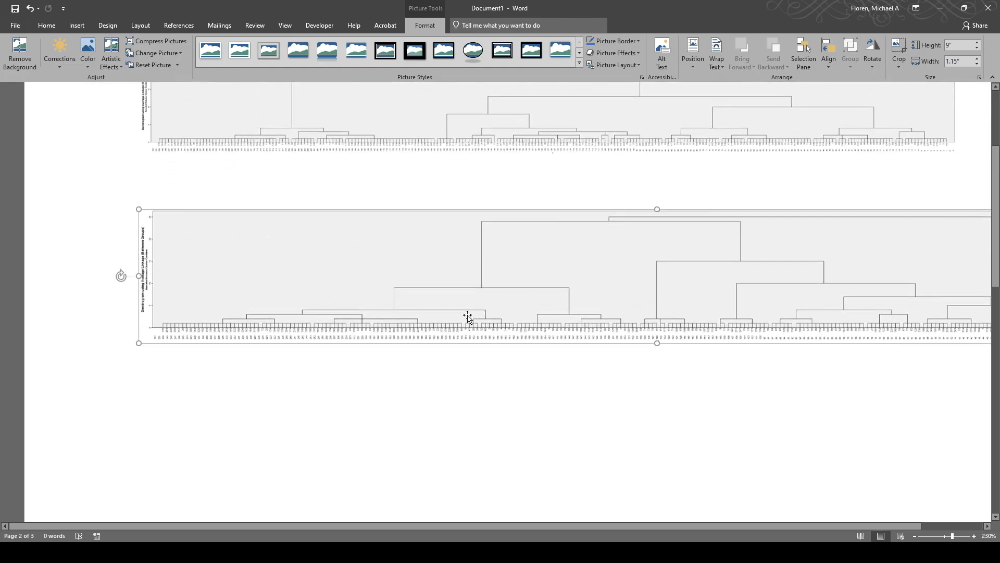
{"action": "left_click_drag", "start_coordinate": [139, 344], "coordinate": [219, 240]}
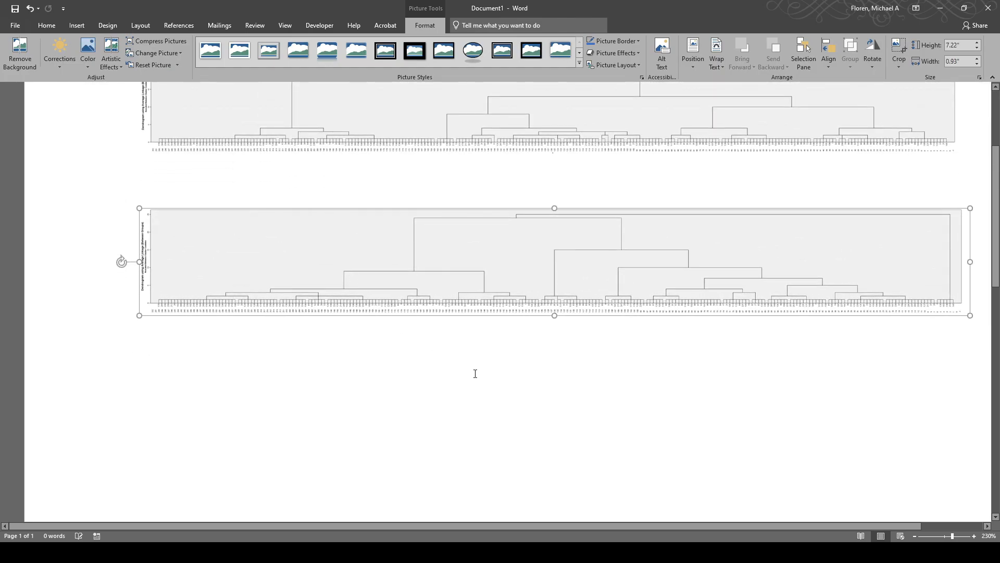
{"action": "left_click", "coordinate": [469, 369]}
Compare the standardized-variable dendrogram with the original one, examining its branches for a suitable number of clusters.
{"action": "scroll", "coordinate": [480, 339], "scroll_direction": "up", "scroll_amount": 4}
{"action": "scroll", "coordinate": [530, 310], "scroll_direction": "down", "scroll_amount": 1}
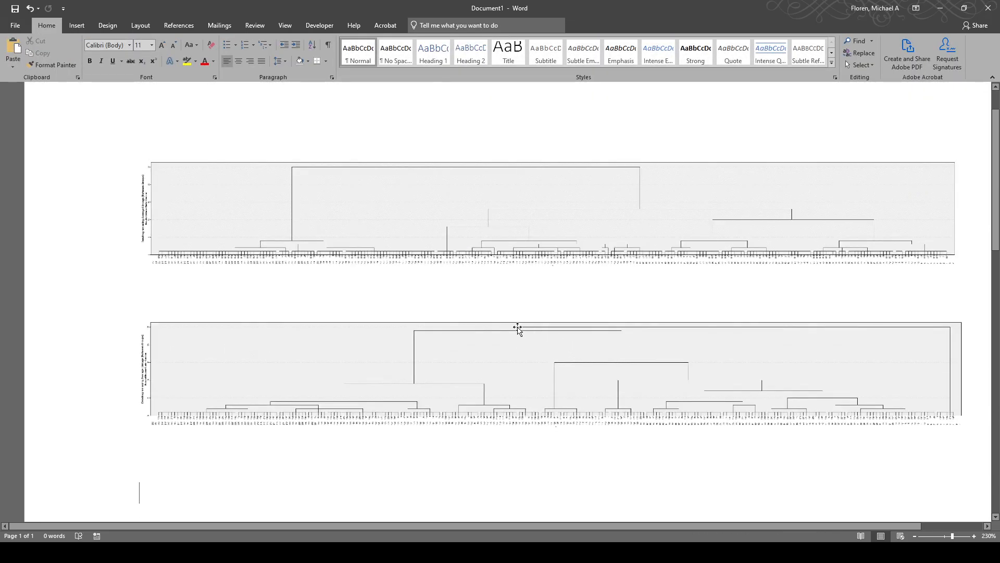
{"action": "left_click", "coordinate": [960, 292]}
{"action": "left_click", "coordinate": [681, 373]}
{"action": "left_click", "coordinate": [612, 455]}
{"action": "scroll", "coordinate": [616, 389], "scroll_direction": "up", "scroll_amount": 1, "text": "ctrl"}
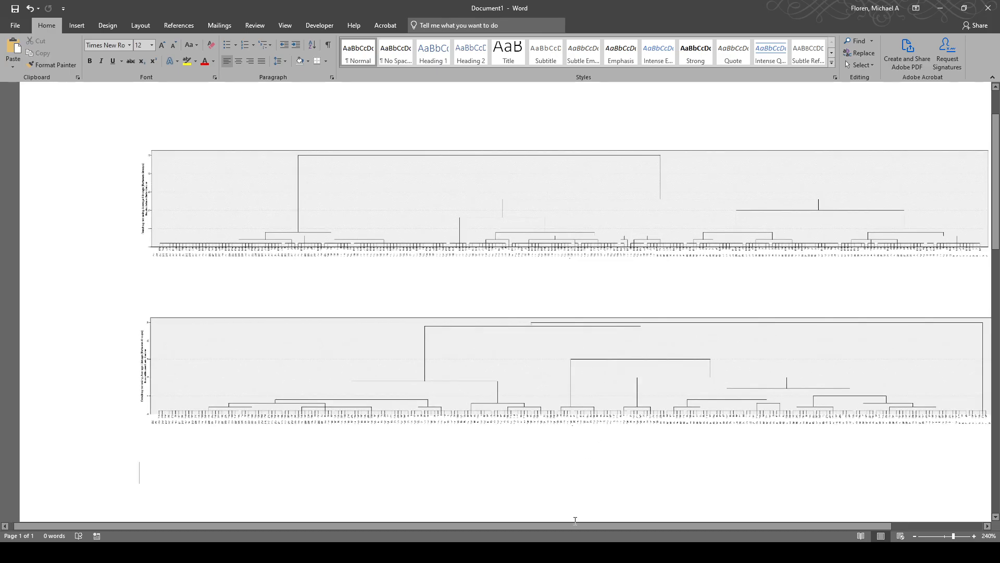
{"action": "left_click_drag", "start_coordinate": [573, 524], "coordinate": [656, 528]}
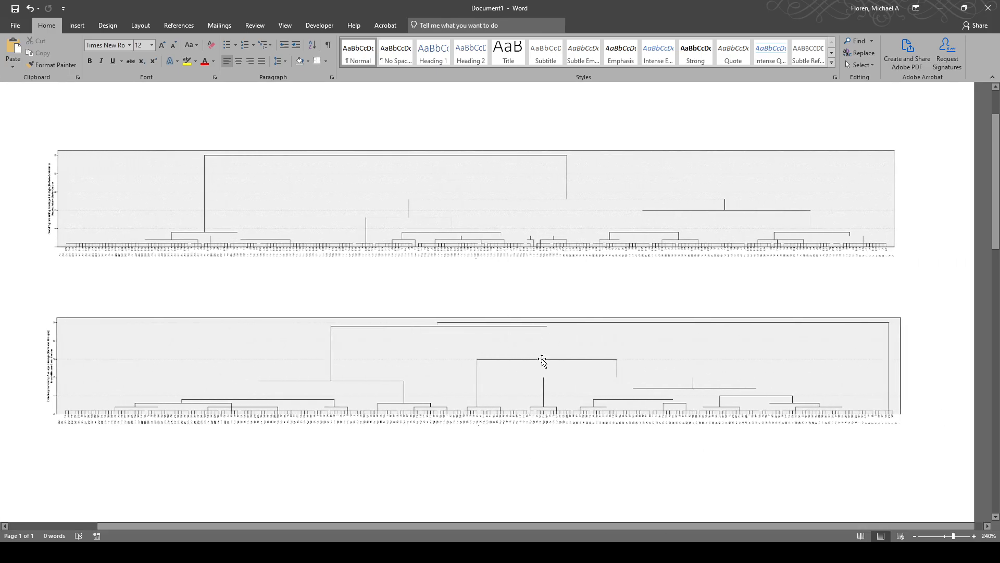
{"action": "left_click", "coordinate": [552, 346]}
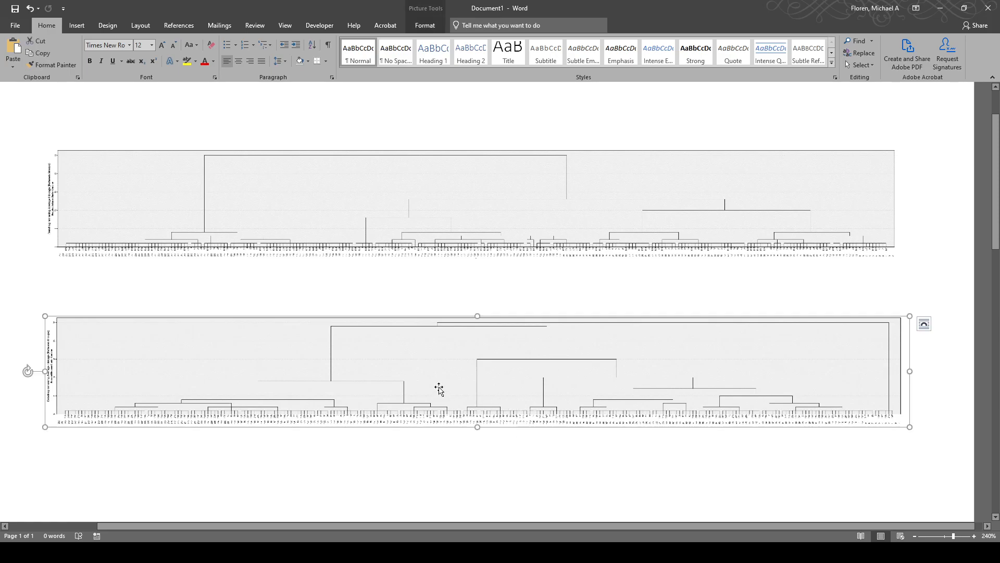
{"action": "scroll", "coordinate": [438, 385], "scroll_direction": "up", "scroll_amount": 8, "text": "ctrl"}
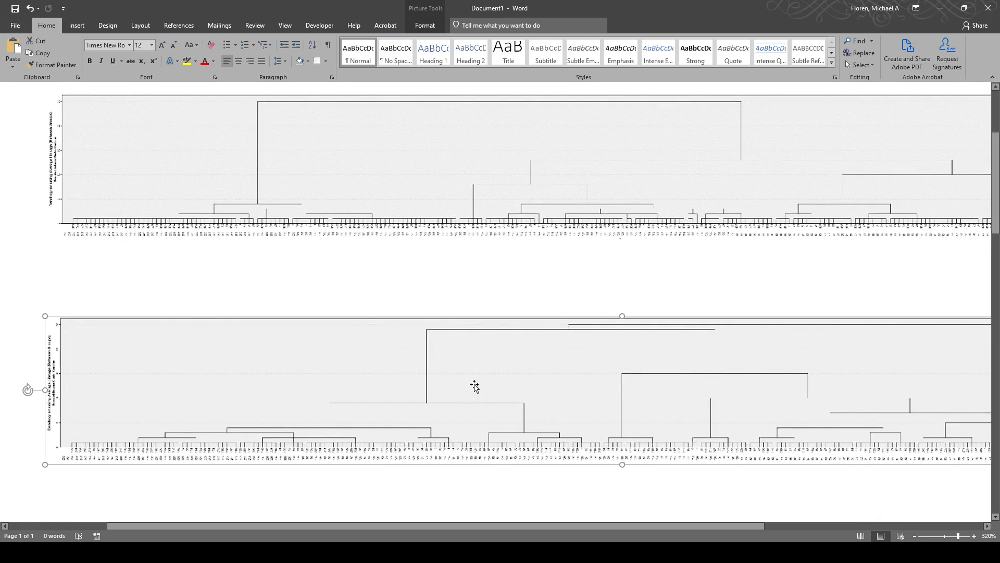
{"action": "scroll", "coordinate": [473, 384], "scroll_direction": "up", "scroll_amount": 1, "text": "ctrl"}
{"action": "scroll", "coordinate": [469, 336], "scroll_direction": "down", "scroll_amount": 3, "text": "ctrl"}
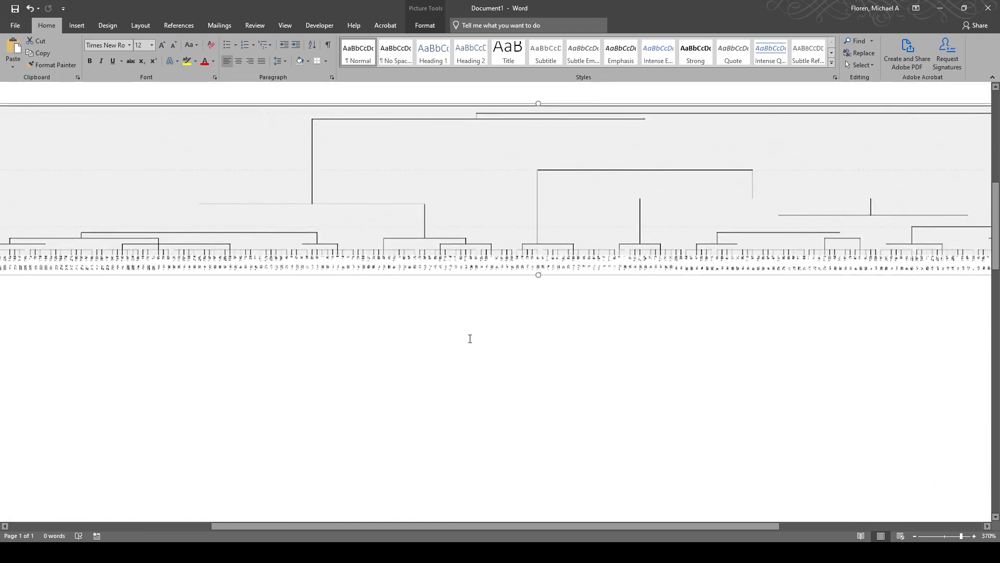
{"action": "scroll", "coordinate": [469, 338], "scroll_direction": "down", "scroll_amount": 8, "text": "ctrl"}
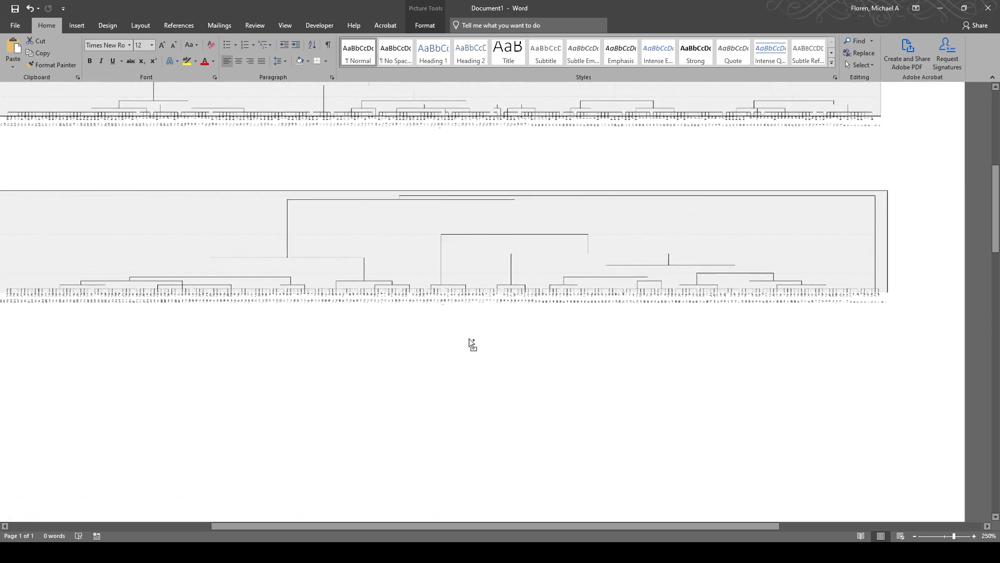
{"action": "left_click", "coordinate": [351, 220]}
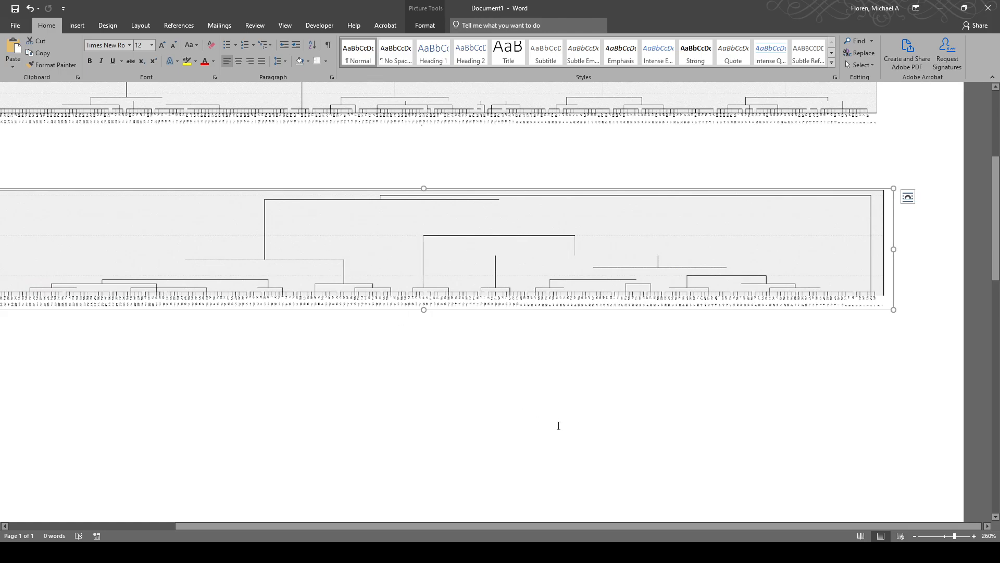
{"action": "left_click_drag", "start_coordinate": [532, 526], "coordinate": [474, 524]}
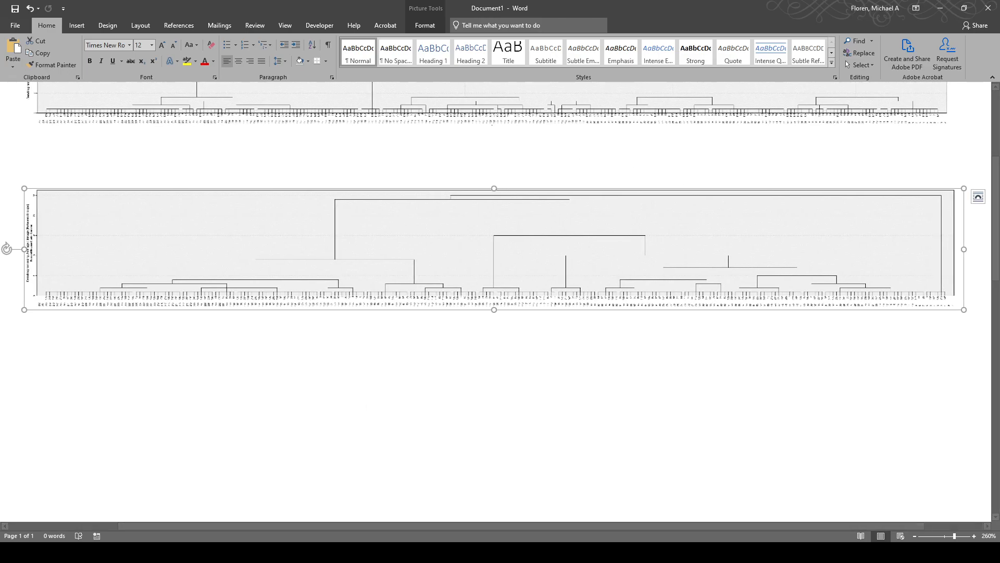
Switch back to the SPSS output and set up a K-Means Cluster Analysis of Std_Age and Std_Spend with 3 clusters.
{"action": "key", "text": "alt+Tab"}
{"action": "left_click", "coordinate": [99, 553]}
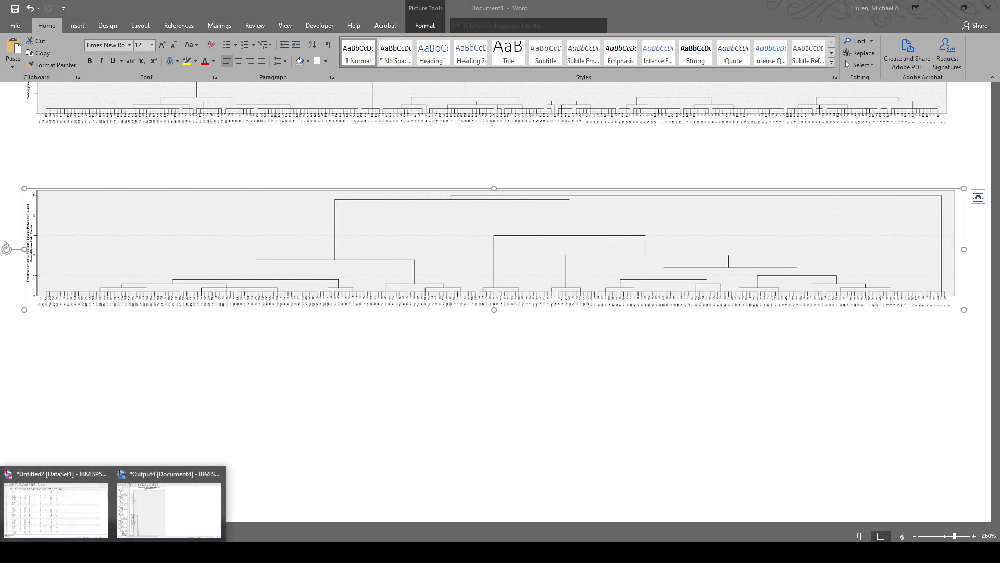
{"action": "left_click", "coordinate": [148, 536]}
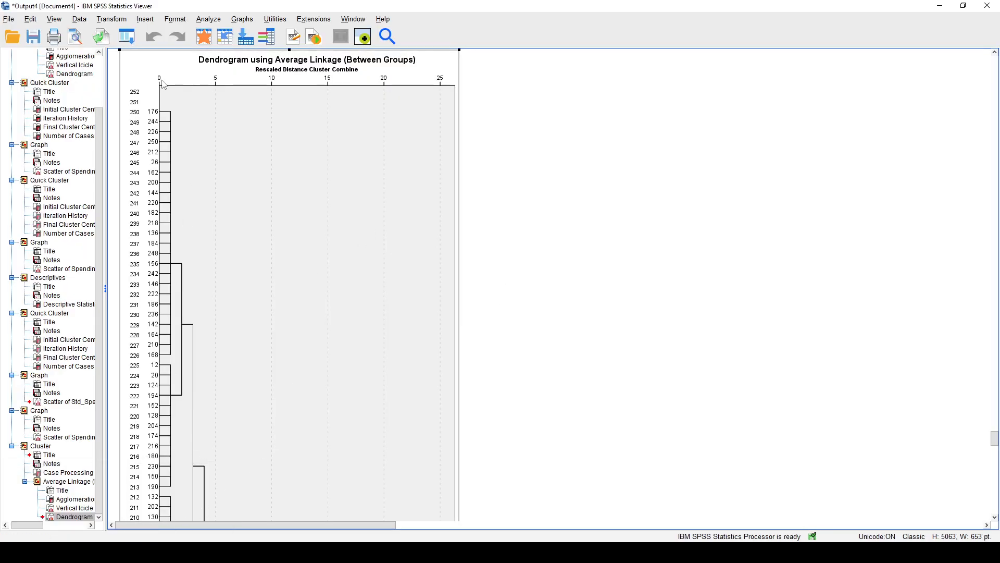
{"action": "left_click", "coordinate": [221, 20]}
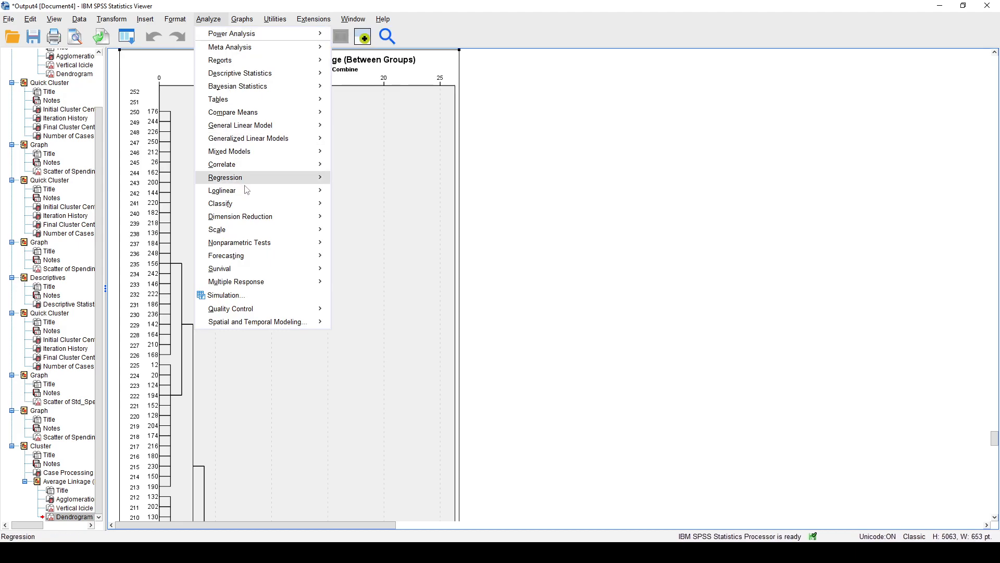
{"action": "mouse_move", "coordinate": [270, 221]}
{"action": "mouse_move", "coordinate": [271, 203]}
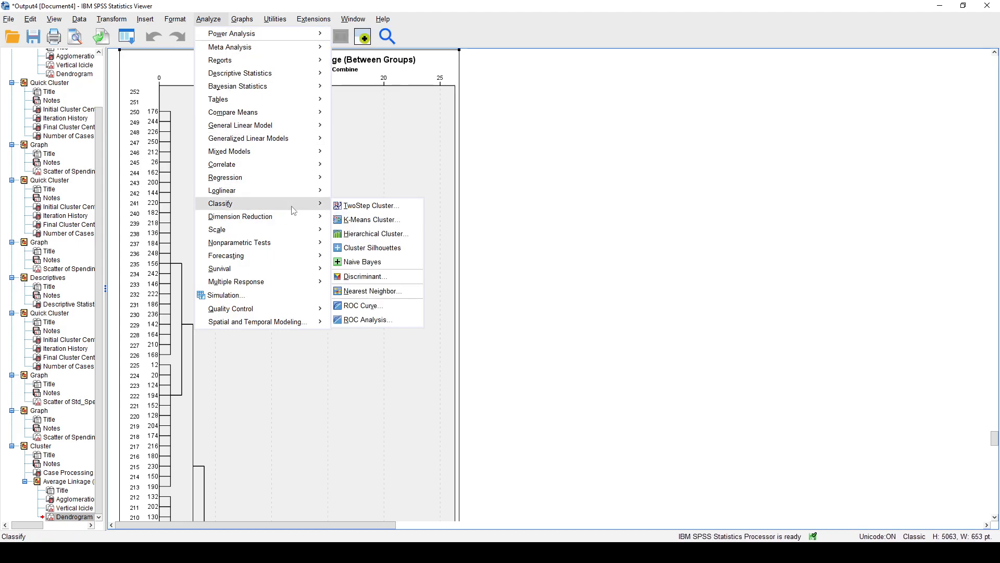
{"action": "left_click", "coordinate": [402, 220]}
{"action": "left_click_drag", "start_coordinate": [431, 252], "coordinate": [454, 253]}
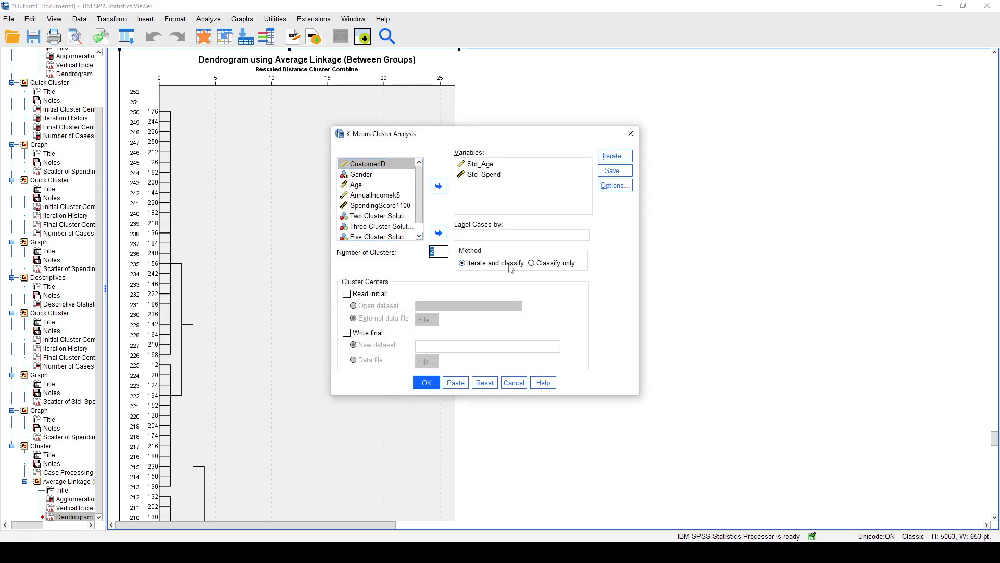
Run the three-cluster K-Means analysis and return from Word to the SPSS output to review its Final Cluster Centers.
{"action": "left_click", "coordinate": [426, 382]}
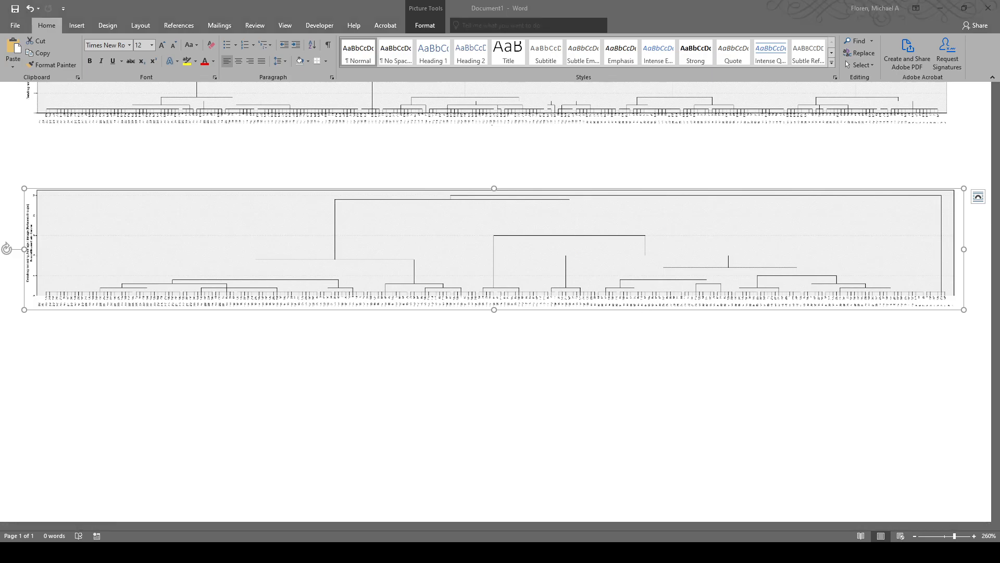
{"action": "left_click", "coordinate": [146, 530]}
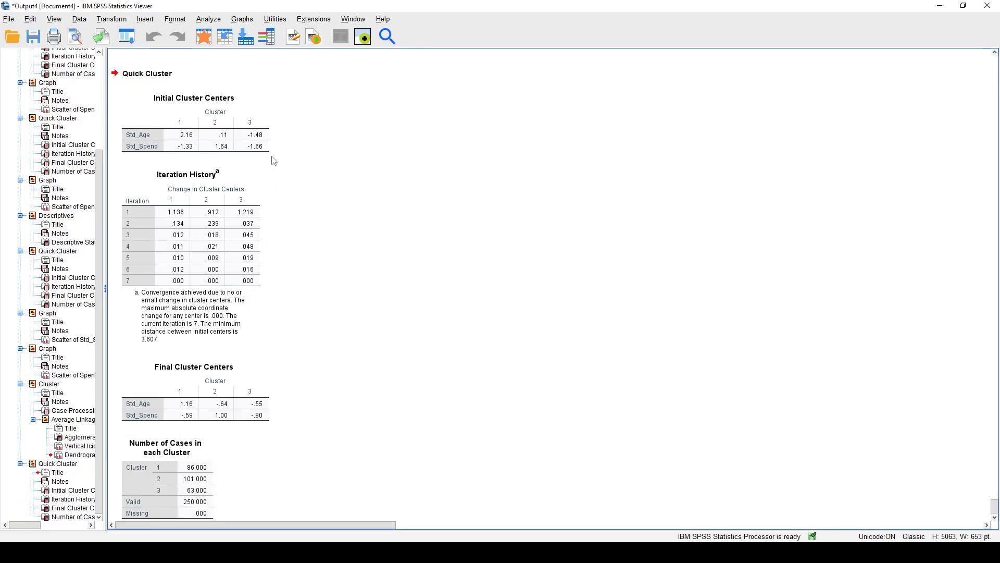
{"action": "left_click", "coordinate": [215, 21]}
{"action": "left_click", "coordinate": [226, 401]}
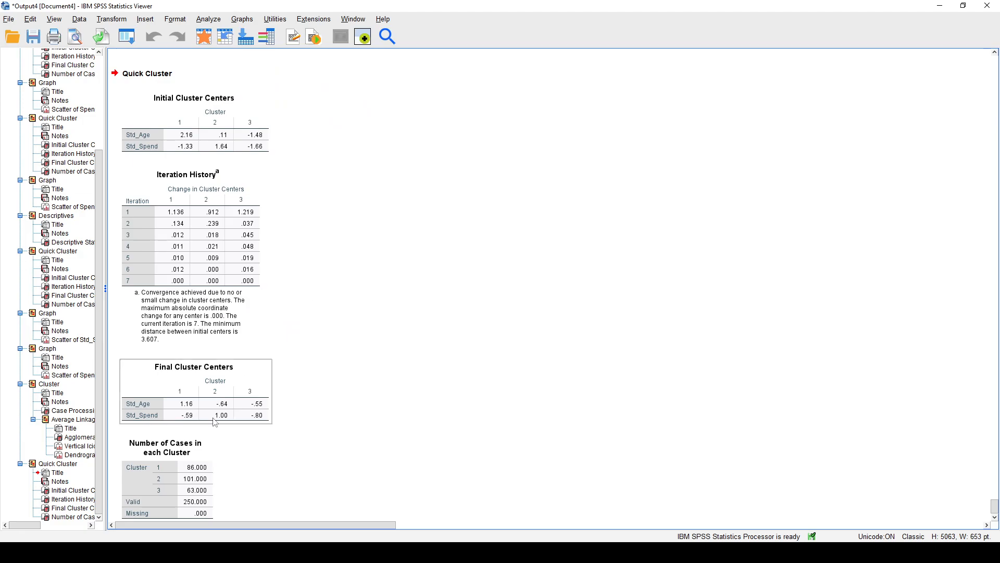
In the Data Editor's variable definitions, rename the new cluster membership variable QCL_1 as Std_Three_Cluster_Solution.
{"action": "left_click", "coordinate": [107, 553]}
{"action": "left_click", "coordinate": [66, 514]}
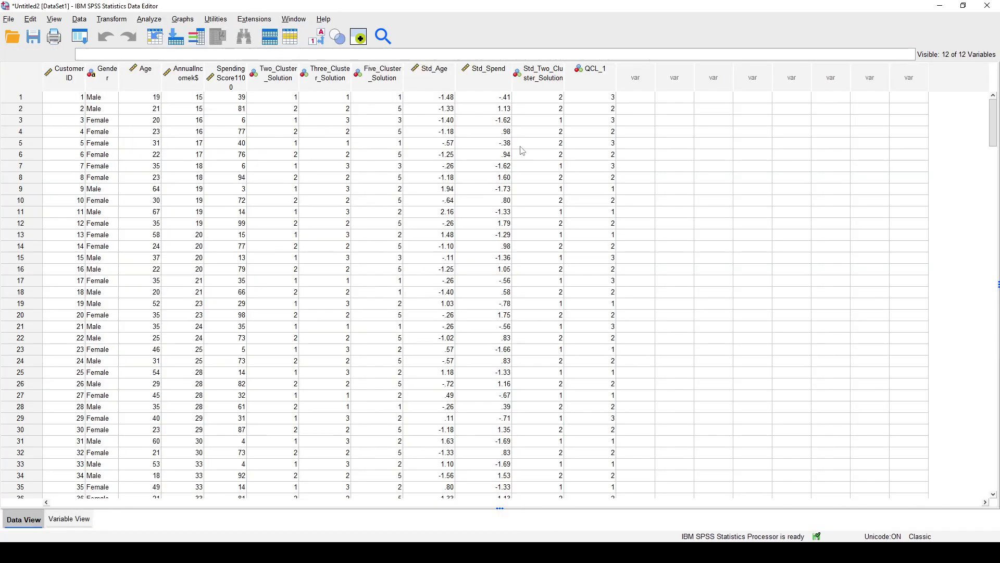
{"action": "left_click", "coordinate": [595, 76]}
{"action": "left_click", "coordinate": [70, 520]}
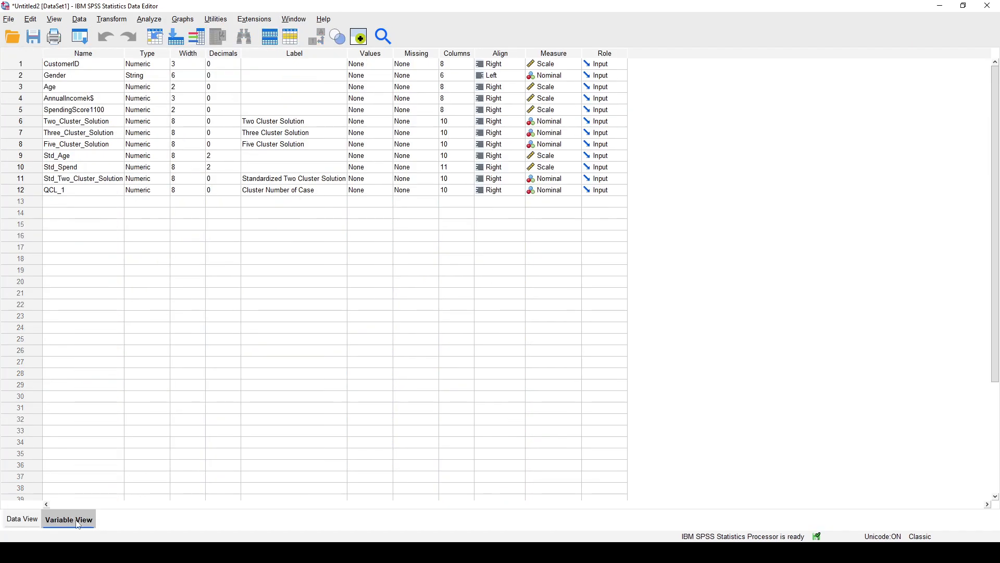
{"action": "left_click", "coordinate": [89, 189]}
{"action": "double_click", "coordinate": [57, 190]}
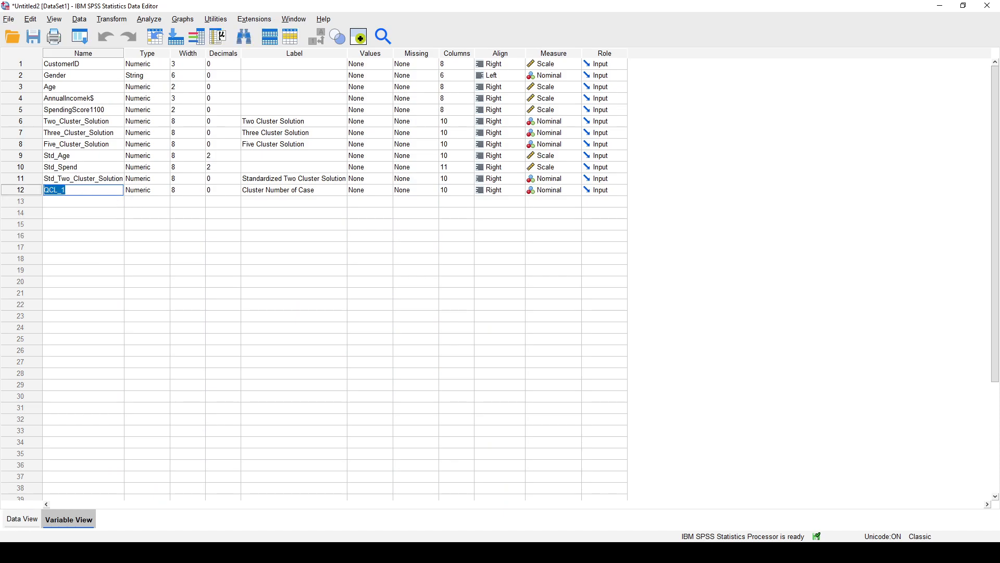
{"action": "type", "text": "Std_Three_Cluster_Solution"}
Label the Std_Three_Cluster_Solution variable "Standardized Three Cluster Solution".
{"action": "left_click", "coordinate": [336, 190]}
{"action": "type", "text": "Standardized T"}
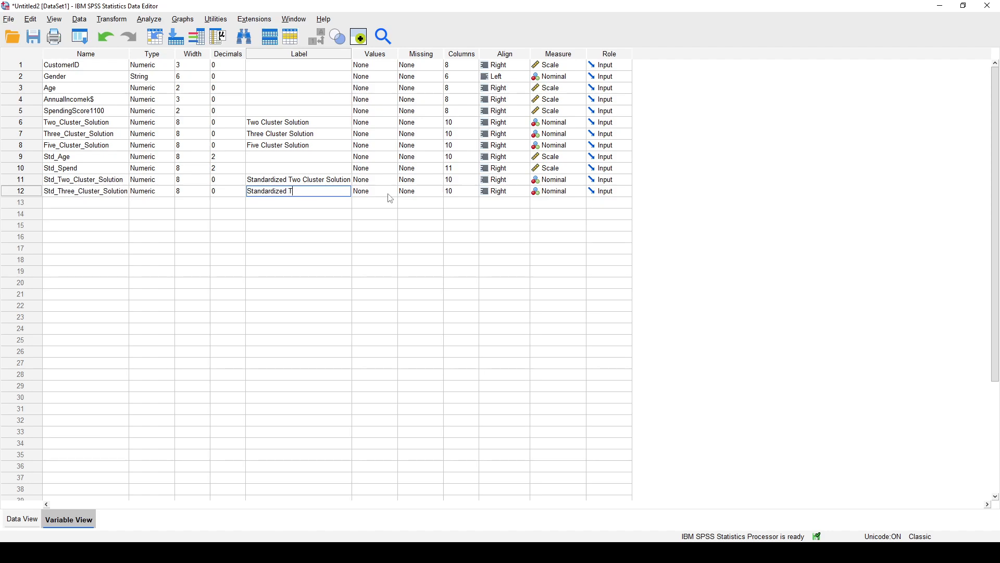
{"action": "type", "text": "hree Cluster Solution"}
{"action": "key", "text": "Return"}
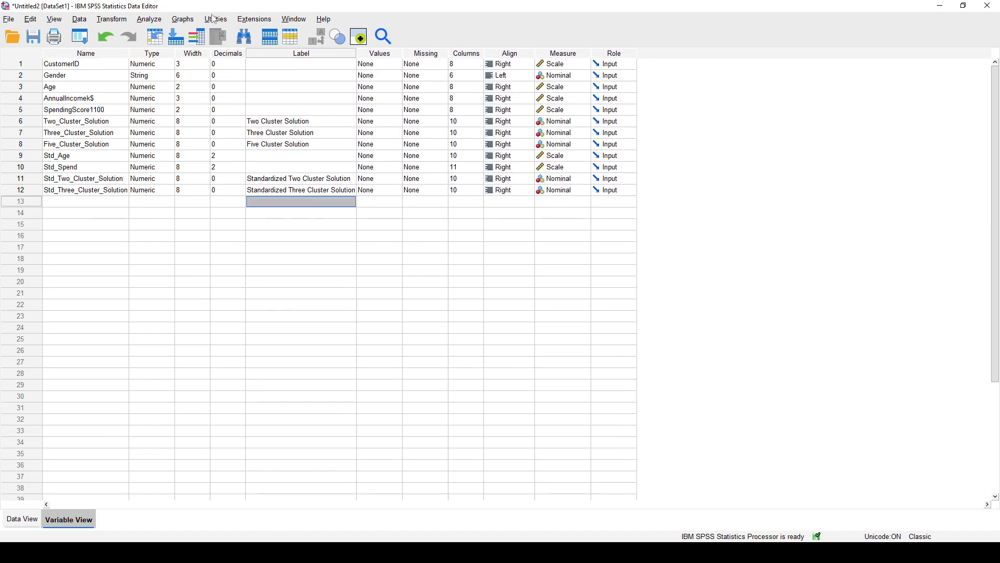
Start a simple scatterplot and replace Age with Std_Age on the X axis.
{"action": "left_click", "coordinate": [182, 19]}
{"action": "mouse_move", "coordinate": [281, 118]}
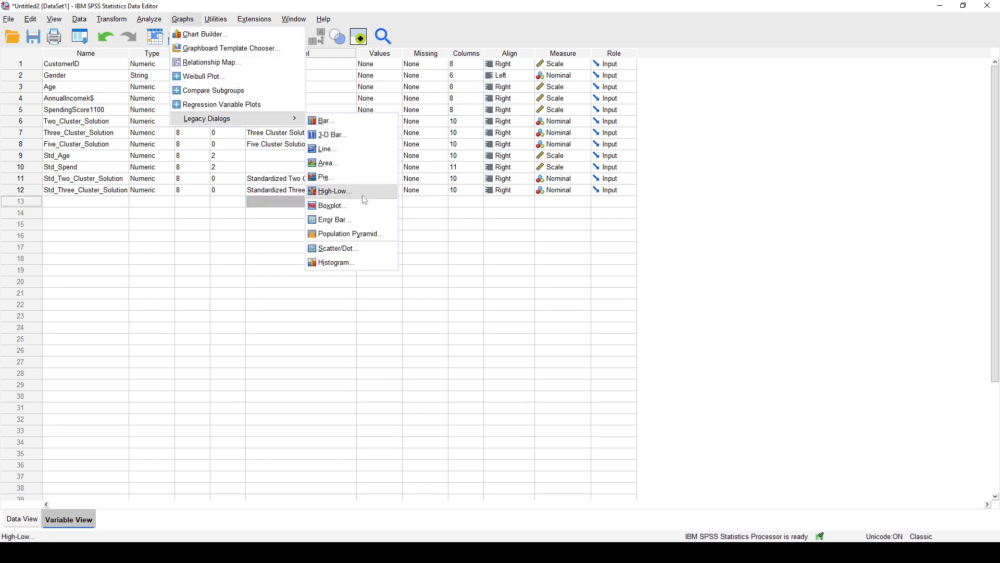
{"action": "left_click", "coordinate": [354, 247]}
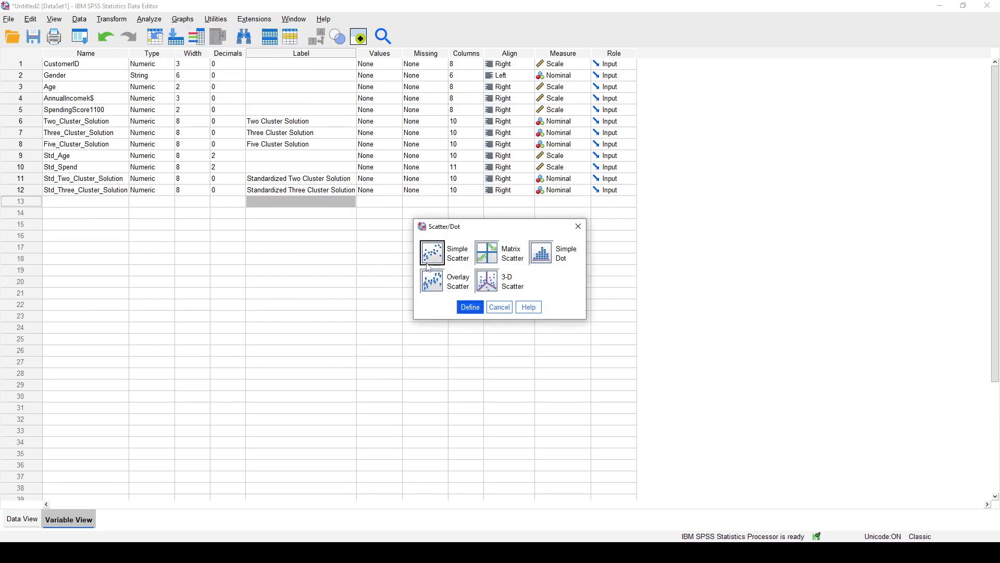
{"action": "left_click", "coordinate": [469, 307]}
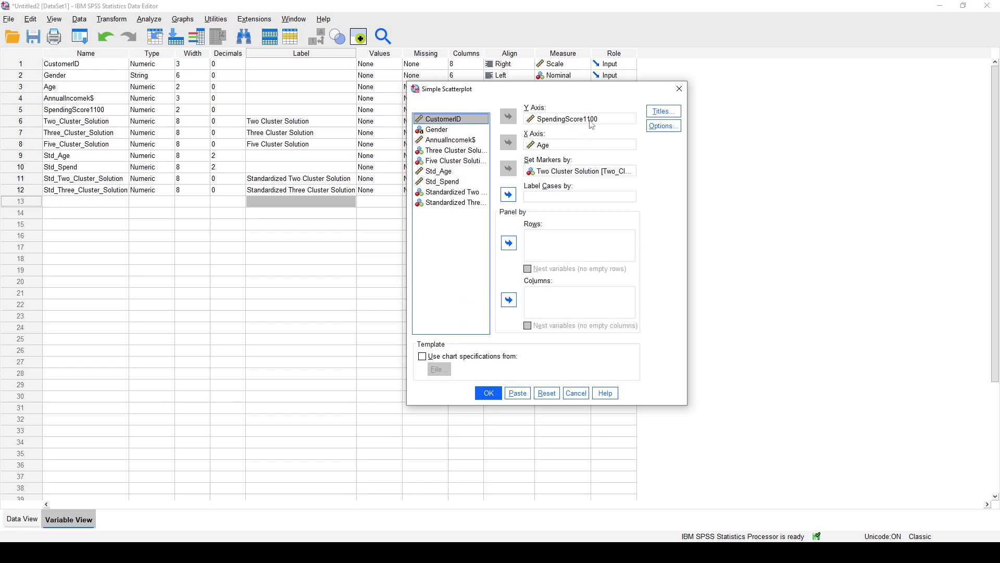
{"action": "left_click", "coordinate": [559, 145]}
{"action": "left_click", "coordinate": [504, 145]}
{"action": "left_click", "coordinate": [542, 120]}
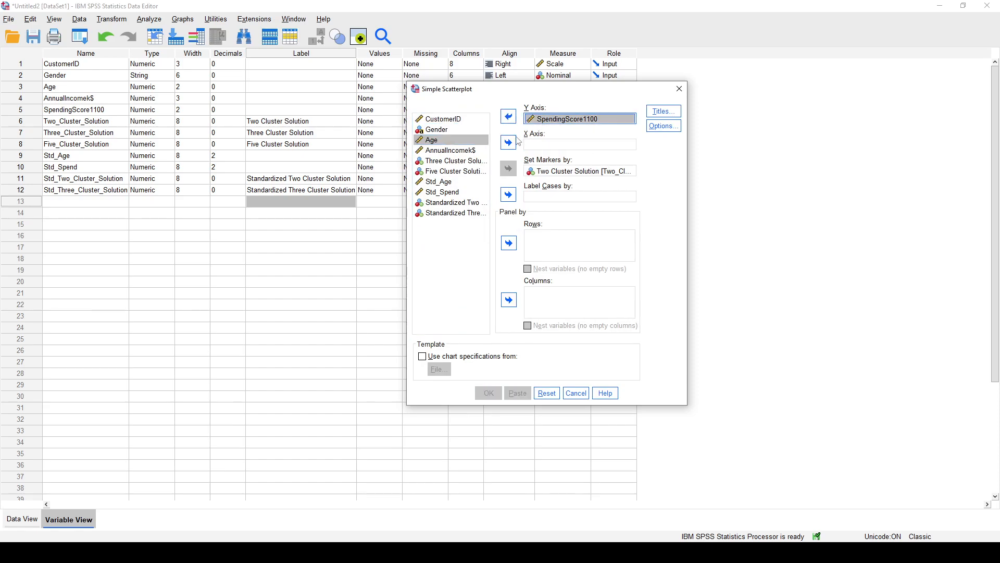
{"action": "left_click", "coordinate": [504, 148]}
{"action": "left_click", "coordinate": [508, 144]}
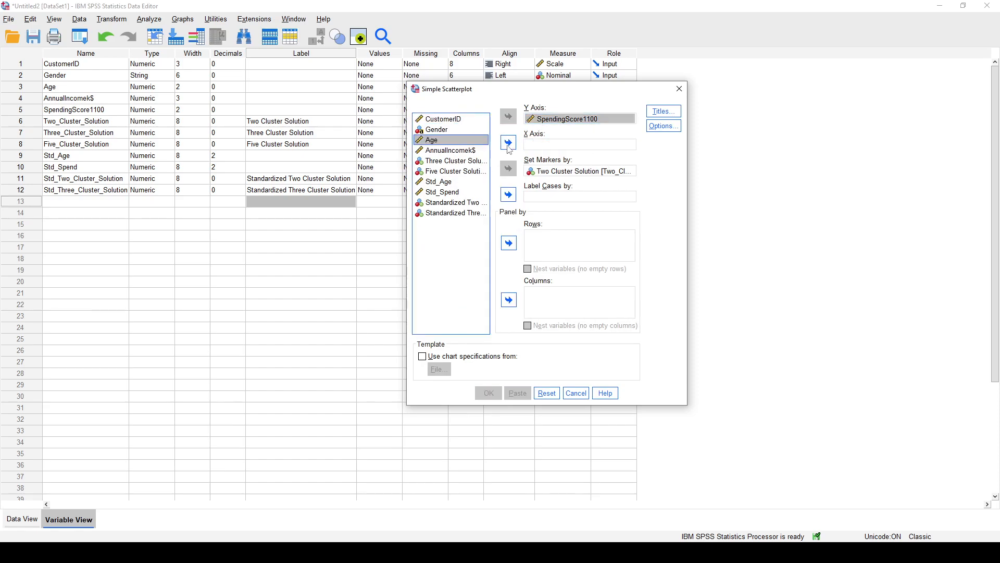
{"action": "left_click", "coordinate": [459, 182]}
{"action": "left_click", "coordinate": [508, 142]}
Replace SpendingScore1100 with Std_Spend on the scatterplot's Y axis.
{"action": "left_click", "coordinate": [573, 119]}
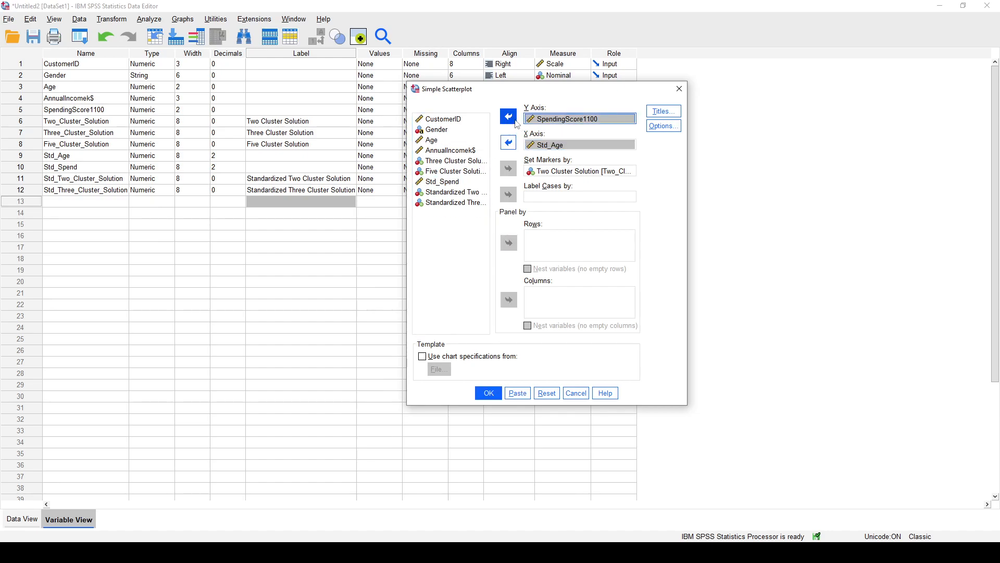
{"action": "left_click", "coordinate": [508, 116]}
{"action": "left_click", "coordinate": [445, 192]}
{"action": "left_click", "coordinate": [509, 116]}
Set the scatterplot's markers by Standardized Three Cluster Solution instead of Two Cluster Solution and generate the plot.
{"action": "left_click", "coordinate": [584, 171]}
{"action": "left_click", "coordinate": [508, 168]}
{"action": "left_click", "coordinate": [466, 213]}
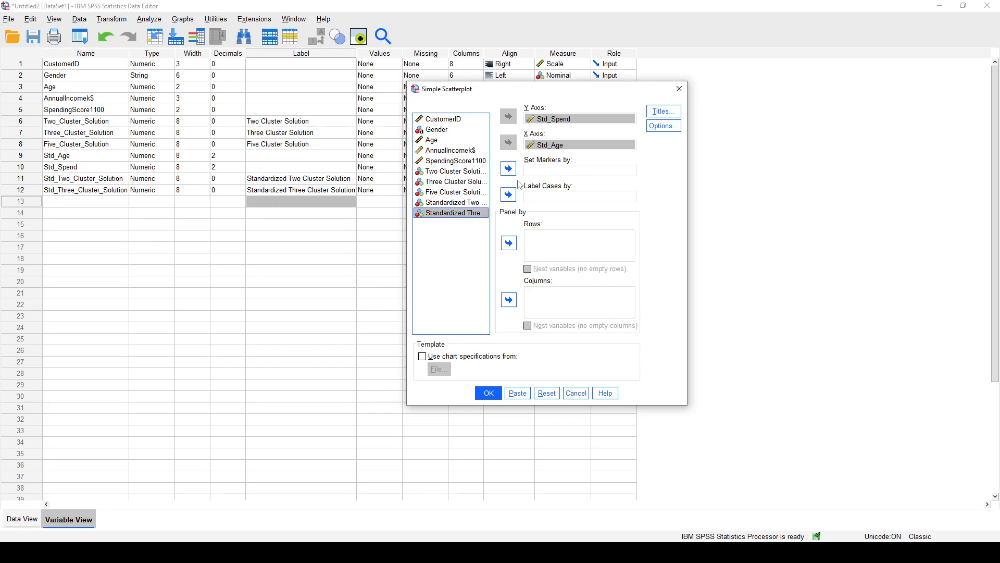
{"action": "left_click", "coordinate": [508, 169]}
{"action": "left_click", "coordinate": [488, 392]}
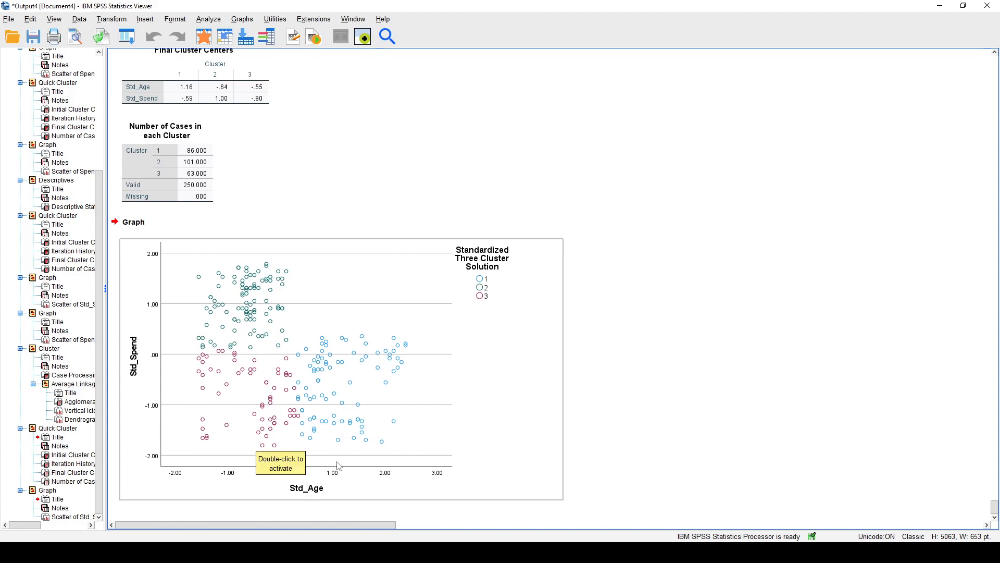
{"action": "left_click", "coordinate": [607, 476]}
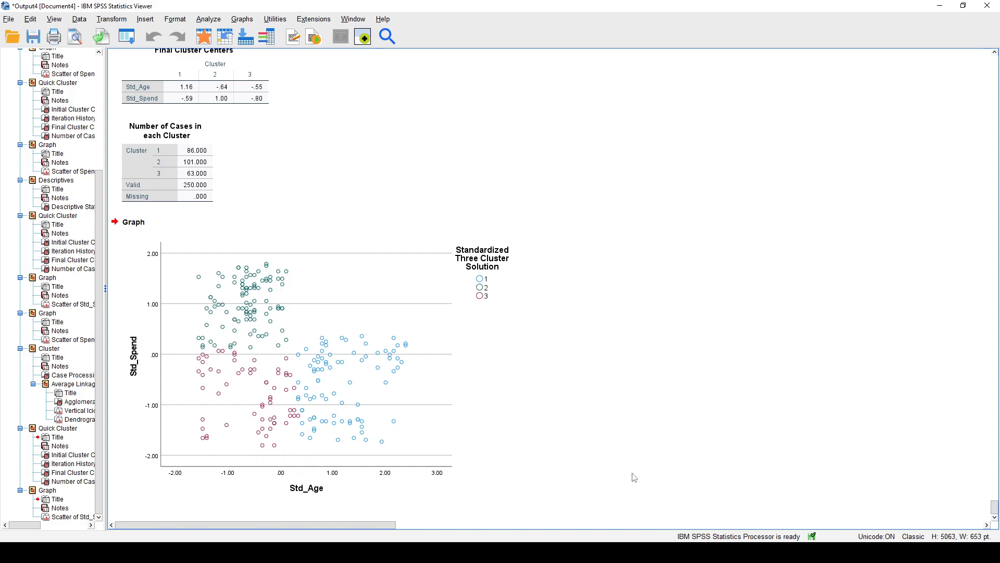
{"action": "left_click", "coordinate": [371, 351]}
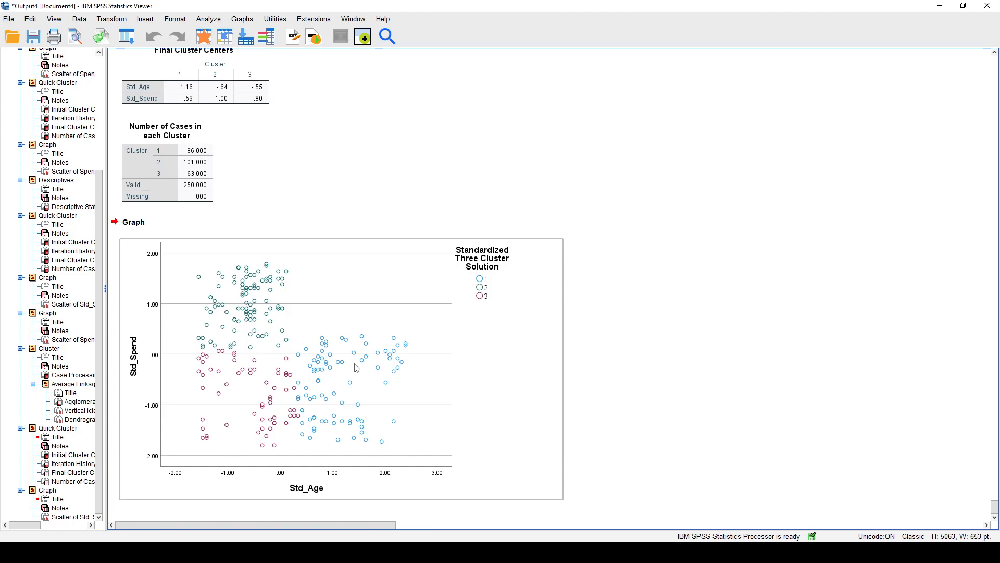
Start another simple scatterplot with Age on the X axis and SpendingScore1100 on the Y axis.
{"action": "left_click", "coordinate": [215, 19]}
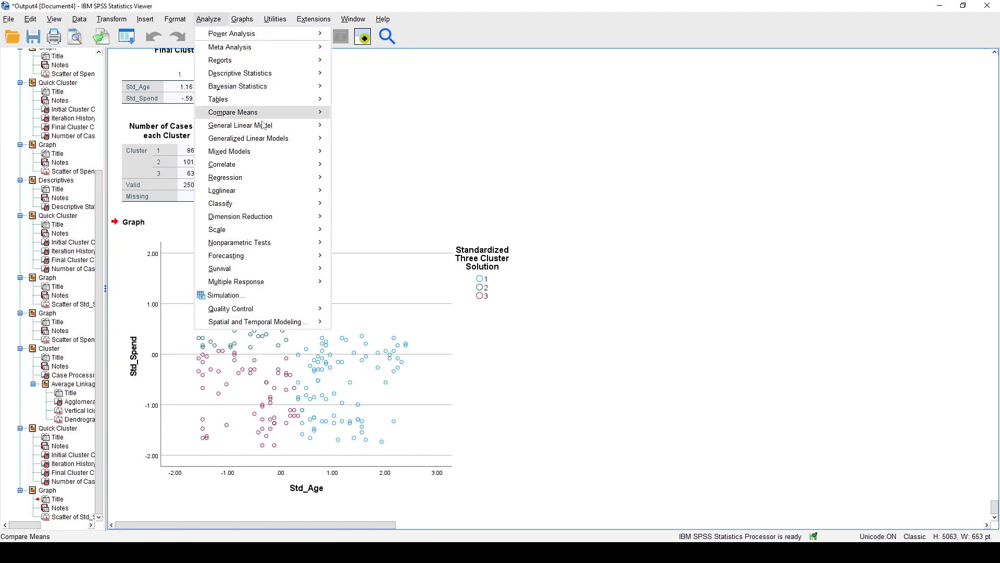
{"action": "mouse_move", "coordinate": [249, 20]}
{"action": "mouse_move", "coordinate": [303, 119]}
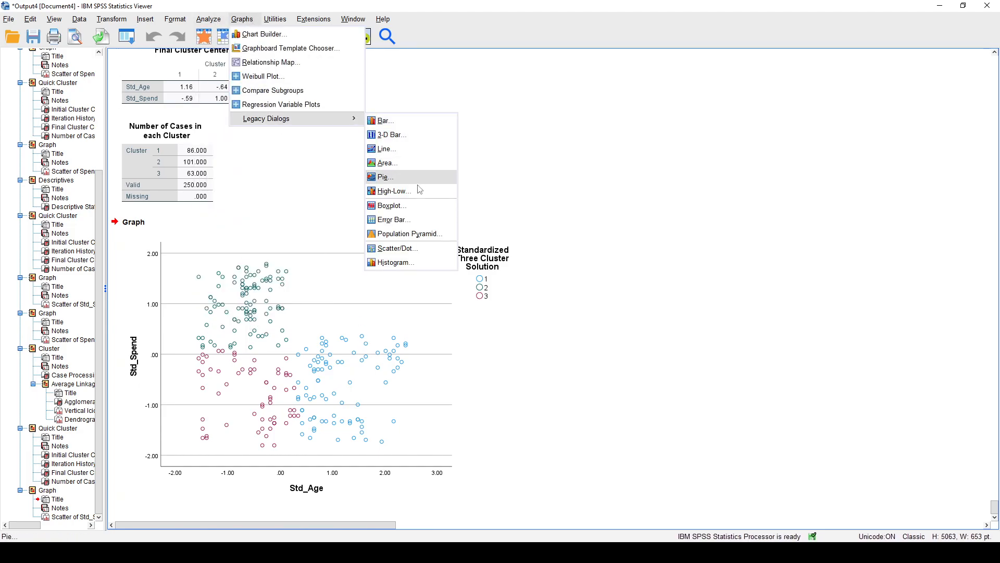
{"action": "left_click", "coordinate": [412, 248]}
{"action": "left_click", "coordinate": [469, 306]}
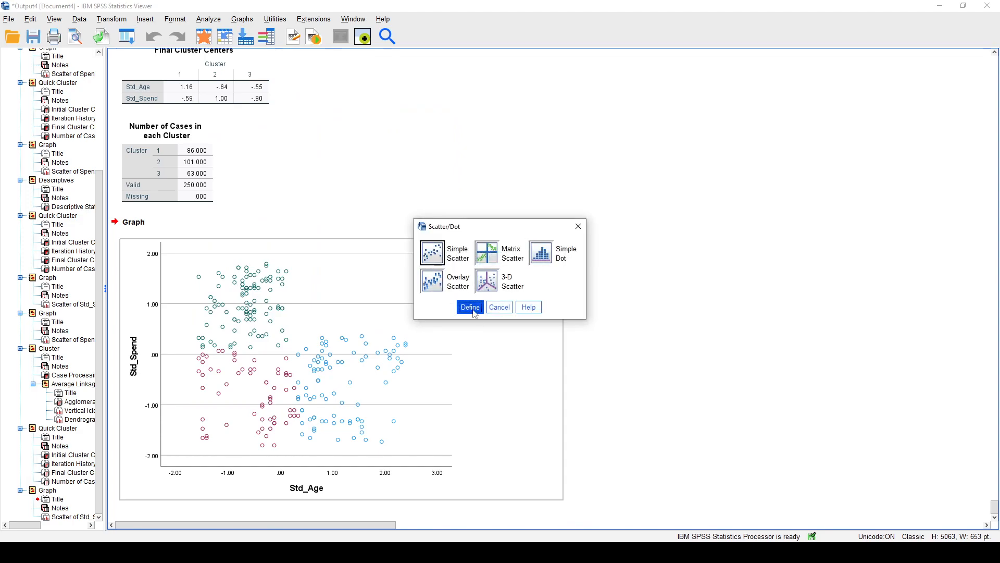
{"action": "double_click", "coordinate": [552, 145]}
{"action": "double_click", "coordinate": [552, 119]}
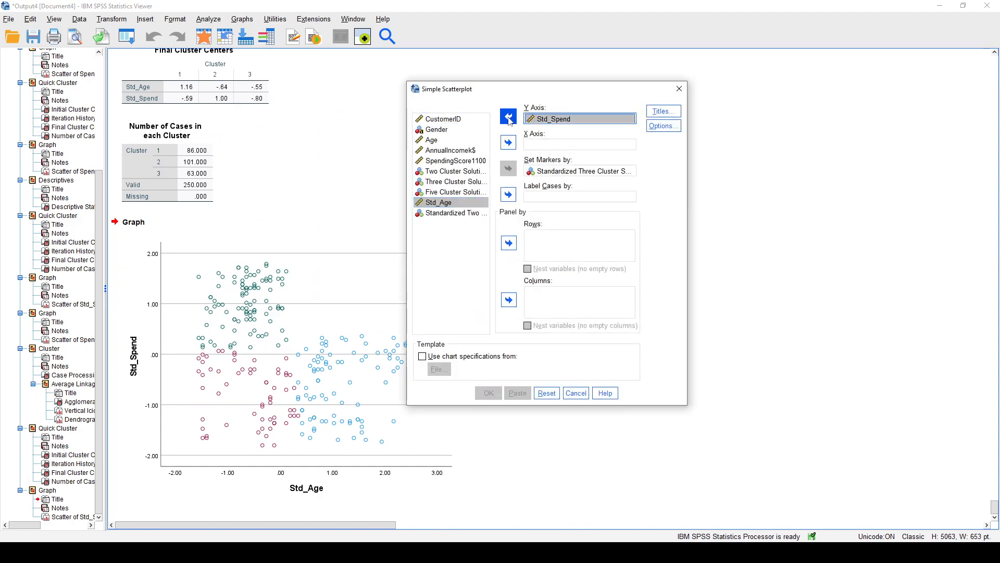
{"action": "left_click", "coordinate": [431, 139]}
{"action": "left_click", "coordinate": [508, 142]}
{"action": "left_click", "coordinate": [469, 151]}
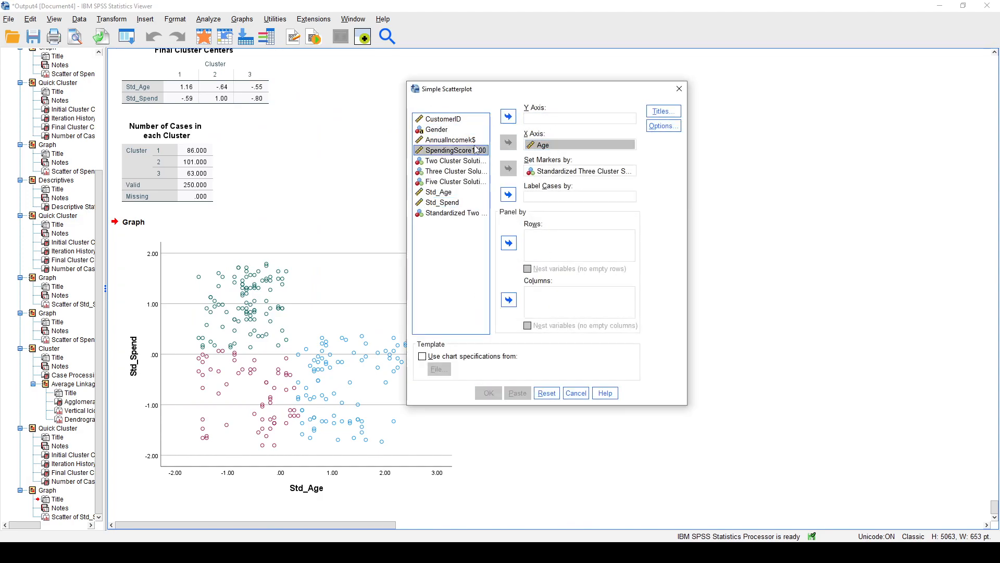
{"action": "left_click", "coordinate": [509, 116]}
Set the markers by Three Cluster Solution instead of the standardized solution and generate the scatterplot.
{"action": "left_click", "coordinate": [578, 171]}
{"action": "left_click", "coordinate": [508, 168]}
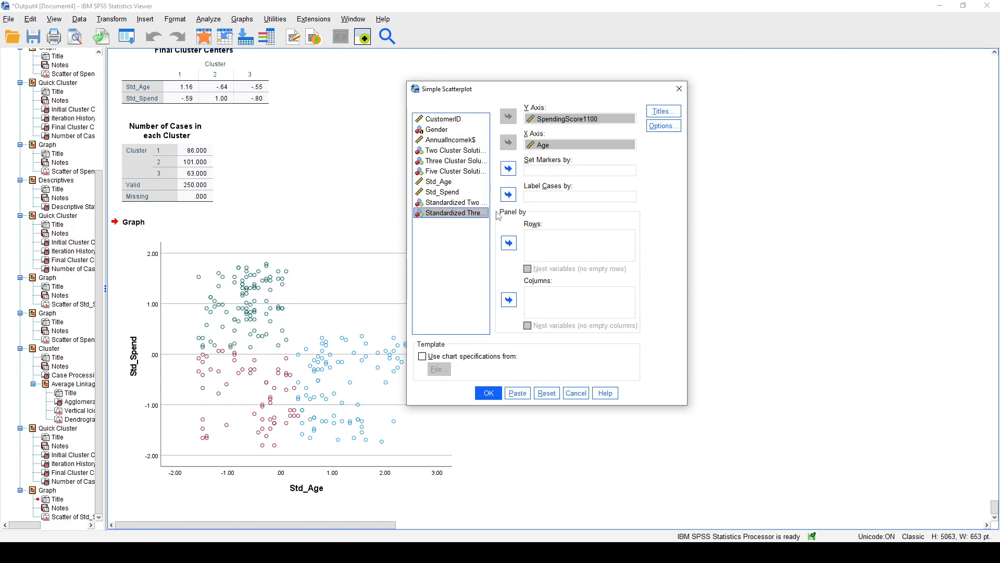
{"action": "left_click", "coordinate": [460, 161]}
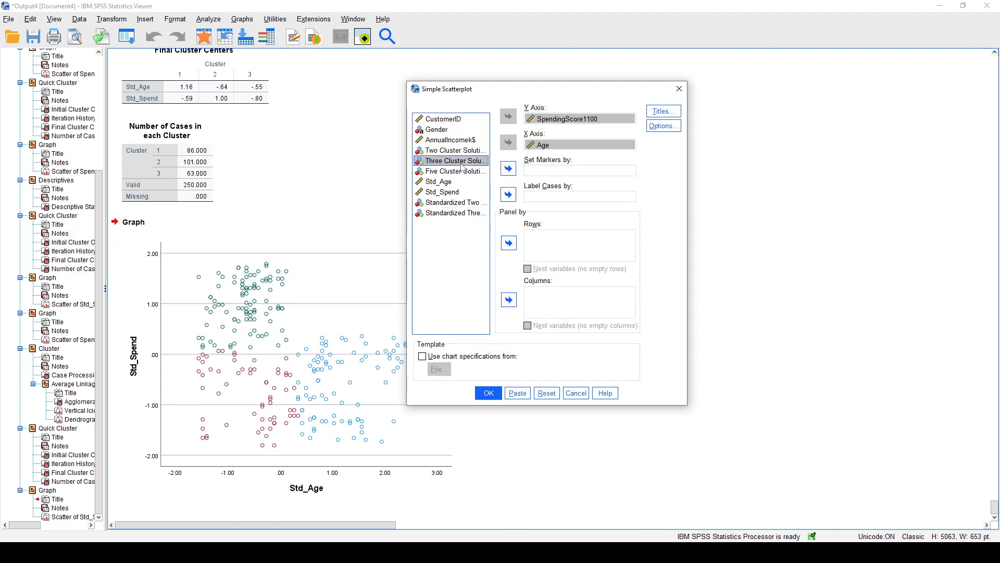
{"action": "left_click", "coordinate": [509, 168]}
{"action": "left_click", "coordinate": [488, 394]}
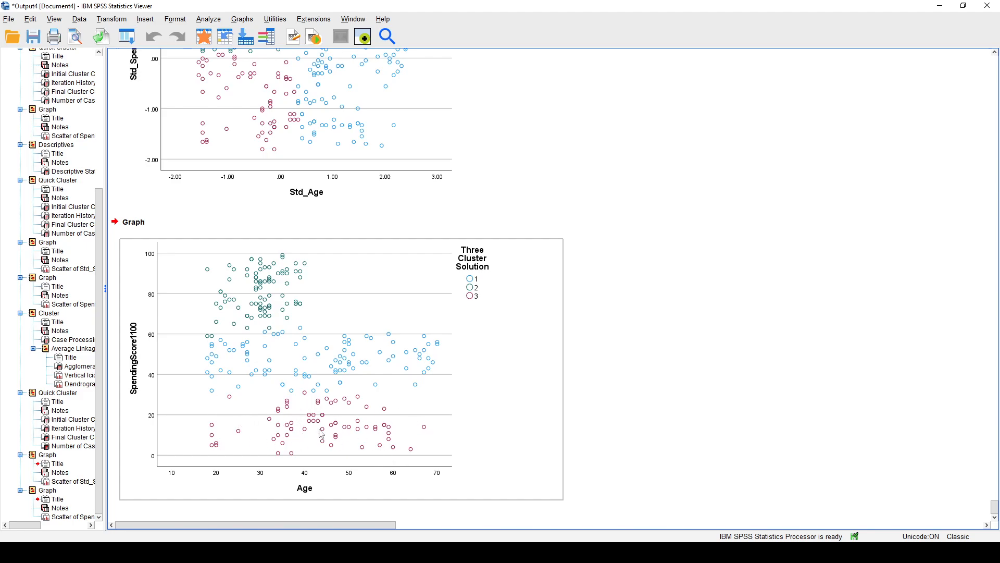
Compare the standardized and original three-cluster scatterplots, examining how each solution divides the customers by age and spending score.
{"action": "scroll", "coordinate": [320, 435], "scroll_direction": "up", "scroll_amount": 3}
{"action": "scroll", "coordinate": [276, 187], "scroll_direction": "up", "scroll_amount": 3}
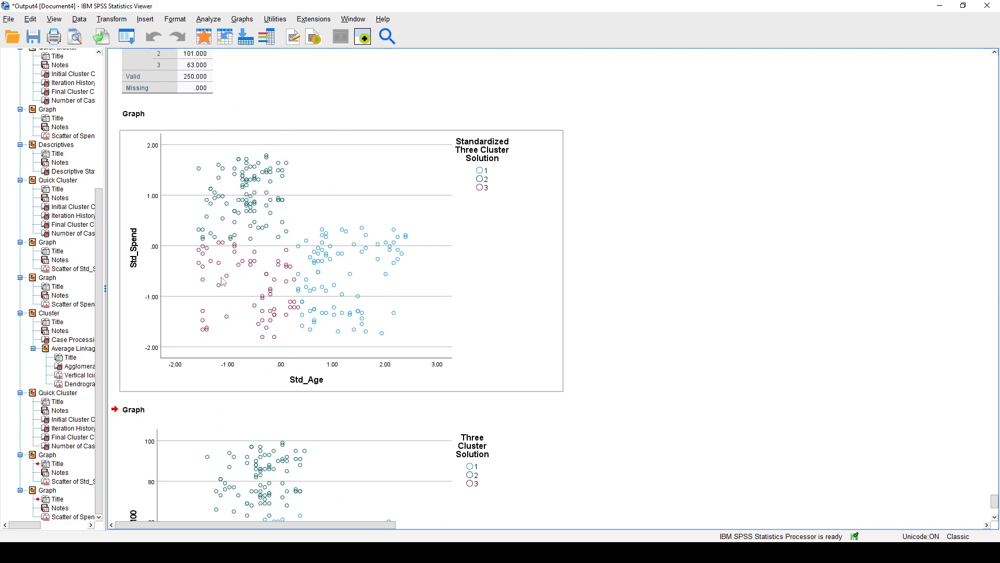
{"action": "scroll", "coordinate": [311, 309], "scroll_direction": "down", "scroll_amount": 3}
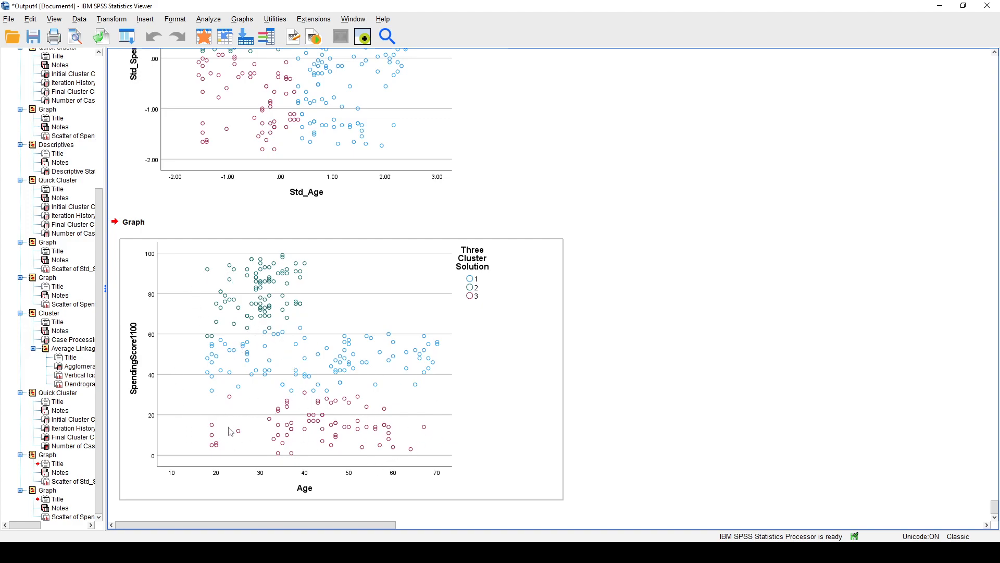
{"action": "scroll", "coordinate": [354, 387], "scroll_direction": "up", "scroll_amount": 3}
{"action": "scroll", "coordinate": [355, 387], "scroll_direction": "down", "scroll_amount": 1}
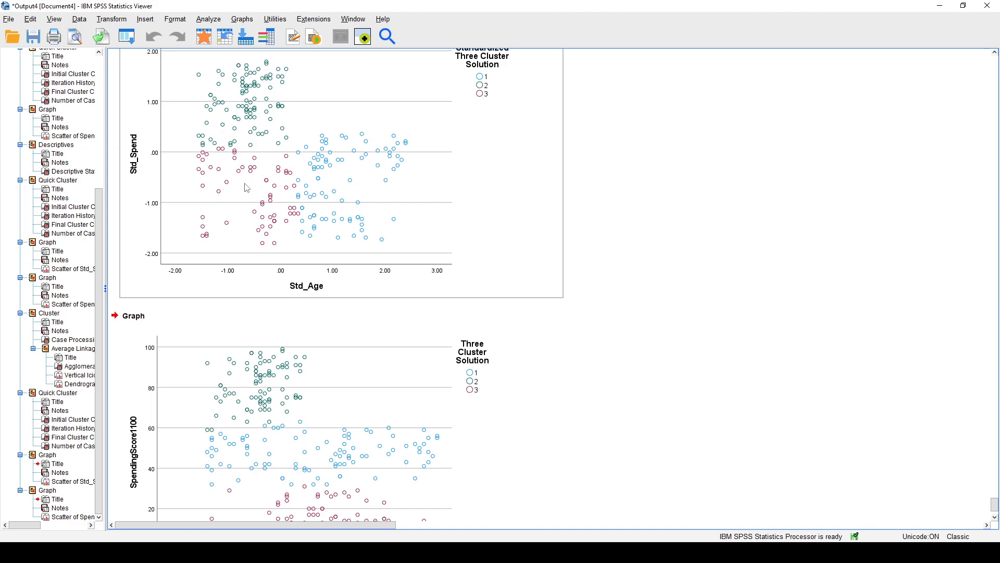
{"action": "scroll", "coordinate": [261, 209], "scroll_direction": "up", "scroll_amount": 1}
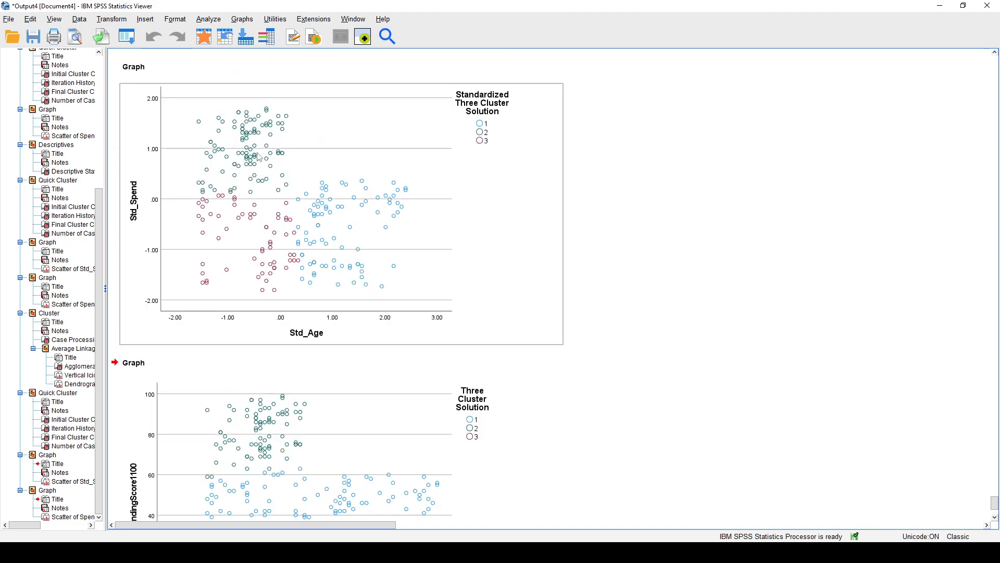
{"action": "scroll", "coordinate": [375, 264], "scroll_direction": "down", "scroll_amount": 1}
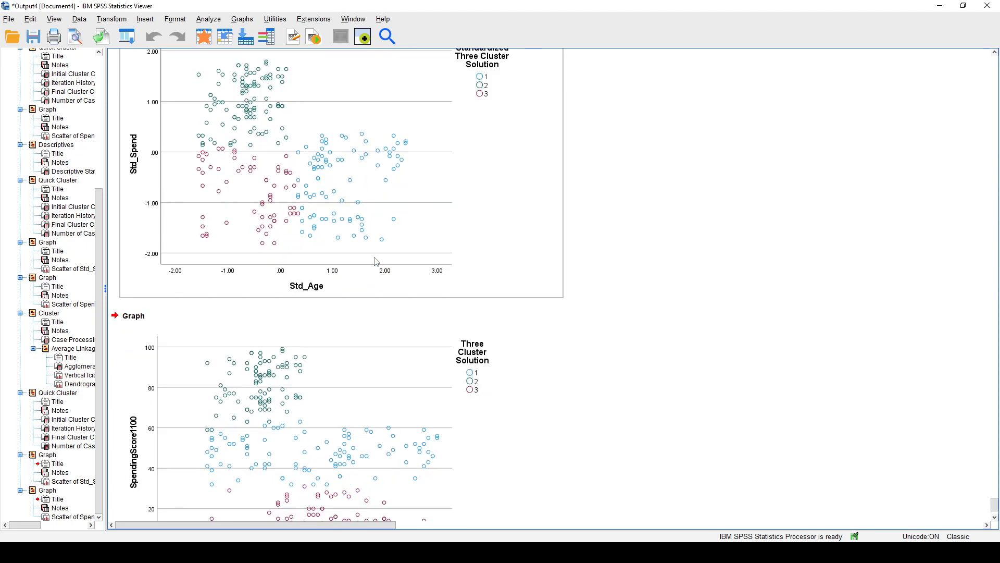
{"action": "scroll", "coordinate": [373, 261], "scroll_direction": "down", "scroll_amount": 1}
{"action": "scroll", "coordinate": [386, 250], "scroll_direction": "up", "scroll_amount": 2}
{"action": "scroll", "coordinate": [415, 239], "scroll_direction": "down", "scroll_amount": 3}
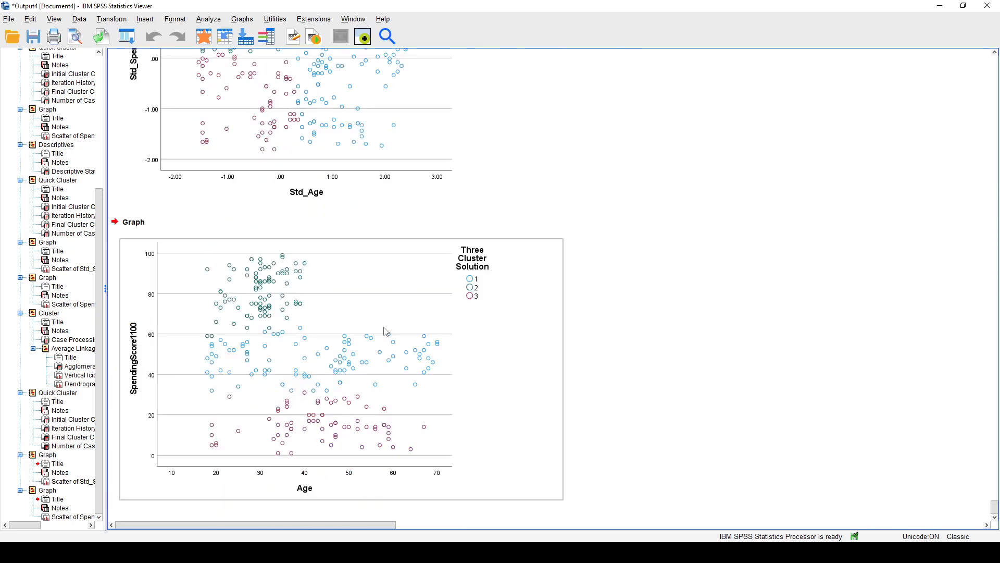
{"action": "scroll", "coordinate": [386, 331], "scroll_direction": "up", "scroll_amount": 2}
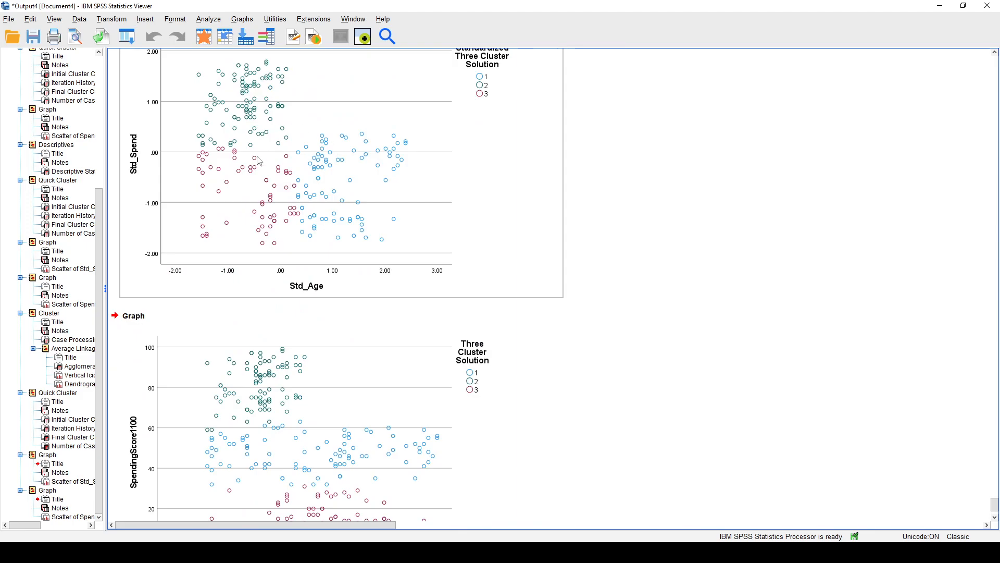
{"action": "scroll", "coordinate": [348, 361], "scroll_direction": "down", "scroll_amount": 2}
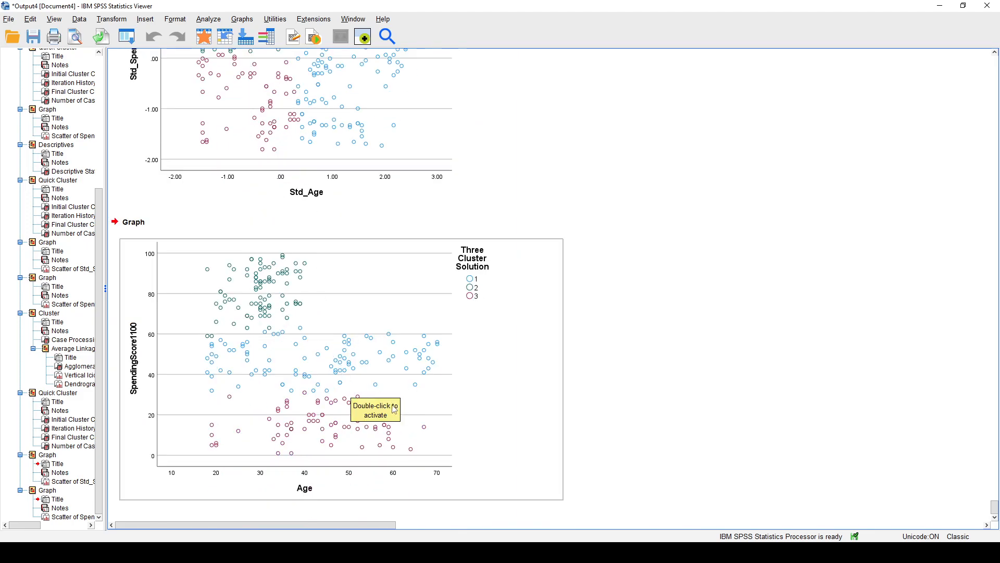
{"action": "scroll", "coordinate": [394, 406], "scroll_direction": "up", "scroll_amount": 3}
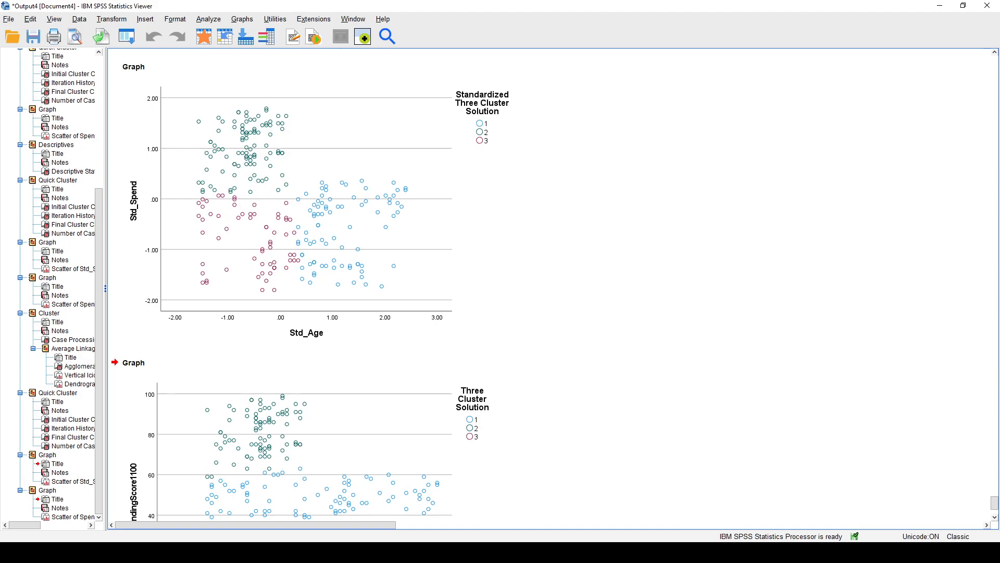
Examine where the cluster boundaries fall in the Std_Age by Std_Spend scatterplot compared with the Age by SpendingScore1100 scatterplot.
{"action": "scroll", "coordinate": [617, 303], "scroll_direction": "up", "scroll_amount": 2}
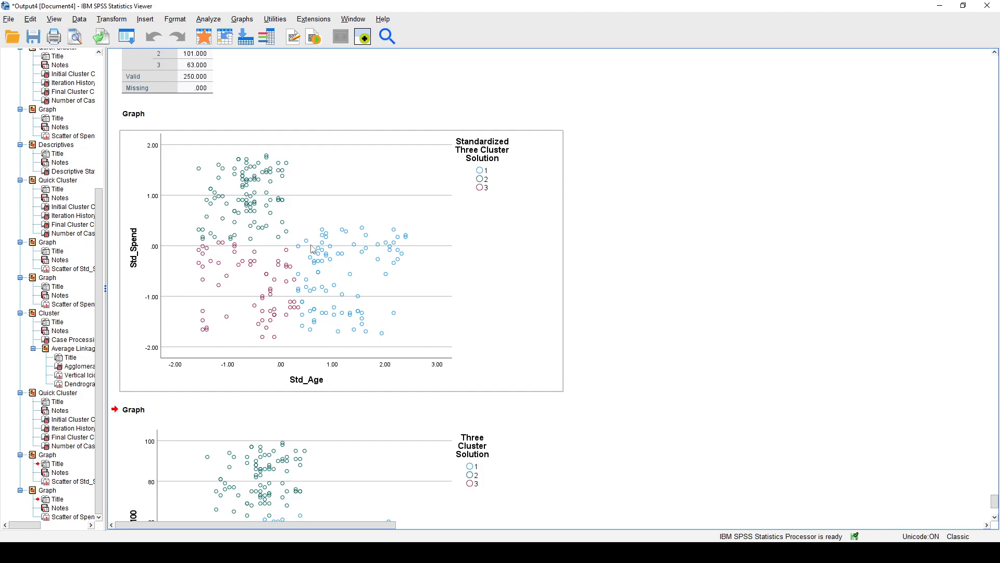
{"action": "scroll", "coordinate": [337, 323], "scroll_direction": "down", "scroll_amount": 3}
{"action": "scroll", "coordinate": [406, 283], "scroll_direction": "up", "scroll_amount": 3}
{"action": "scroll", "coordinate": [345, 393], "scroll_direction": "down", "scroll_amount": 3}
{"action": "scroll", "coordinate": [385, 372], "scroll_direction": "up", "scroll_amount": 2}
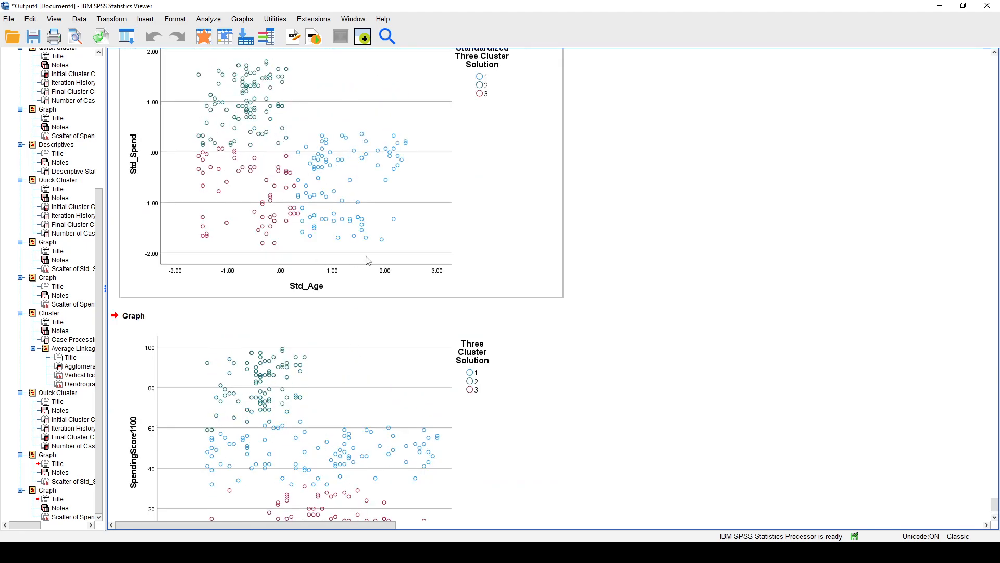
{"action": "scroll", "coordinate": [356, 298], "scroll_direction": "up", "scroll_amount": 1}
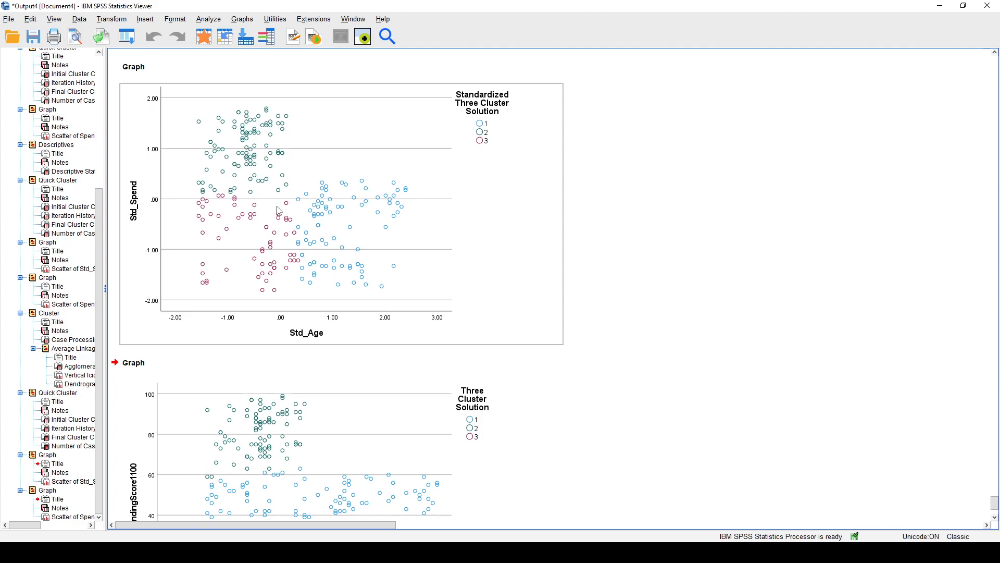
{"action": "scroll", "coordinate": [274, 205], "scroll_direction": "down", "scroll_amount": 3}
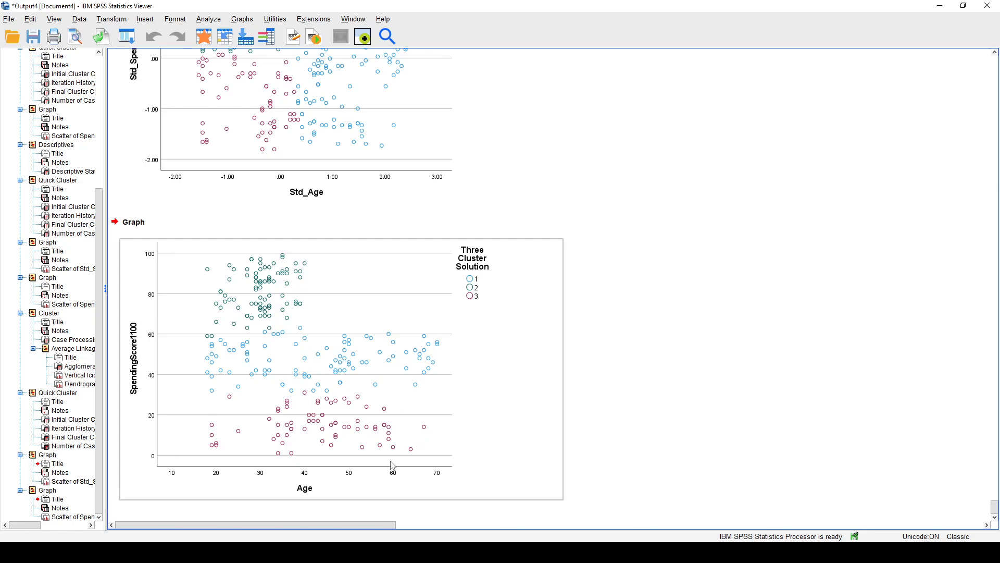
{"action": "scroll", "coordinate": [466, 420], "scroll_direction": "up", "scroll_amount": 3}
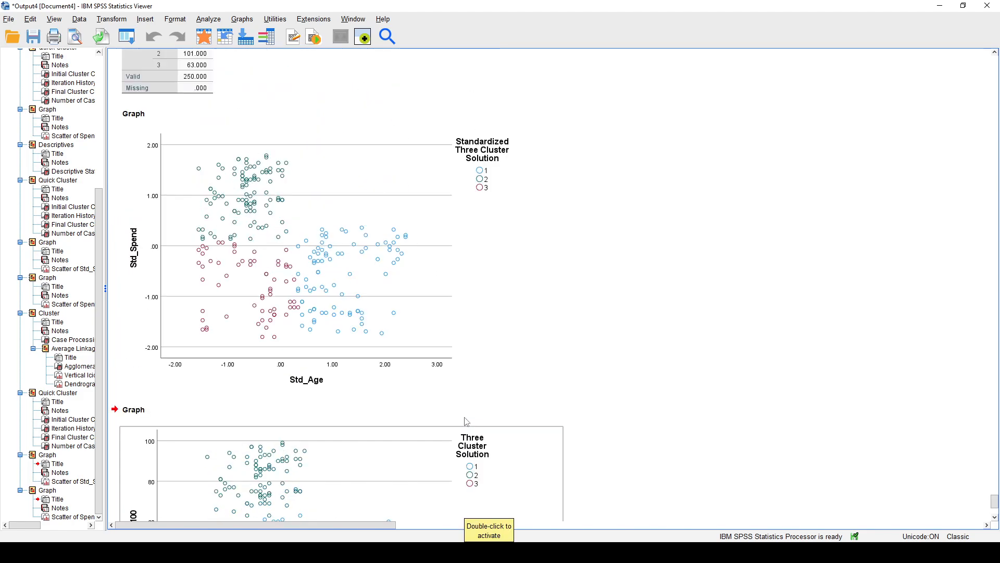
{"action": "scroll", "coordinate": [476, 413], "scroll_direction": "down", "scroll_amount": 2}
{"action": "scroll", "coordinate": [529, 466], "scroll_direction": "up", "scroll_amount": 3}
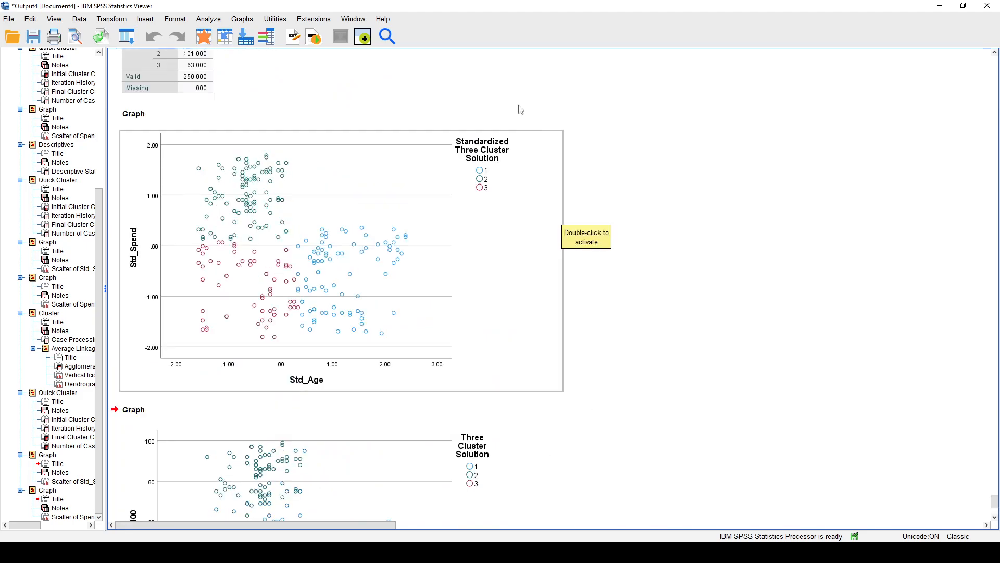
{"action": "scroll", "coordinate": [644, 344], "scroll_direction": "down", "scroll_amount": 4}
{"action": "left_click", "coordinate": [553, 388]}
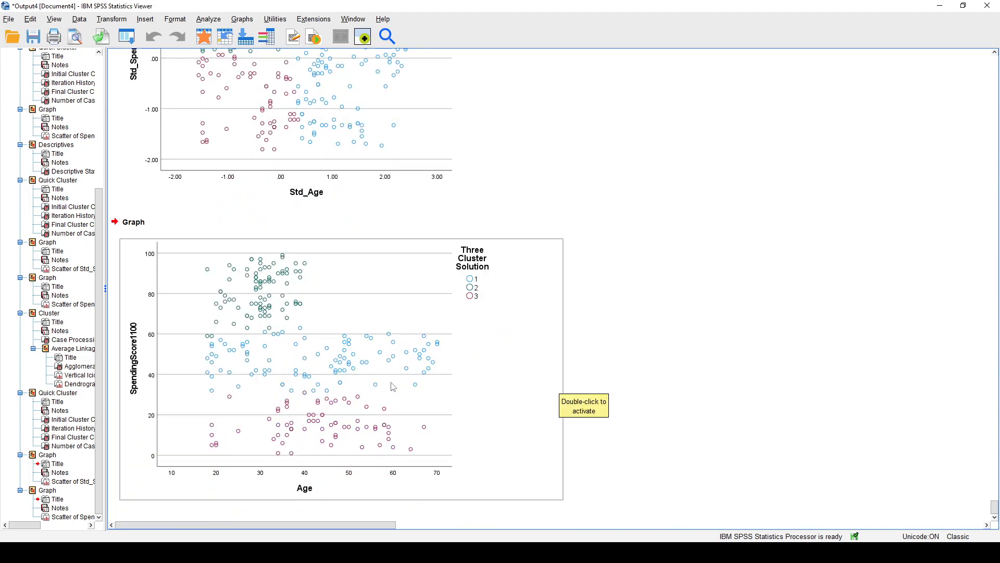
{"action": "scroll", "coordinate": [355, 402], "scroll_direction": "up", "scroll_amount": 2}
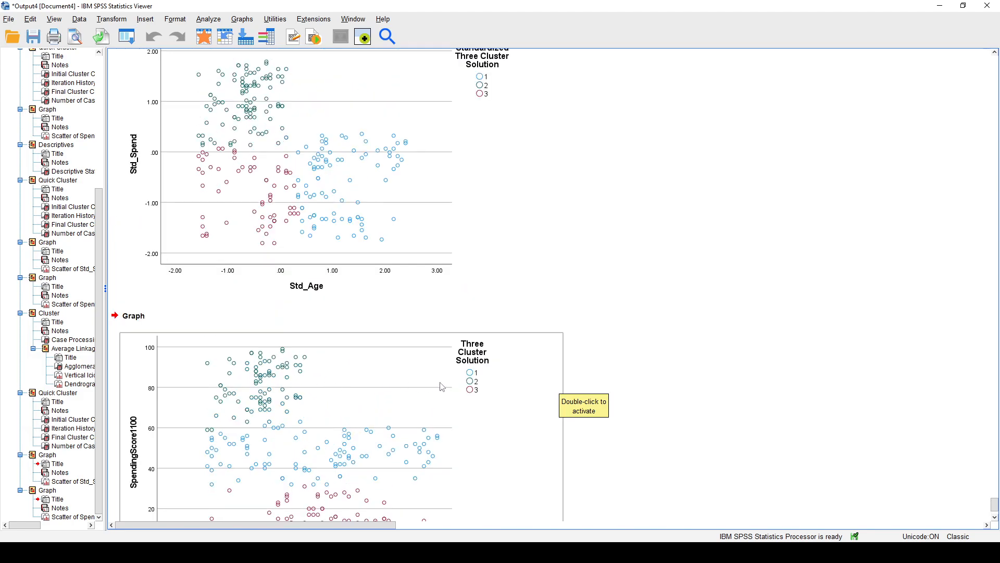
{"action": "scroll", "coordinate": [396, 387], "scroll_direction": "down", "scroll_amount": 1}
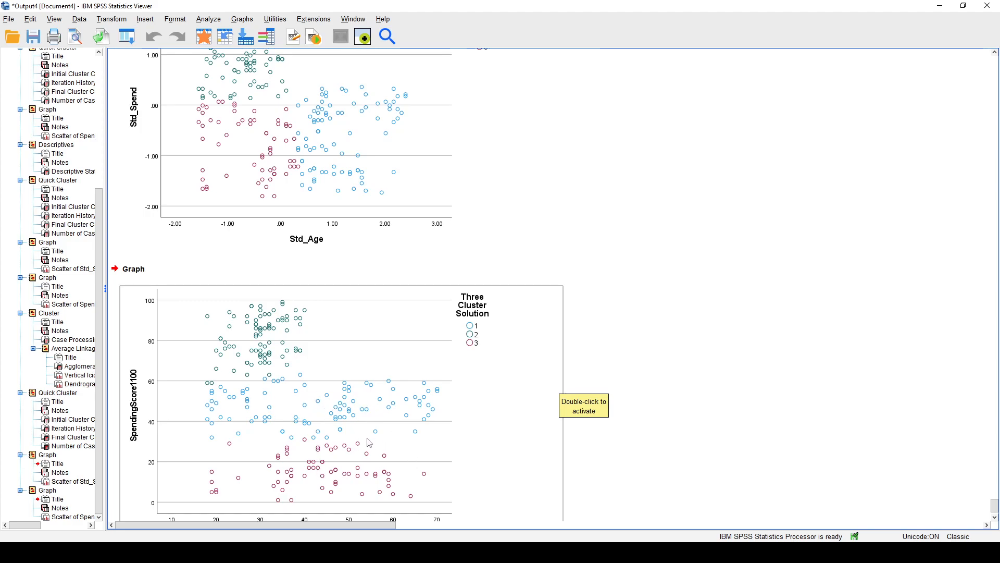
{"action": "scroll", "coordinate": [375, 435], "scroll_direction": "up", "scroll_amount": 2}
{"action": "left_click", "coordinate": [333, 180]}
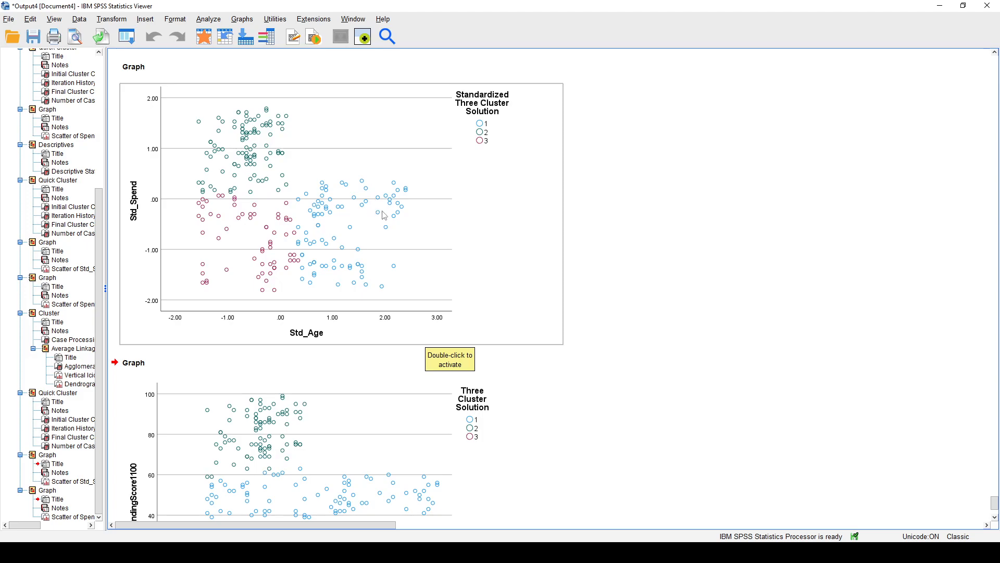
{"action": "scroll", "coordinate": [386, 249], "scroll_direction": "down", "scroll_amount": 3}
{"action": "left_click", "coordinate": [411, 253]}
{"action": "scroll", "coordinate": [411, 253], "scroll_direction": "up", "scroll_amount": 4}
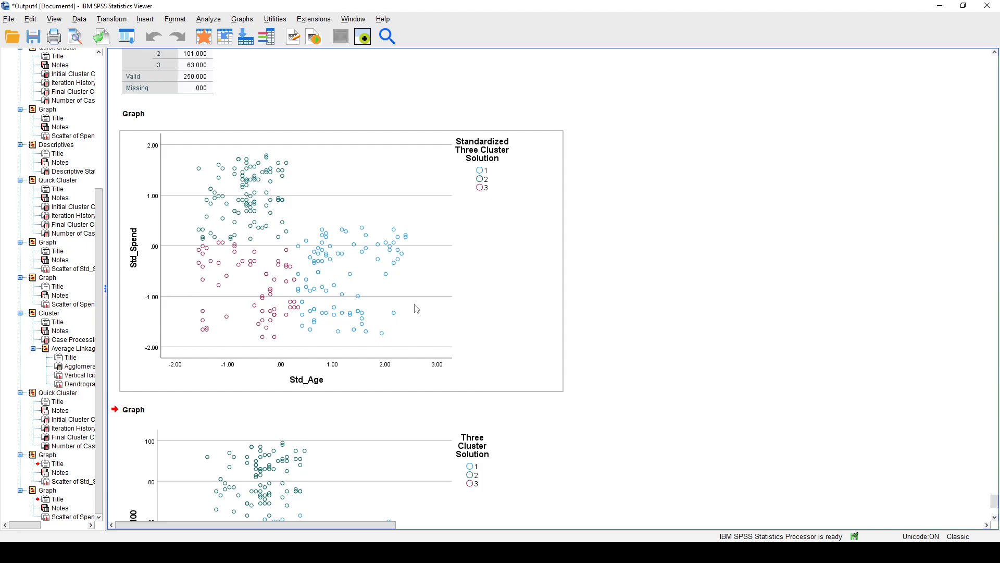
{"action": "scroll", "coordinate": [436, 287], "scroll_direction": "down", "scroll_amount": 4}
{"action": "scroll", "coordinate": [579, 311], "scroll_direction": "up", "scroll_amount": 2}
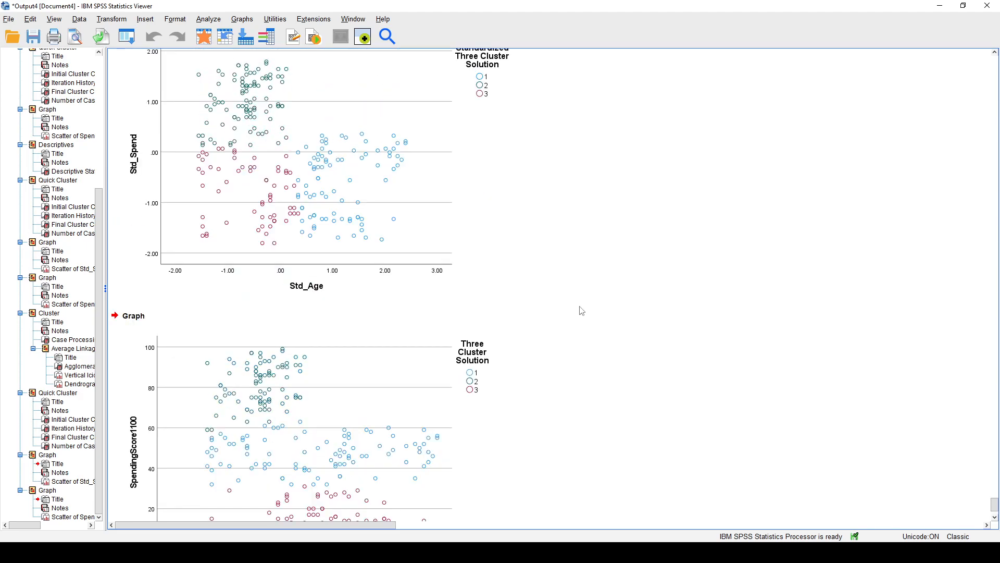
{"action": "scroll", "coordinate": [581, 310], "scroll_direction": "up", "scroll_amount": 2}
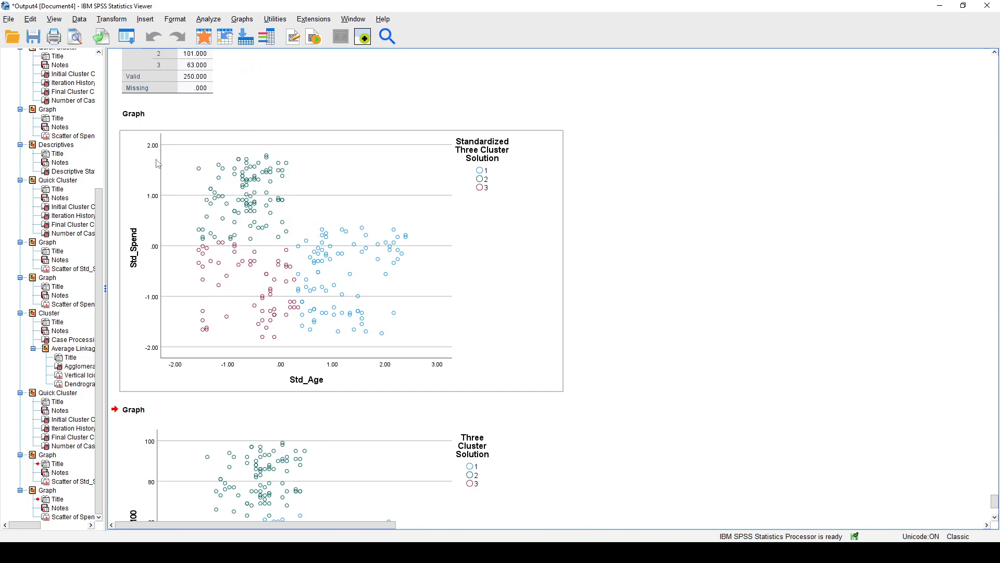
{"action": "scroll", "coordinate": [432, 233], "scroll_direction": "down", "scroll_amount": 4}
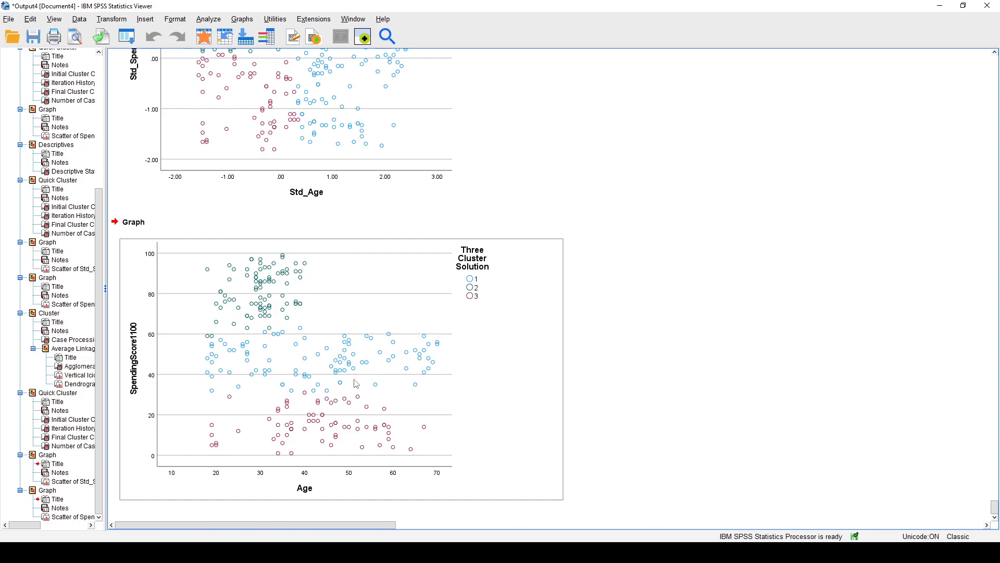
Compare the standardized three-cluster chart with the original-variable chart once more, selecting each in turn.
{"action": "scroll", "coordinate": [354, 379], "scroll_direction": "up", "scroll_amount": 3}
{"action": "scroll", "coordinate": [347, 295], "scroll_direction": "down", "scroll_amount": 2}
{"action": "scroll", "coordinate": [359, 306], "scroll_direction": "up", "scroll_amount": 3}
{"action": "left_click", "coordinate": [355, 254]}
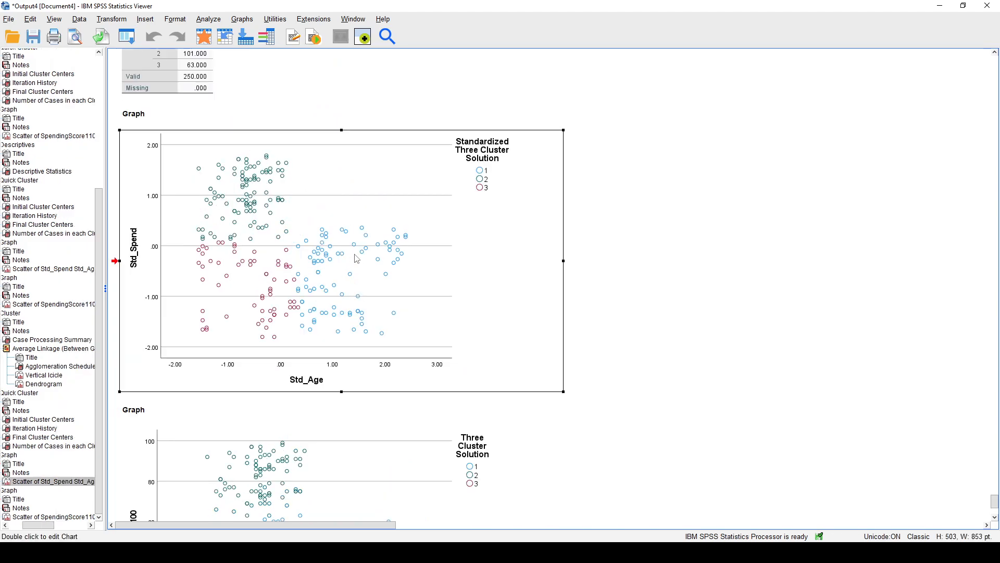
{"action": "scroll", "coordinate": [469, 384], "scroll_direction": "down", "scroll_amount": 4}
{"action": "left_click", "coordinate": [446, 378]}
{"action": "scroll", "coordinate": [617, 307], "scroll_direction": "up", "scroll_amount": 2}
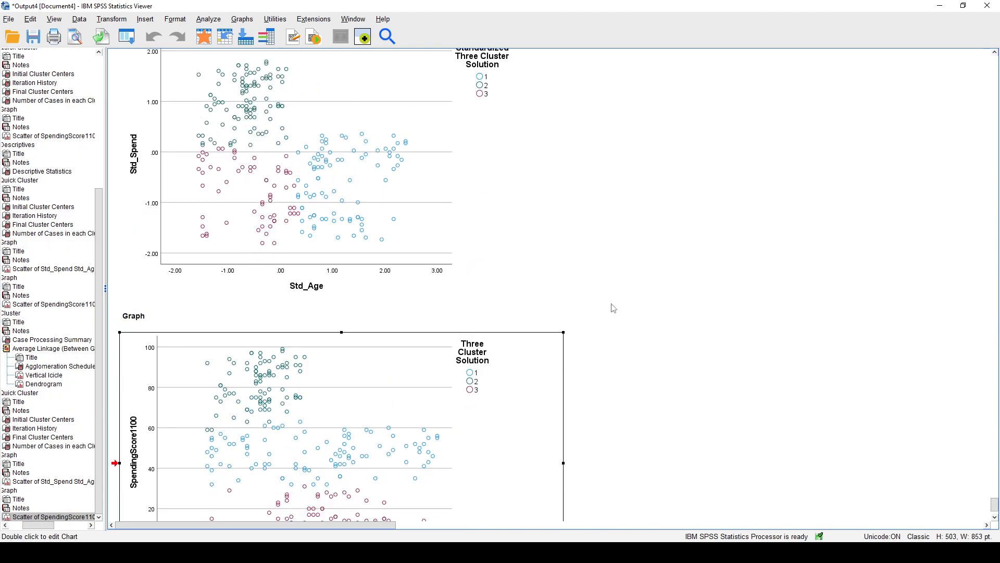
{"action": "left_click", "coordinate": [398, 240]}
{"action": "scroll", "coordinate": [625, 301], "scroll_direction": "down", "scroll_amount": 1}
{"action": "left_click", "coordinate": [618, 297]}
{"action": "left_click", "coordinate": [470, 335]}
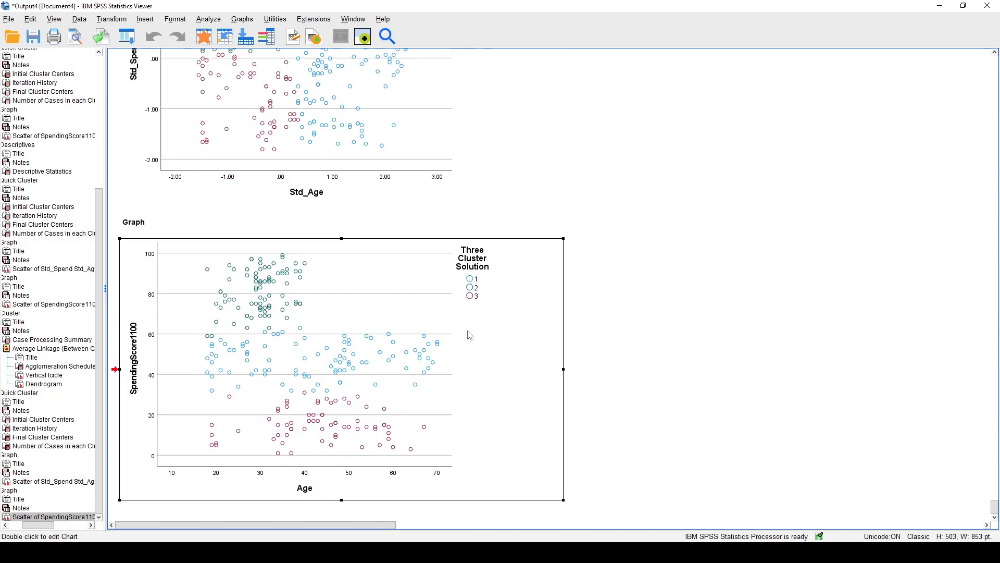
{"action": "left_click", "coordinate": [463, 162]}
{"action": "left_click", "coordinate": [600, 188]}
{"action": "left_click", "coordinate": [397, 351]}
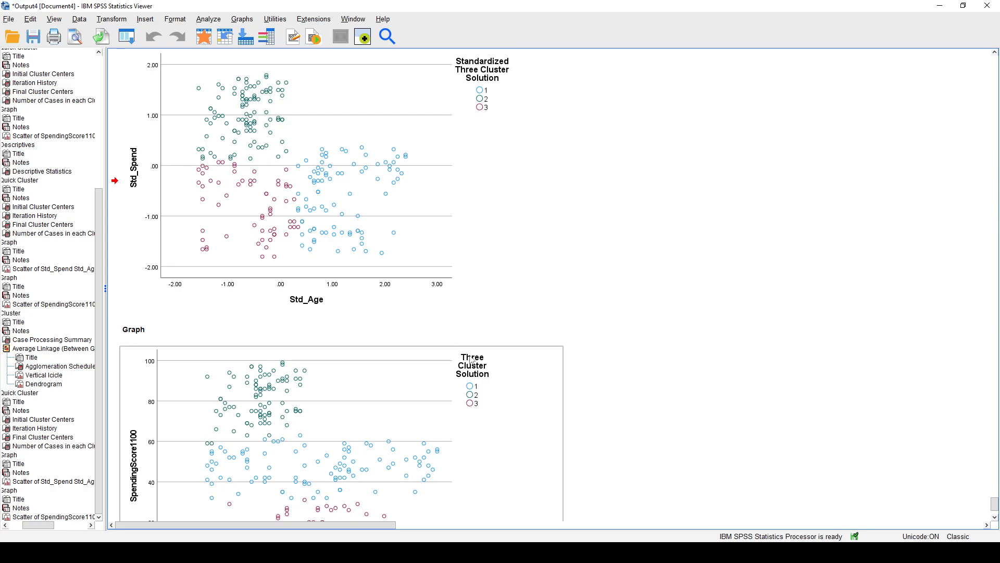
{"action": "scroll", "coordinate": [534, 279], "scroll_direction": "up", "scroll_amount": 5}
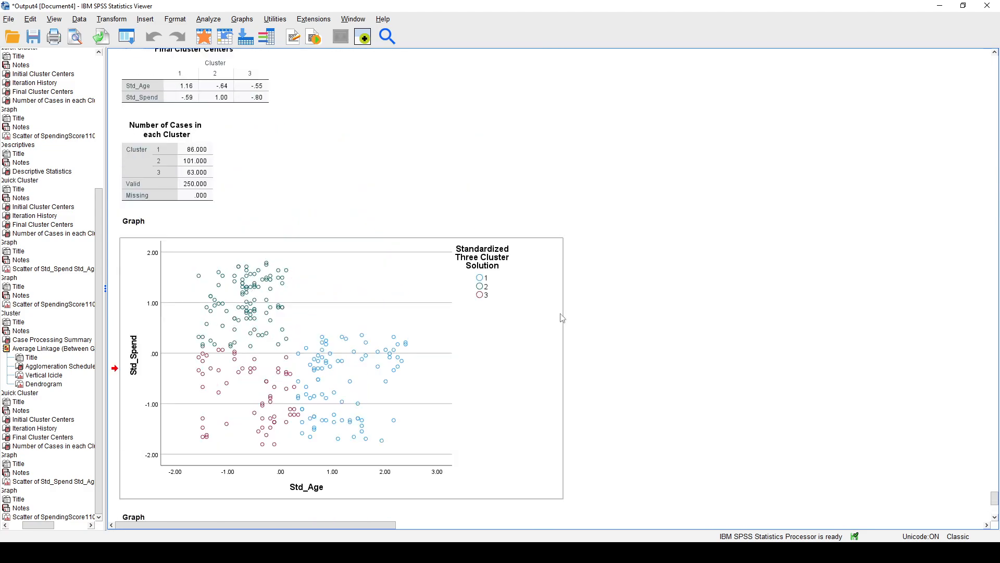
{"action": "scroll", "coordinate": [564, 320], "scroll_direction": "down", "scroll_amount": 3}
Switch to the Word document and compare the two pasted dendrograms.
{"action": "left_click", "coordinate": [292, 552]}
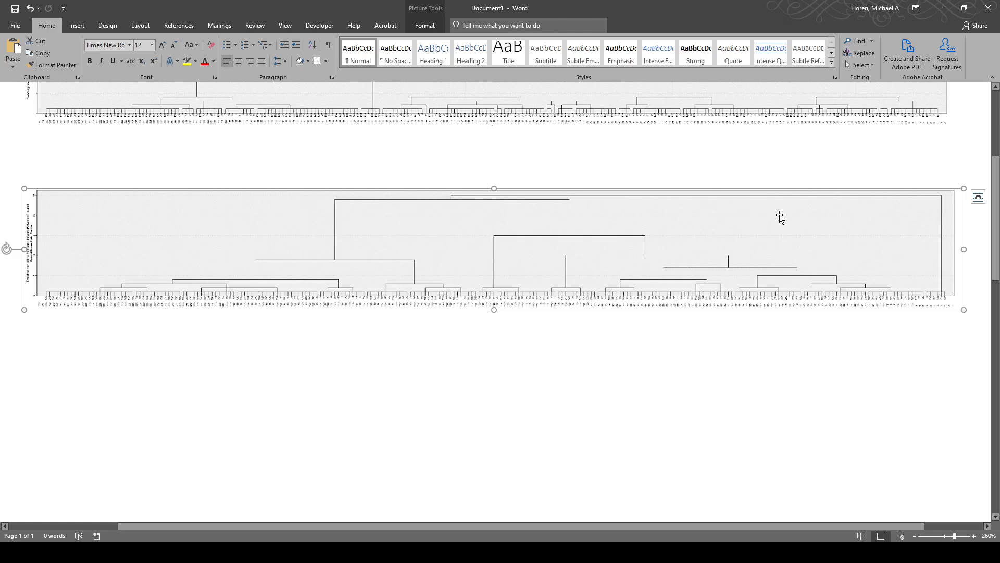
{"action": "scroll", "coordinate": [847, 263], "scroll_direction": "up", "scroll_amount": 1}
{"action": "scroll", "coordinate": [847, 263], "scroll_direction": "up", "scroll_amount": 3}
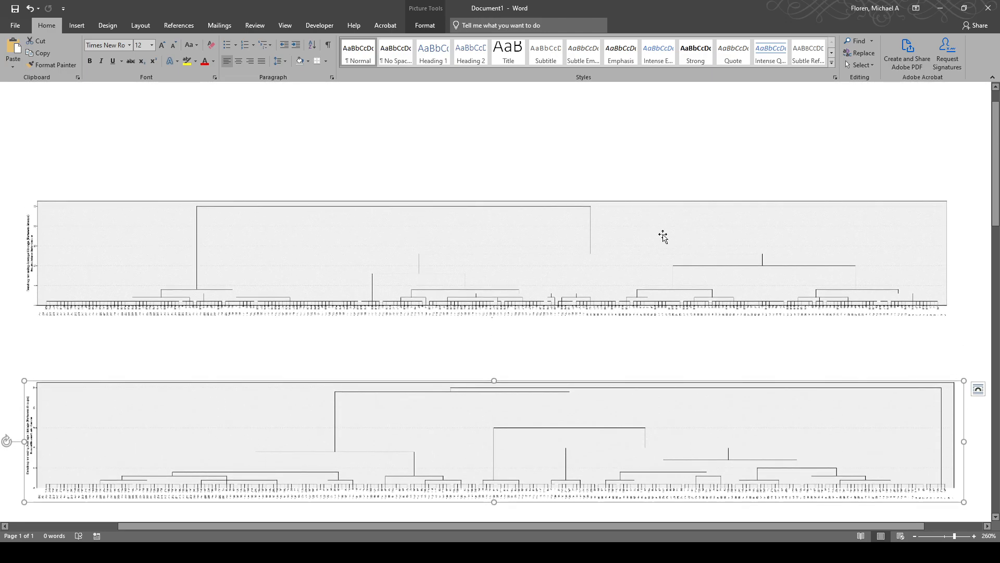
Return to the SPSS output and examine the three groups in the Std_Age by Std_Spend scatterplot.
{"action": "mouse_move", "coordinate": [145, 552]}
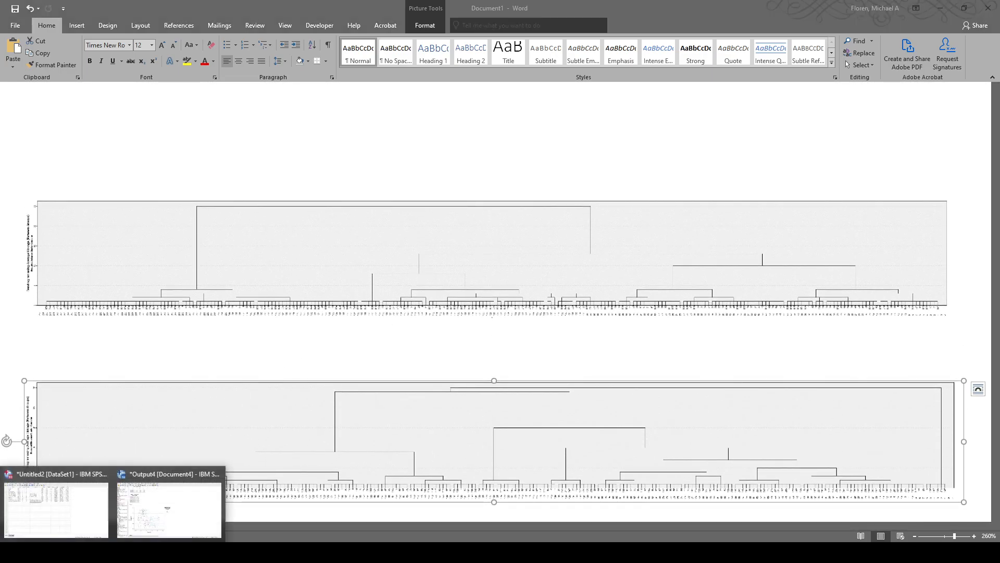
{"action": "left_click", "coordinate": [145, 534]}
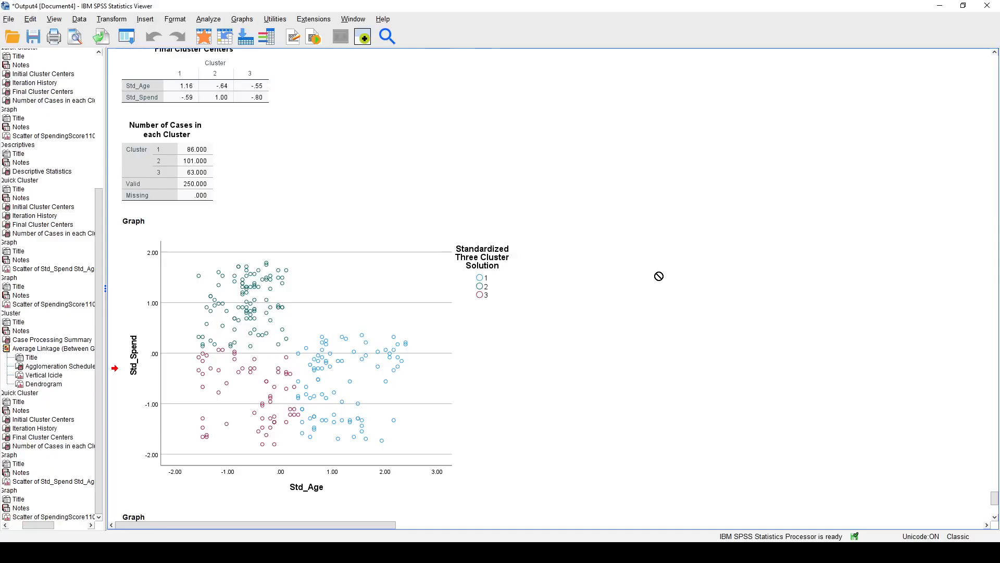
{"action": "scroll", "coordinate": [659, 276], "scroll_direction": "down", "scroll_amount": 4}
{"action": "scroll", "coordinate": [657, 277], "scroll_direction": "up", "scroll_amount": 2}
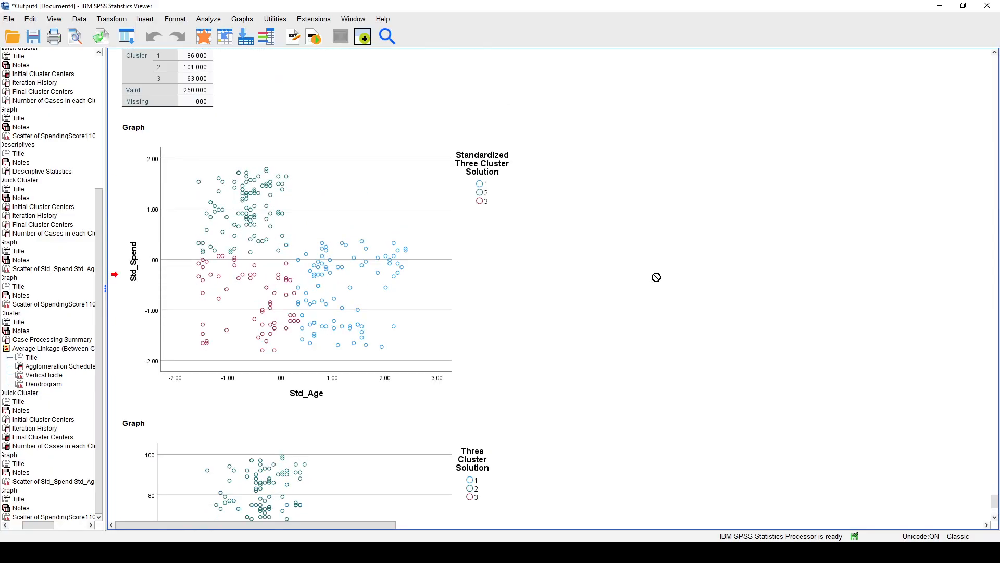
{"action": "scroll", "coordinate": [655, 278], "scroll_direction": "down", "scroll_amount": 1}
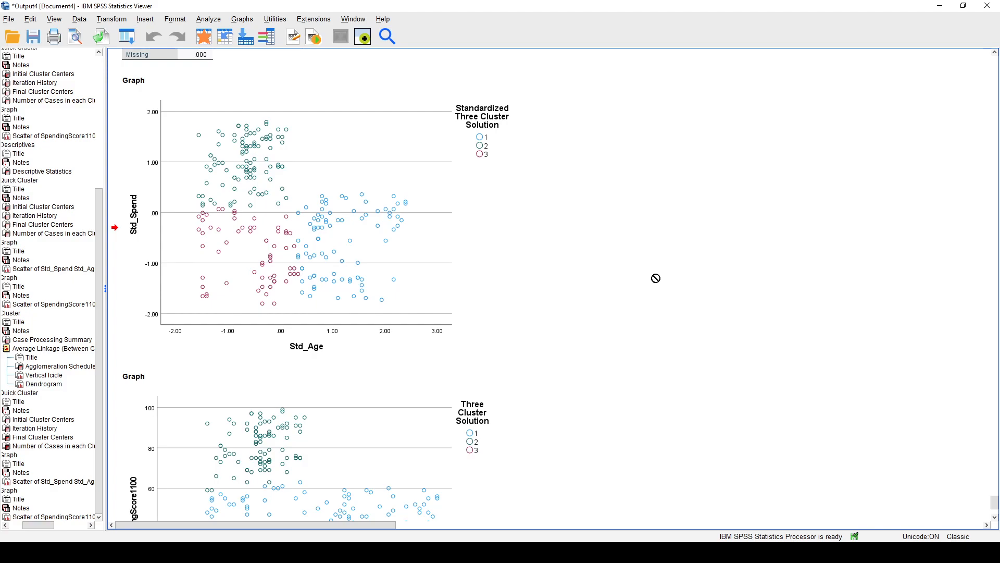
{"action": "left_click", "coordinate": [371, 273]}
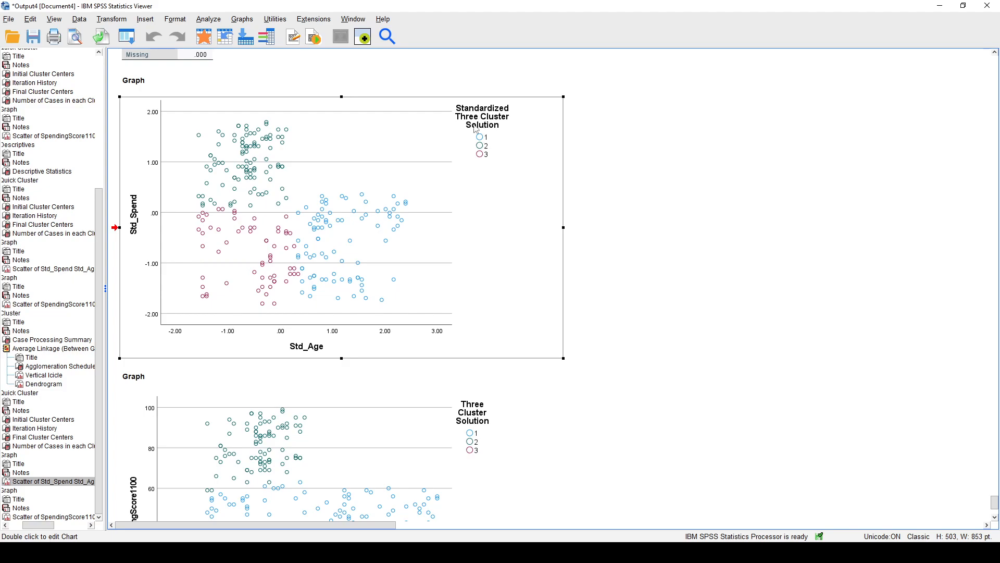
{"action": "mouse_move", "coordinate": [361, 259]}
{"action": "left_mouse_down"}
{"action": "mouse_move", "coordinate": [913, 314]}
{"action": "mouse_move", "coordinate": [628, 323]}
{"action": "left_mouse_up"}
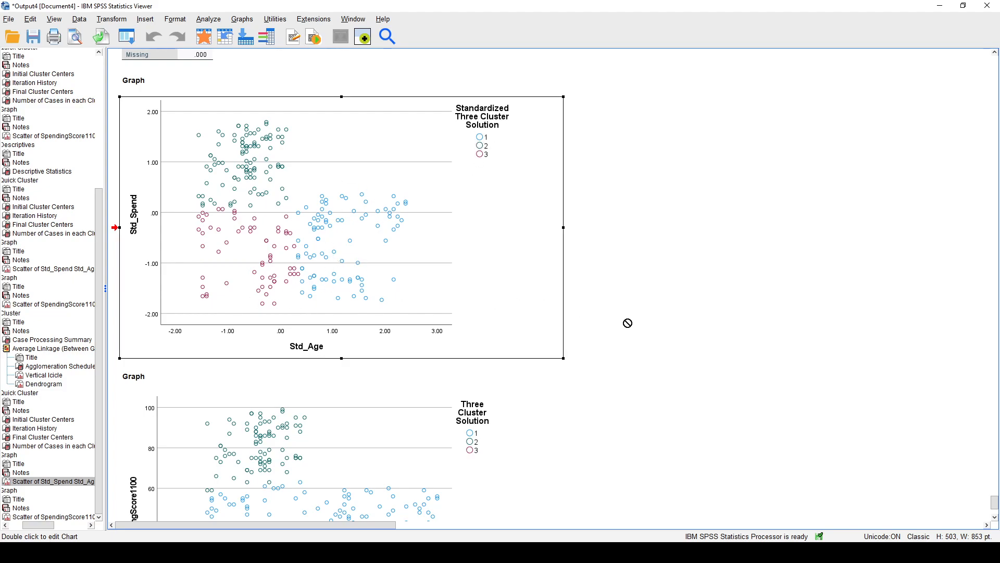
{"action": "left_click_drag", "start_coordinate": [627, 323], "coordinate": [525, 141]}
{"action": "left_click_drag", "start_coordinate": [464, 258], "coordinate": [711, 312]}
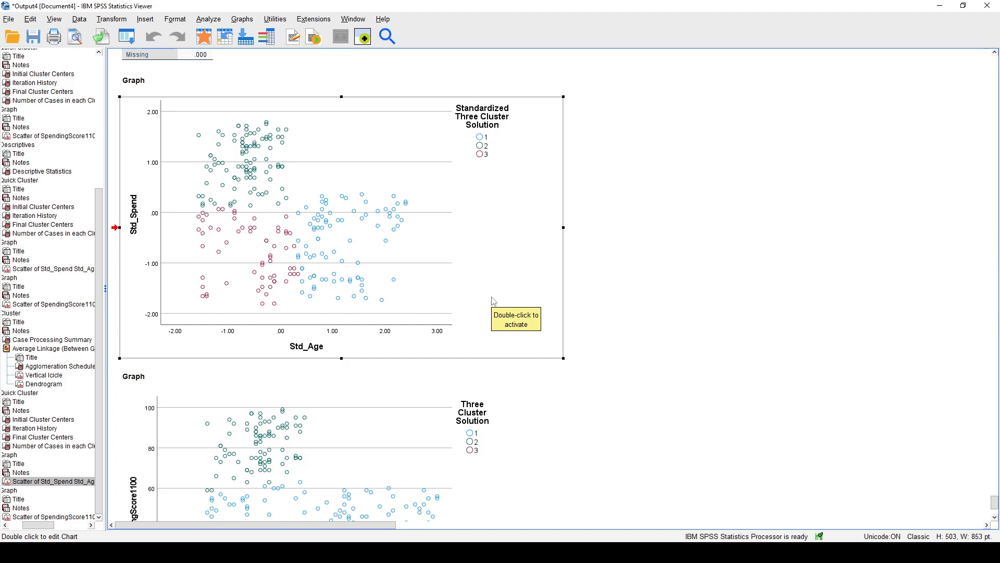
Review the standardized solution's final cluster centers and cases per cluster against its three-cluster scatterplot.
{"action": "scroll", "coordinate": [494, 301], "scroll_direction": "down", "scroll_amount": 3}
{"action": "scroll", "coordinate": [493, 300], "scroll_direction": "up", "scroll_amount": 7}
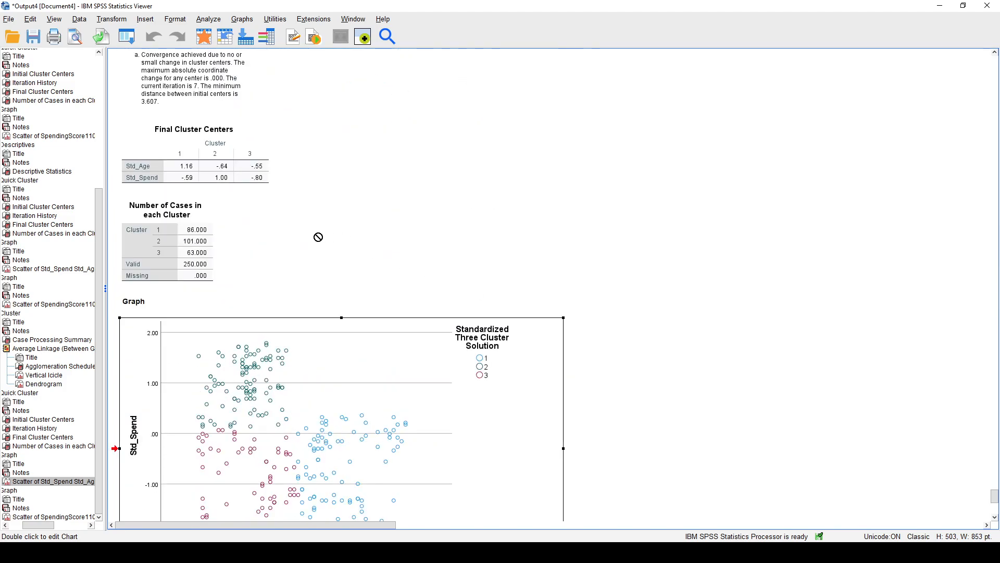
{"action": "scroll", "coordinate": [516, 289], "scroll_direction": "down", "scroll_amount": 3}
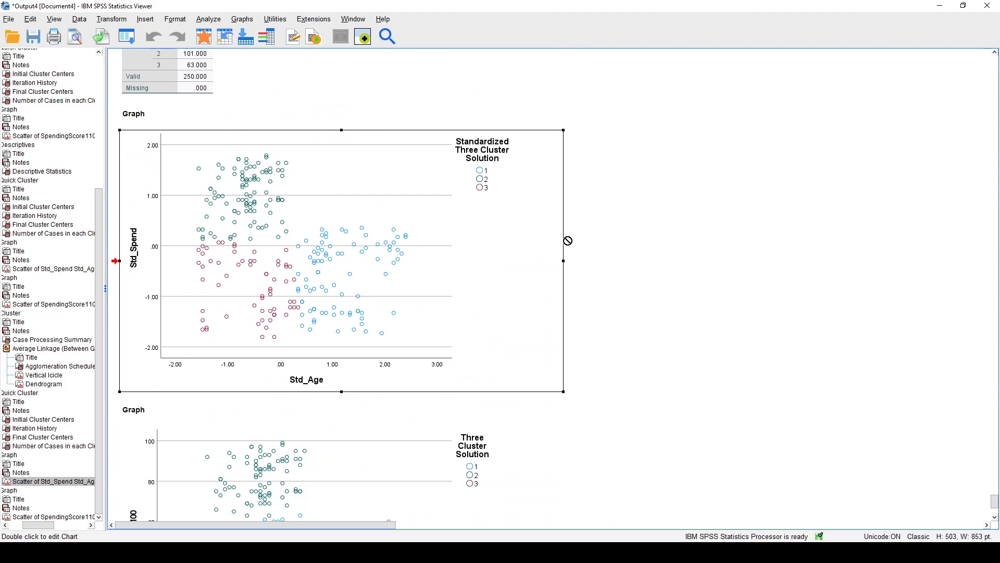
{"action": "scroll", "coordinate": [471, 300], "scroll_direction": "up", "scroll_amount": 2}
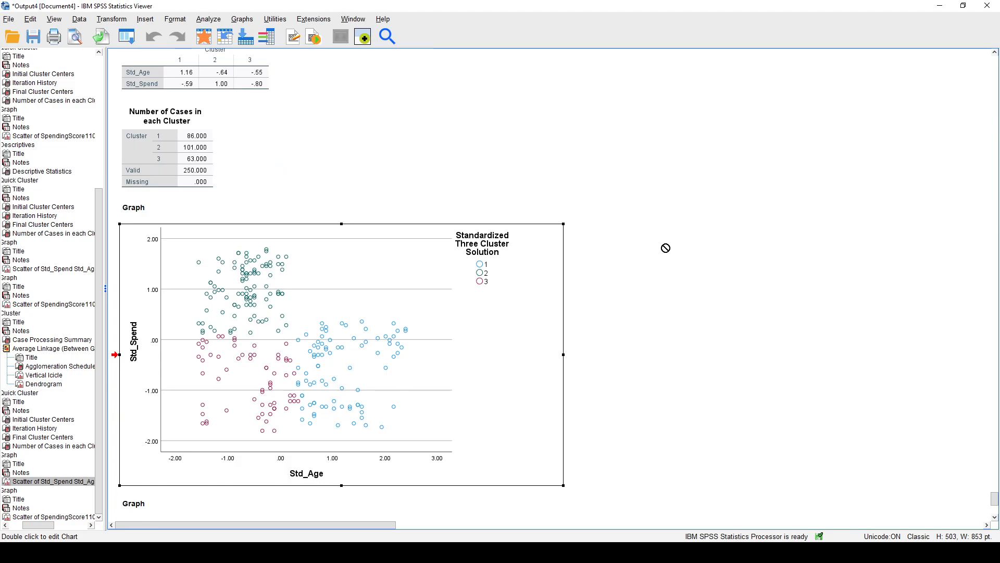
{"action": "scroll", "coordinate": [596, 240], "scroll_direction": "up", "scroll_amount": 3}
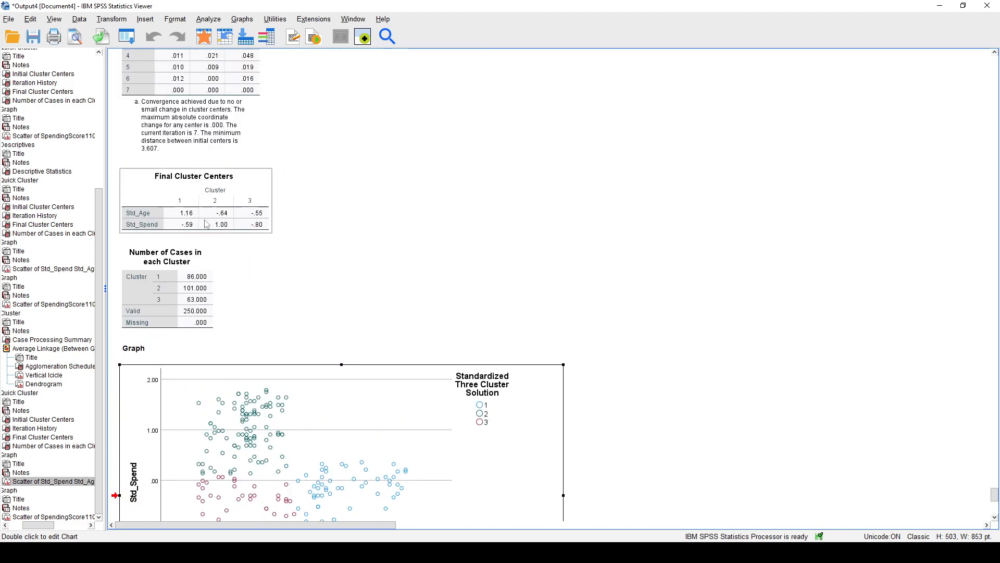
{"action": "scroll", "coordinate": [353, 292], "scroll_direction": "down", "scroll_amount": 3}
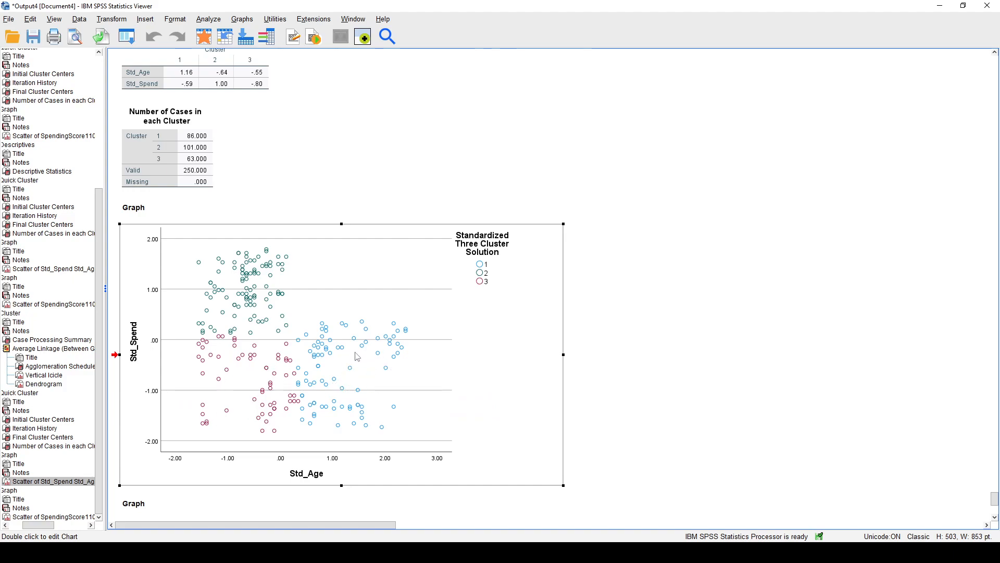
{"action": "left_click", "coordinate": [675, 326]}
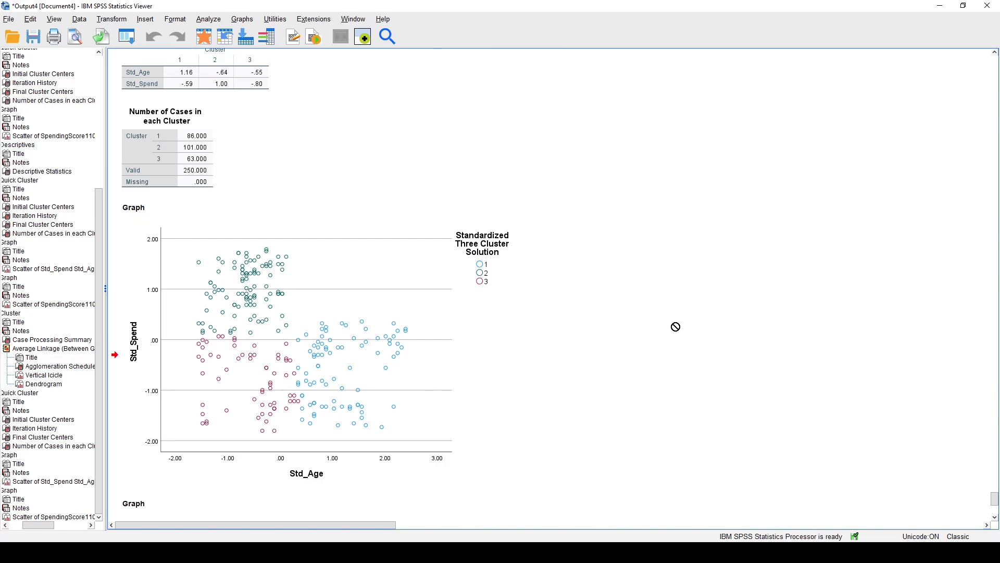